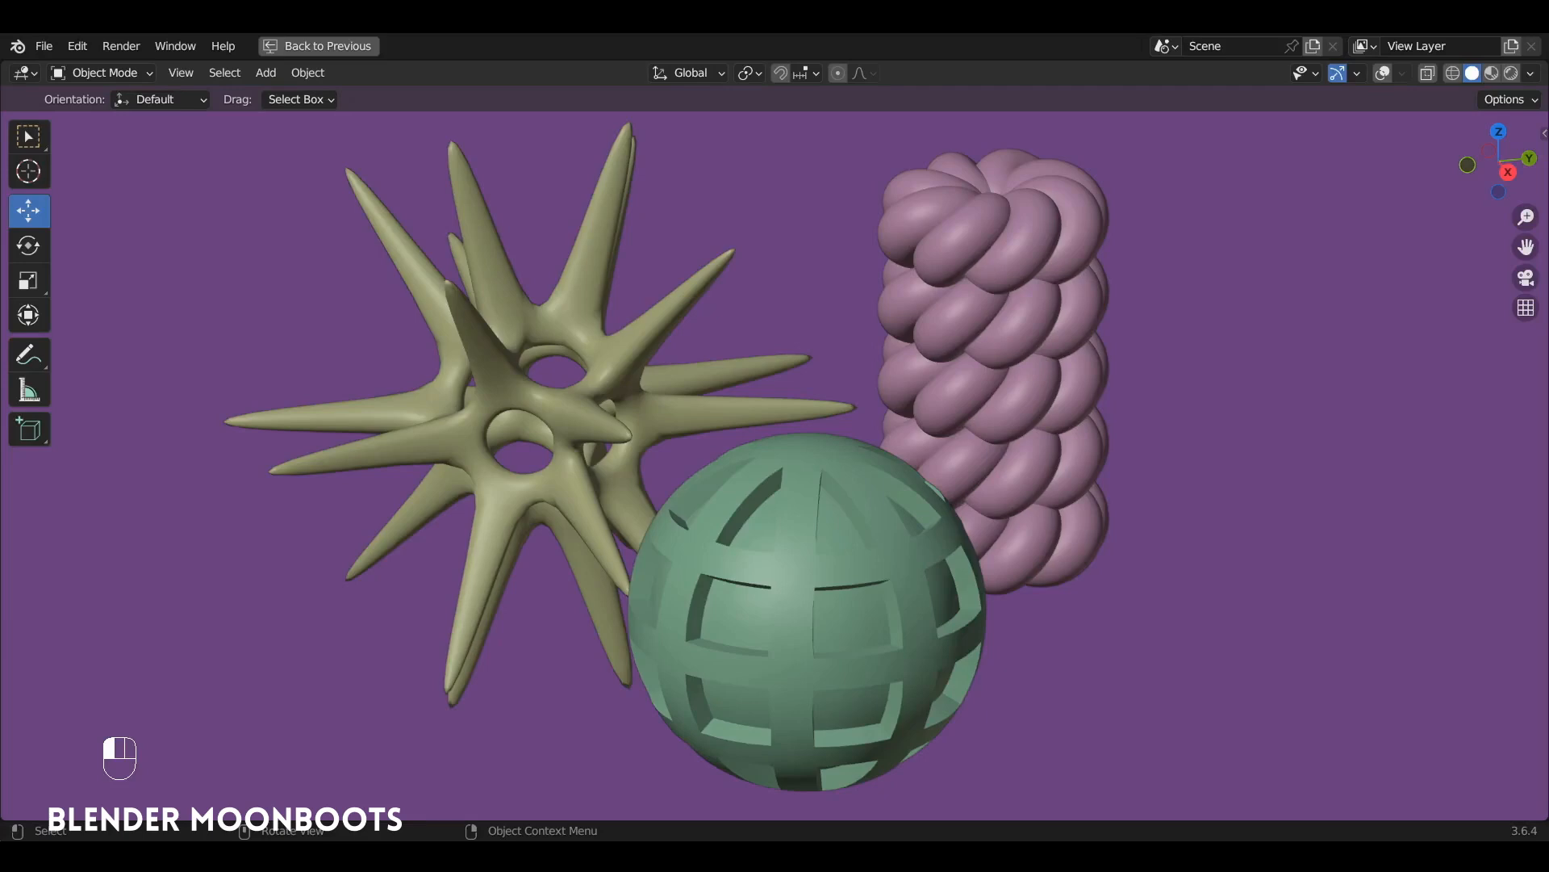
Examine the spiky shape, the perforated sphere and the twisted rope-like column from different angles.
click(967, 355)
alt+drag(1049, 346, 999, 327)
ctrl+alt+drag(980, 383, 1001, 397)
click(771, 526)
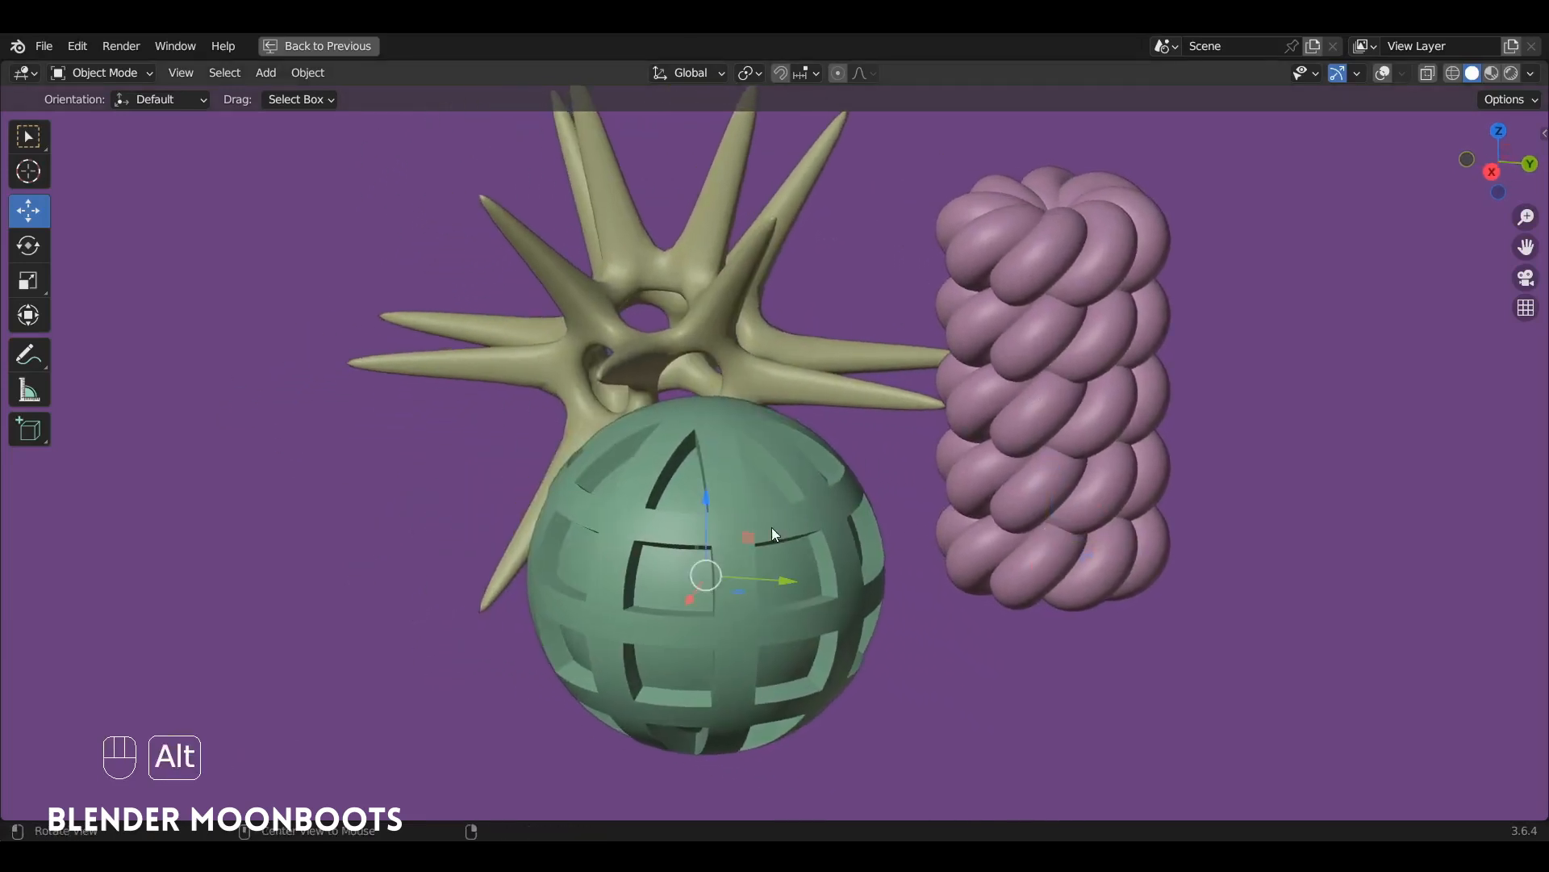
alt+drag(771, 526, 671, 491)
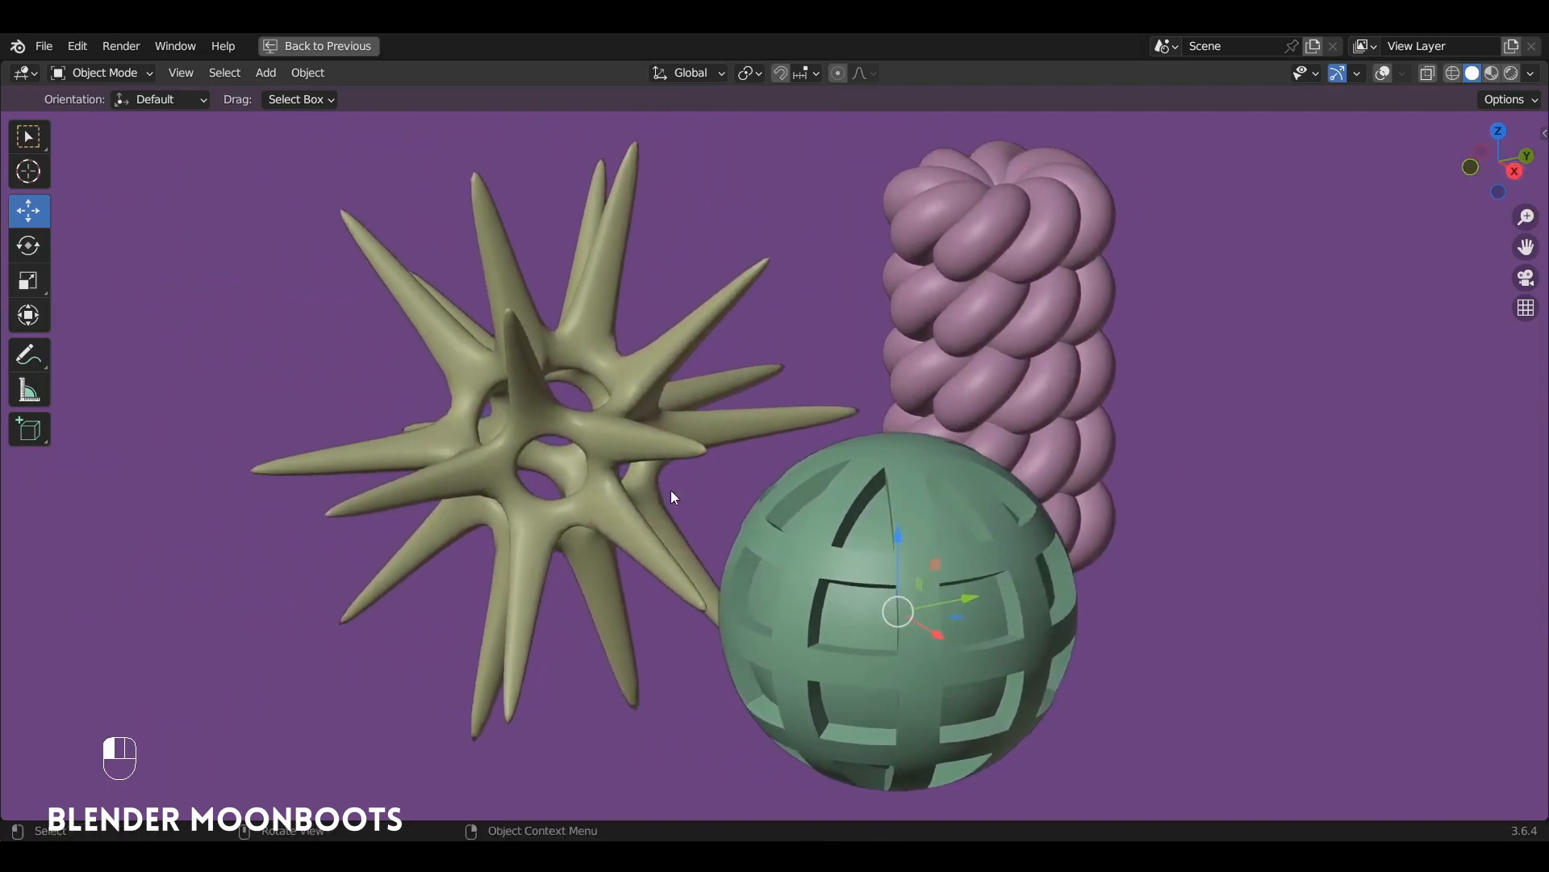
click(662, 433)
alt+drag(661, 432, 684, 381)
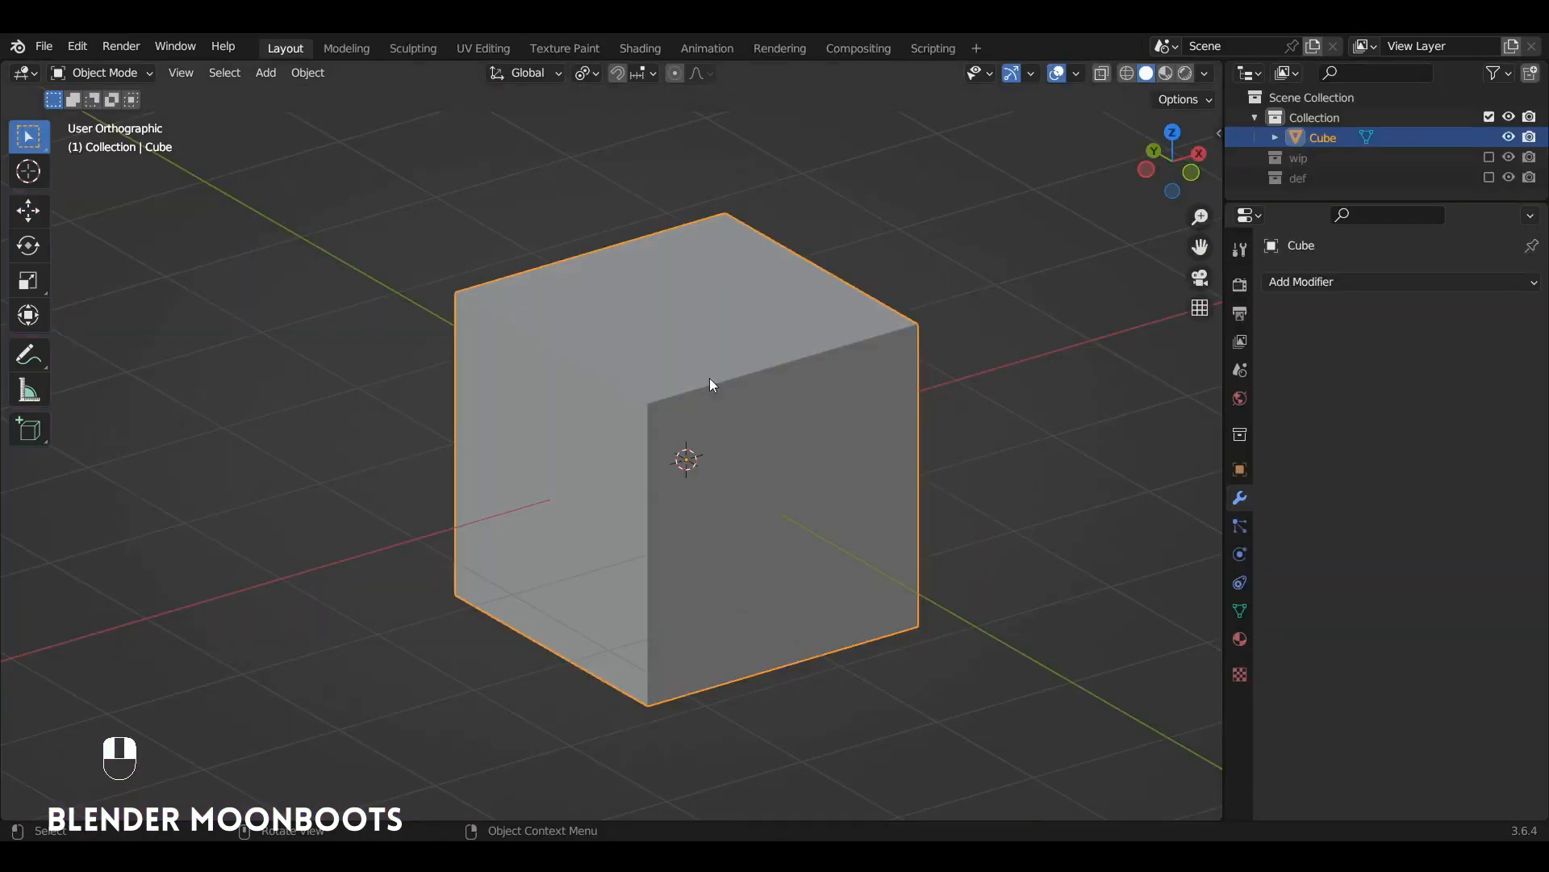
Delete the default cube and add a torus mesh at the world origin.
key(x)
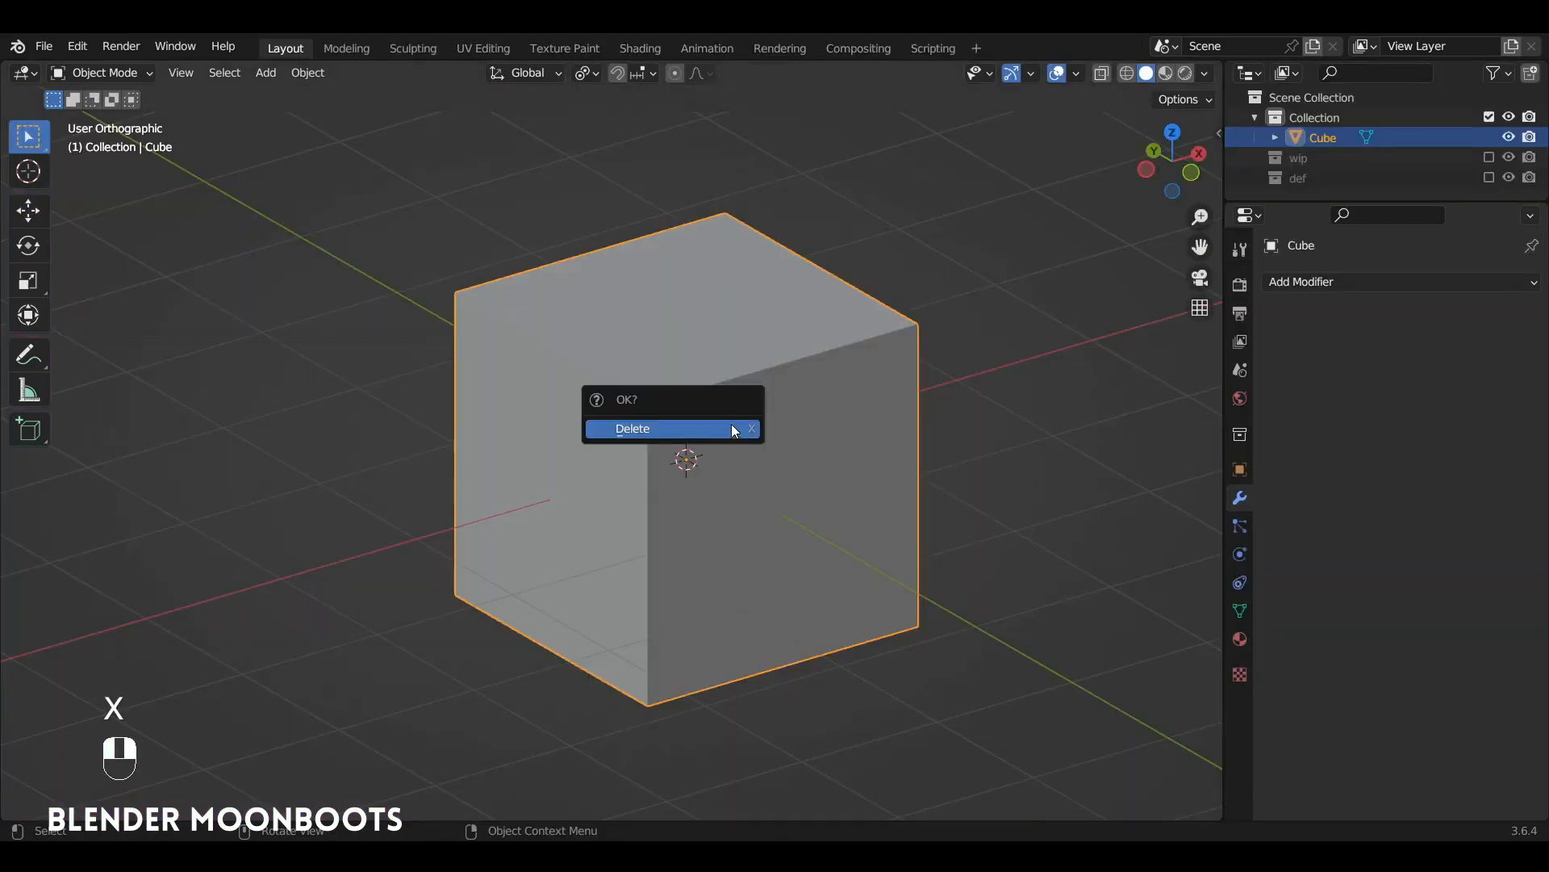
click(731, 423)
key(shift+a)
mouse_move(746, 410)
mouse_move(681, 208)
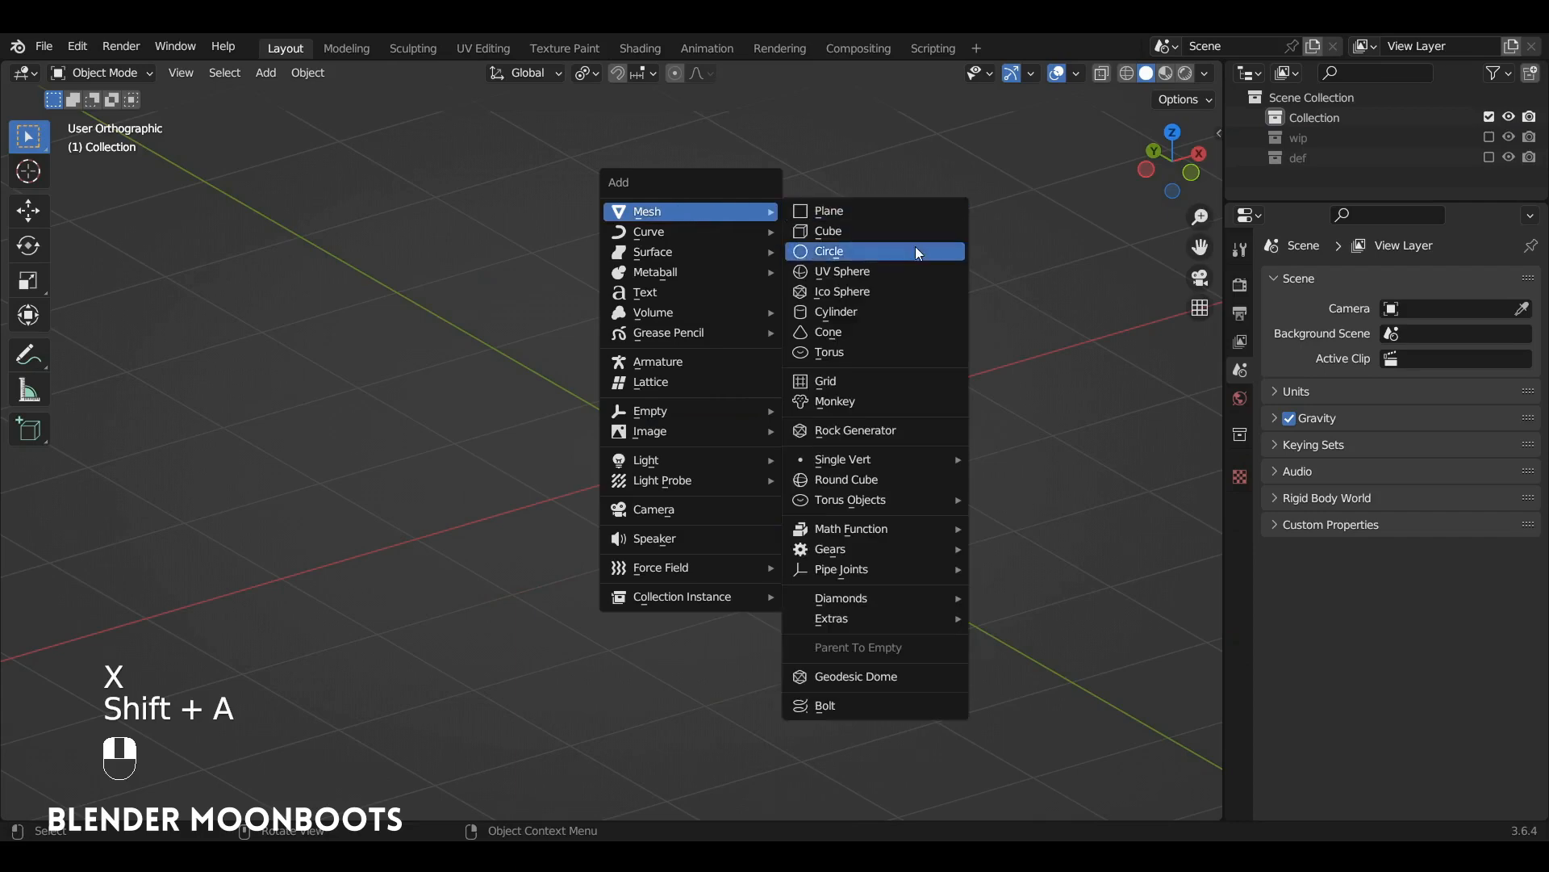
click(910, 352)
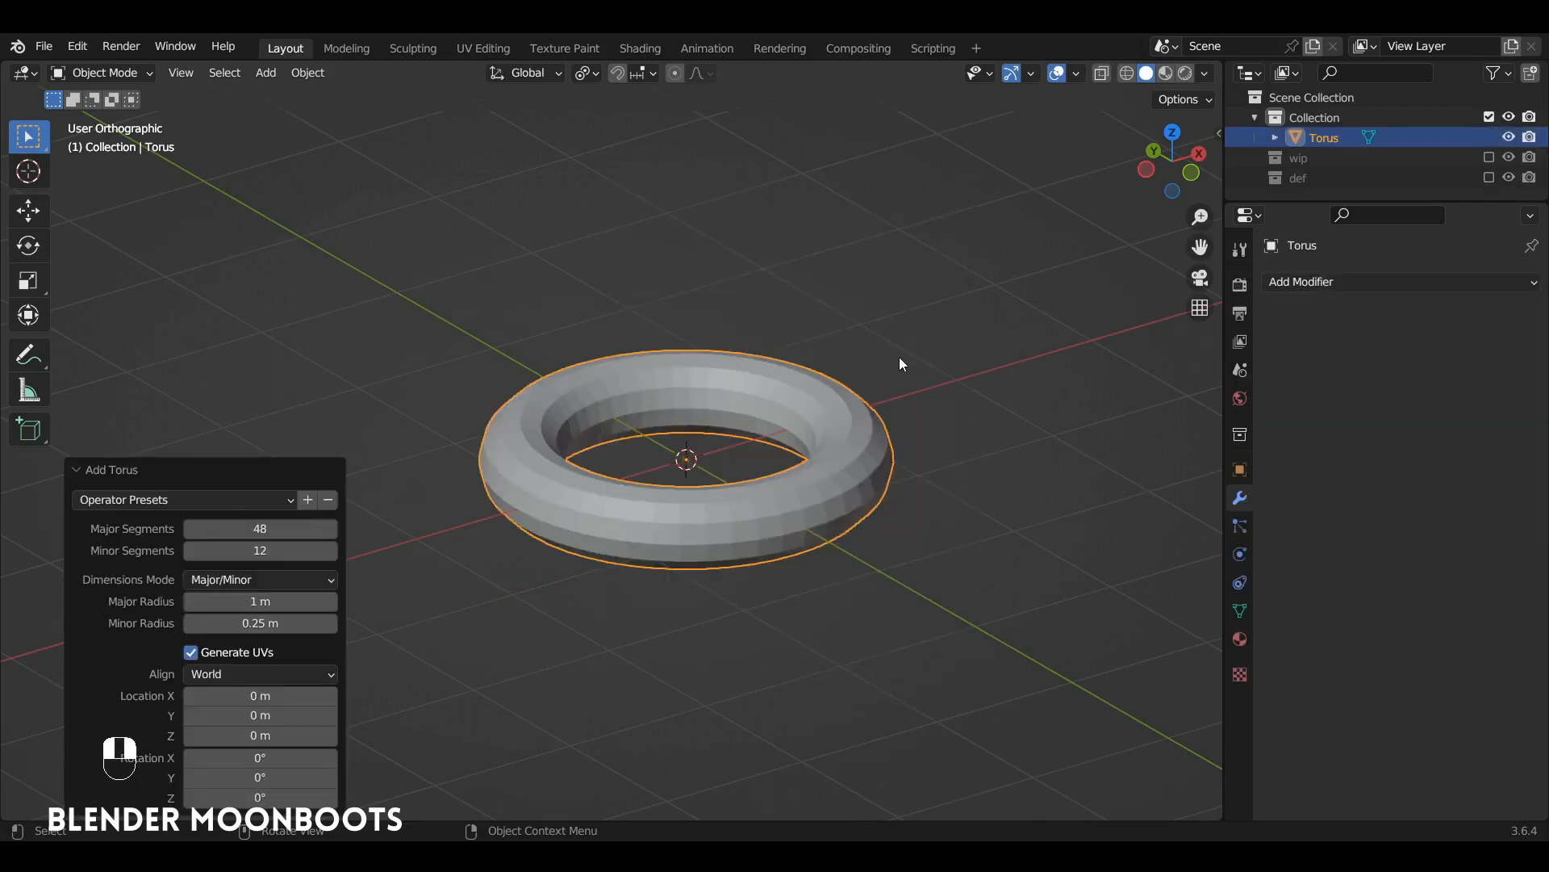
Set the new torus to 24 major segments and 8 minor segments.
click(262, 529)
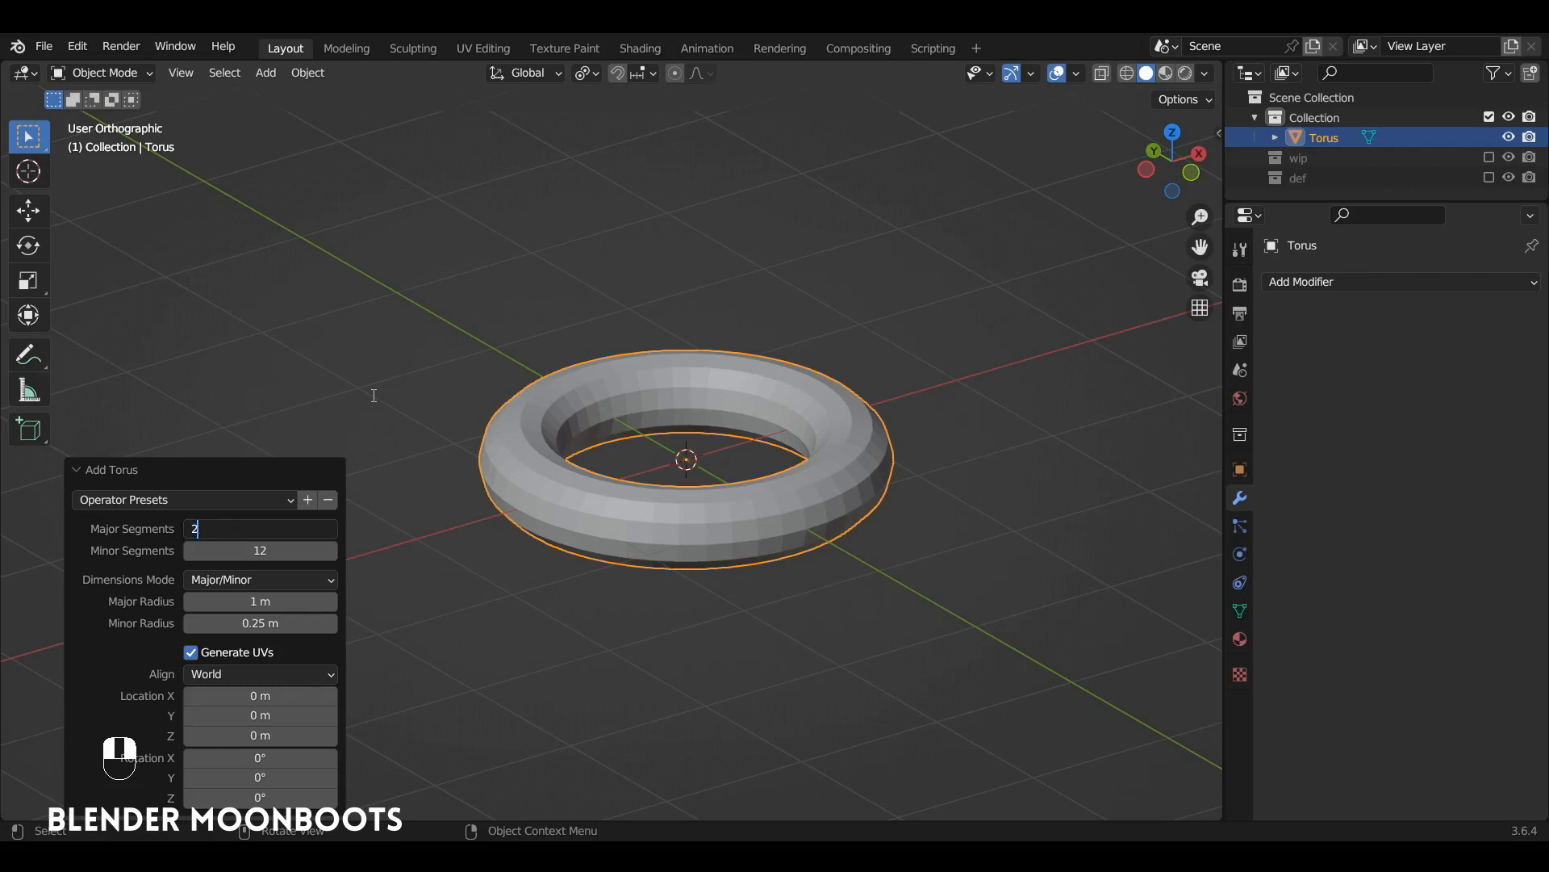
key(Tab)
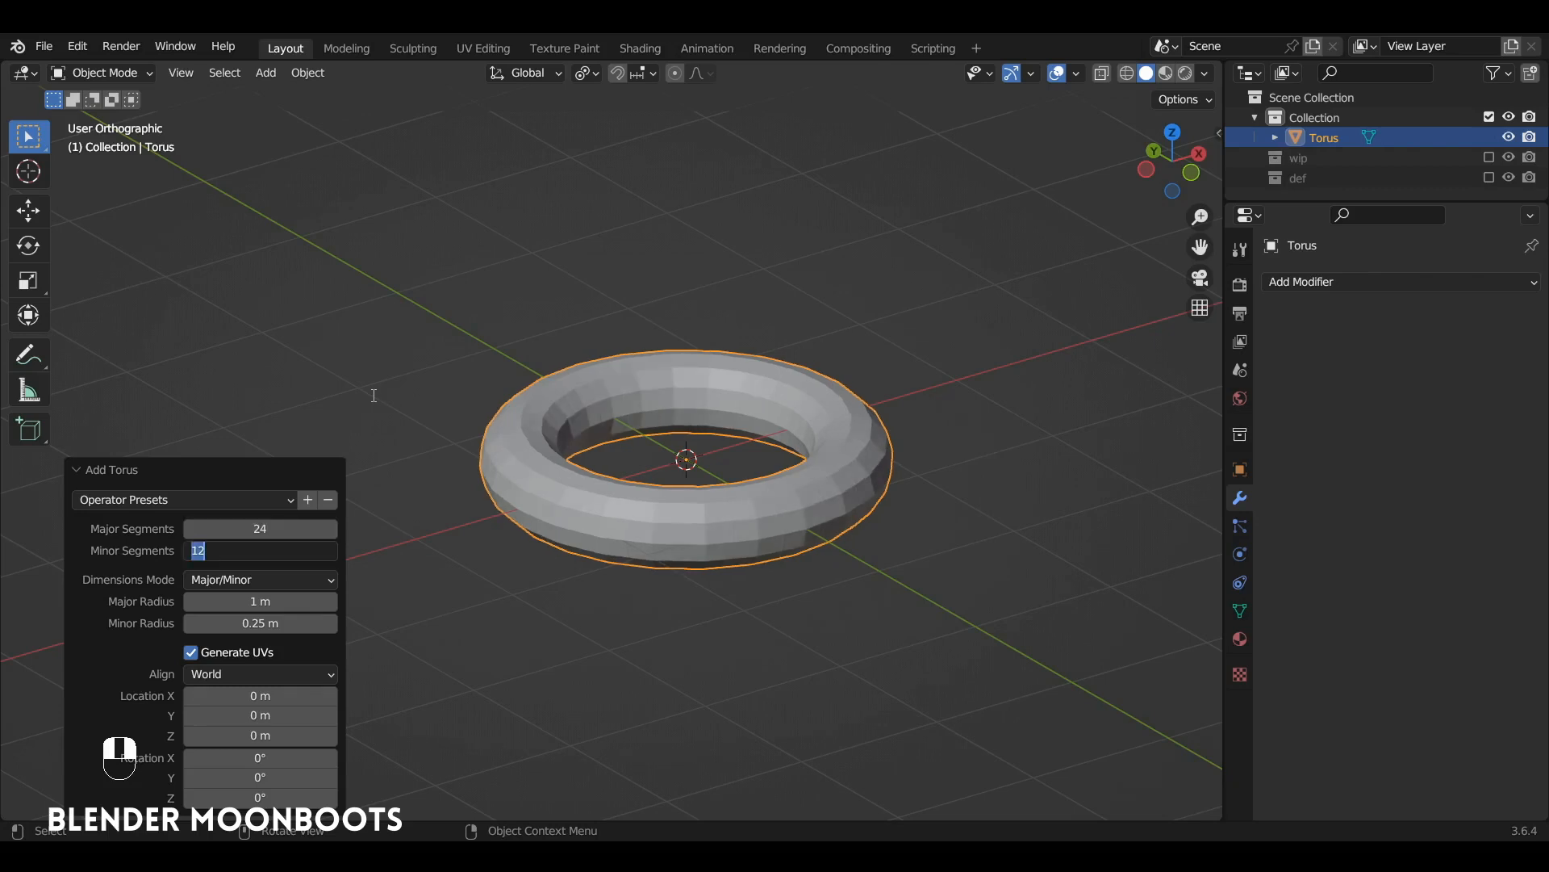
key(Return)
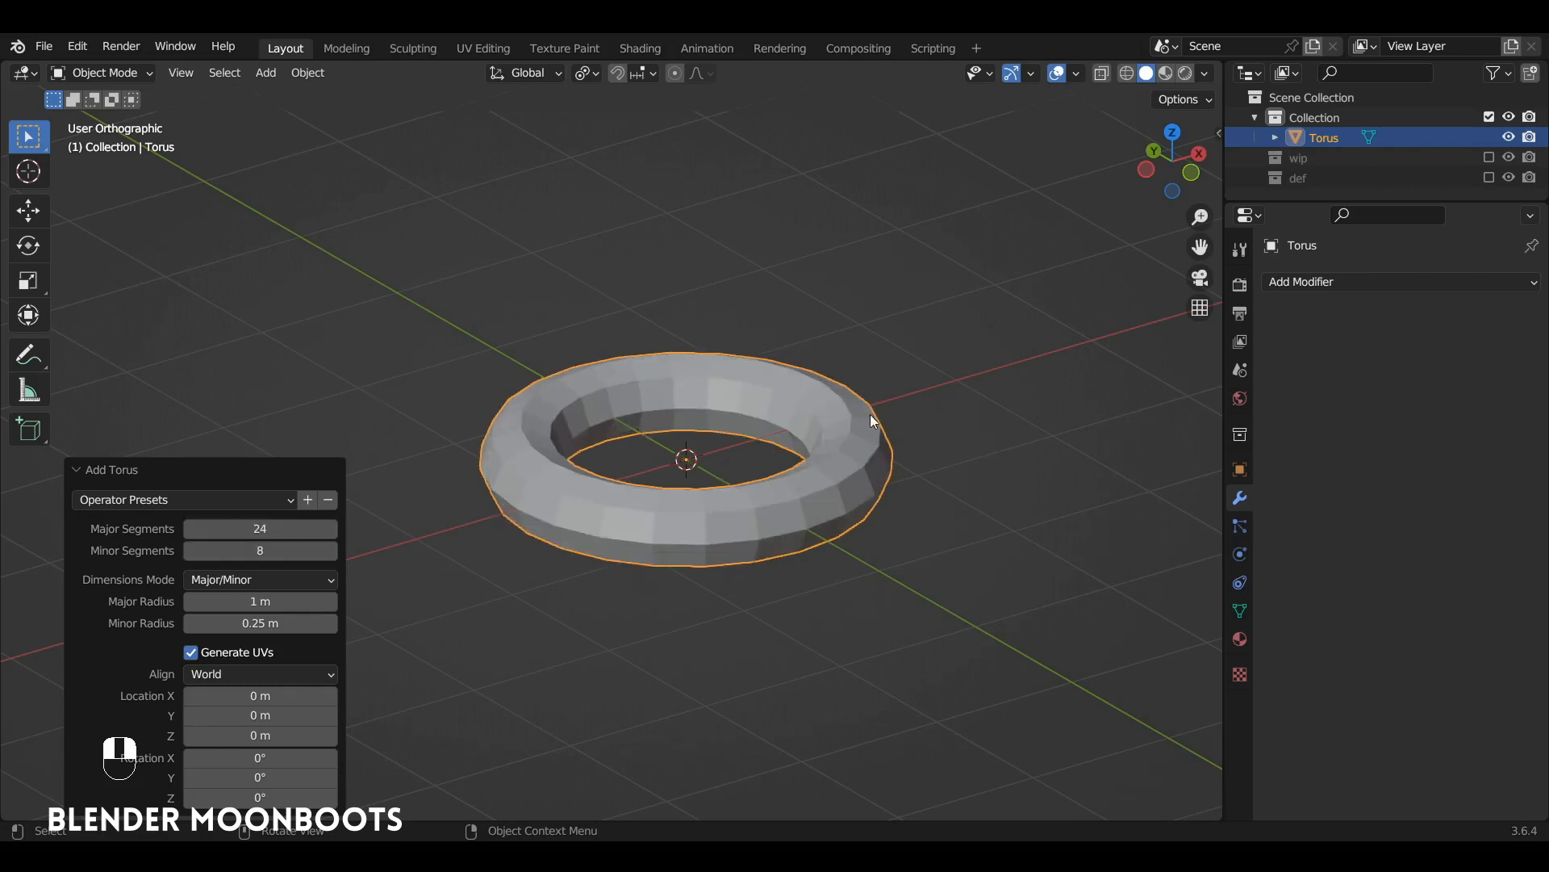
In Edit Mode, move the whole torus mesh about -1.88 m along Y, away from its origin.
key(Tab)
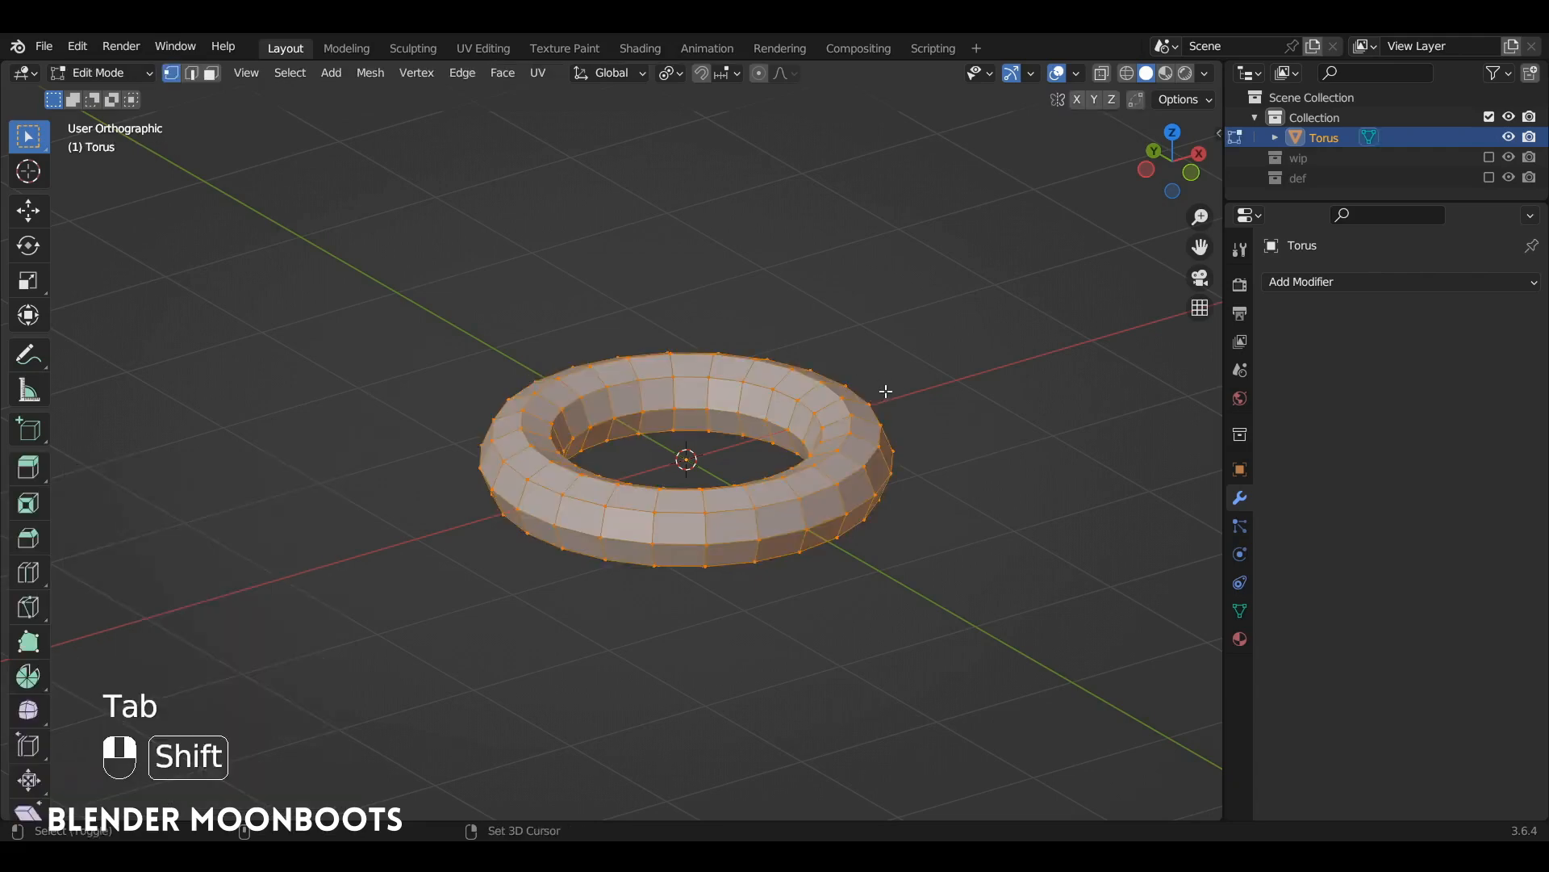
key(shift+space)
click(856, 434)
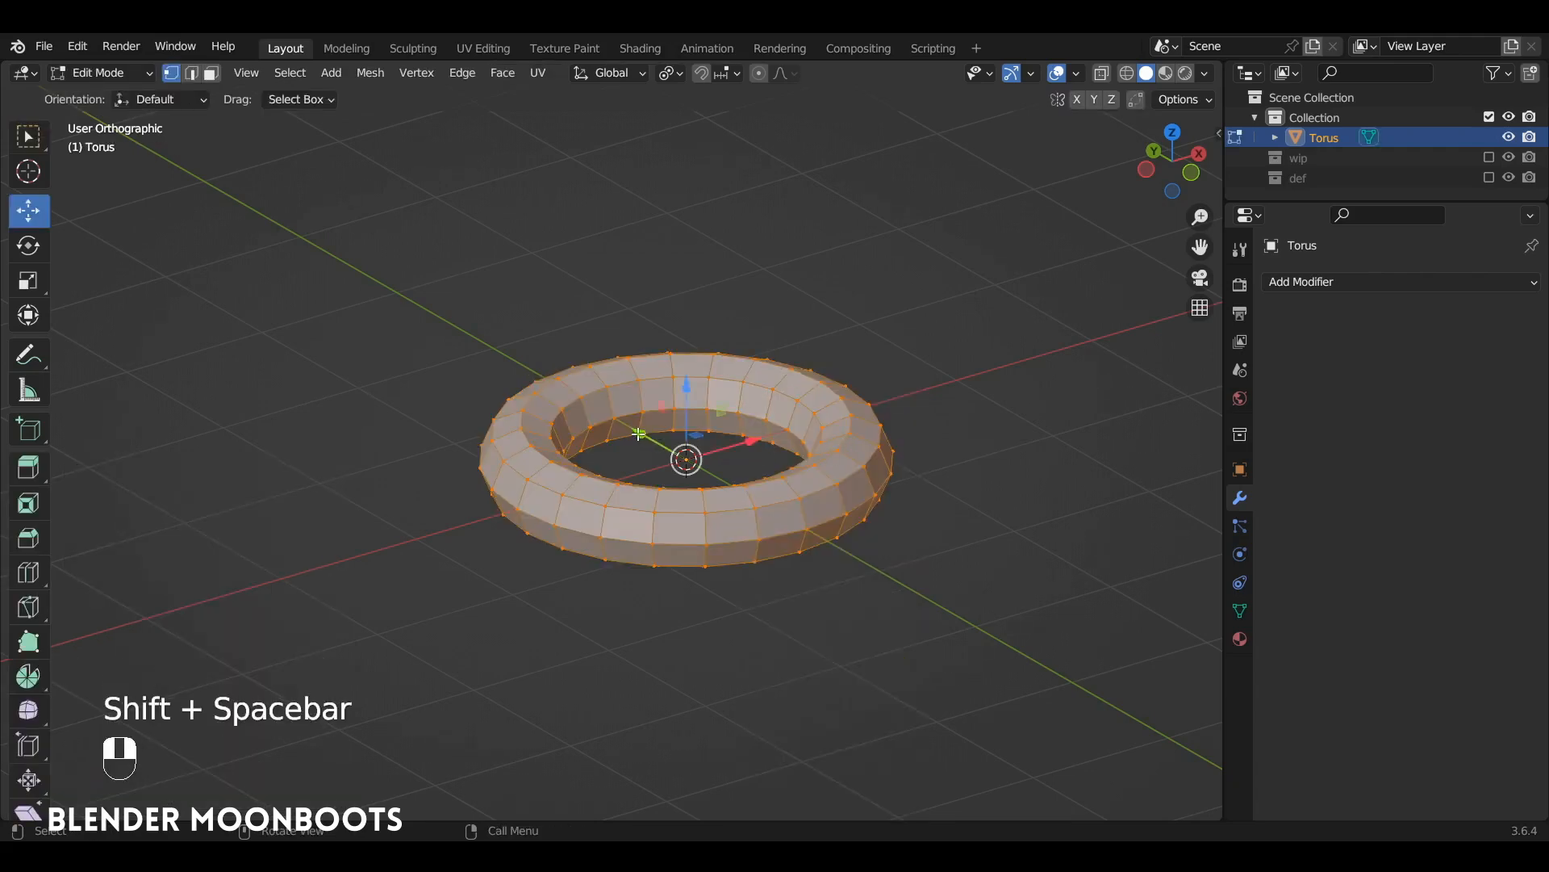
drag(646, 433, 842, 528)
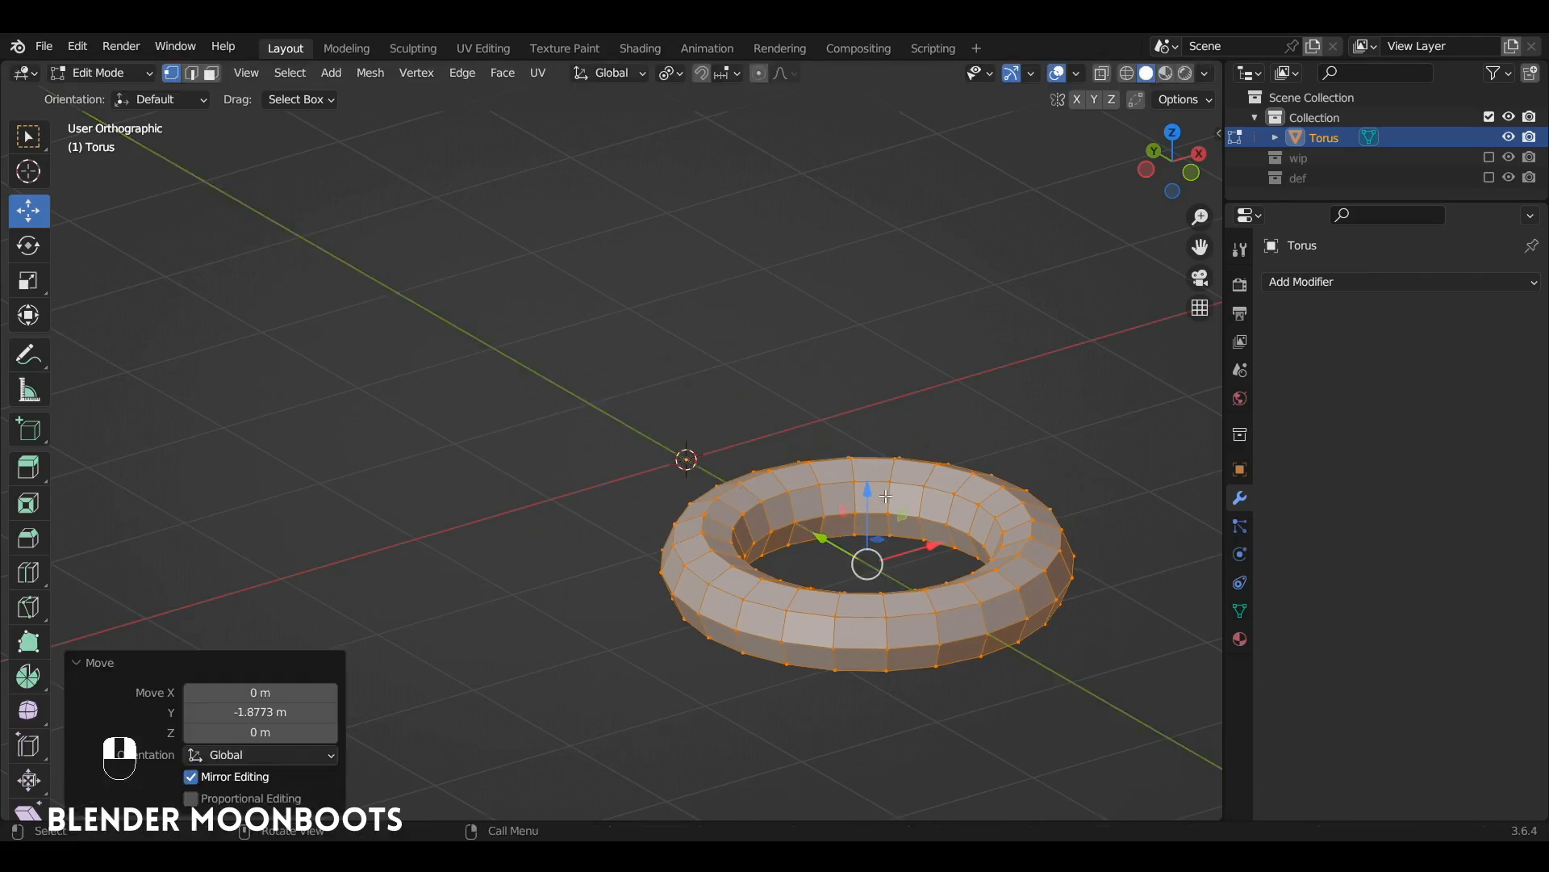
Rotate the torus mesh by -40° in the front view and return to Object Mode.
key(KP_1)
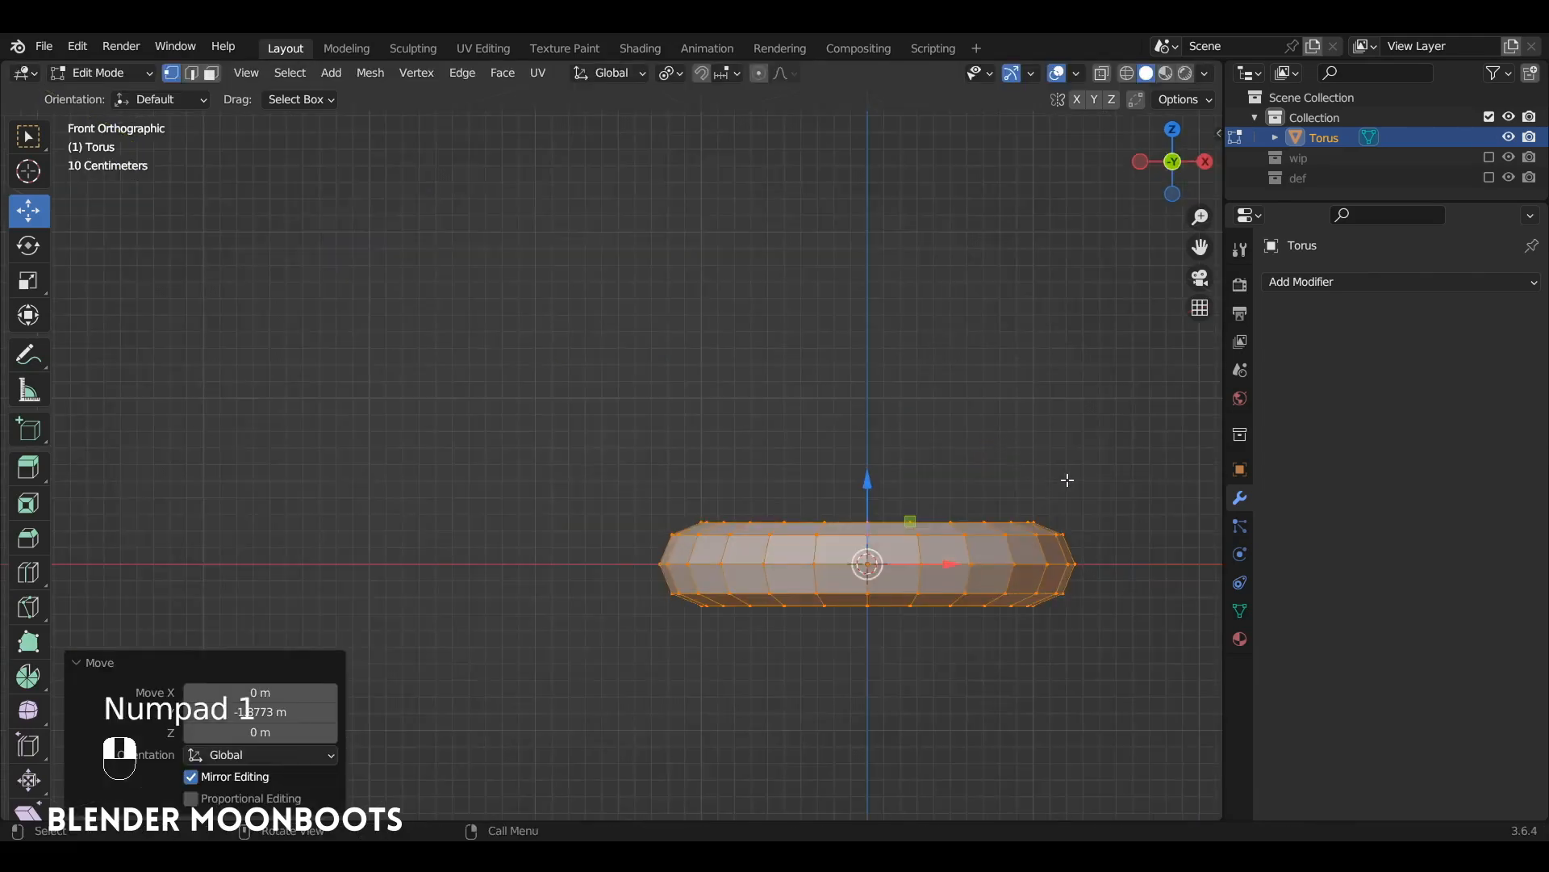
key(r)
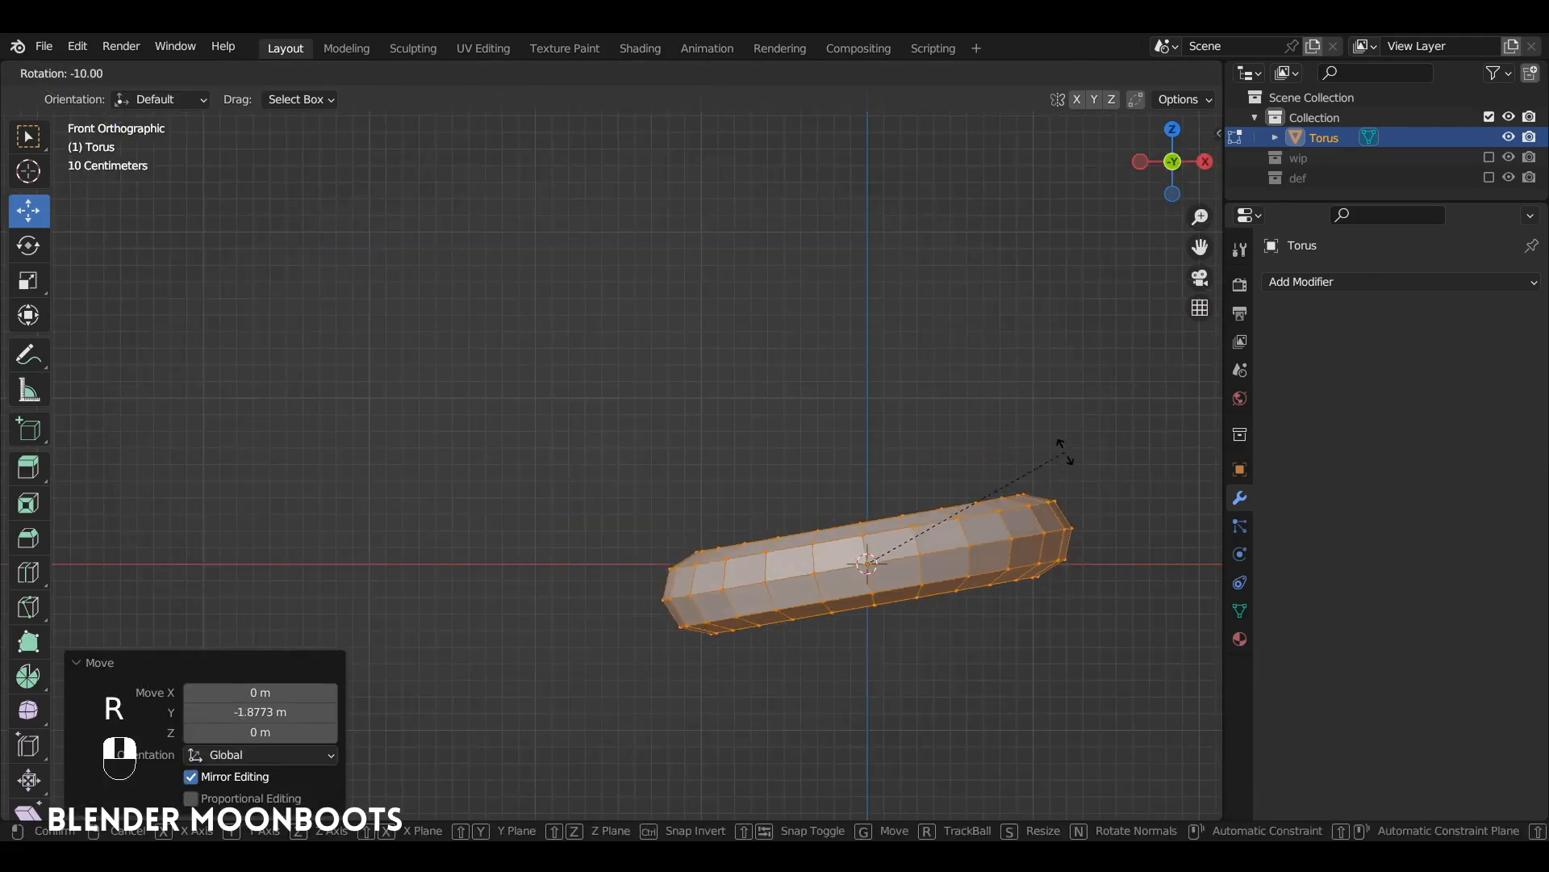
key(ctrl)
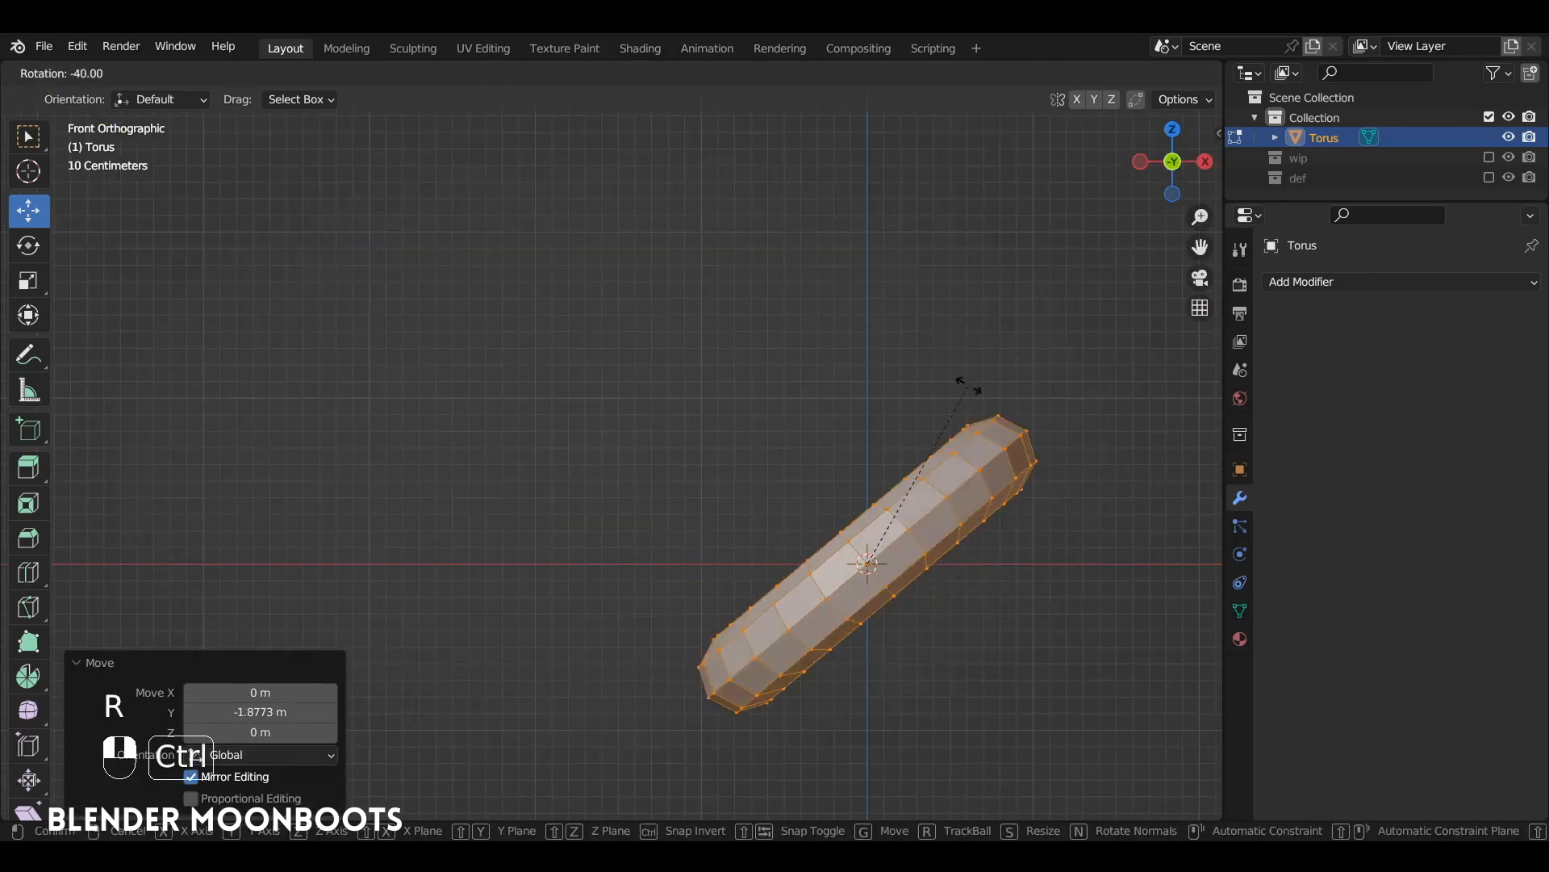
click(937, 421)
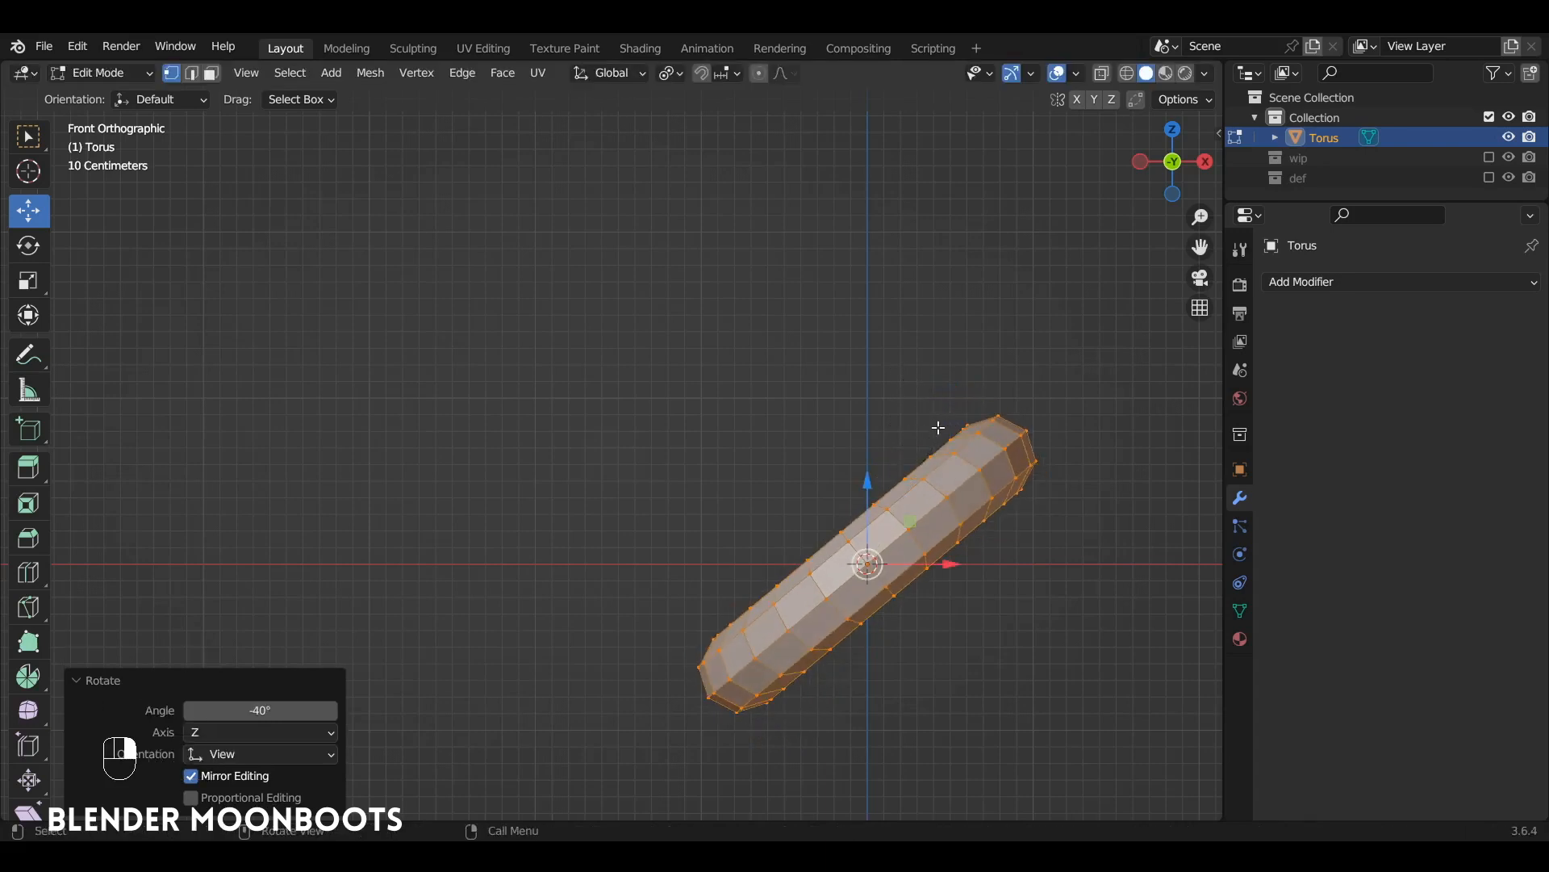
alt+drag(937, 425, 1033, 482)
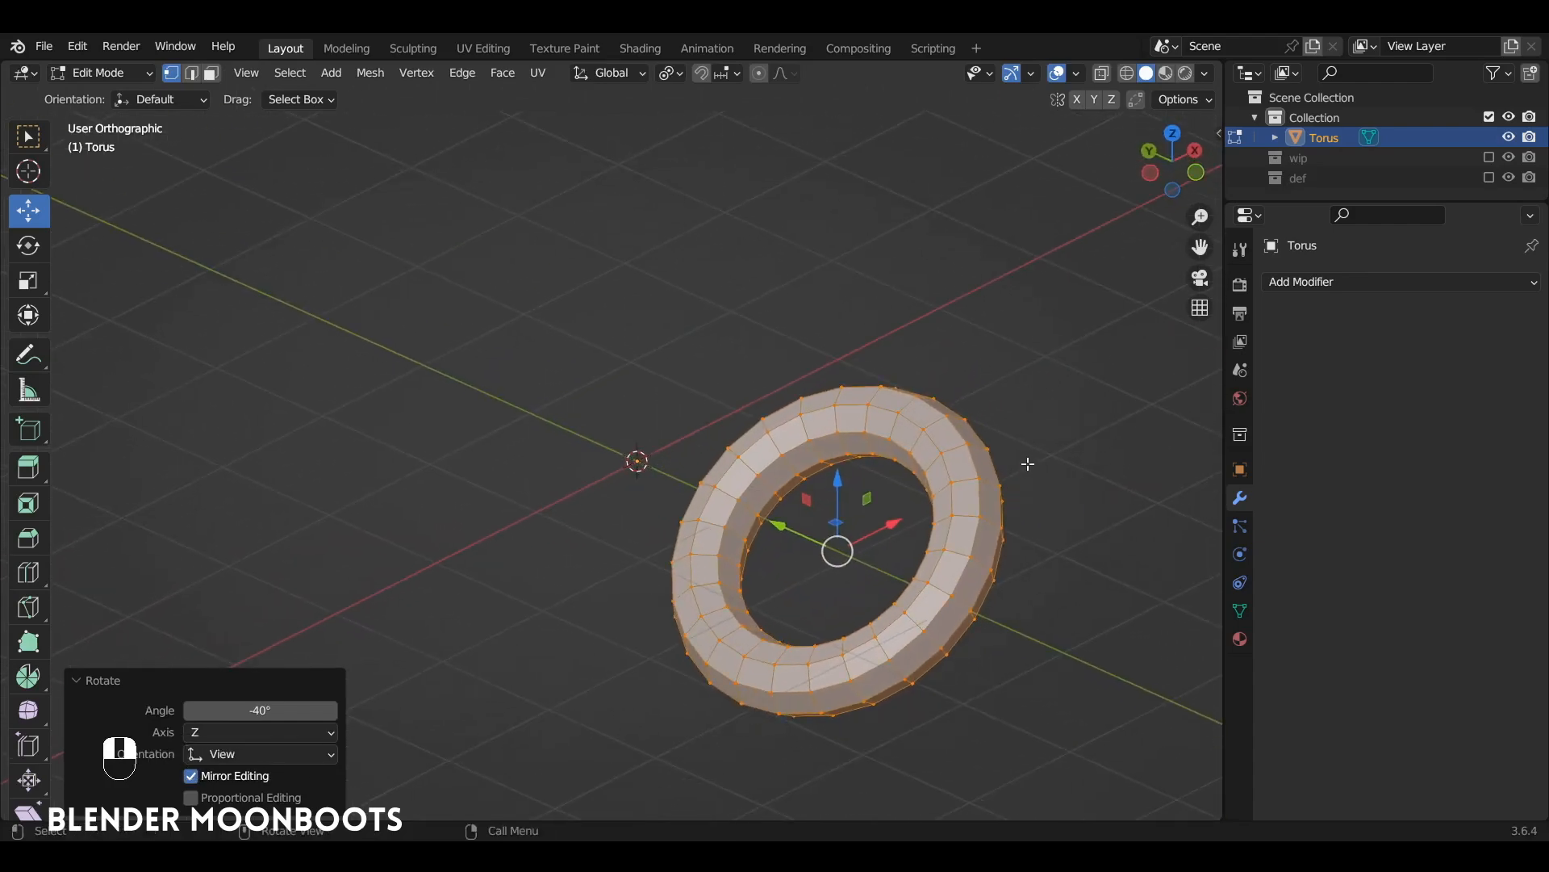
key(Tab)
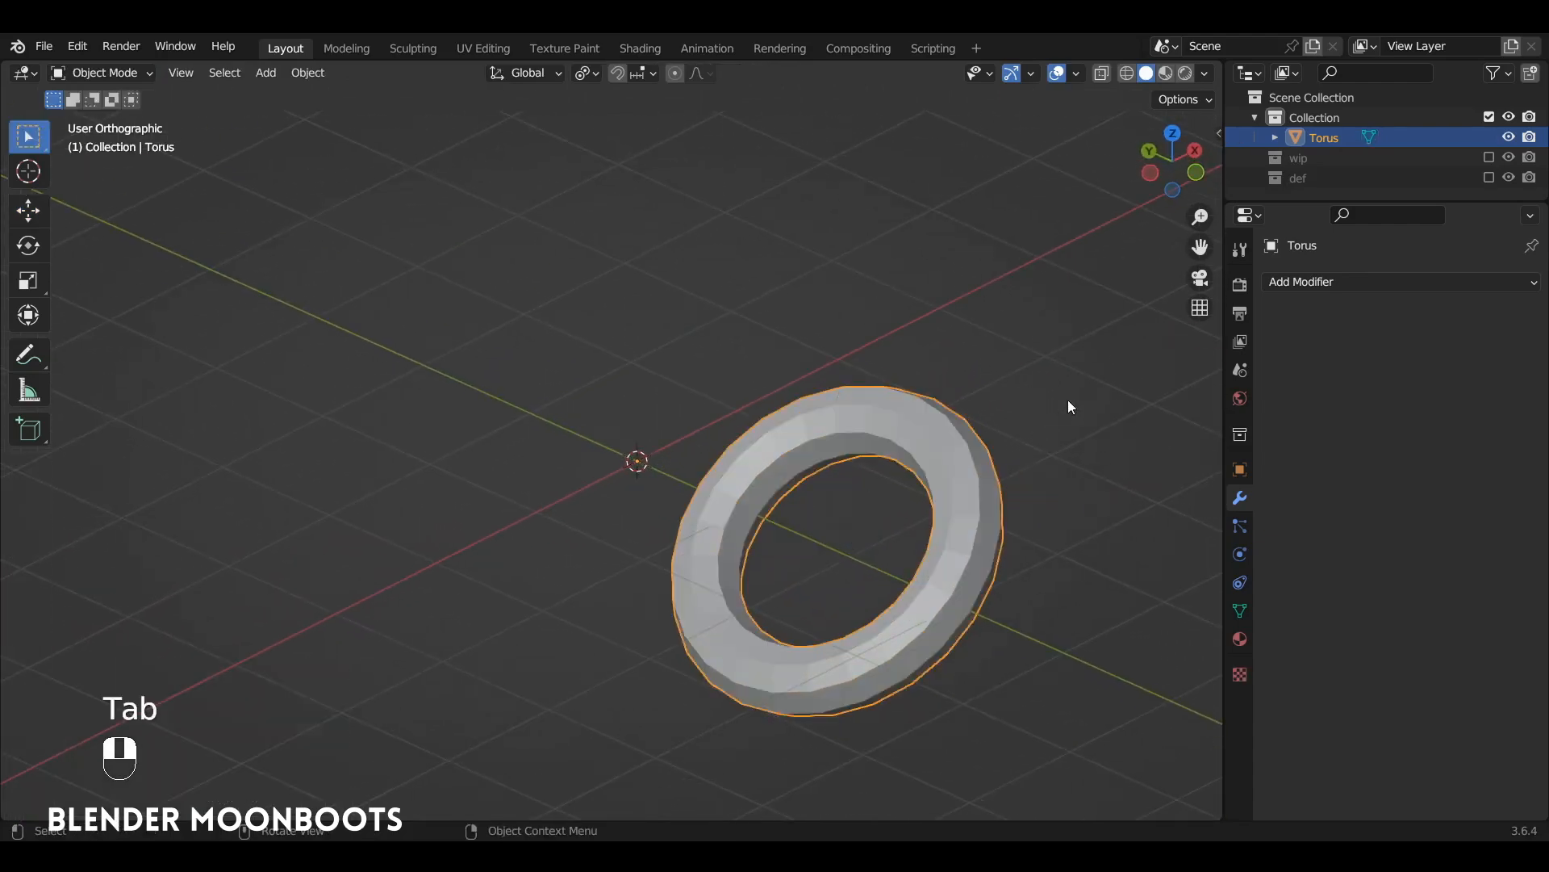
Add an Array modifier to the torus and turn off its Relative Offset.
click(1307, 283)
click(1167, 338)
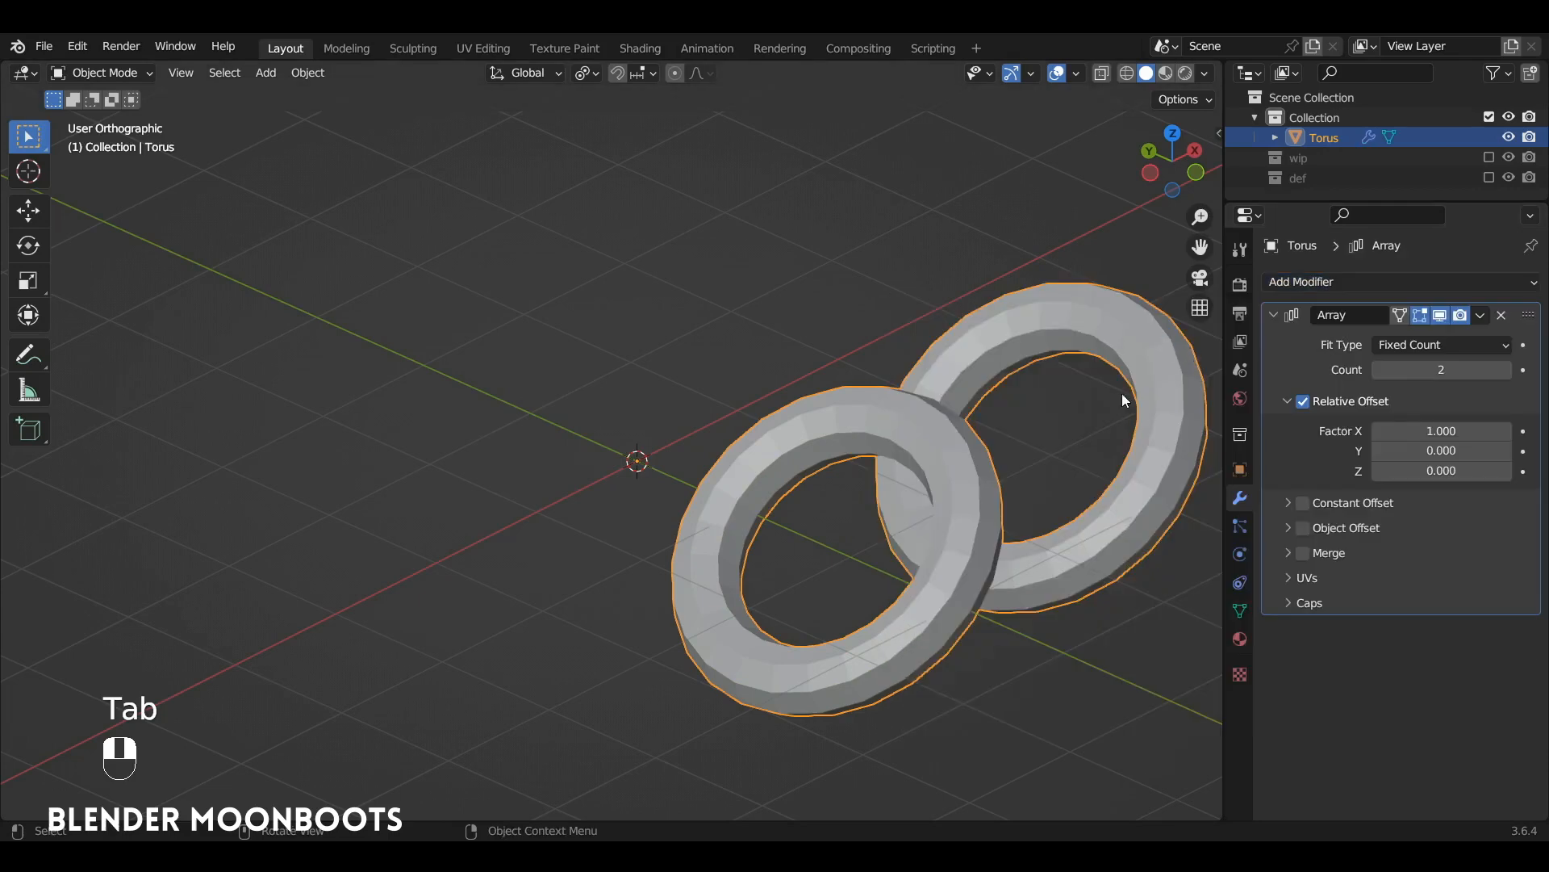
alt+drag(1121, 394, 1058, 494)
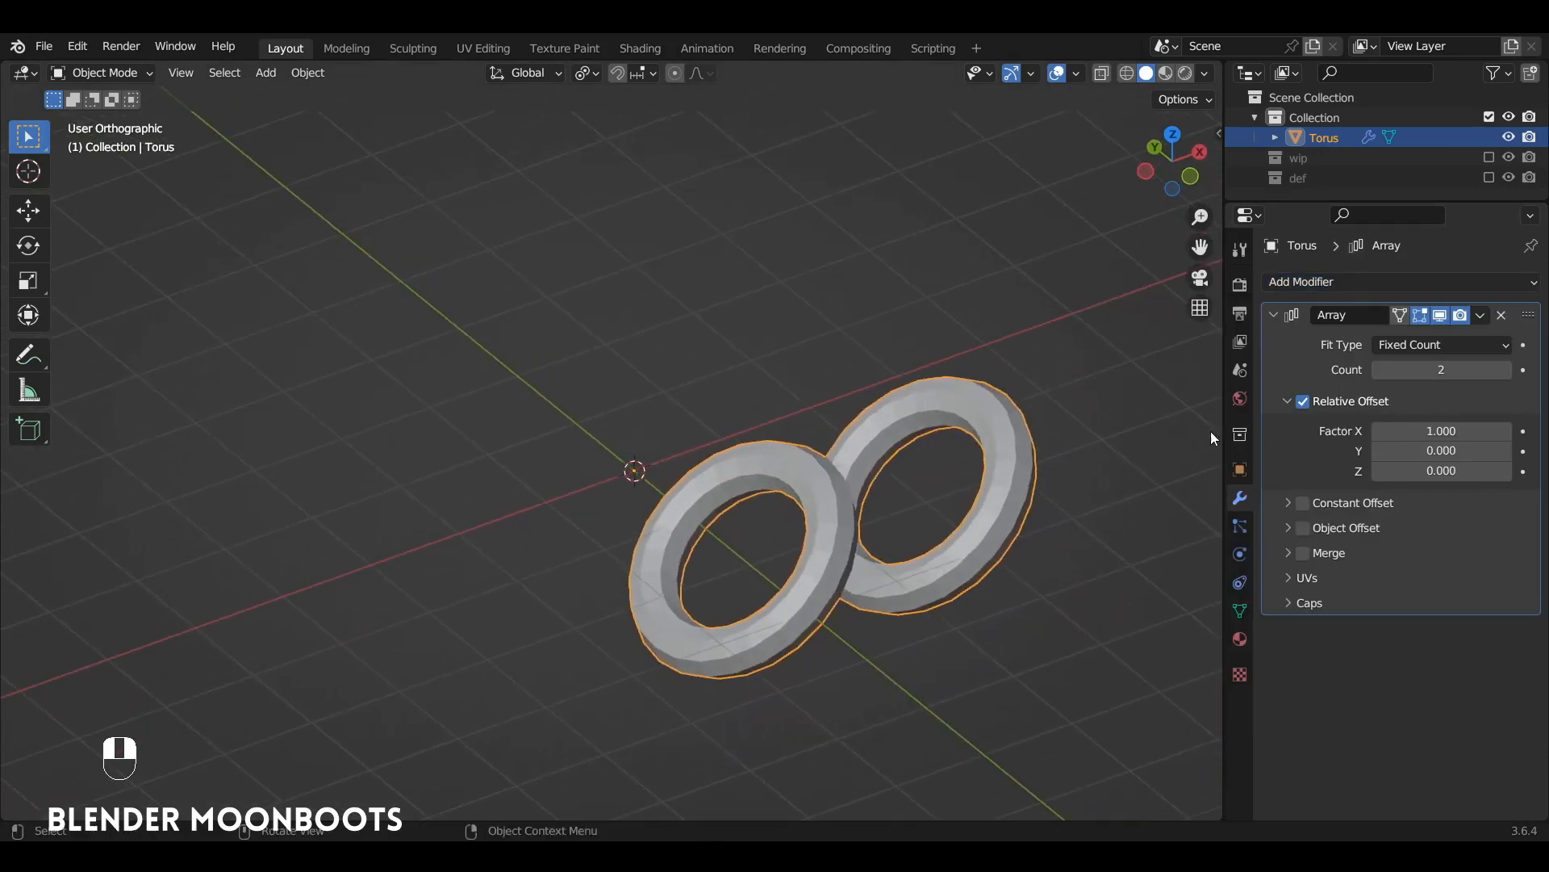
click(1302, 402)
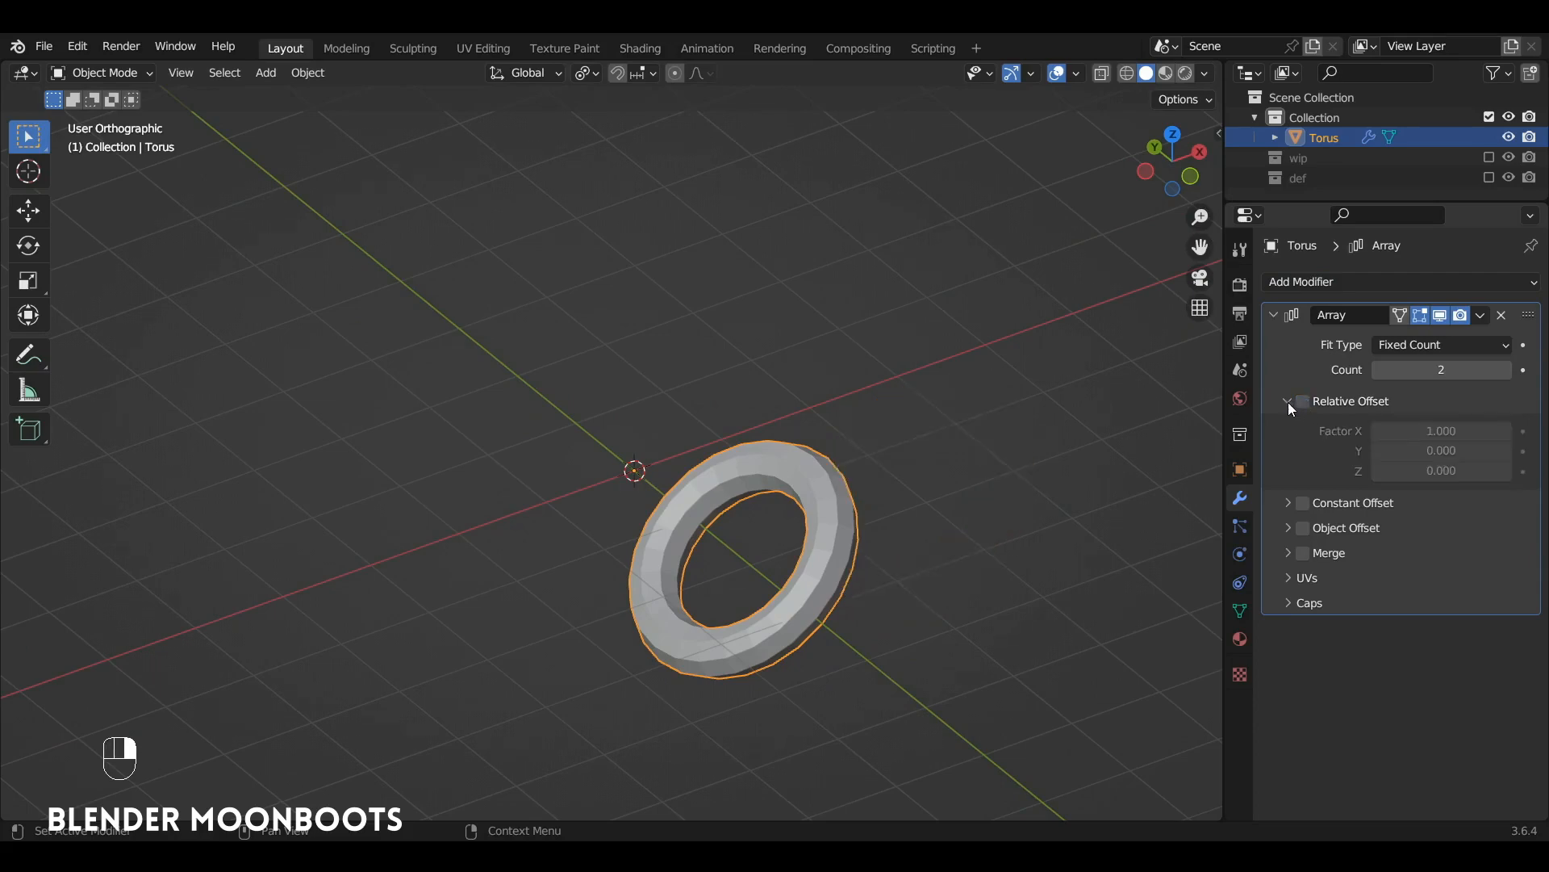
click(1288, 402)
Add a sphere-shaped empty at the world origin.
alt+shift+drag(694, 433, 706, 389)
key(shift+a)
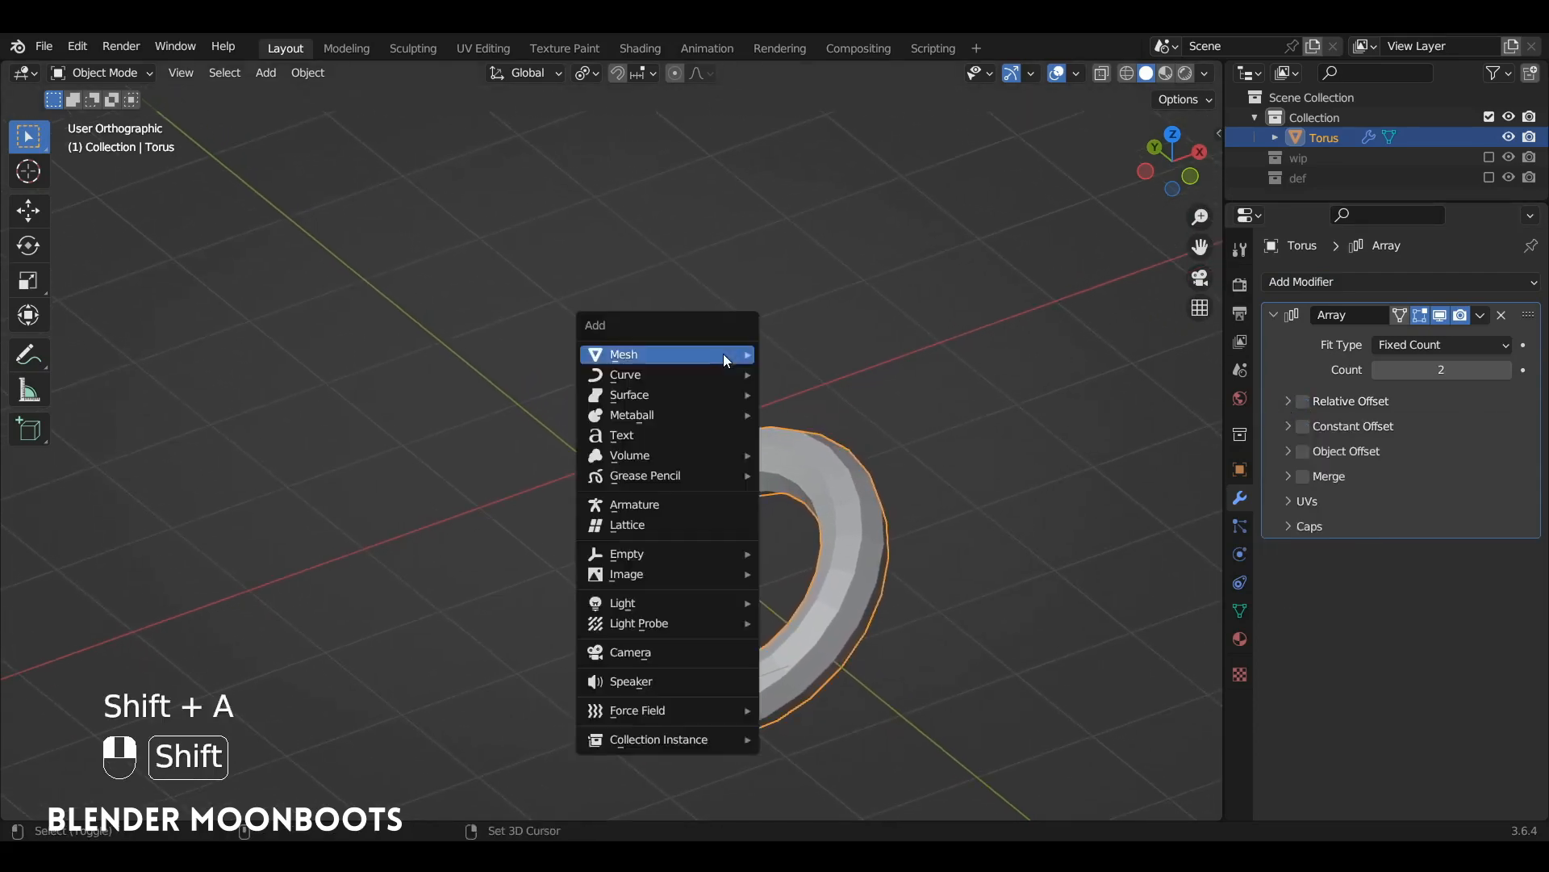
mouse_move(686, 551)
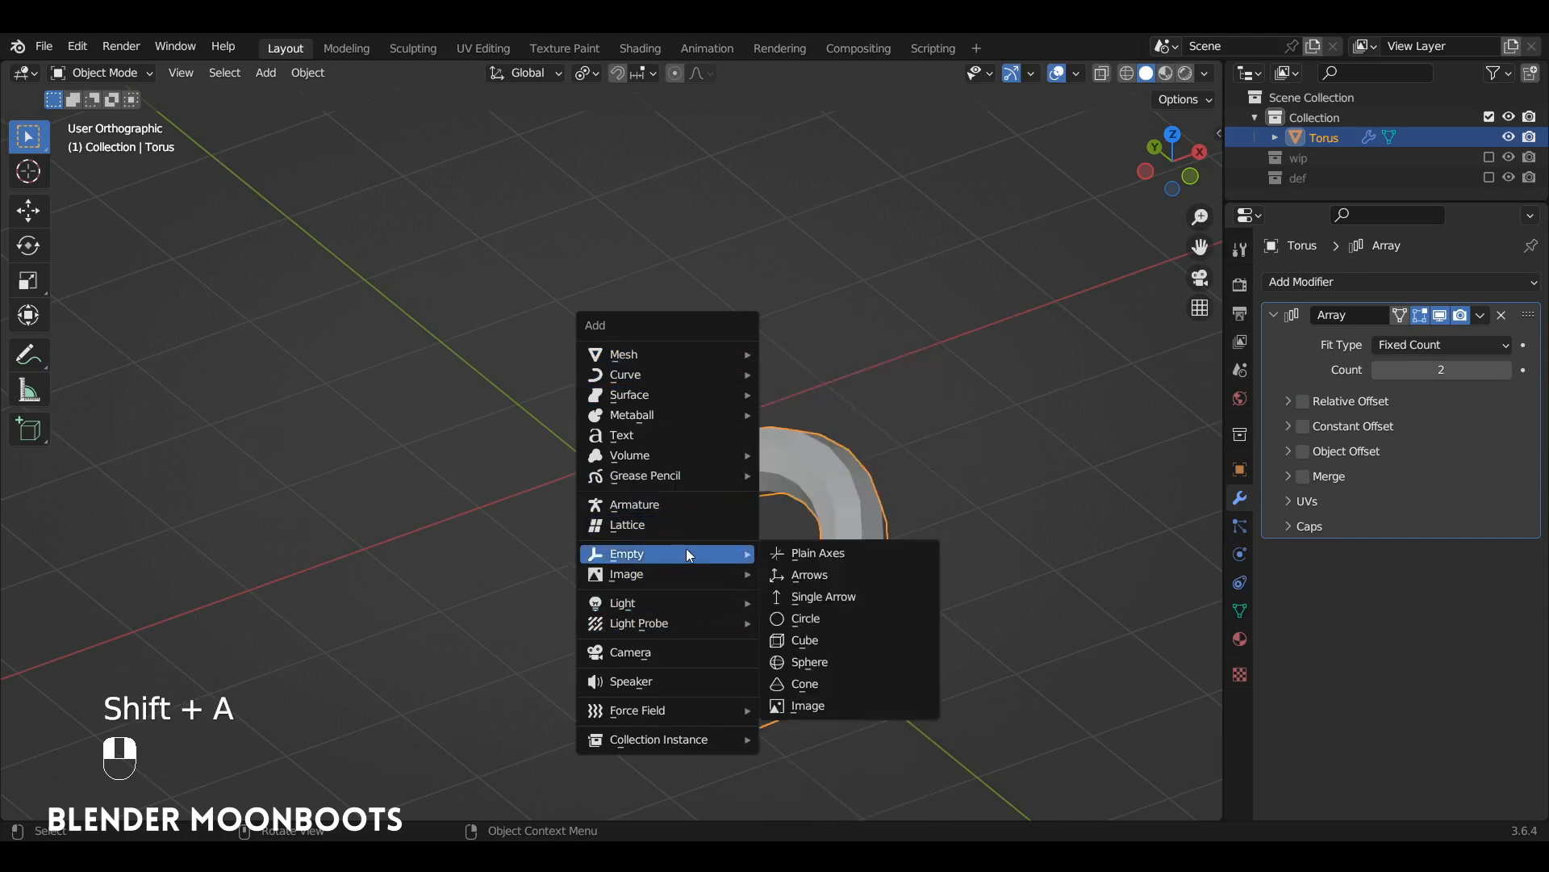
click(844, 661)
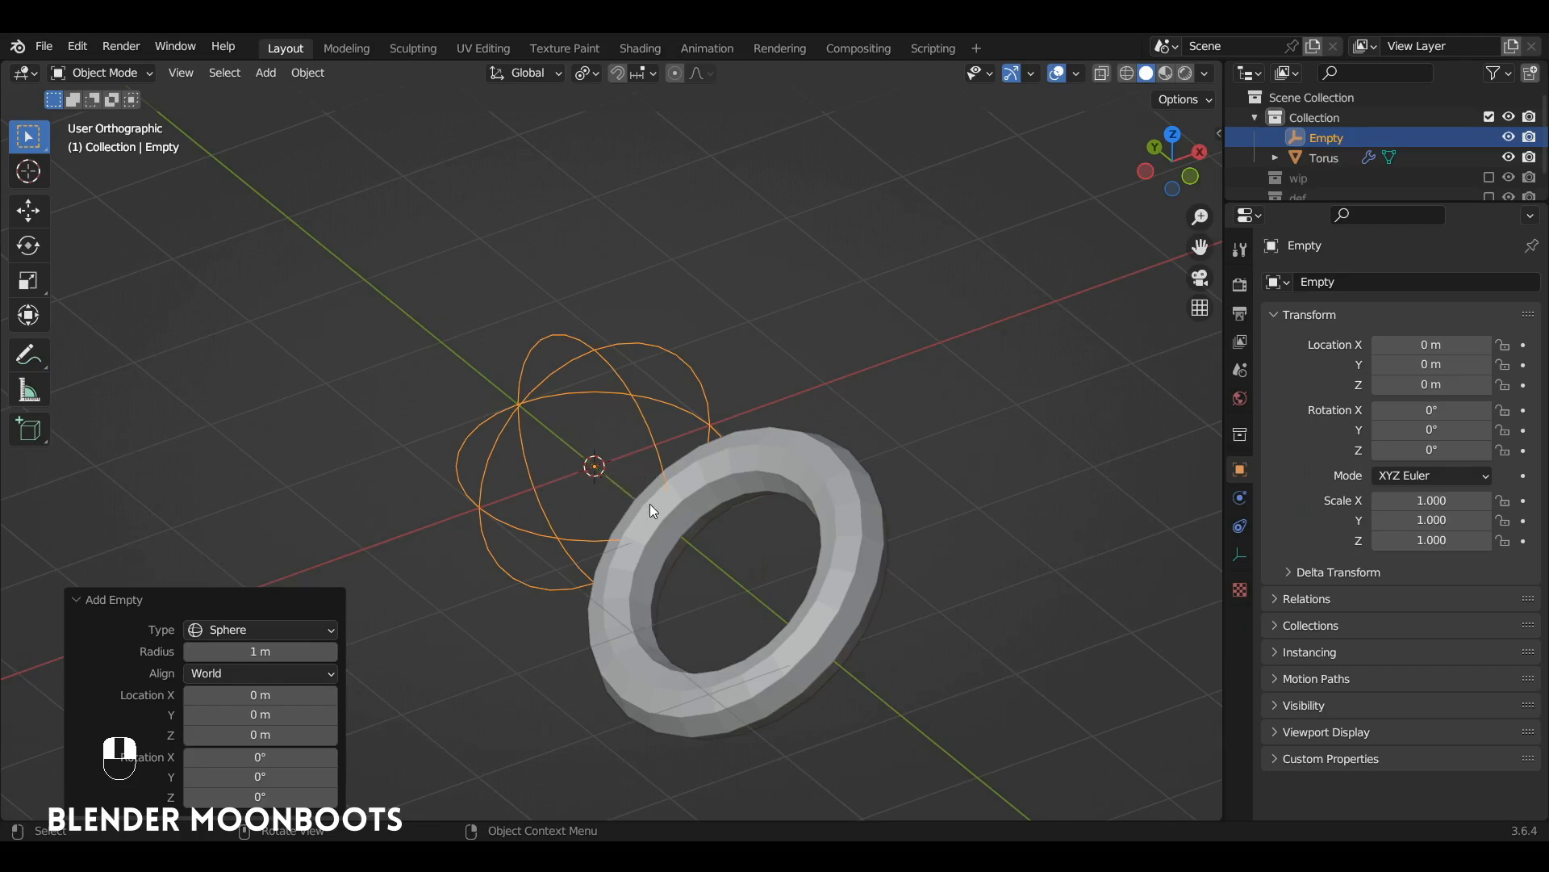
Enable Object Offset in the torus's Array modifier and assign the sphere empty as the offset object.
click(753, 453)
alt+drag(786, 446, 799, 457)
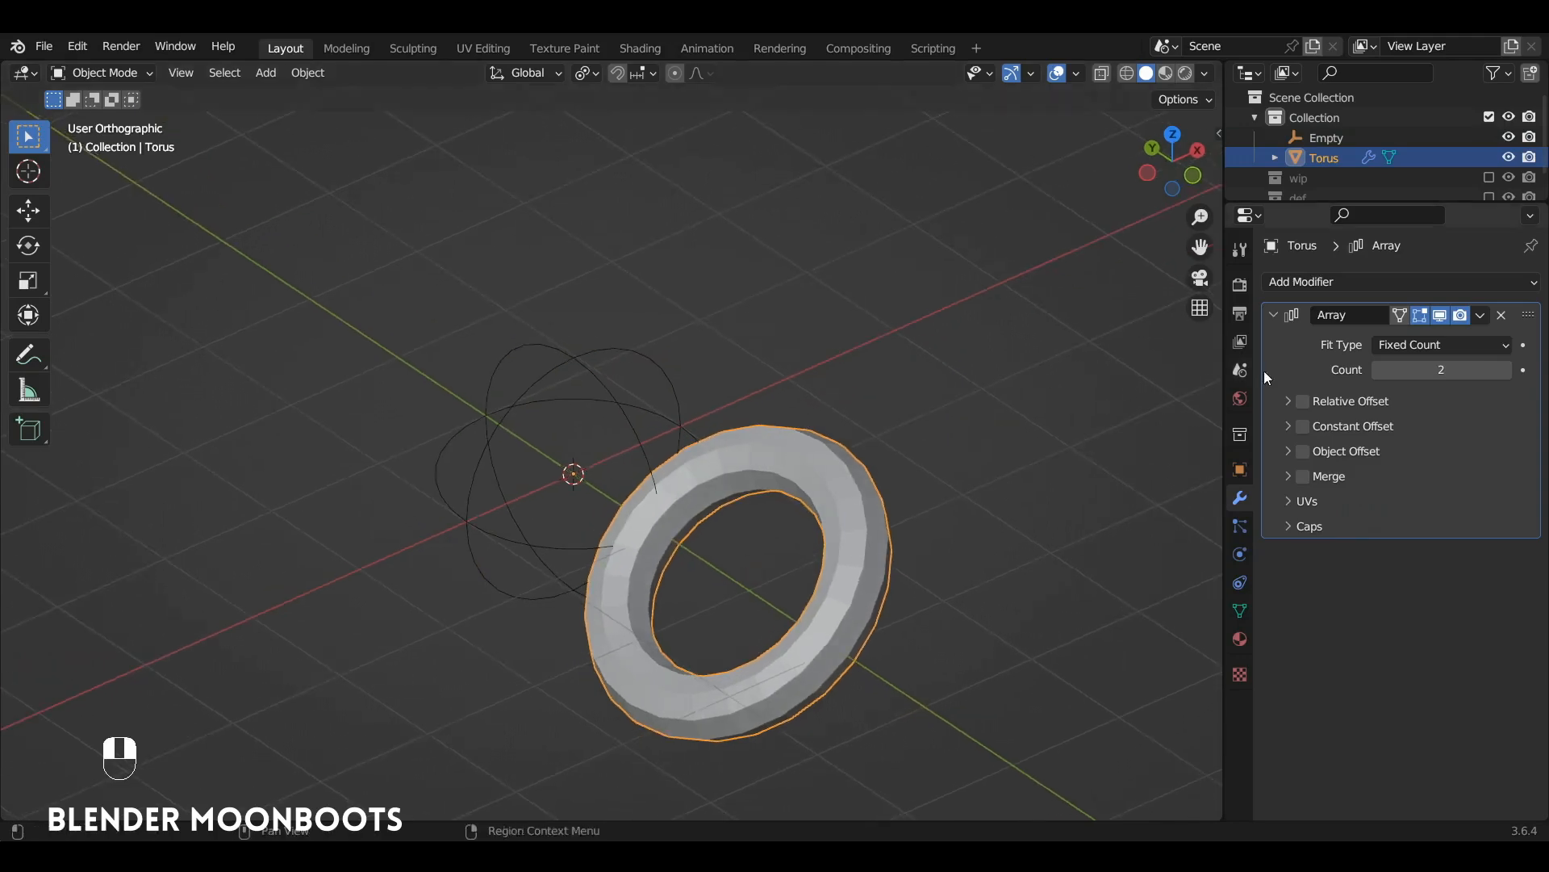
click(1302, 451)
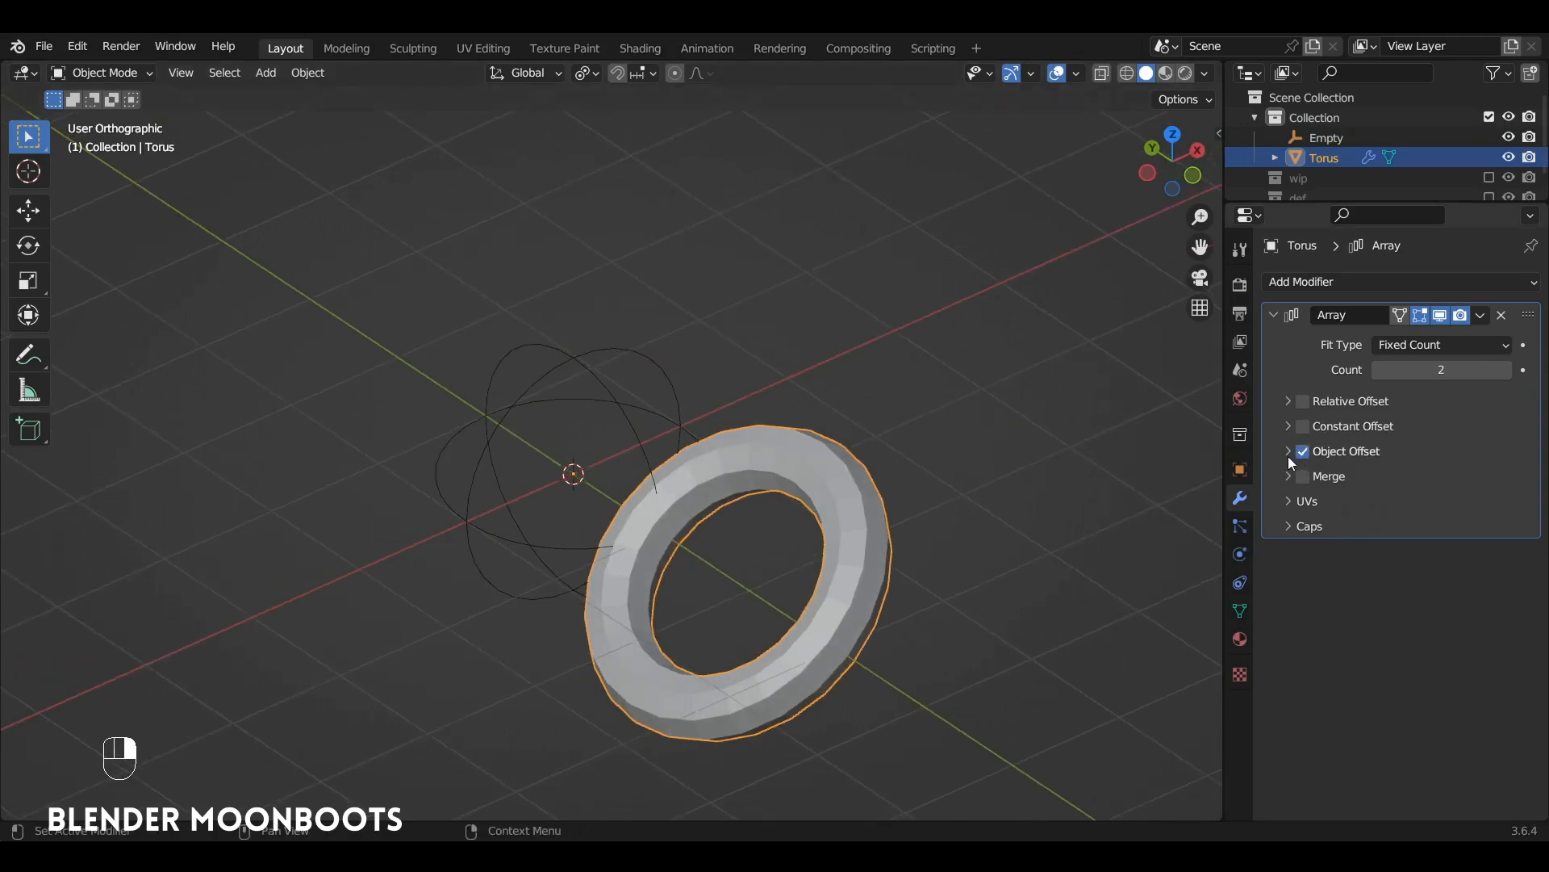
click(1288, 454)
click(1505, 482)
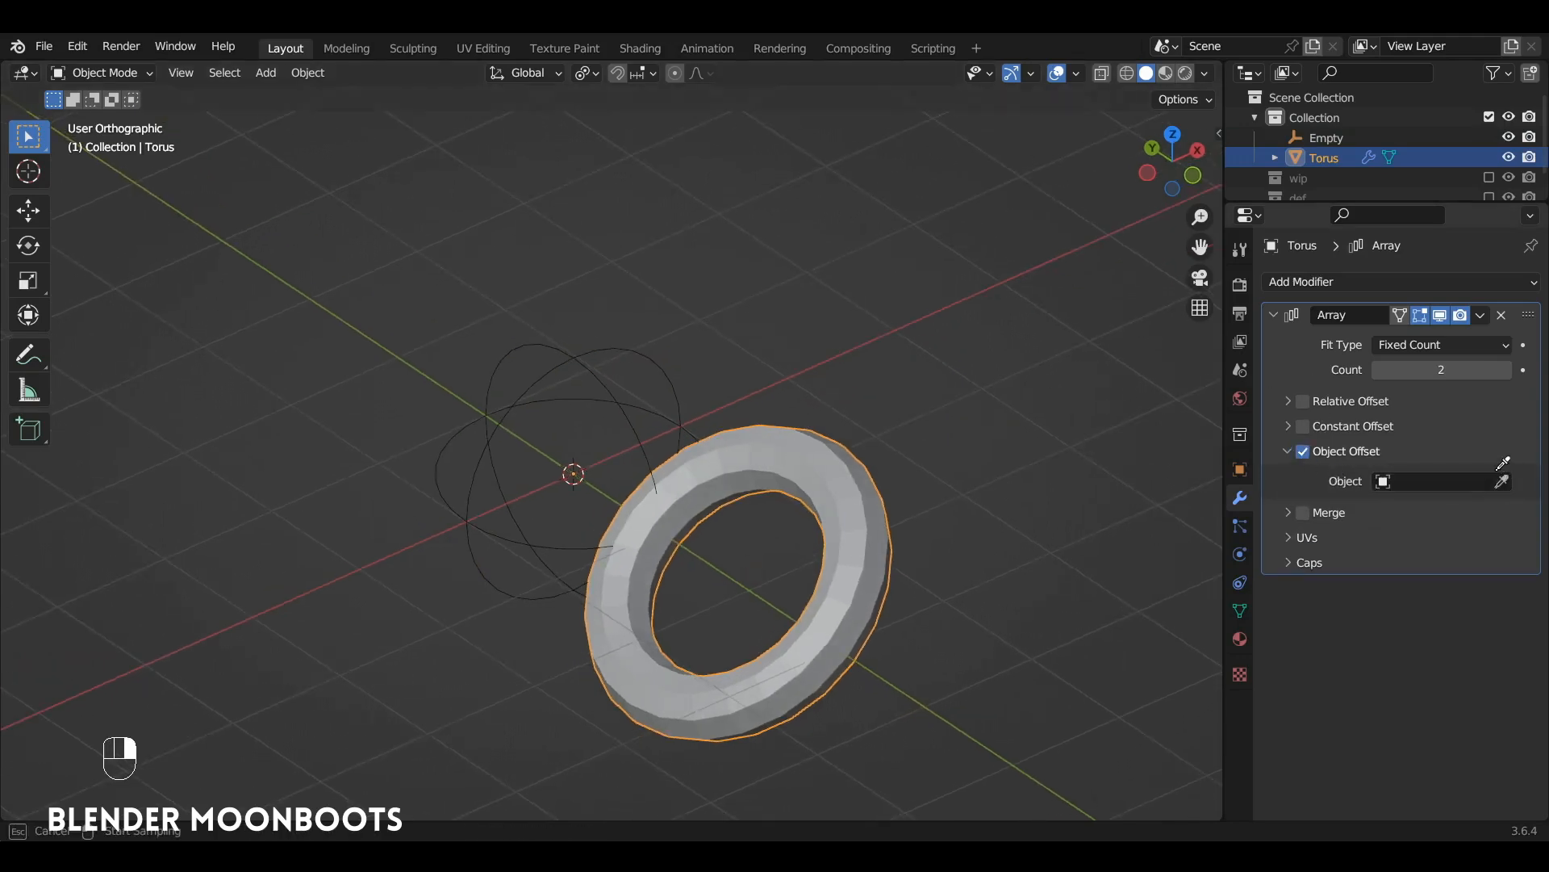
click(581, 365)
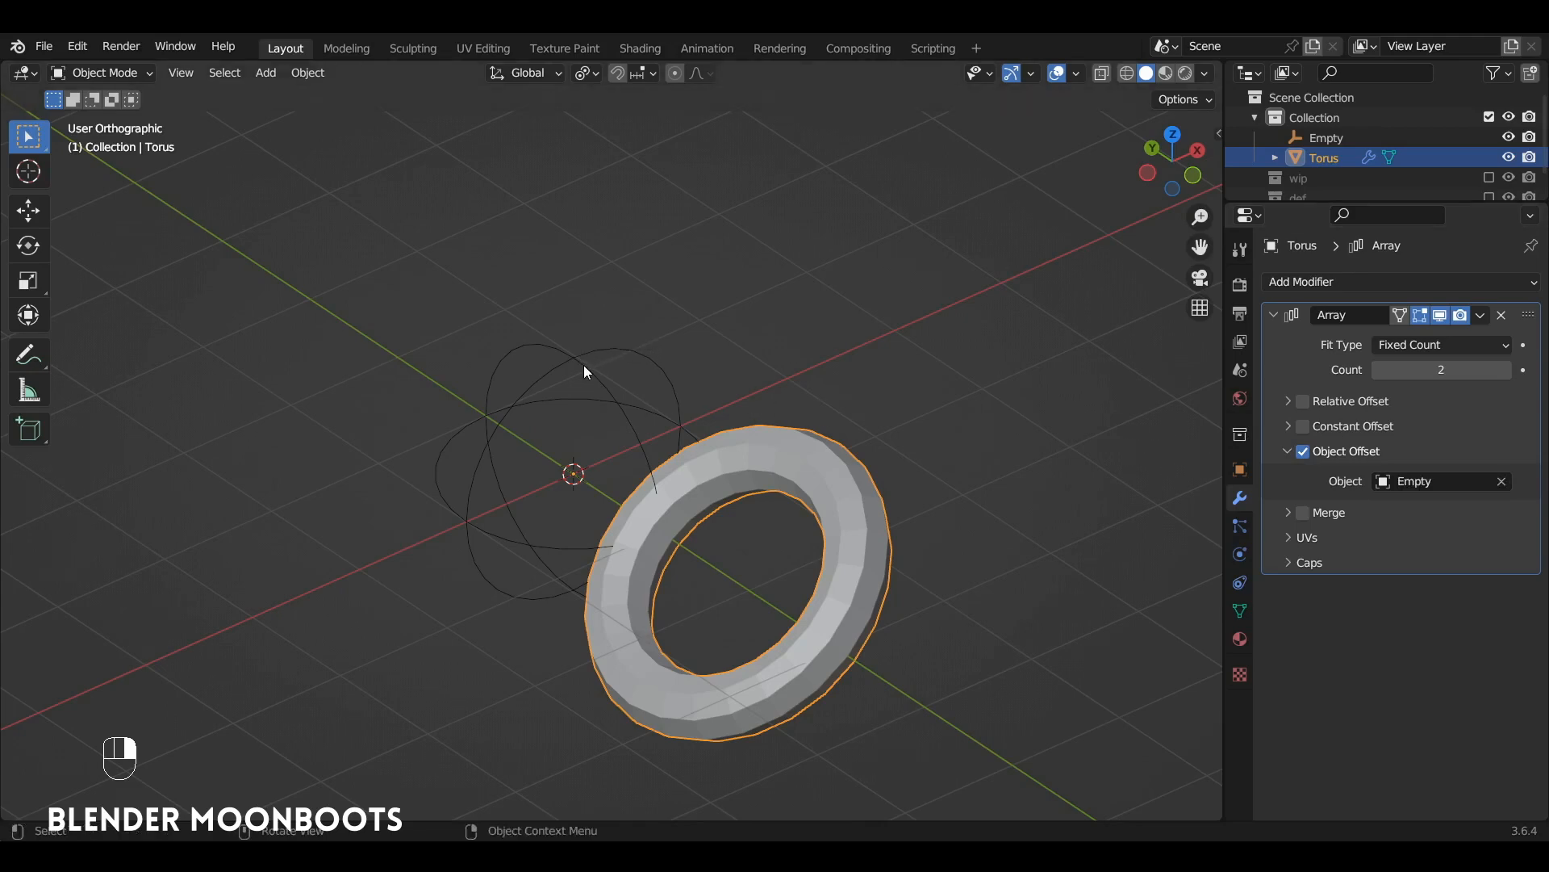
Try rotating the sphere empty about the global Z axis, and undo the rotation.
click(588, 371)
key(r)
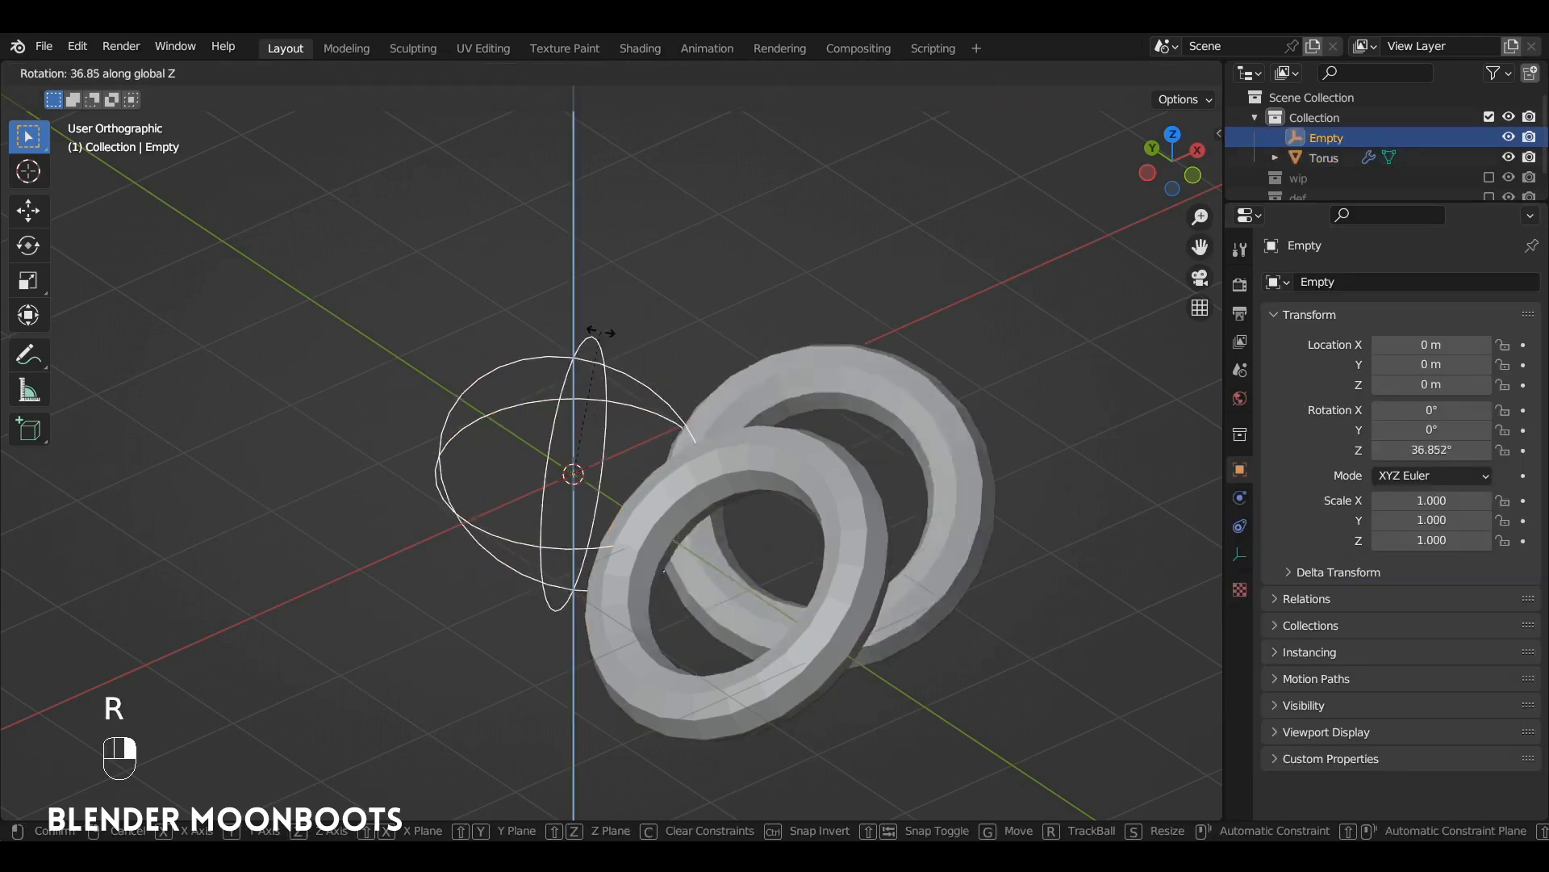
click(620, 397)
key(ctrl+z)
mouse_move(618, 395)
middle_down()
mouse_move(637, 397)
mouse_move(602, 385)
middle_up()
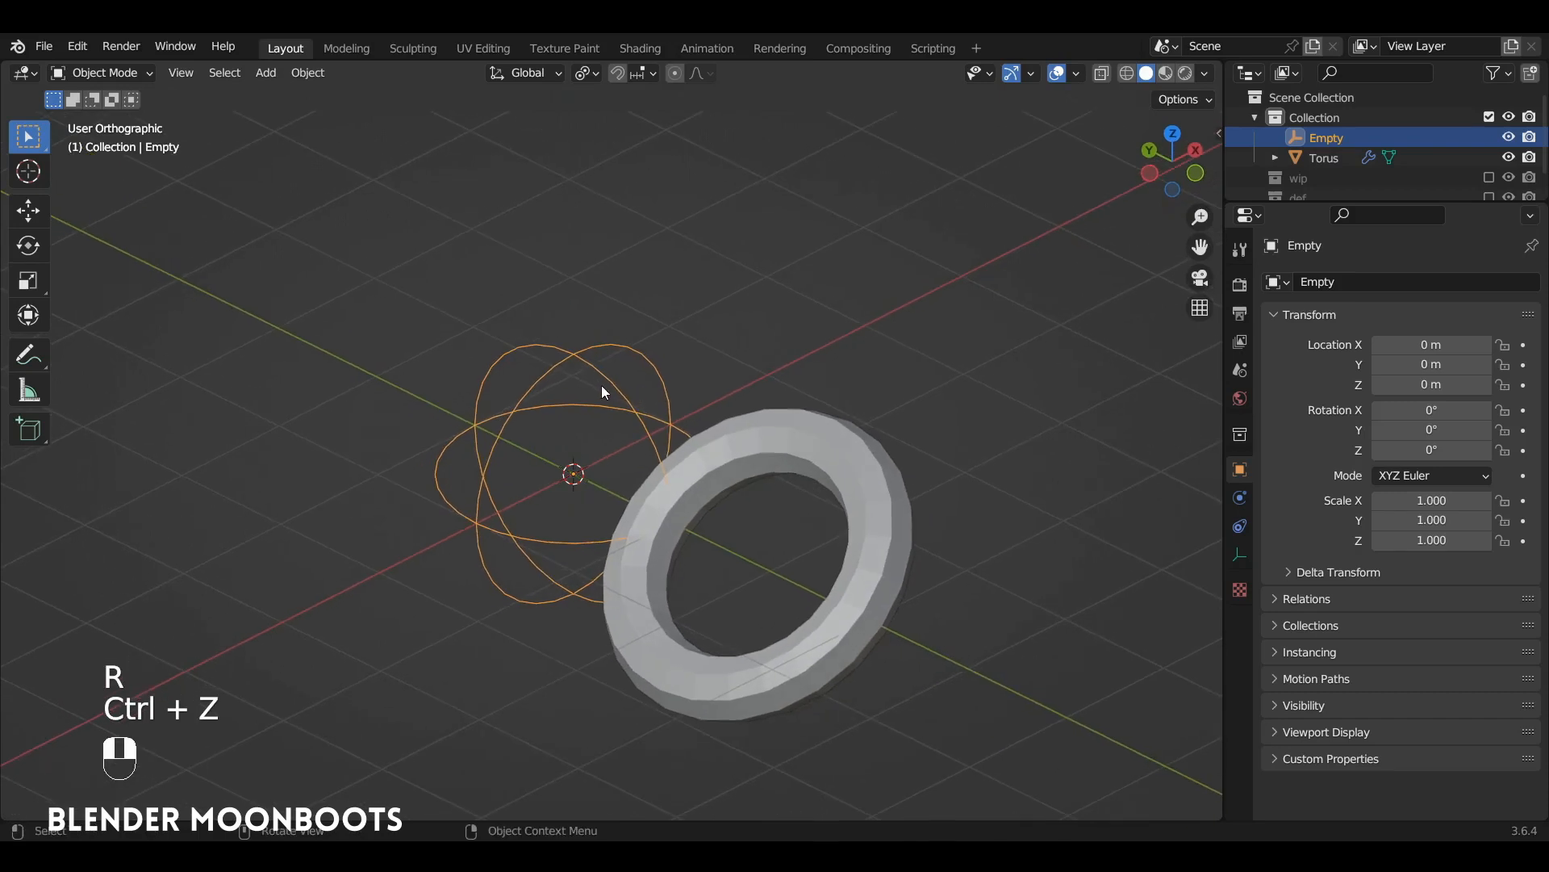
Try moving the sphere empty upward along Z with the Move tool, and undo the move.
key(shift+space)
click(568, 458)
drag(574, 391, 573, 344)
key(ctrl+z)
Set the count of the torus's Array modifier to 8.
click(837, 427)
middle_drag(839, 428, 844, 443)
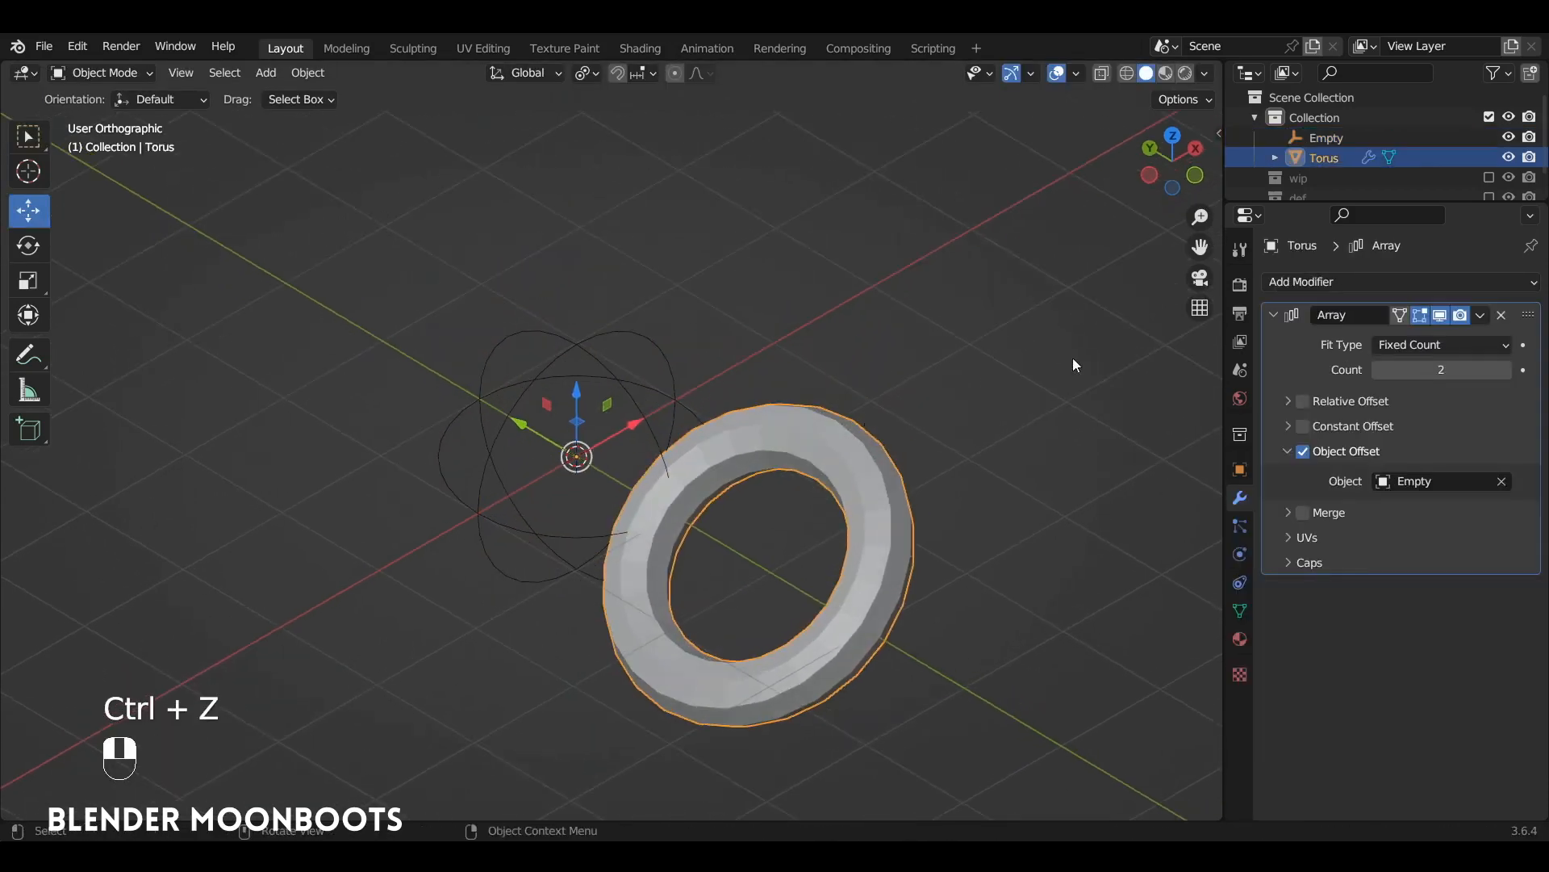
click(1442, 362)
key(Escape)
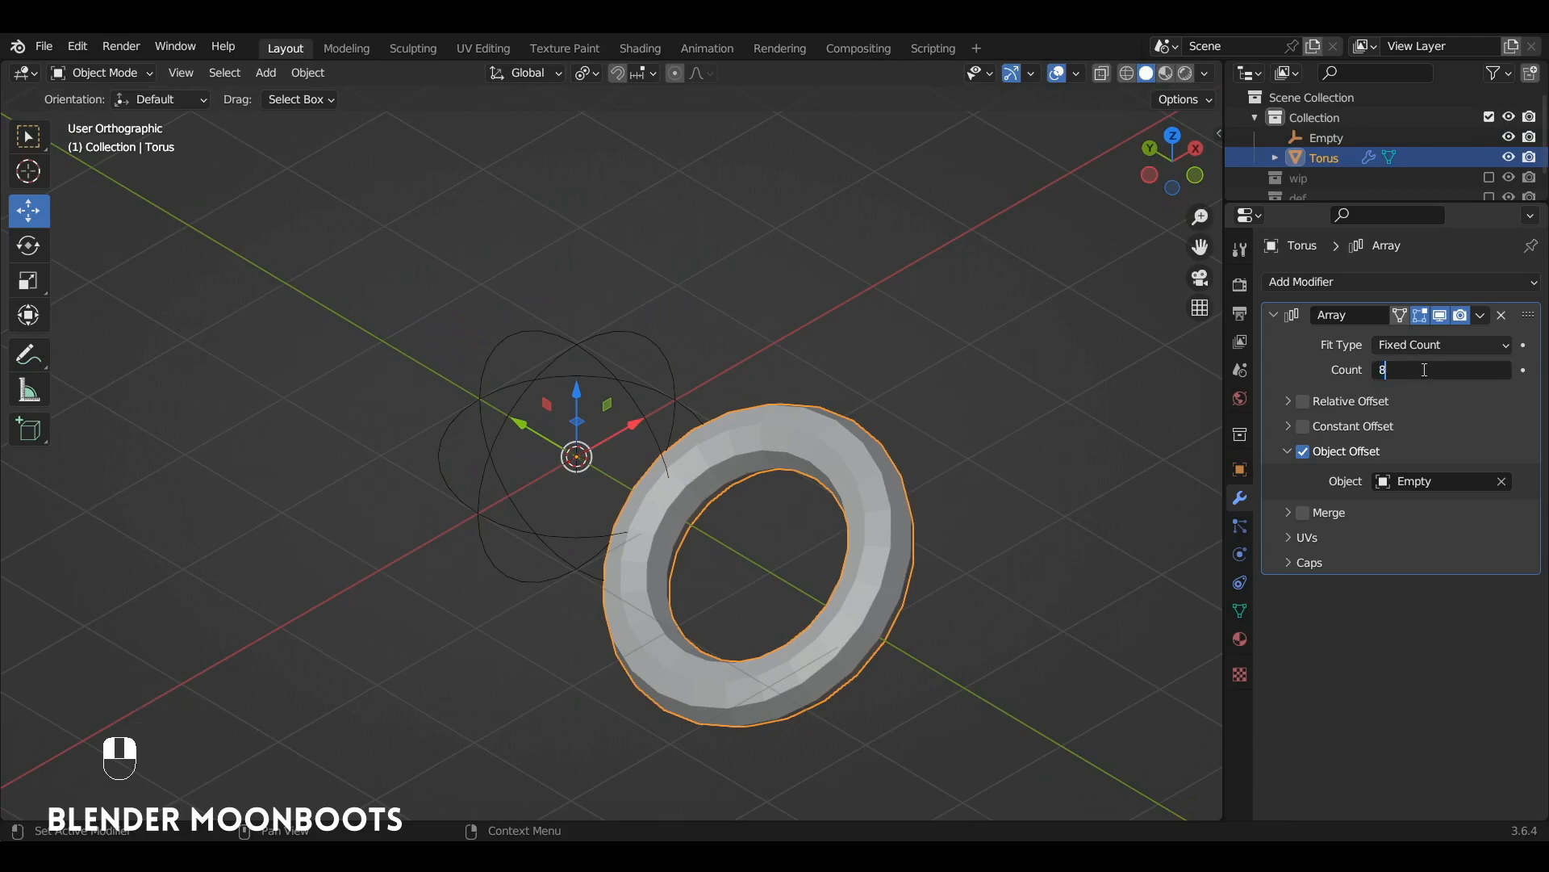
Rotate the sphere empty 45° about the global Z axis to spread the torus copies in a full circle.
click(632, 395)
mouse_move(646, 395)
alt+mouse_down()
mouse_move(626, 391)
mouse_move(646, 390)
alt+mouse_up()
key(r)
key(z)
key(ctrl)
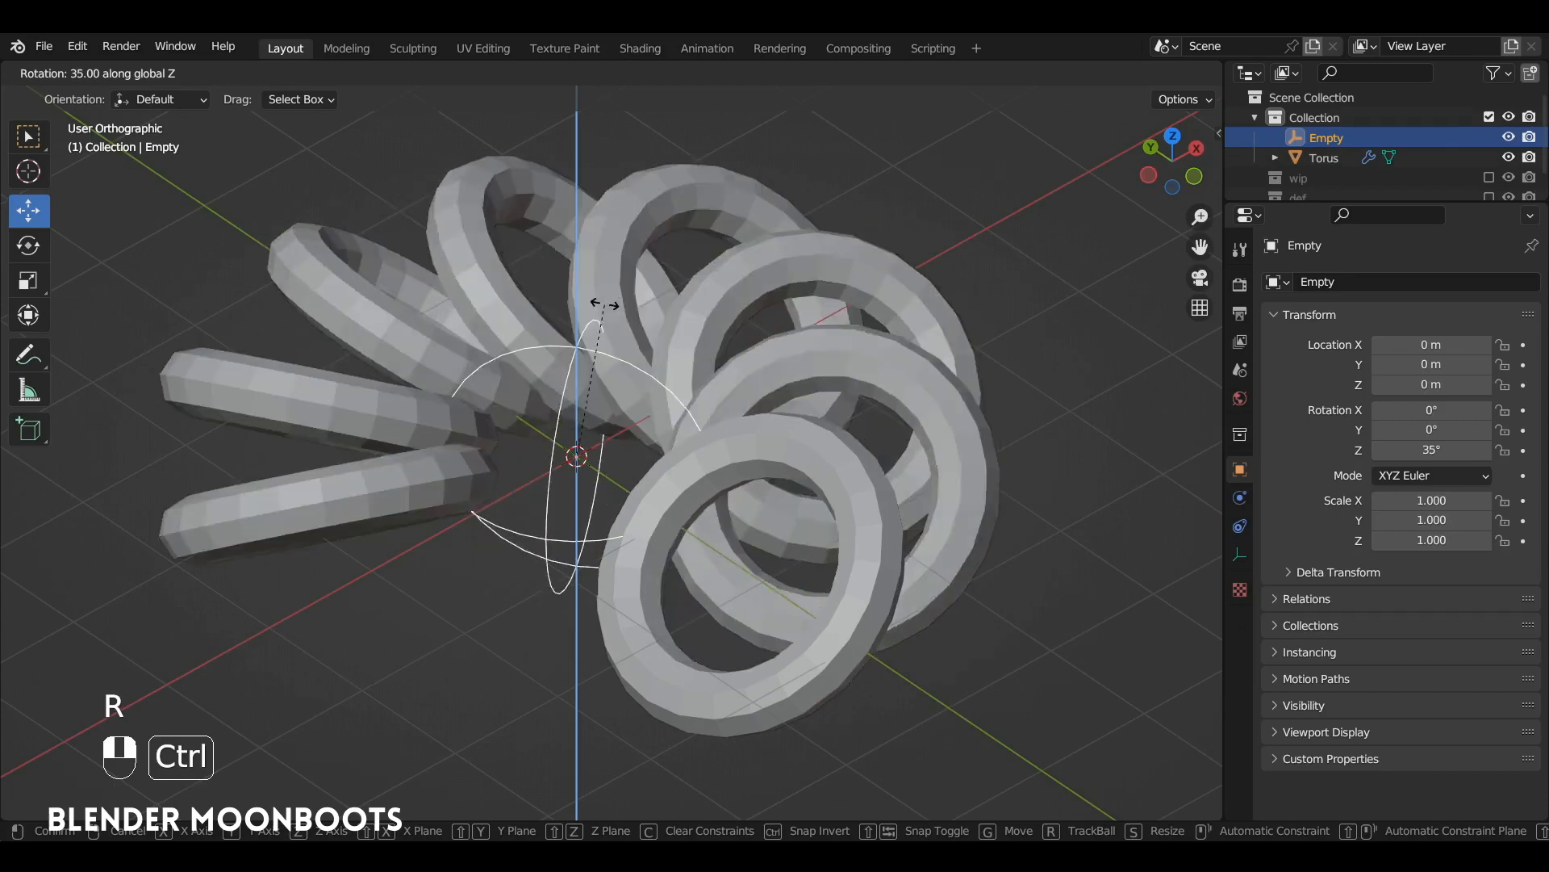
click(579, 316)
alt+drag(656, 326, 447, 575)
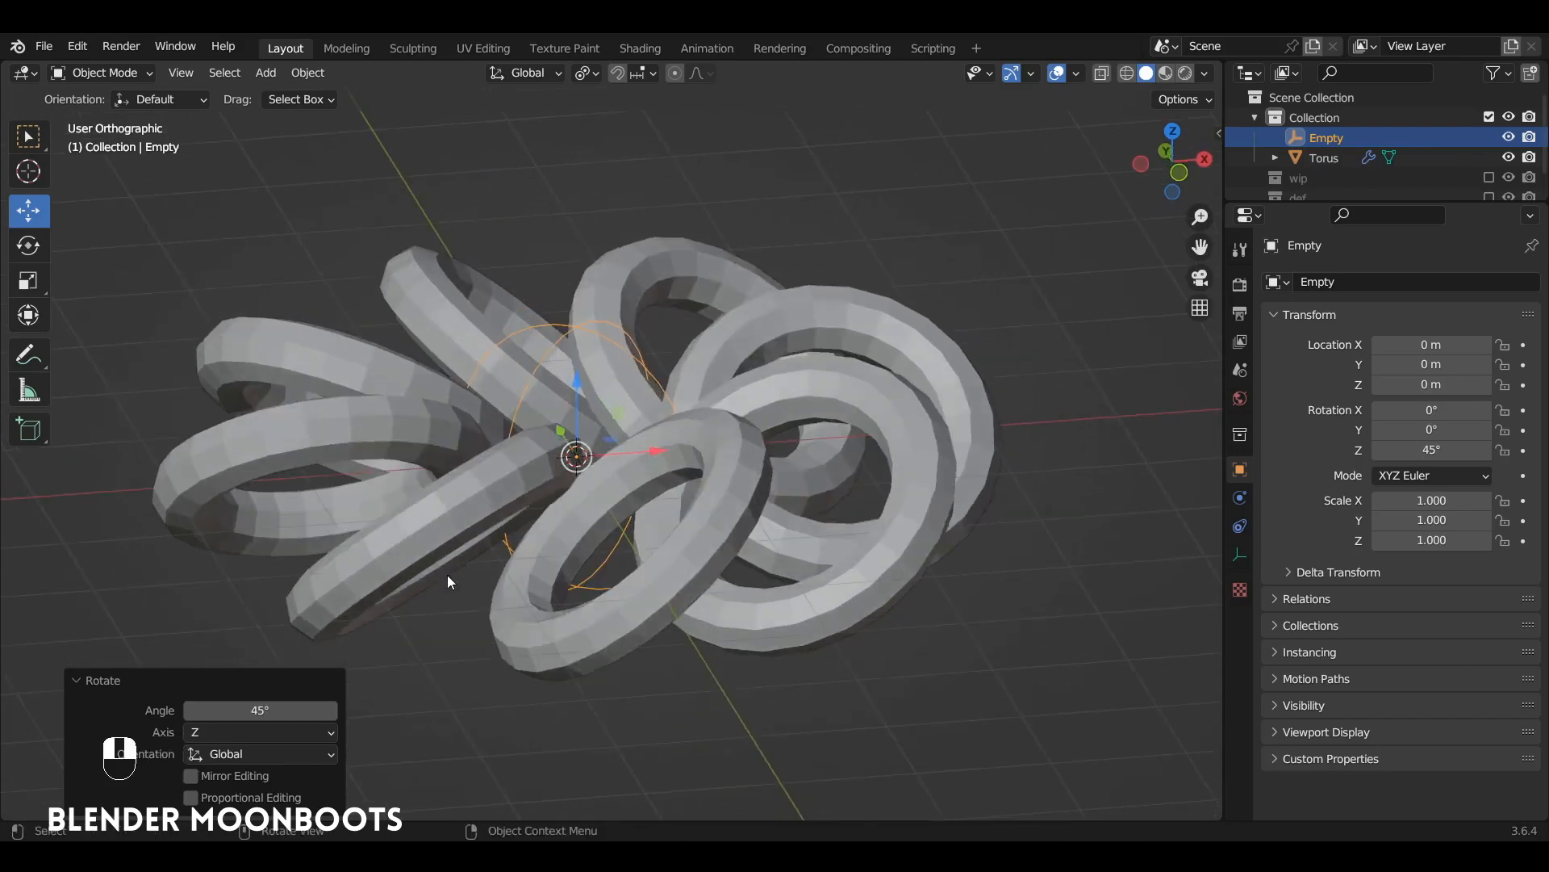
Fatten the torus mesh by about 0.431 m and rotate it about -10.7° in the front view.
click(704, 428)
key(KP_1)
key(Tab)
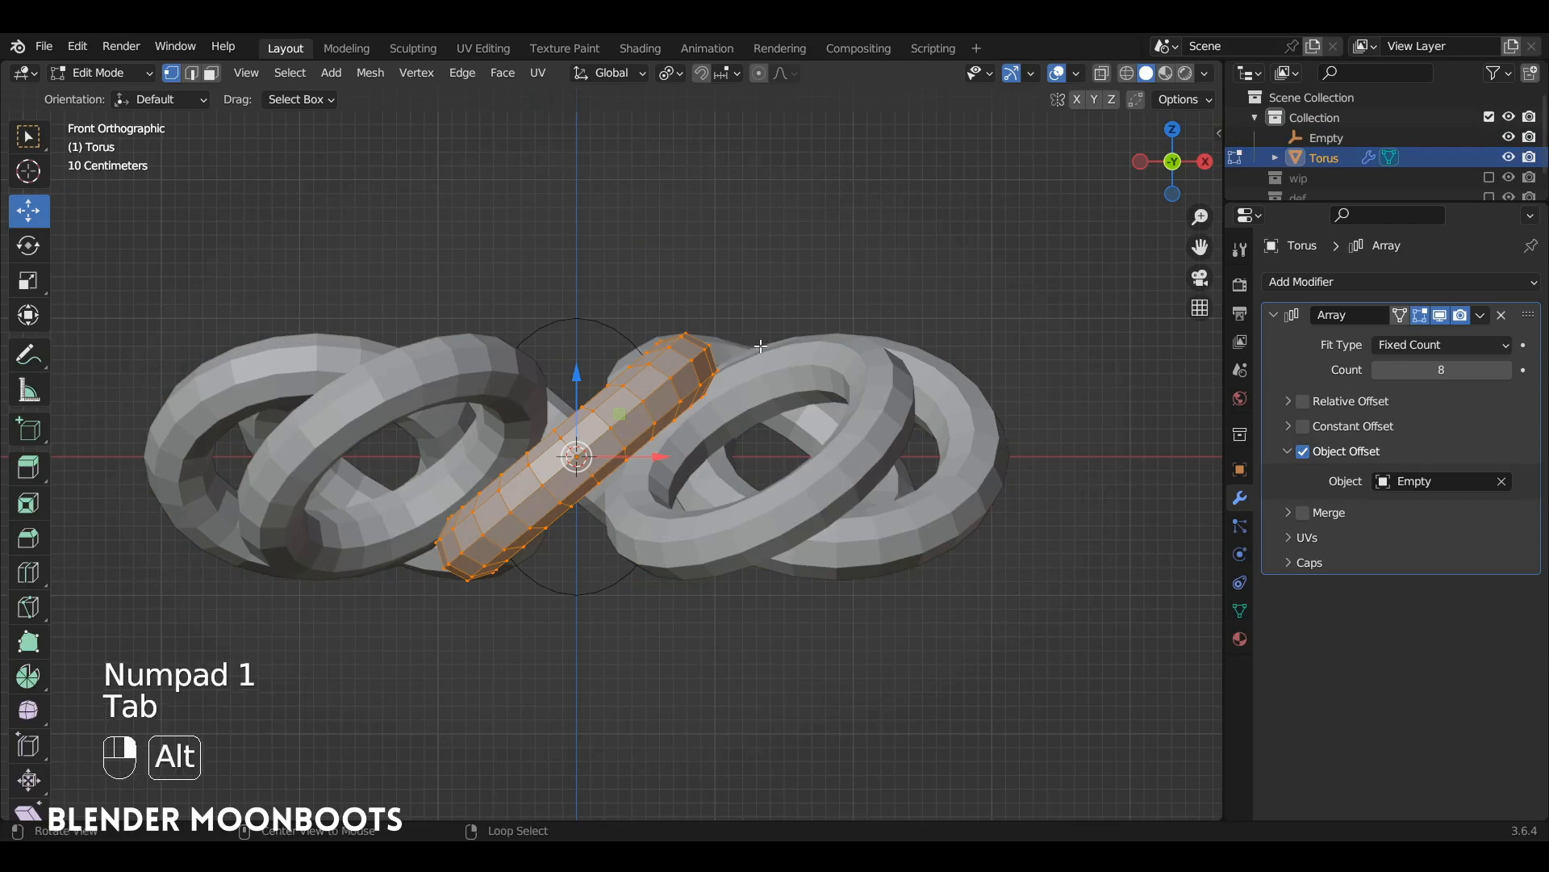
key(alt+s)
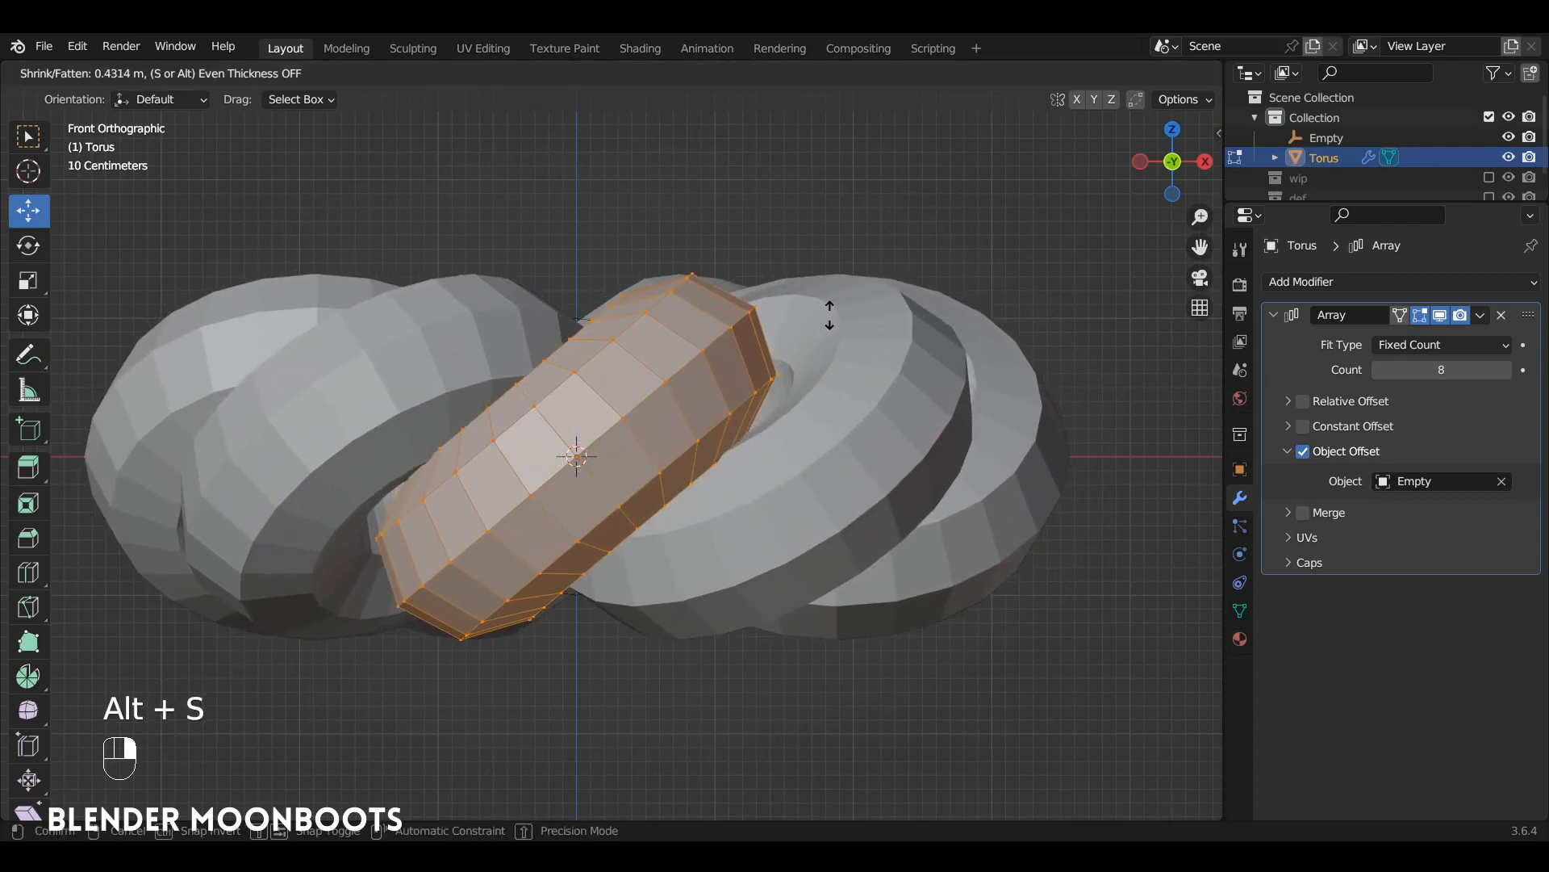
click(820, 317)
key(r)
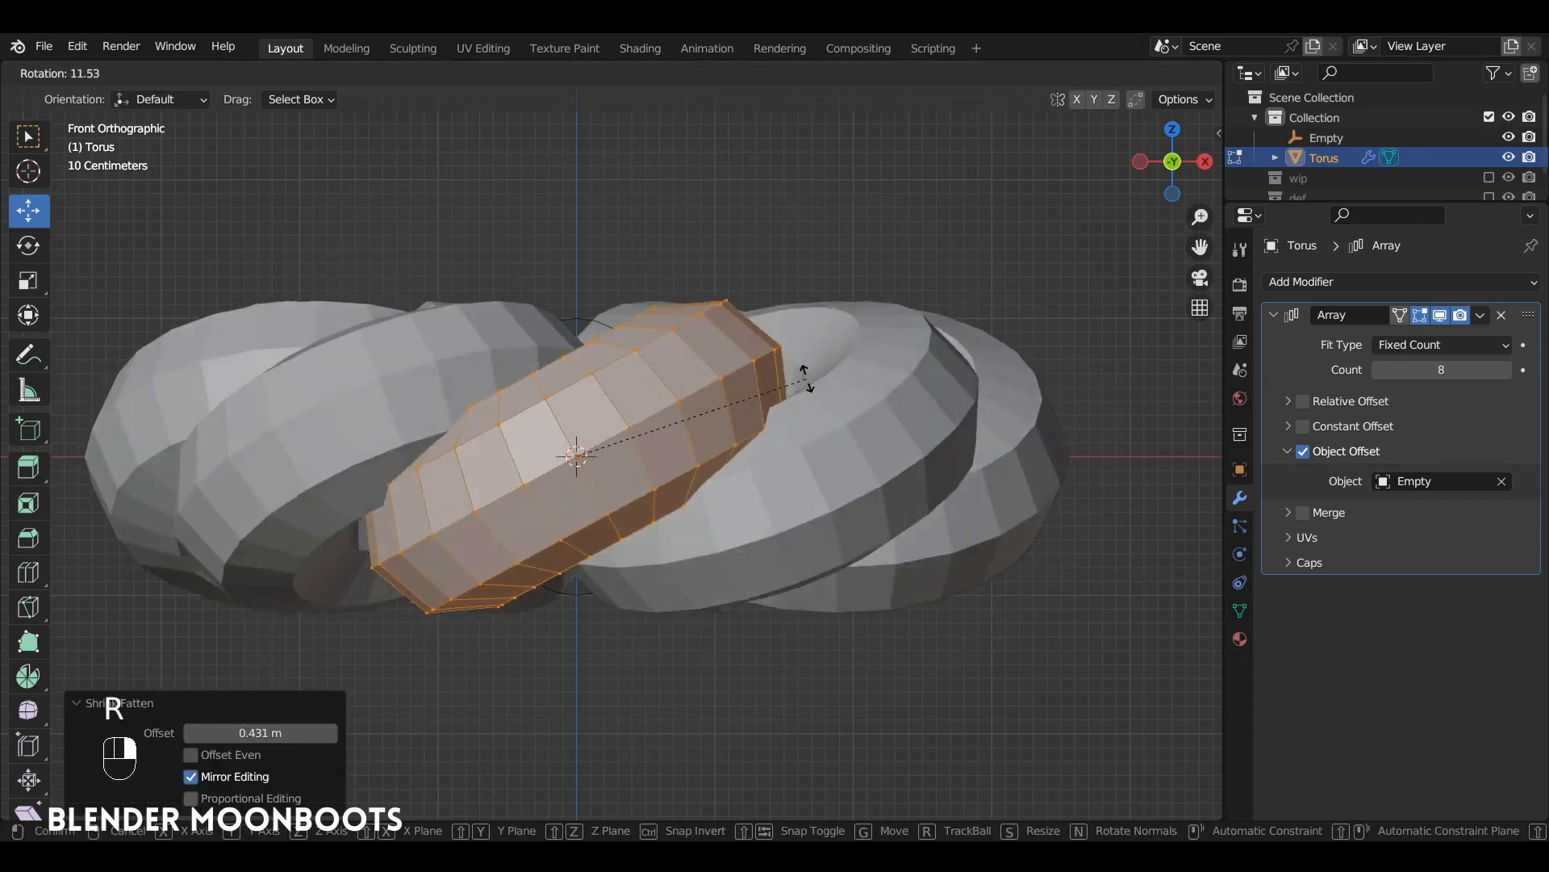
click(731, 323)
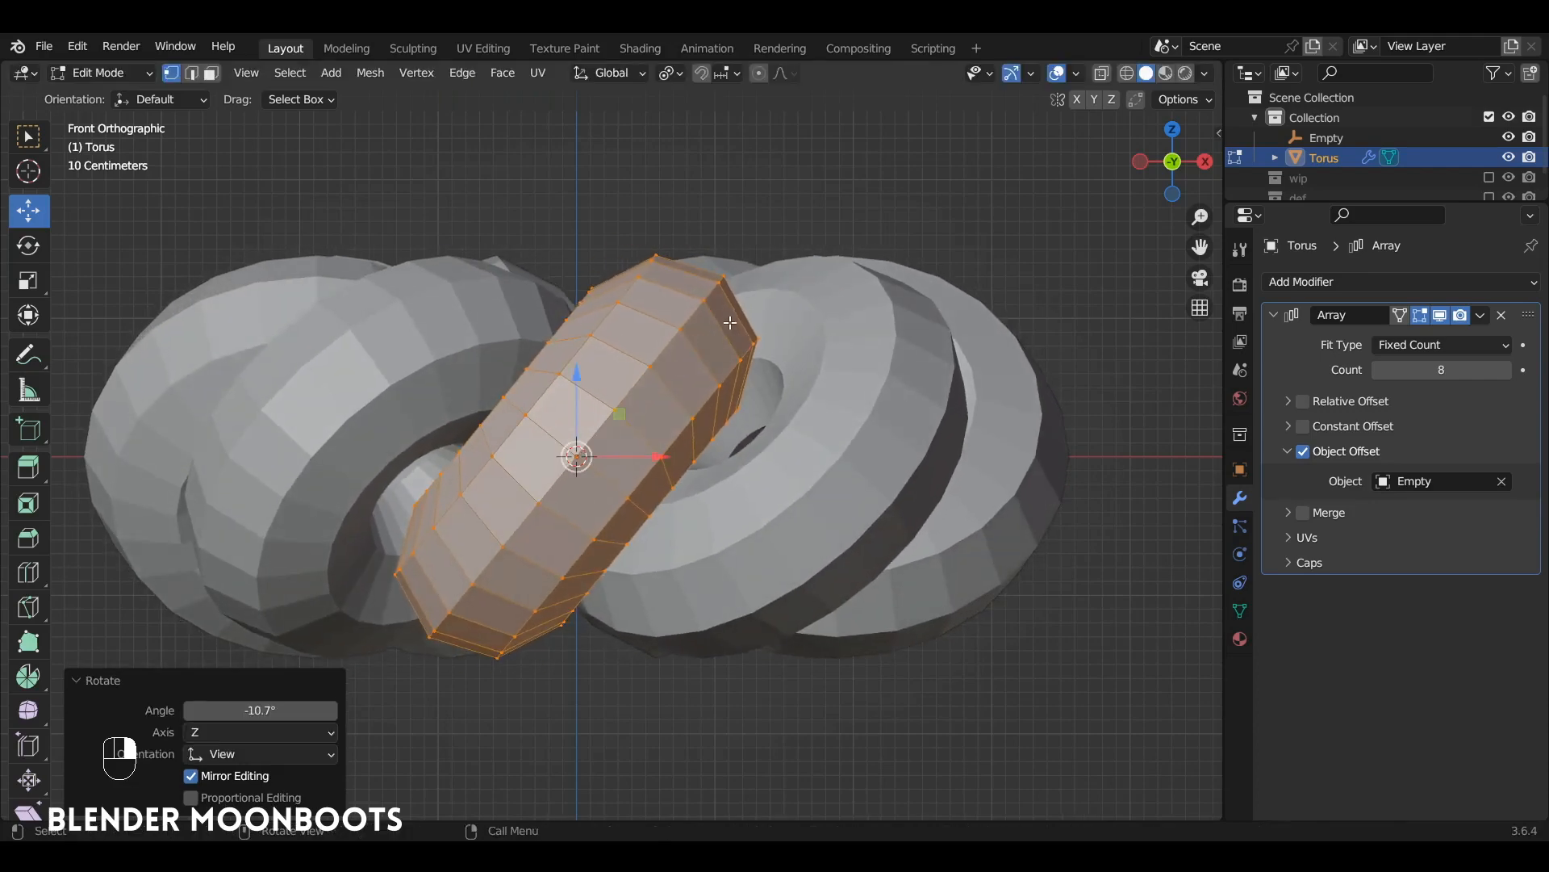
Fatten the torus mesh by another 0.268 m or so and rotate it about 5° in the front view.
key(alt+s)
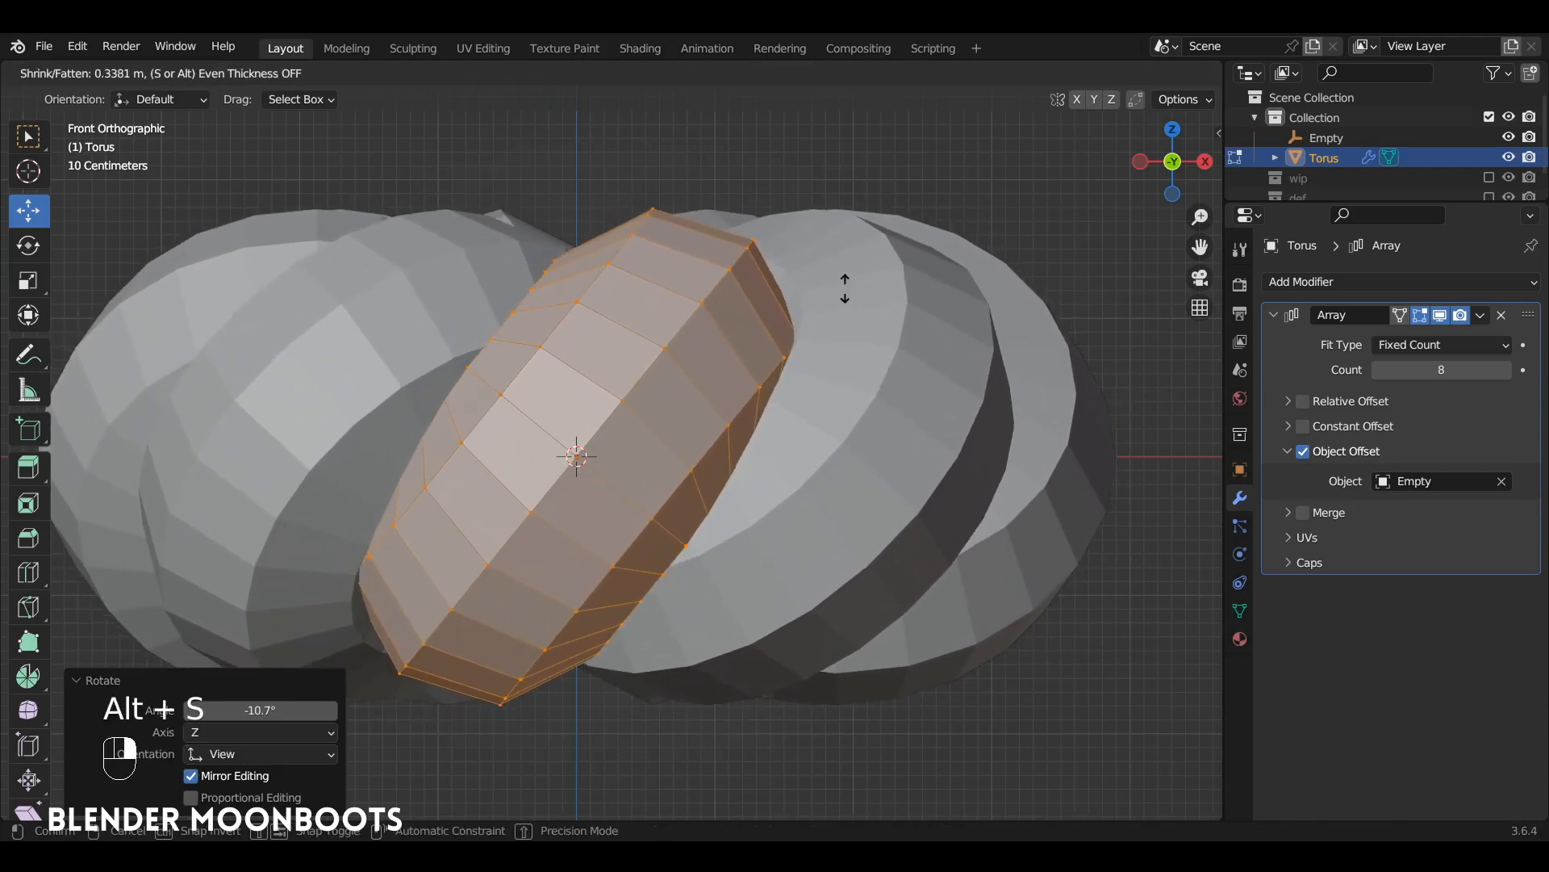
click(841, 284)
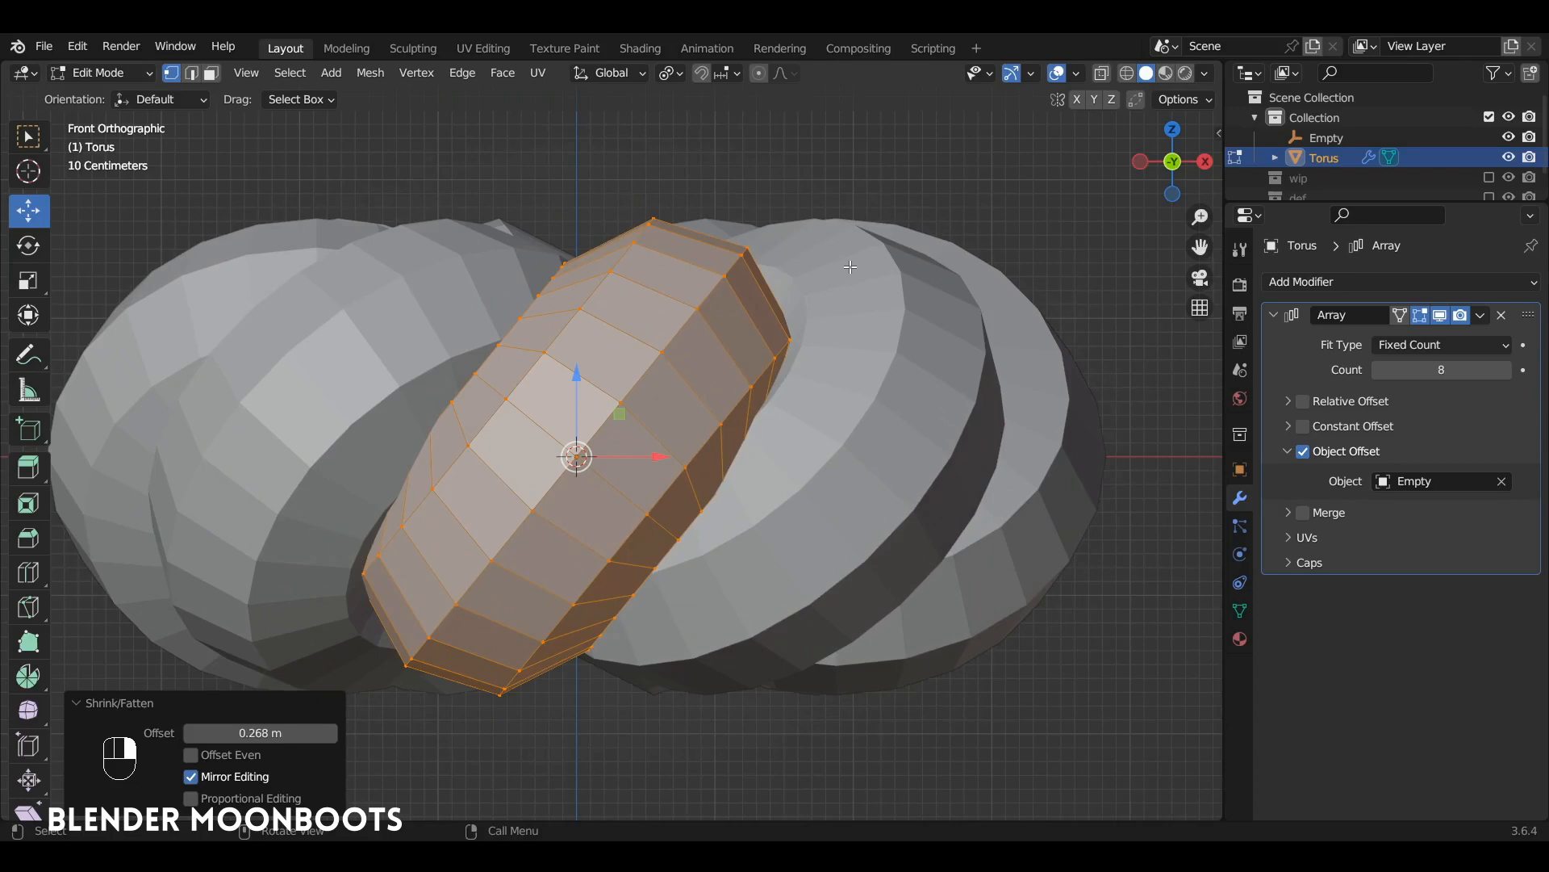
key(r)
click(822, 317)
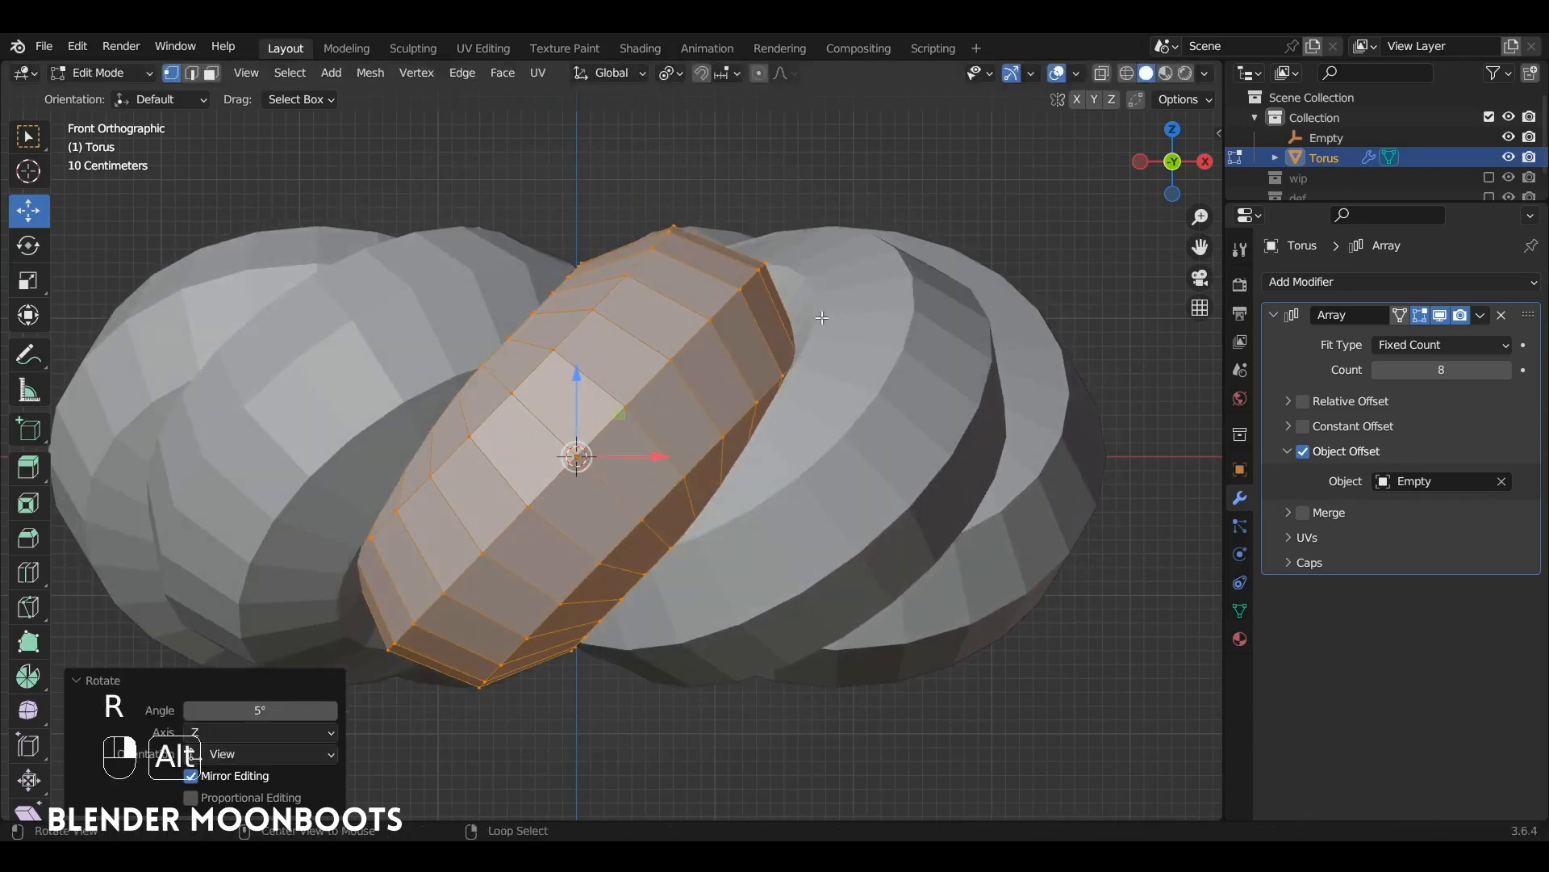
Return to Object Mode and add a Subdivision Surface modifier to the torus with viewport level 2.
scroll(879, 443, down, 4)
alt+drag(822, 317, 766, 389)
key(Tab)
click(1330, 281)
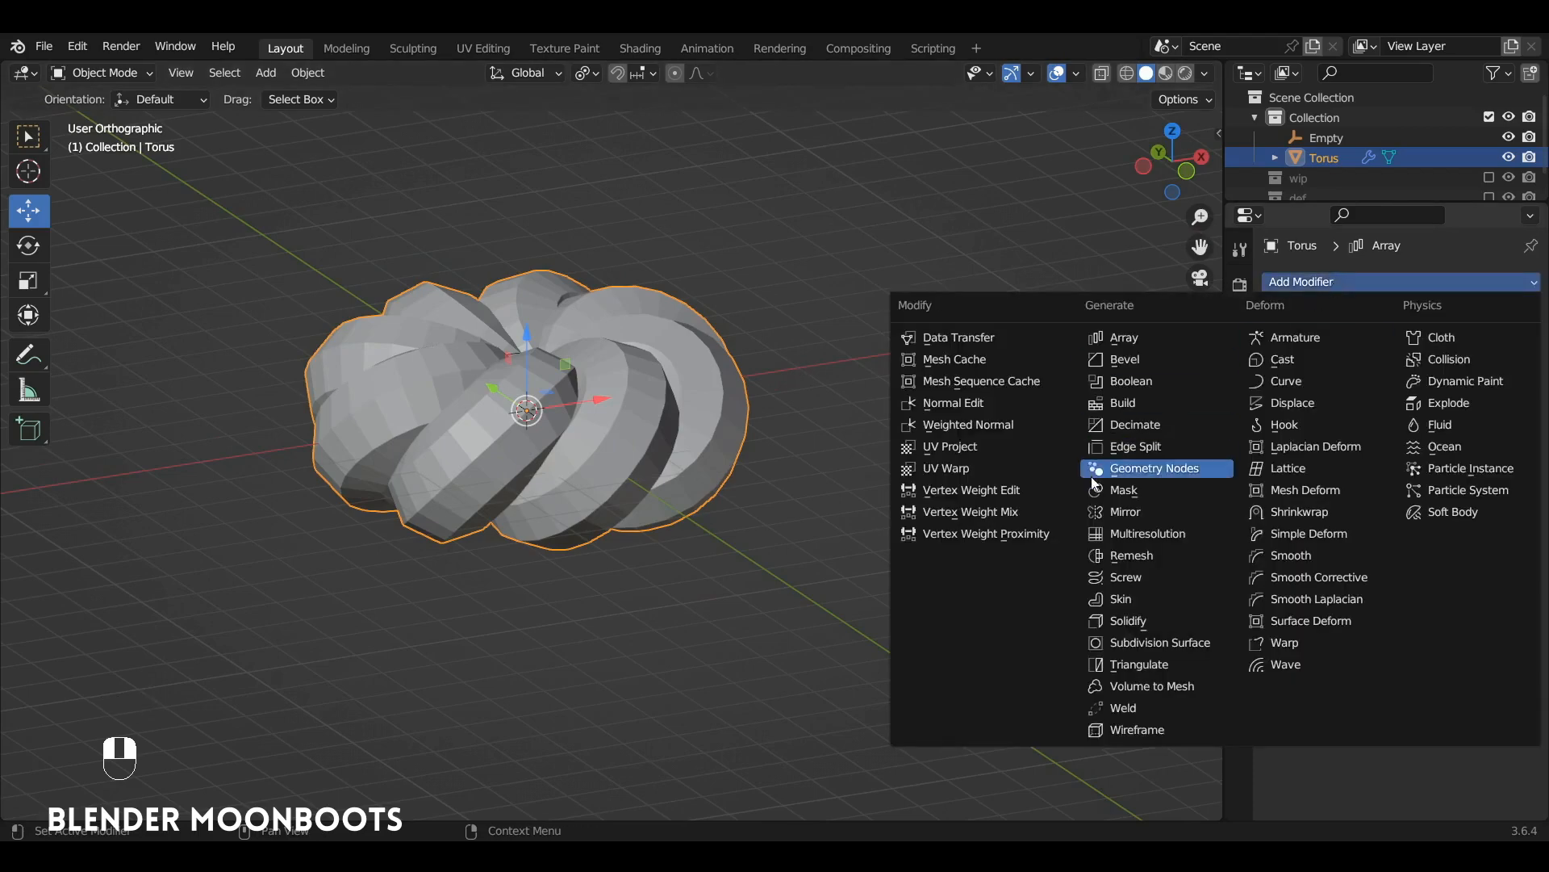
click(1188, 639)
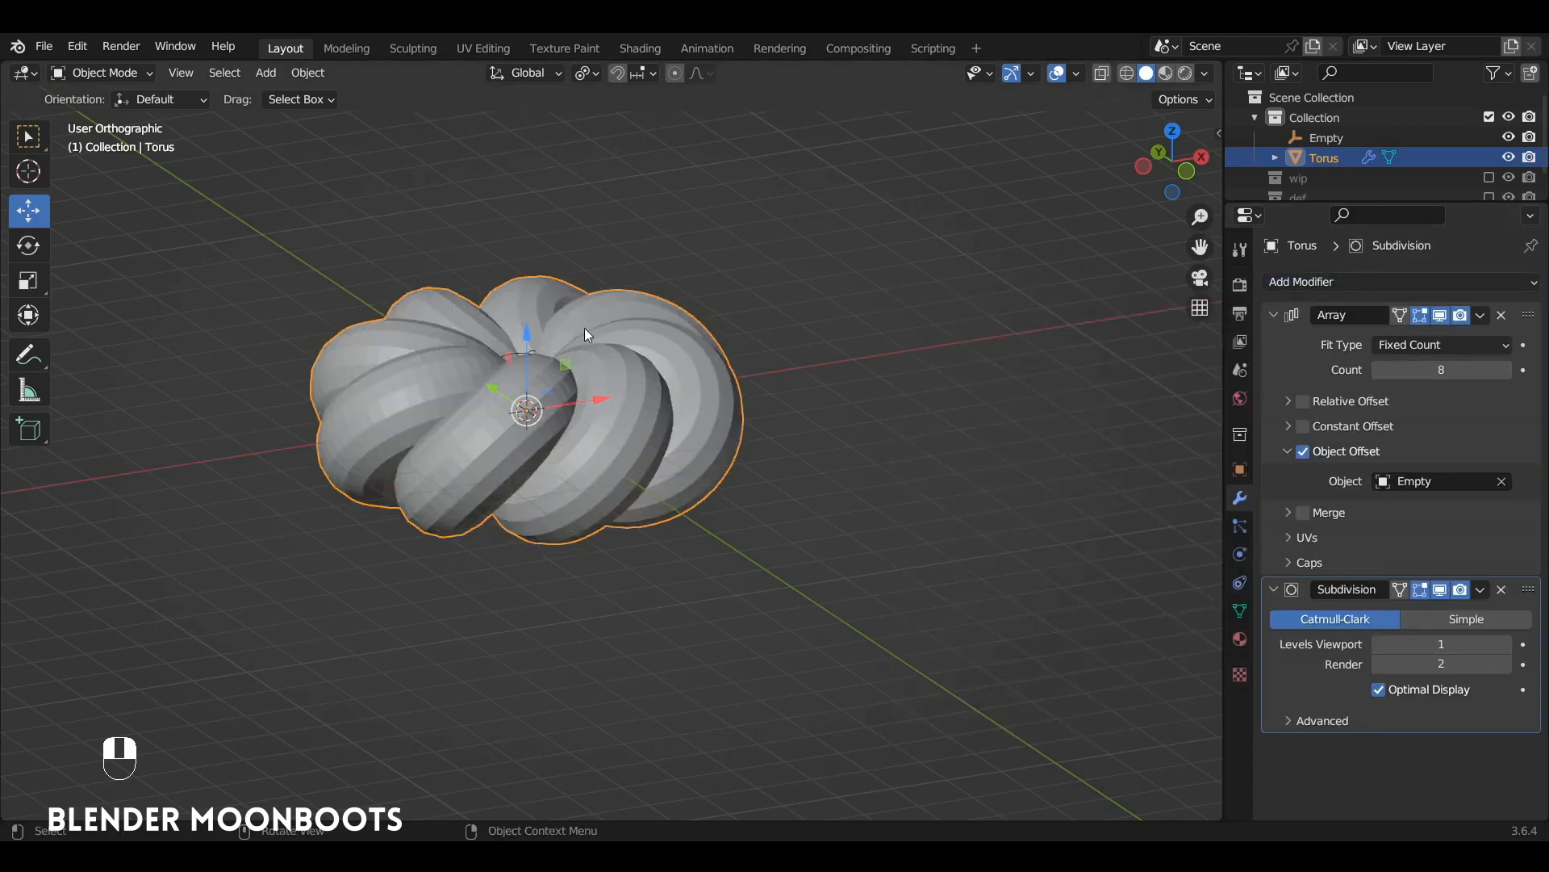
click(1504, 644)
Collapse the Array modifier's settings and shade the torus smooth.
click(1274, 314)
alt+shift+drag(638, 479, 764, 353)
alt+shift+drag(763, 354, 766, 386)
right_click(777, 392)
click(777, 395)
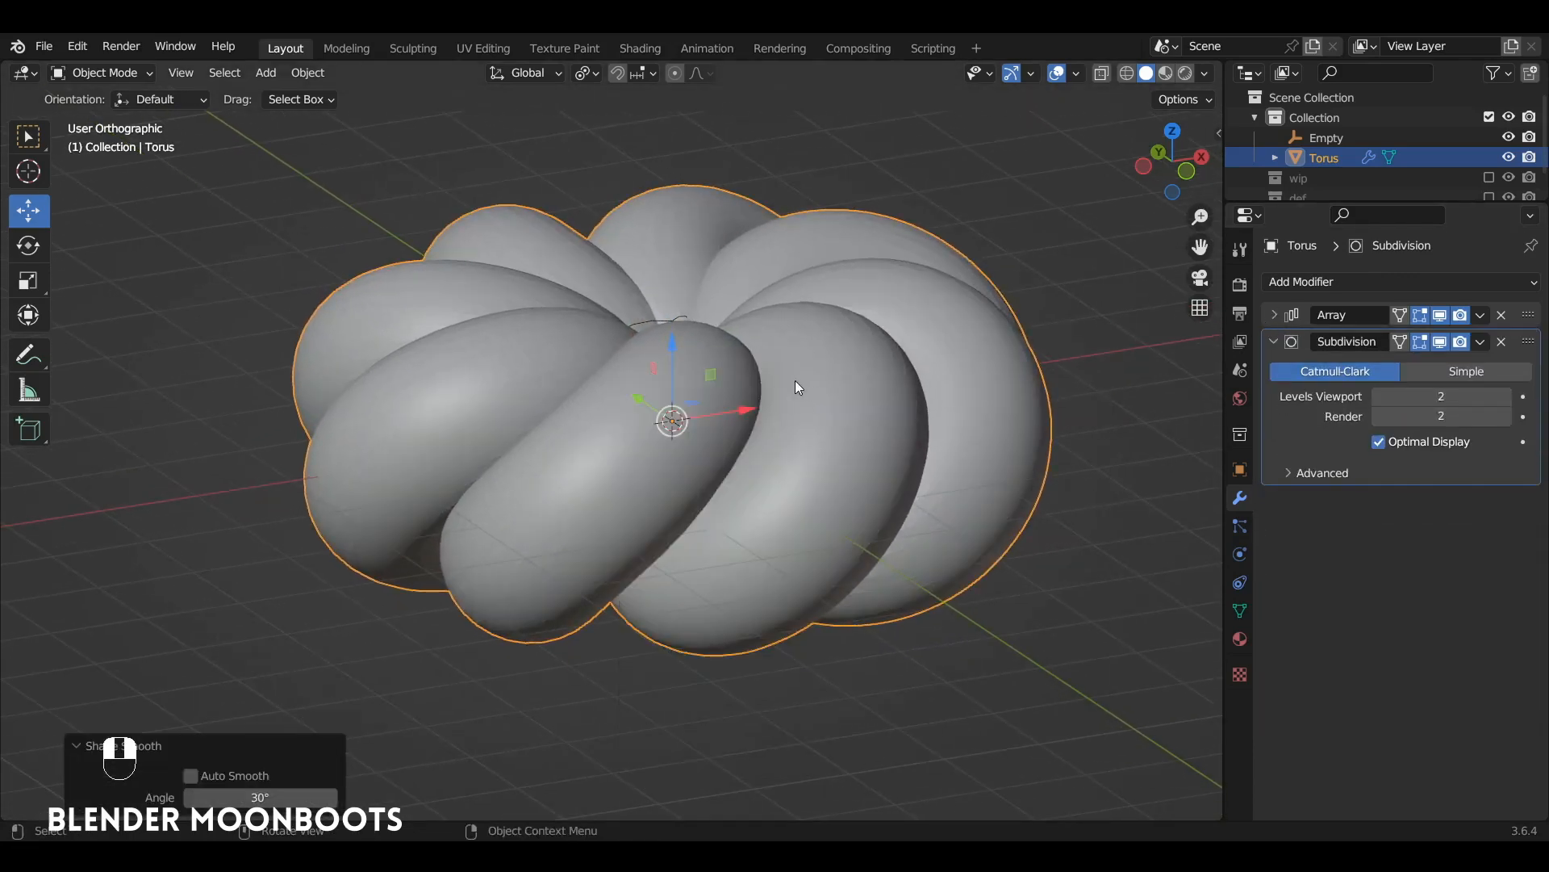
Add a second Array modifier to the torus and place it above the Subdivision modifier in the stack.
alt+middle_drag(875, 424, 815, 449)
key(KP_1)
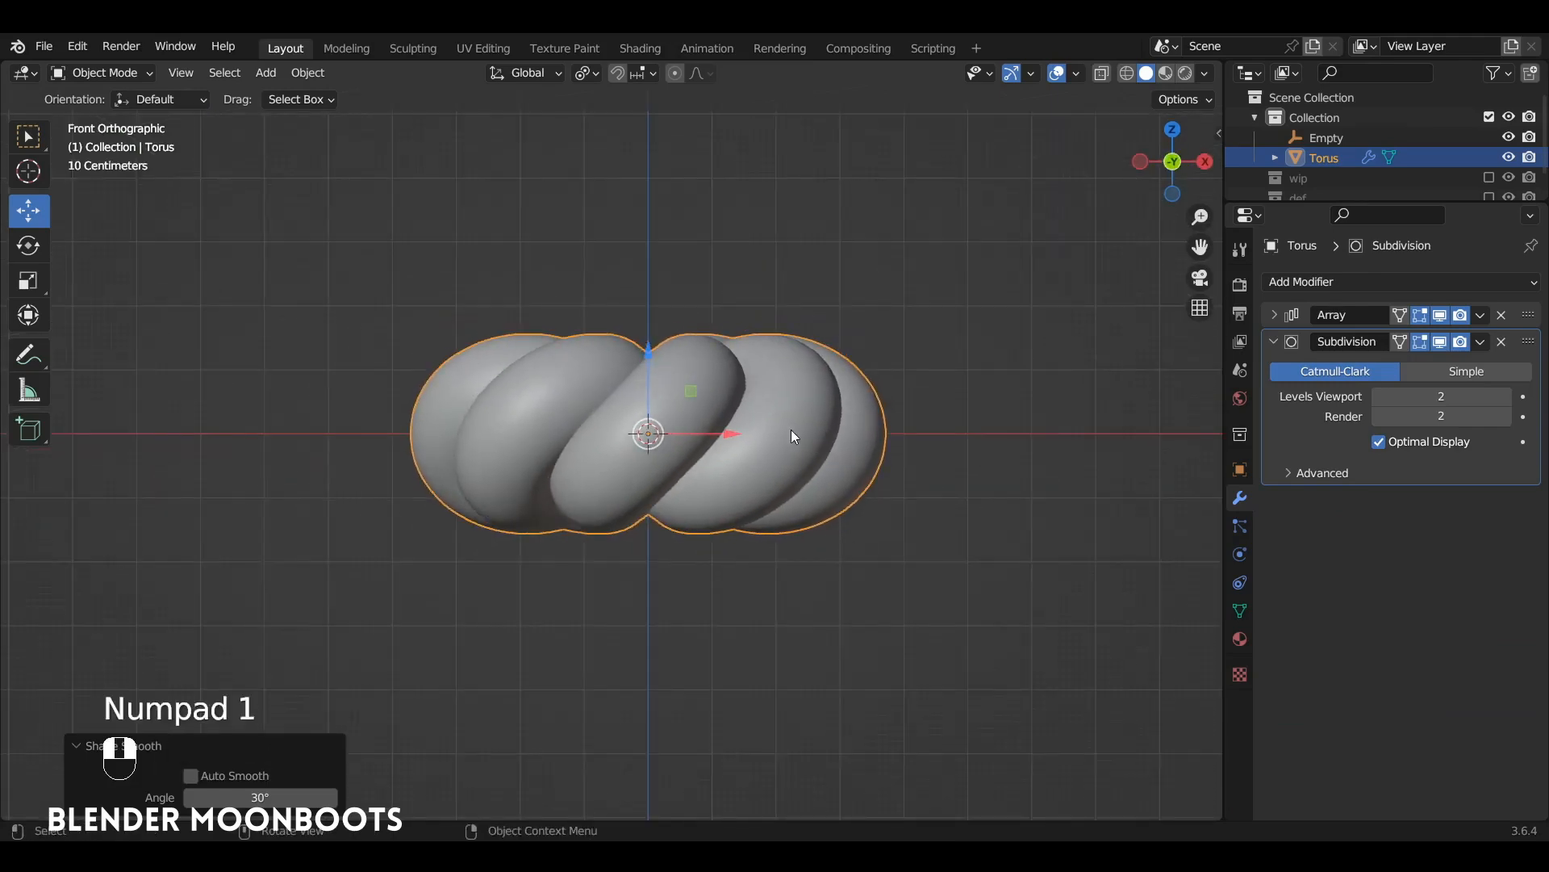
ctrl+alt+drag(791, 429, 817, 520)
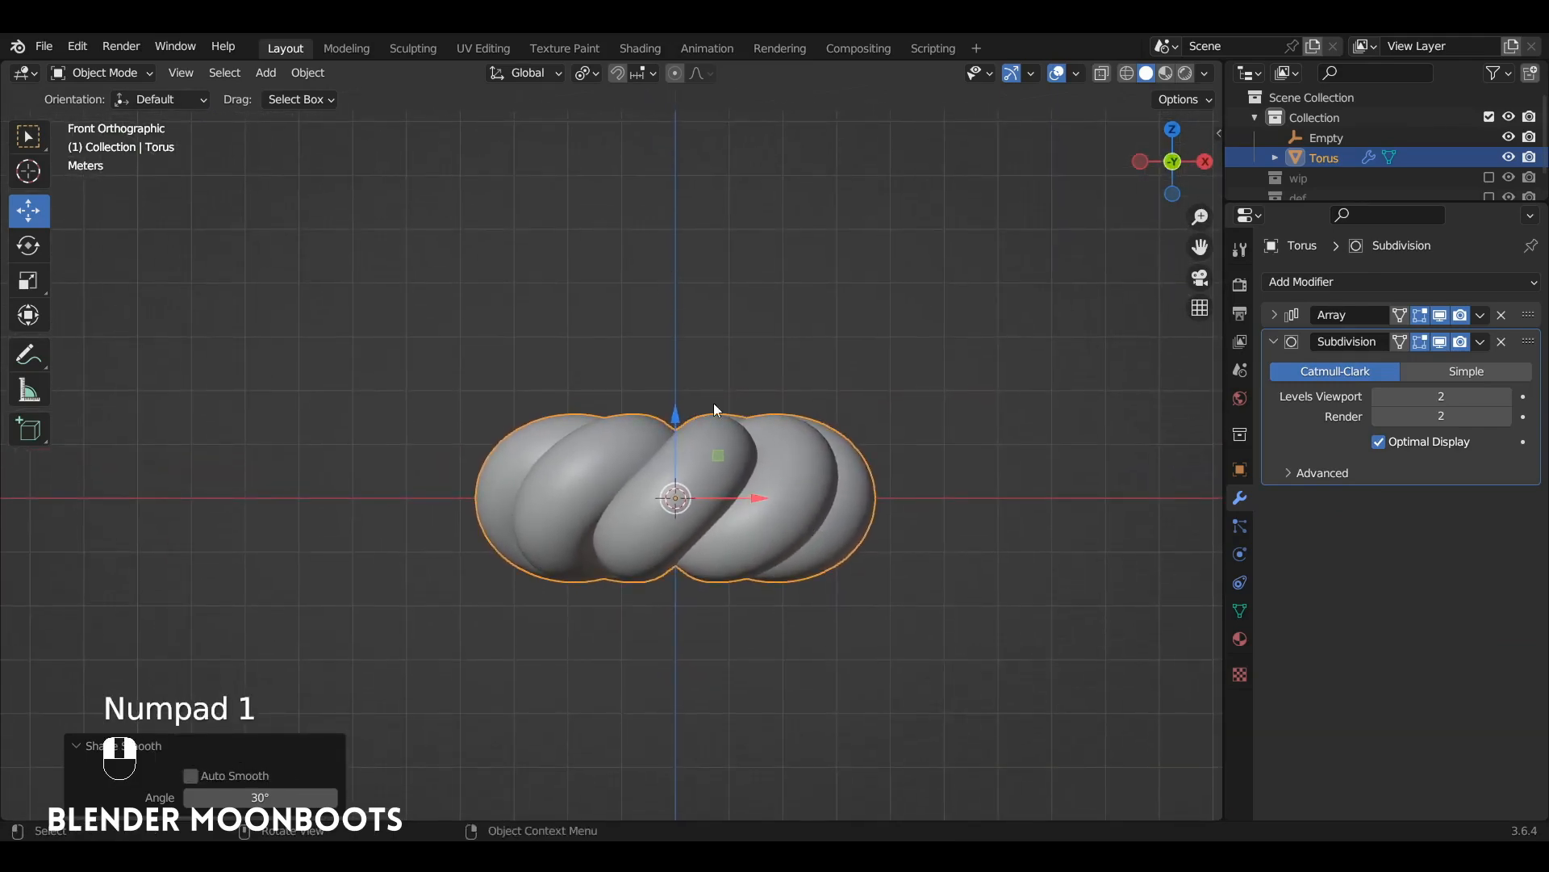
click(1295, 286)
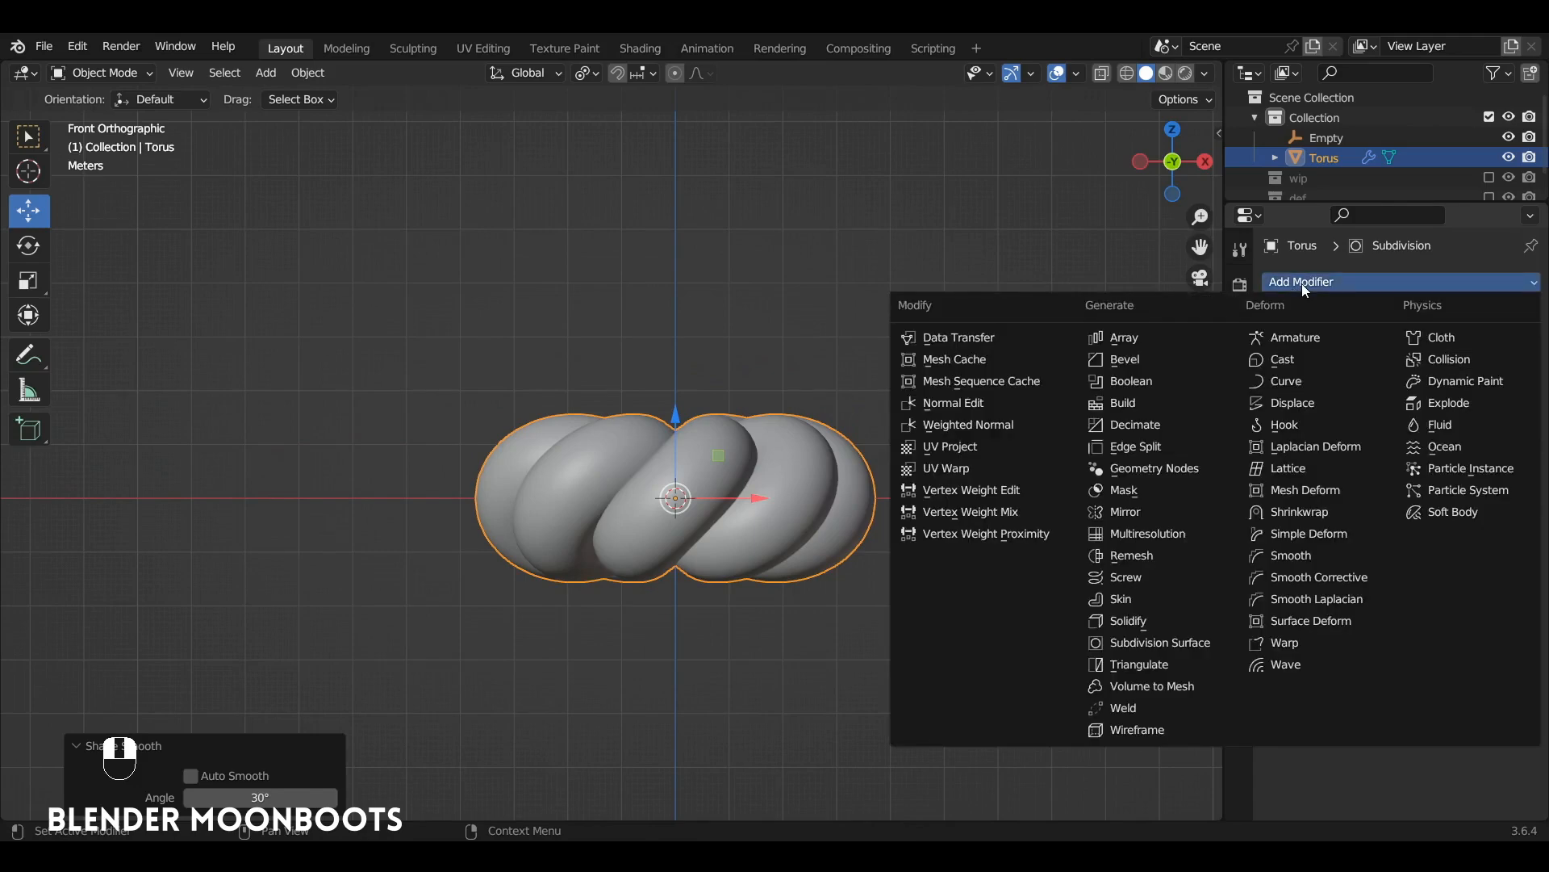
click(1164, 334)
drag(1528, 502, 1526, 339)
click(1273, 656)
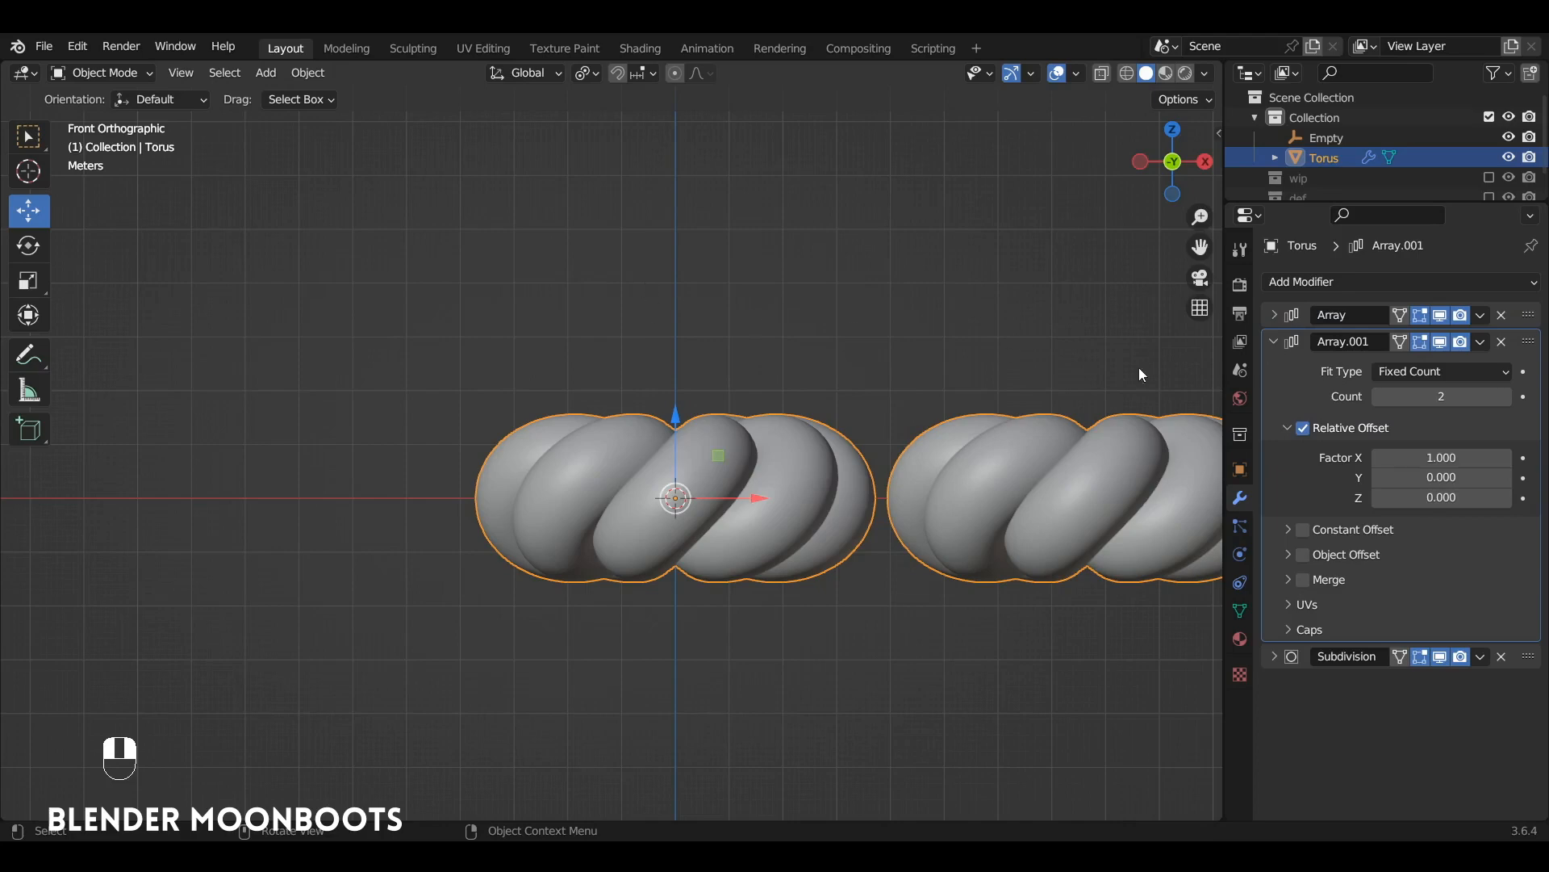
Set the second Array's relative offset factors to X 0, Y 0 and Z 1 to stack the rings vertically.
drag(1432, 457, 1433, 477)
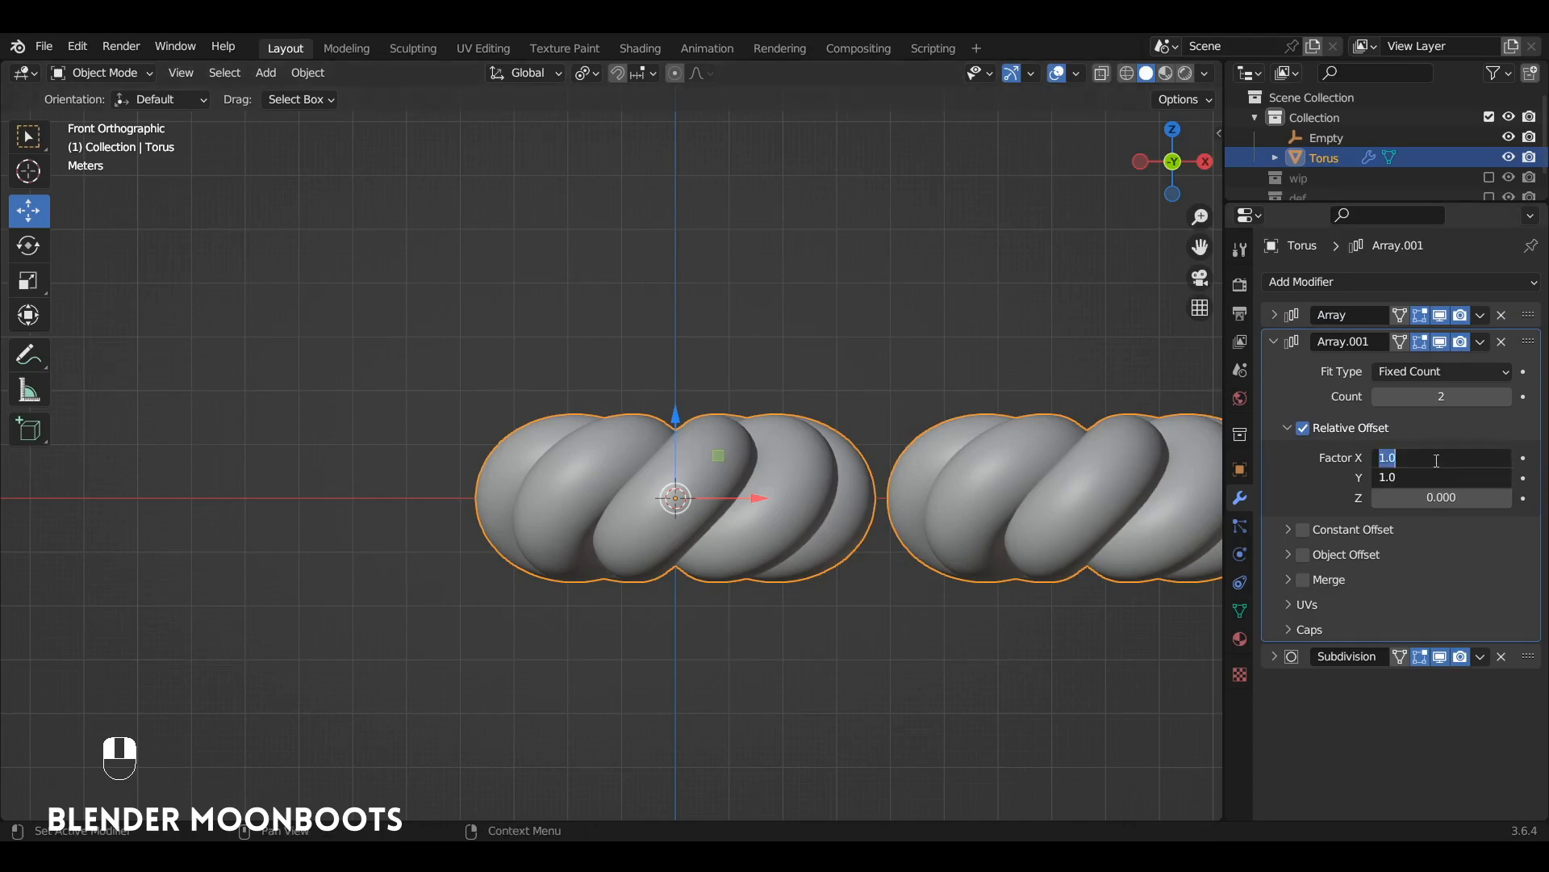
text(0)
key(Return)
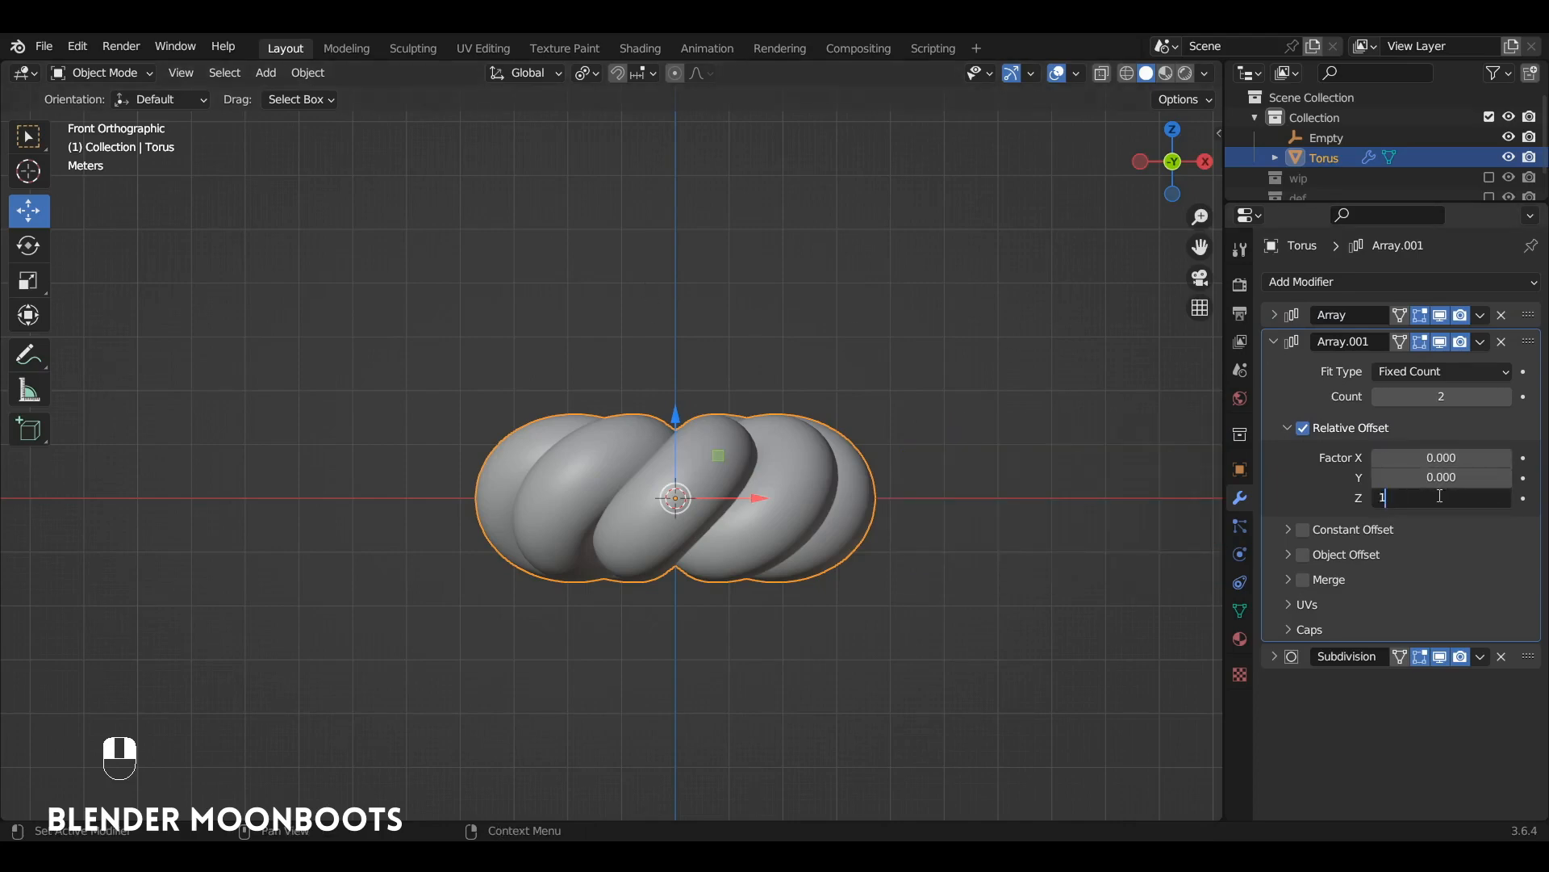
key(Return)
Reduce the second Array's relative Z offset to 0.749 so that the stacked rings overlap.
alt+drag(836, 415, 957, 434)
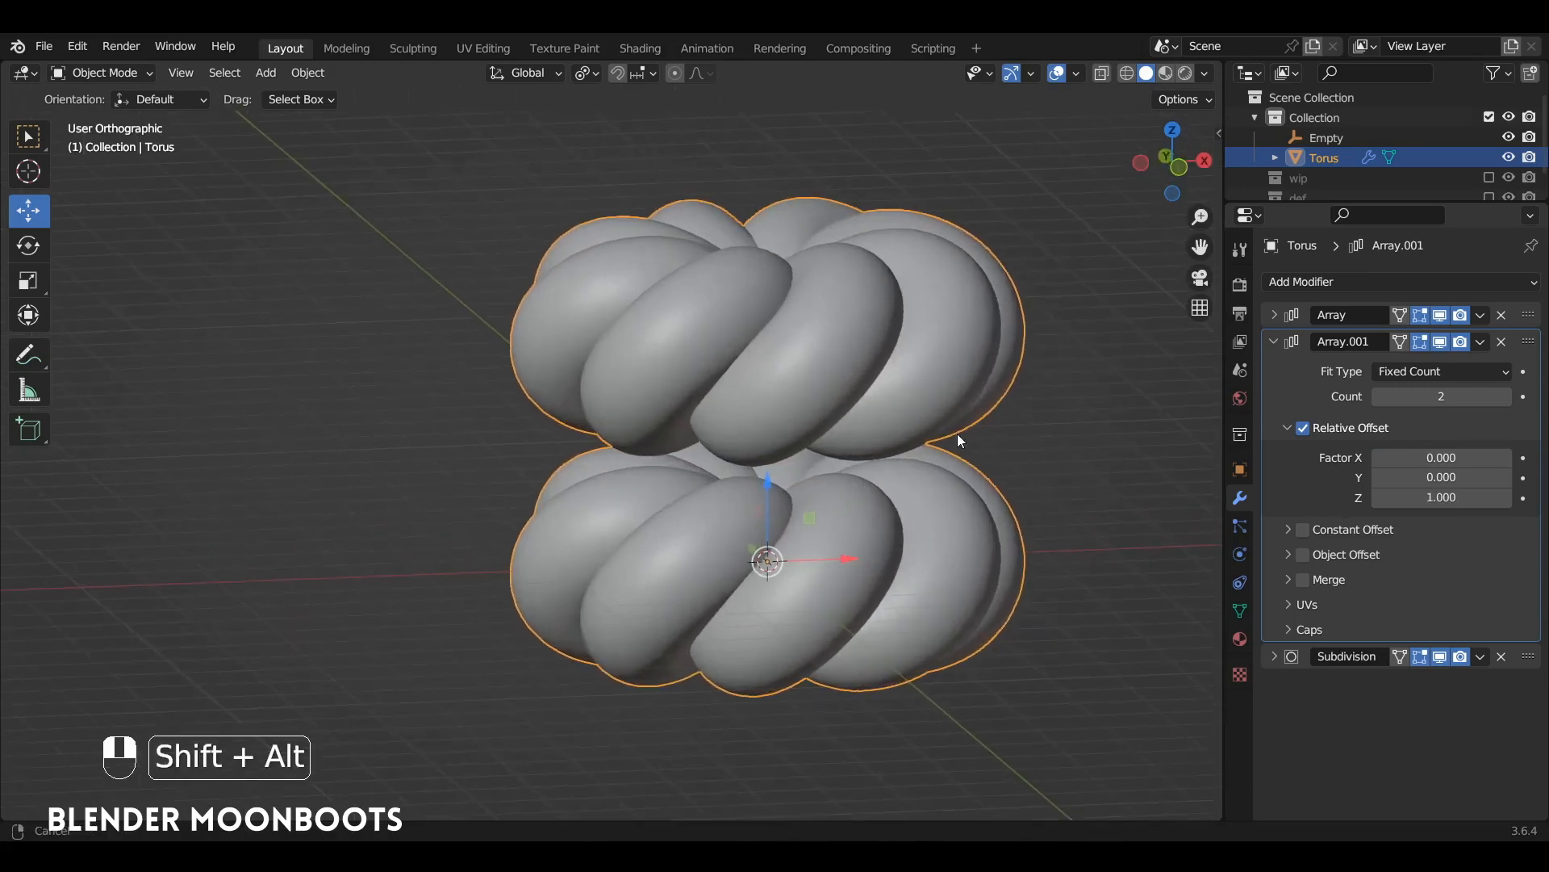
shift+drag(1381, 500, 1336, 506)
alt+middle_drag(1025, 492, 978, 452)
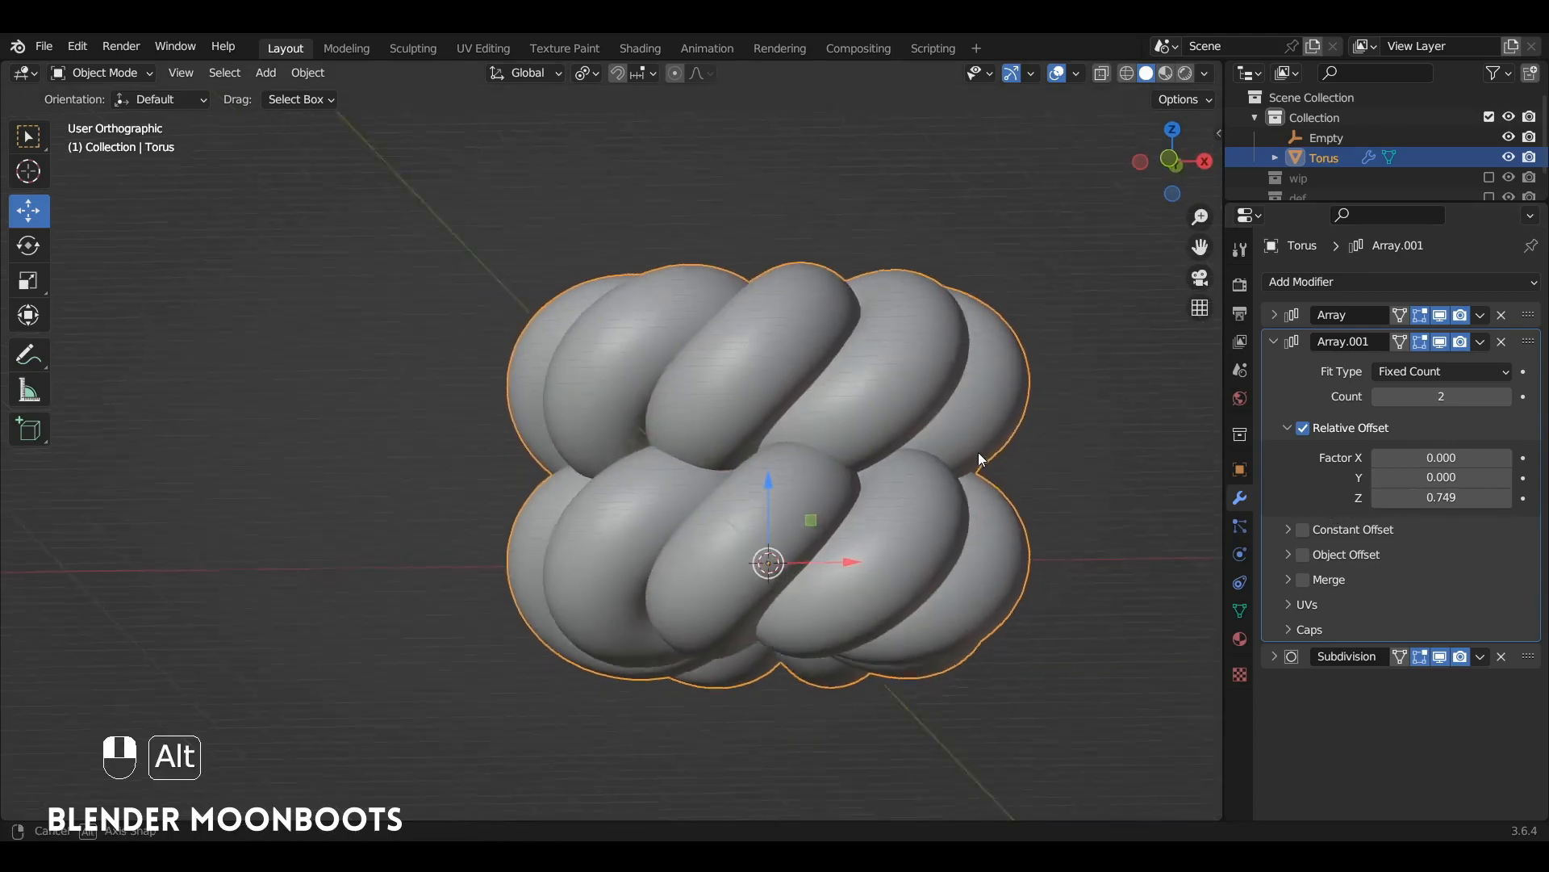
Set the second Array's count to 5 to extend the stacked rings into a twisted column.
key(KP_1)
scroll(986, 406, down, 3)
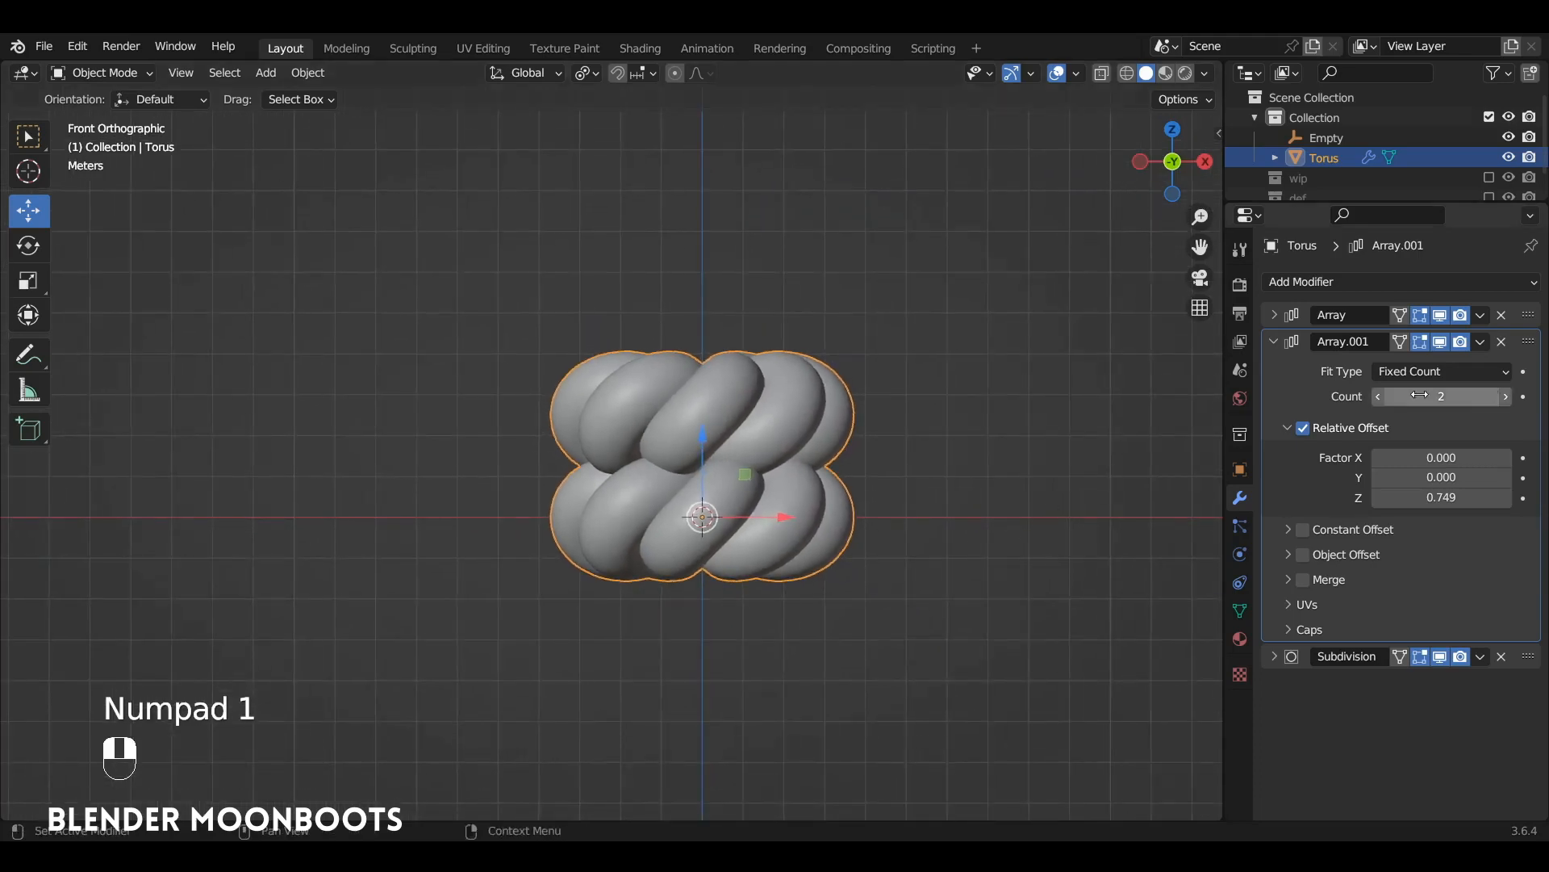
click(1504, 395)
click(1504, 394)
click(1504, 395)
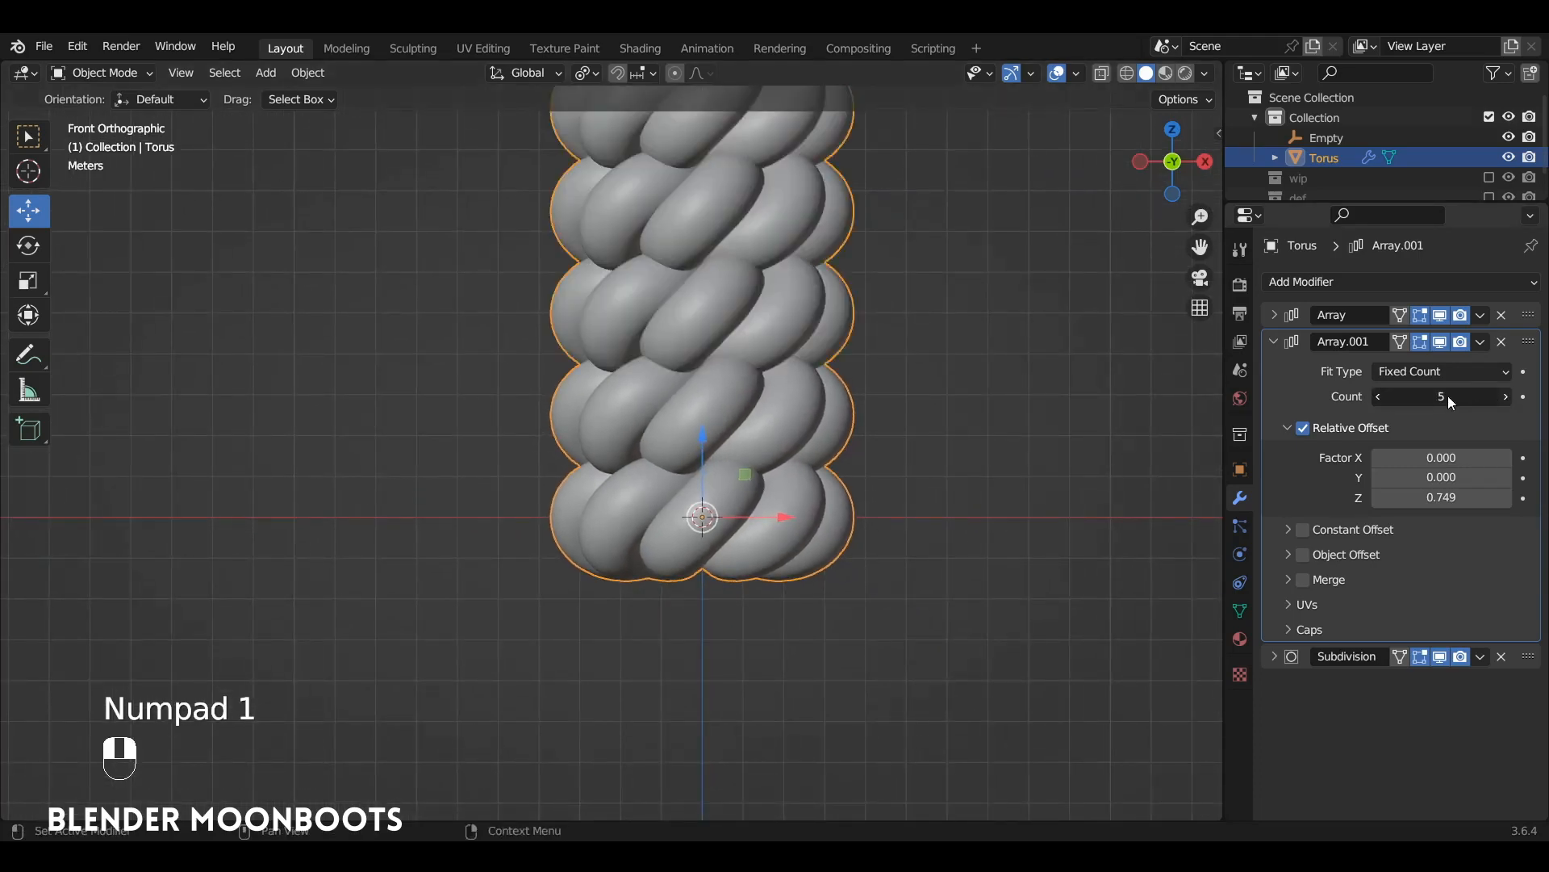
ctrl+alt+drag(859, 464, 953, 622)
alt+drag(931, 528, 915, 459)
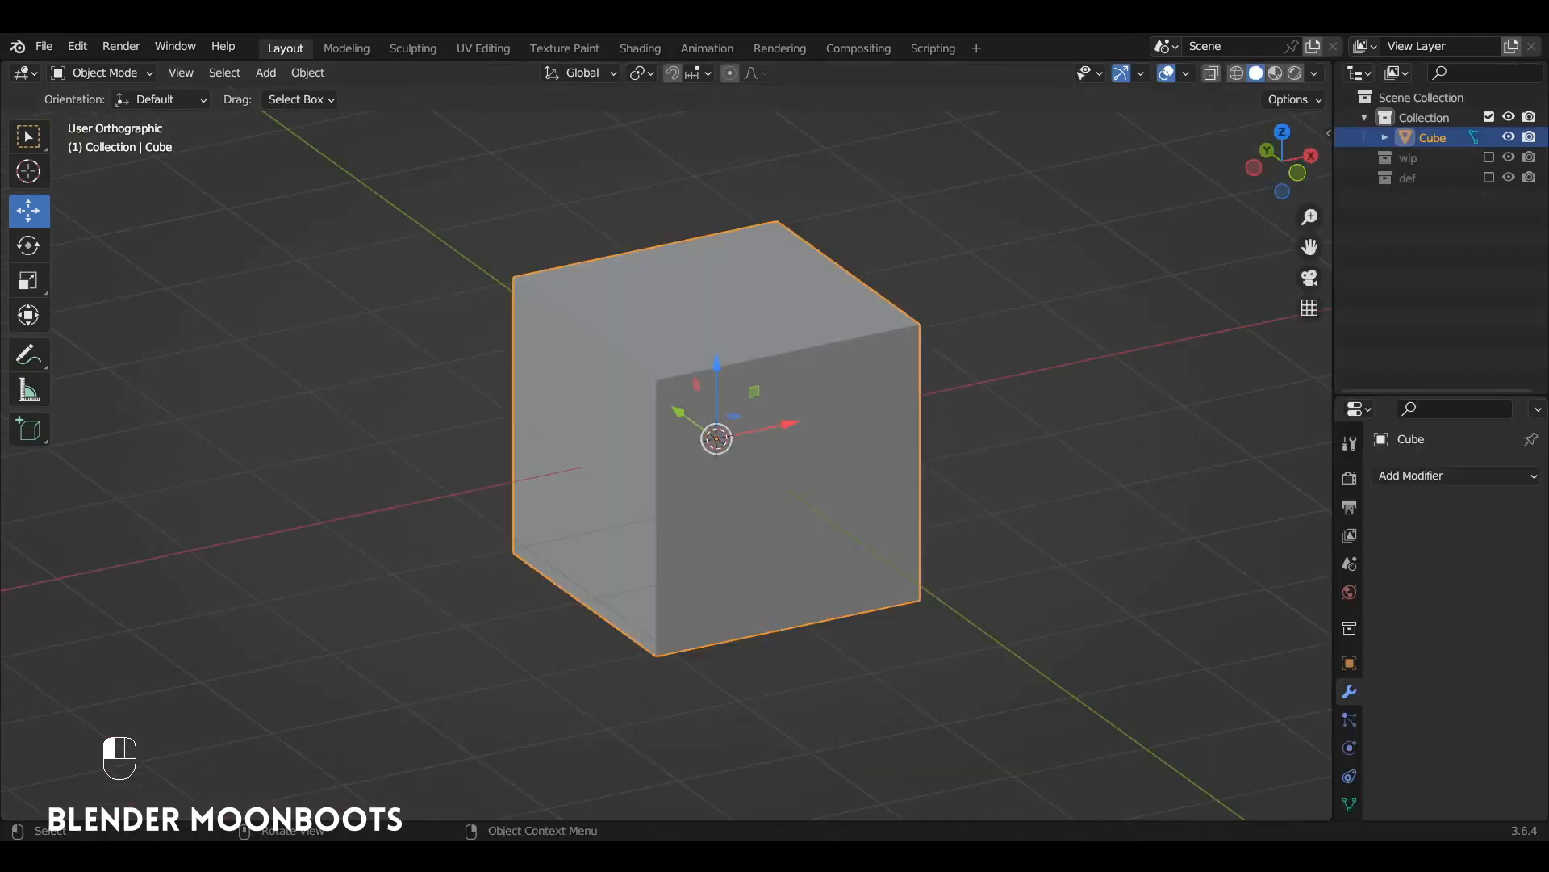
Delete the default cube and add a UV sphere with 48 segments and 32 rings.
key(x)
click(770, 370)
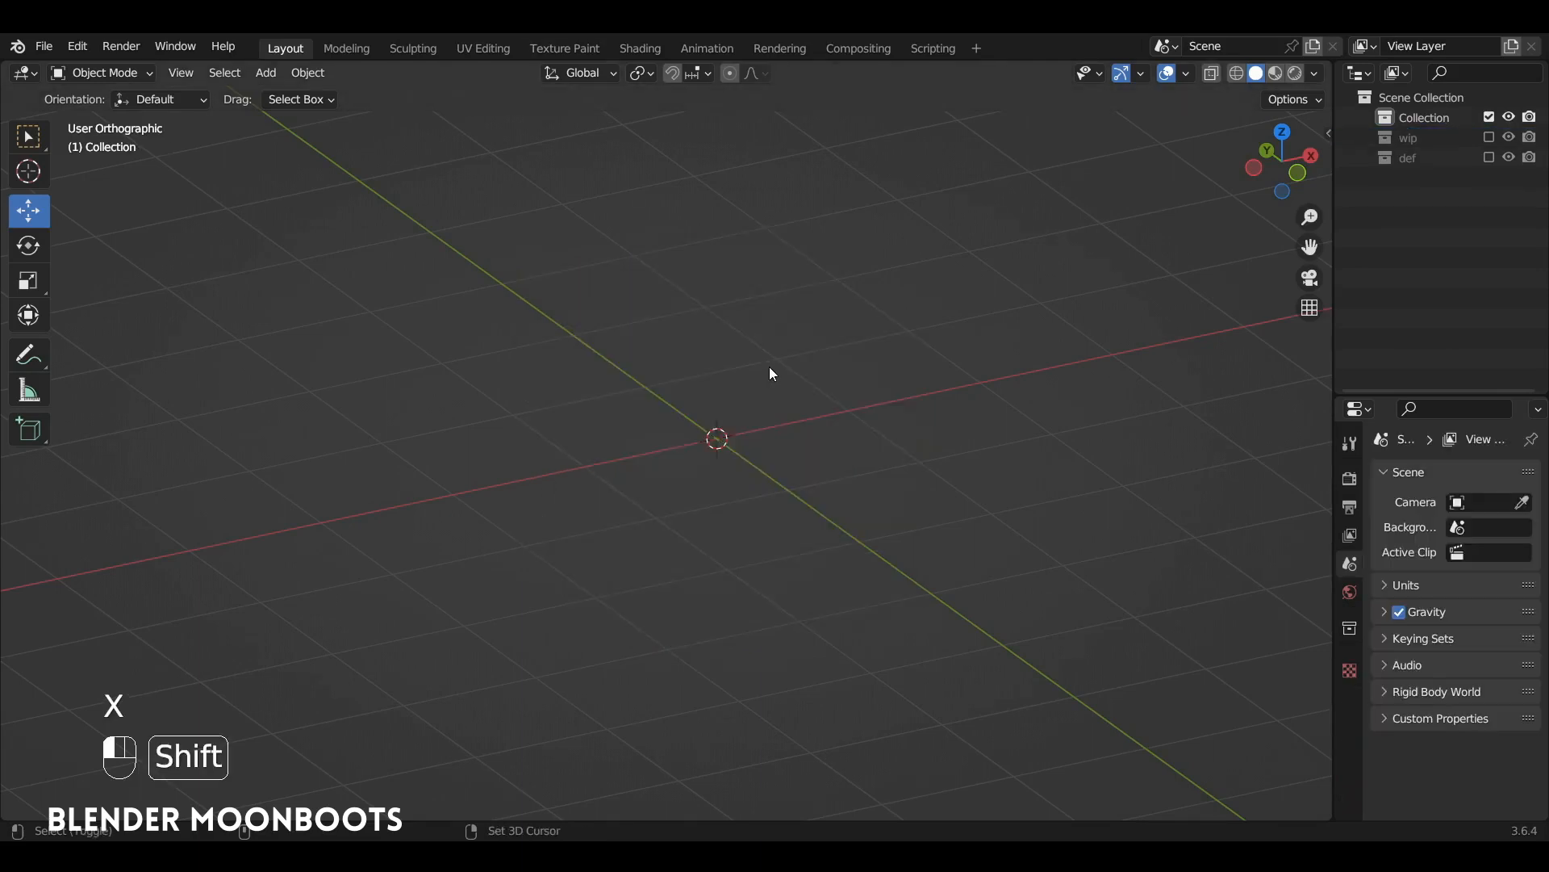
key(shift+a)
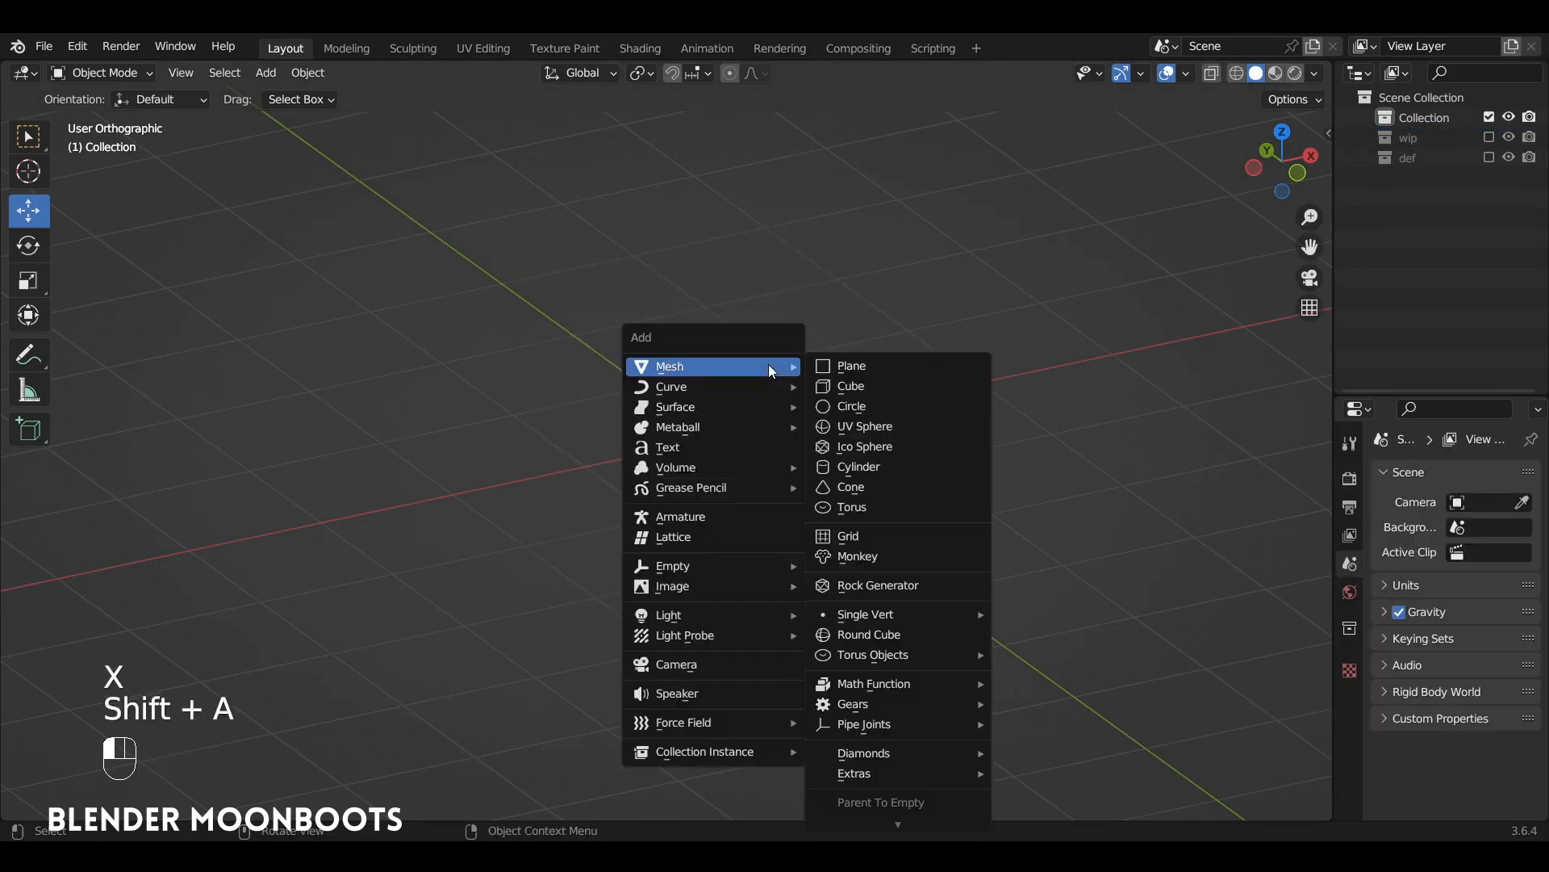
click(884, 425)
click(222, 584)
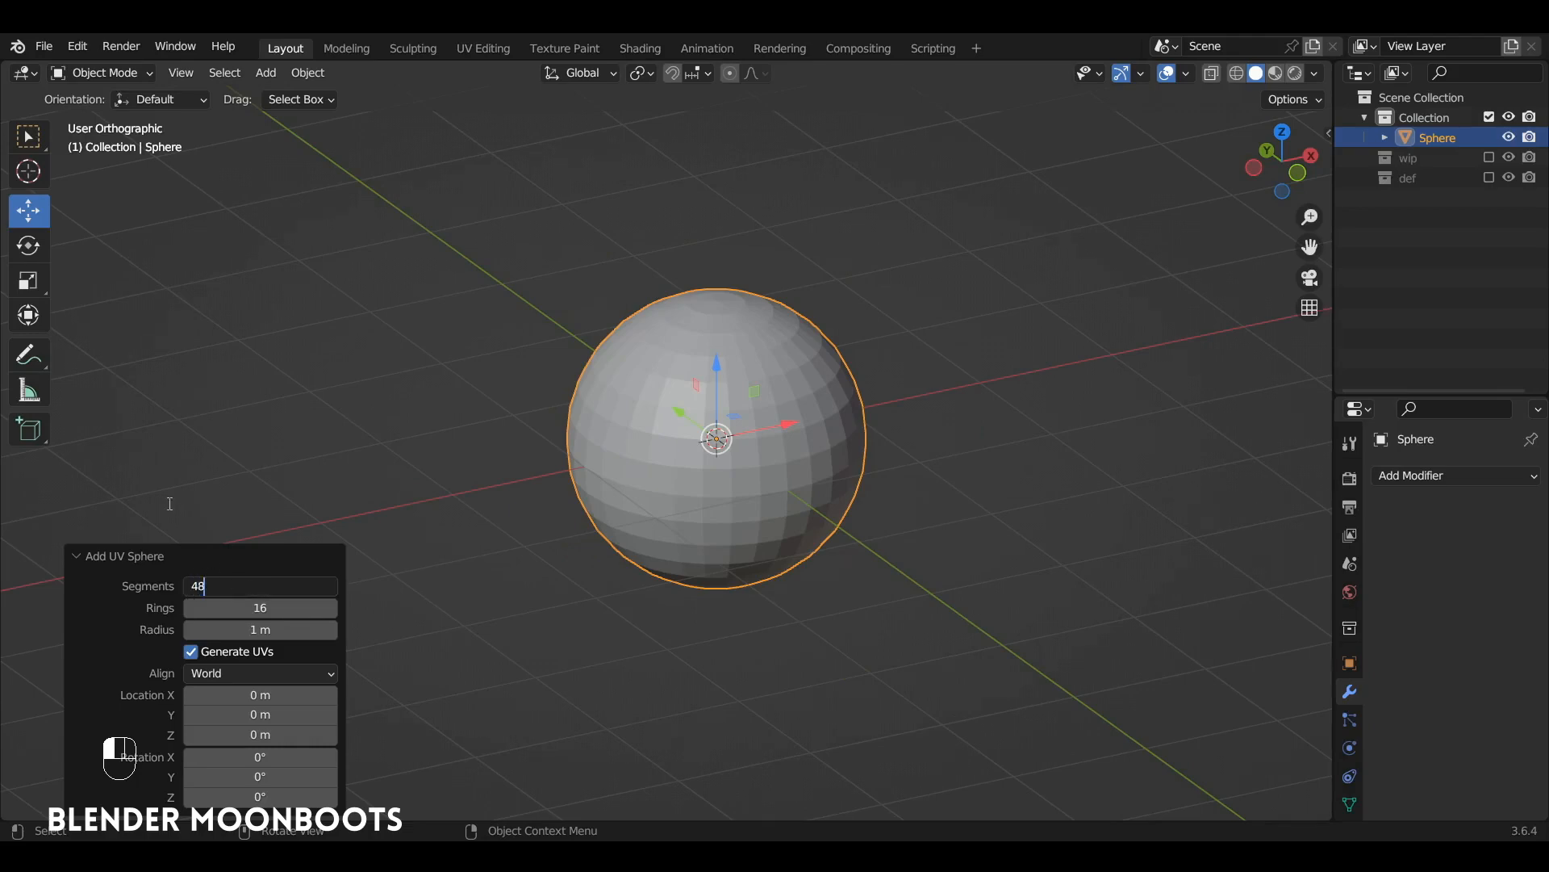
key(Tab)
key(Return)
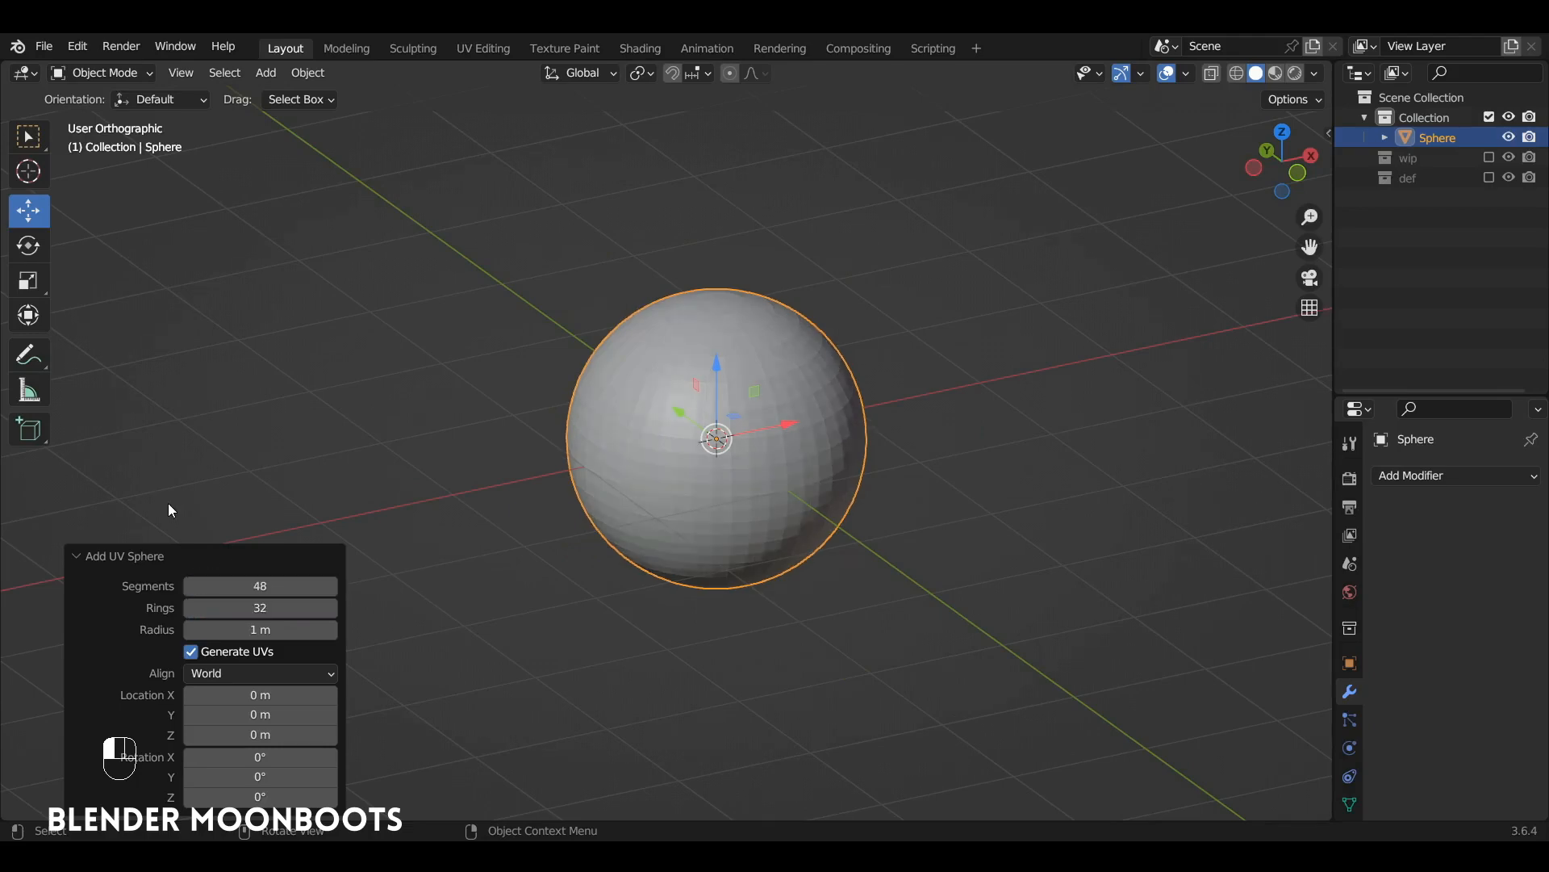
Select three adjacent vertical face strips with their pole triangles on the sphere's front, invert the selection and delete the remaining faces.
key(KP_1)
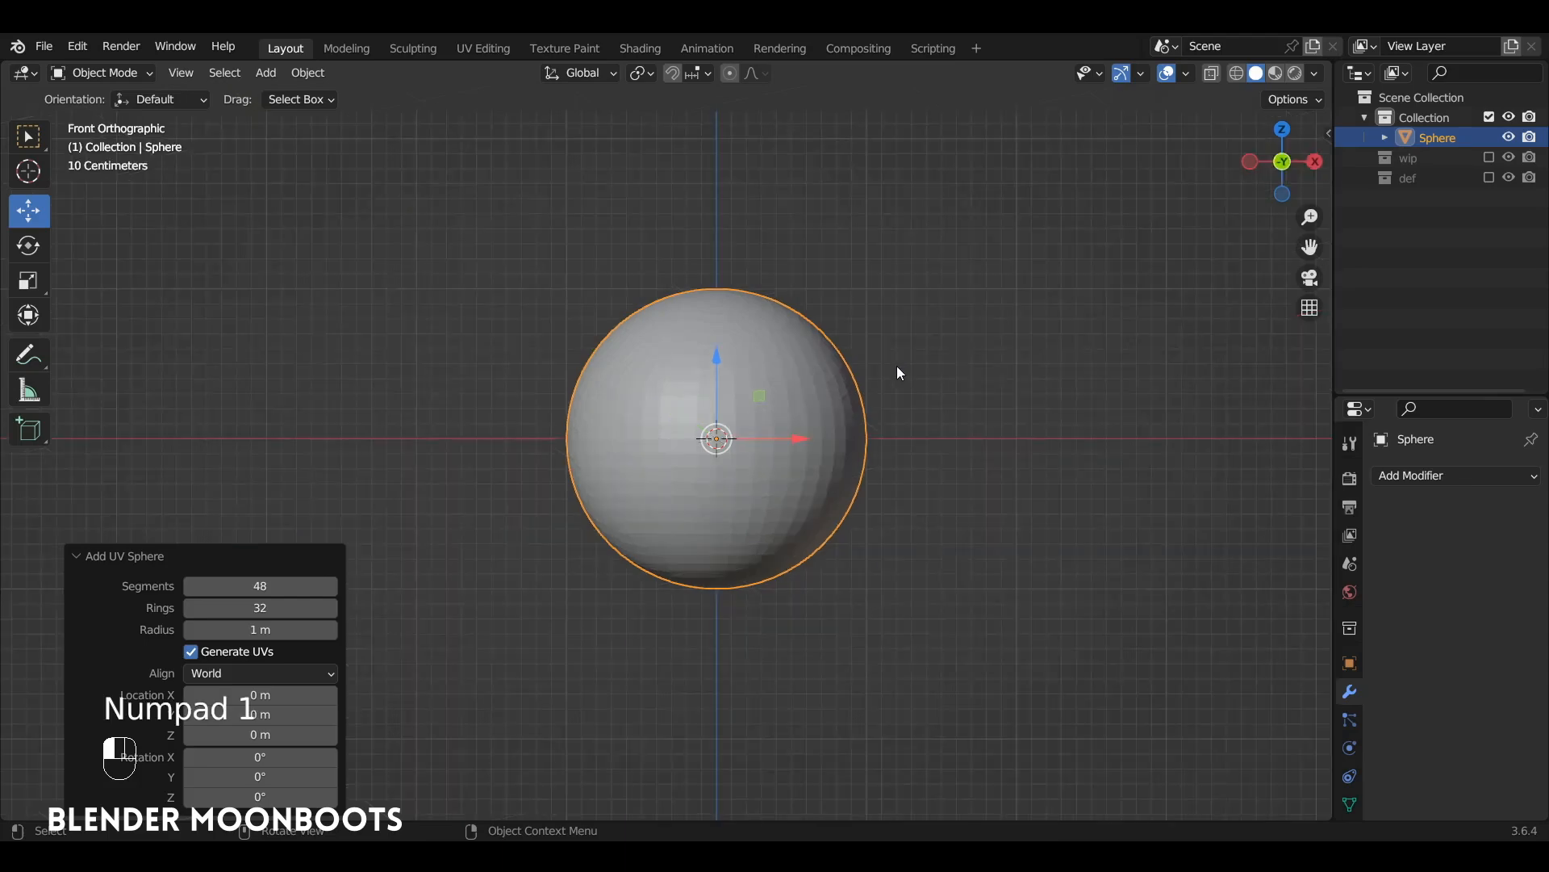
key(Tab)
alt+shift+drag(818, 390, 832, 339)
alt+click(784, 399)
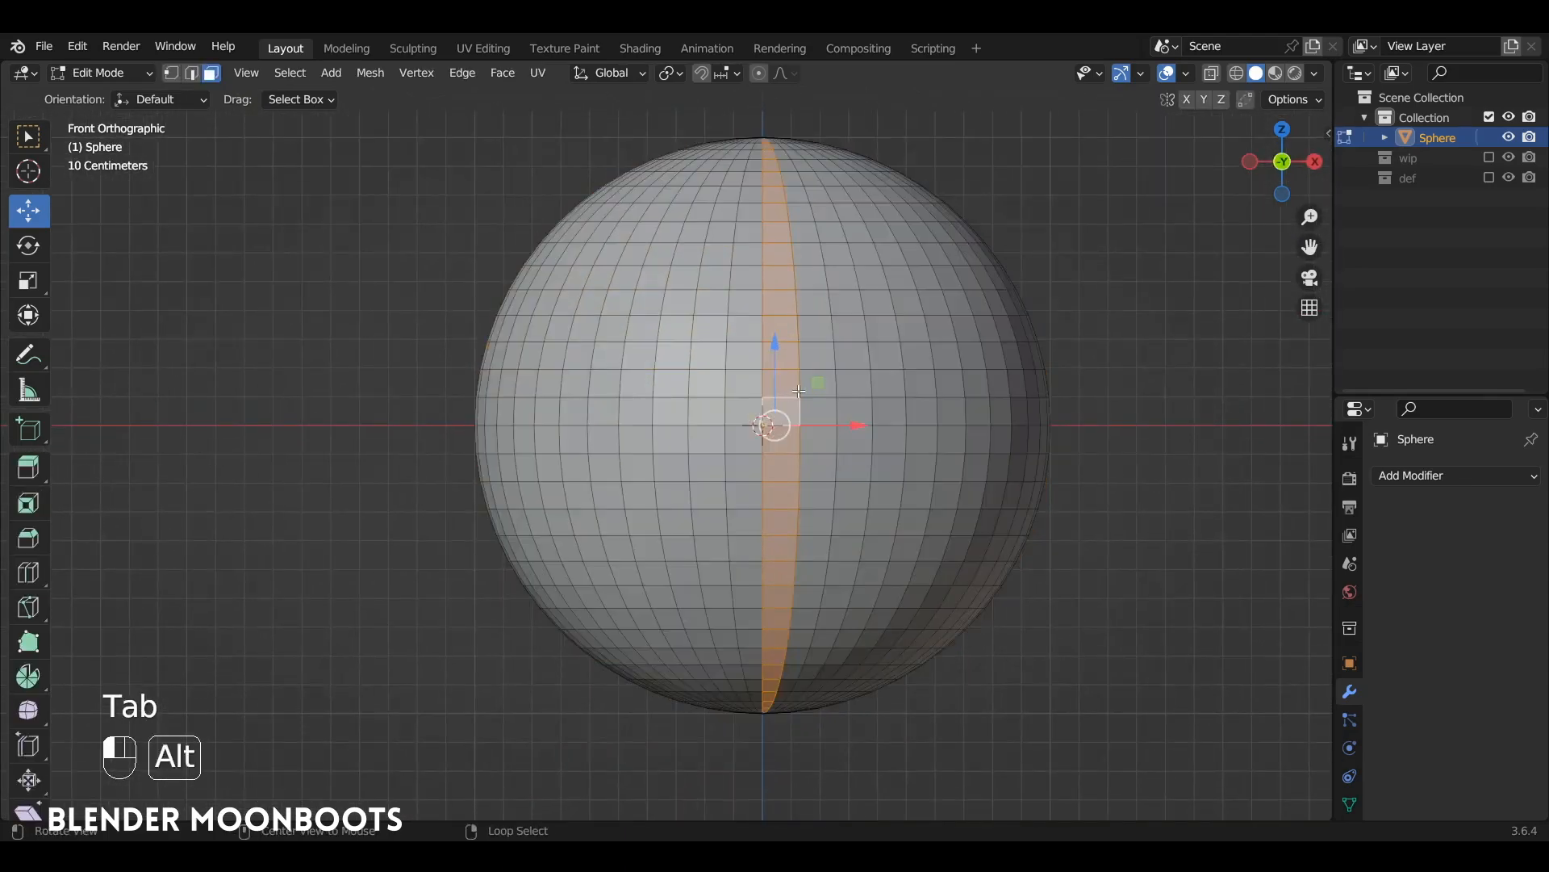
alt+shift+click(822, 396)
alt+shift+click(852, 395)
alt+drag(852, 395, 886, 445)
alt+shift+drag(880, 407, 849, 562)
alt+drag(841, 339, 832, 391)
alt+shift+drag(832, 391, 801, 382)
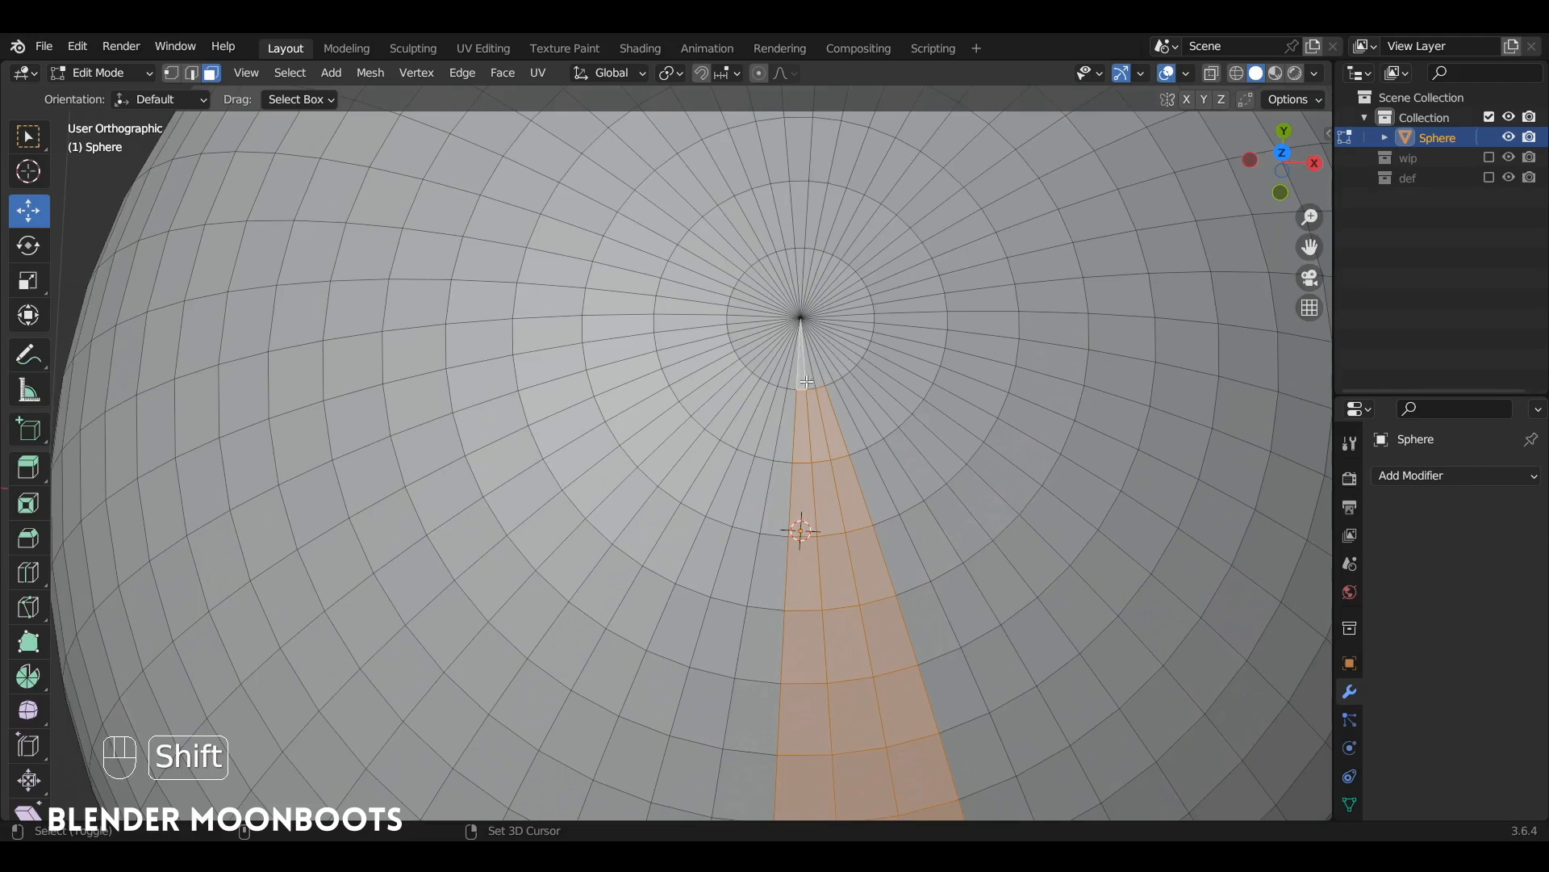
ctrl+alt+drag(818, 379, 844, 492)
alt+drag(843, 492, 851, 449)
key(ctrl+i)
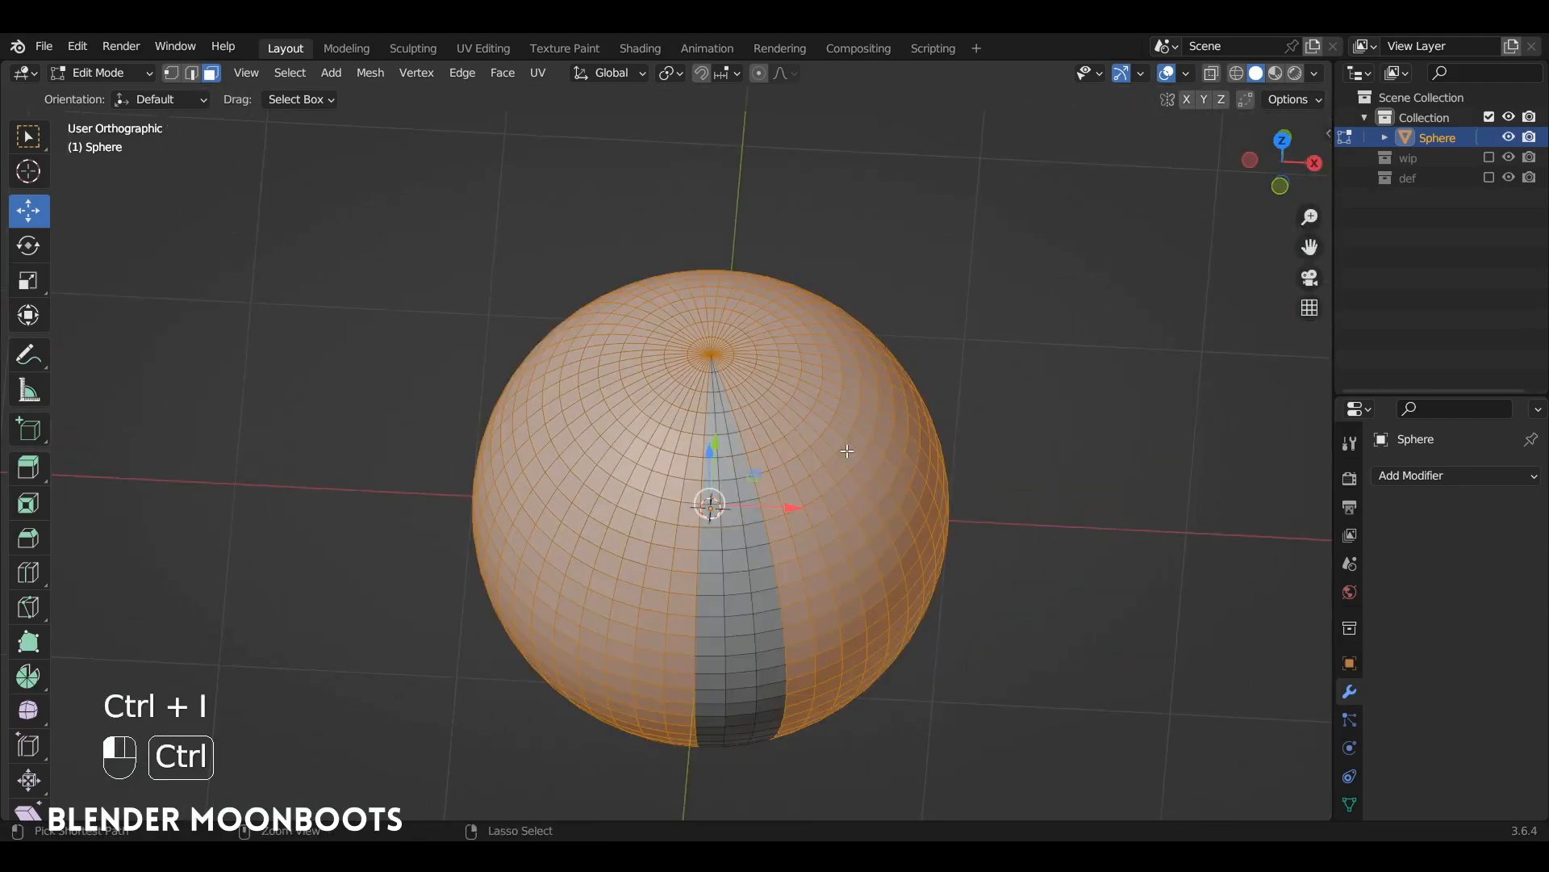
key(x)
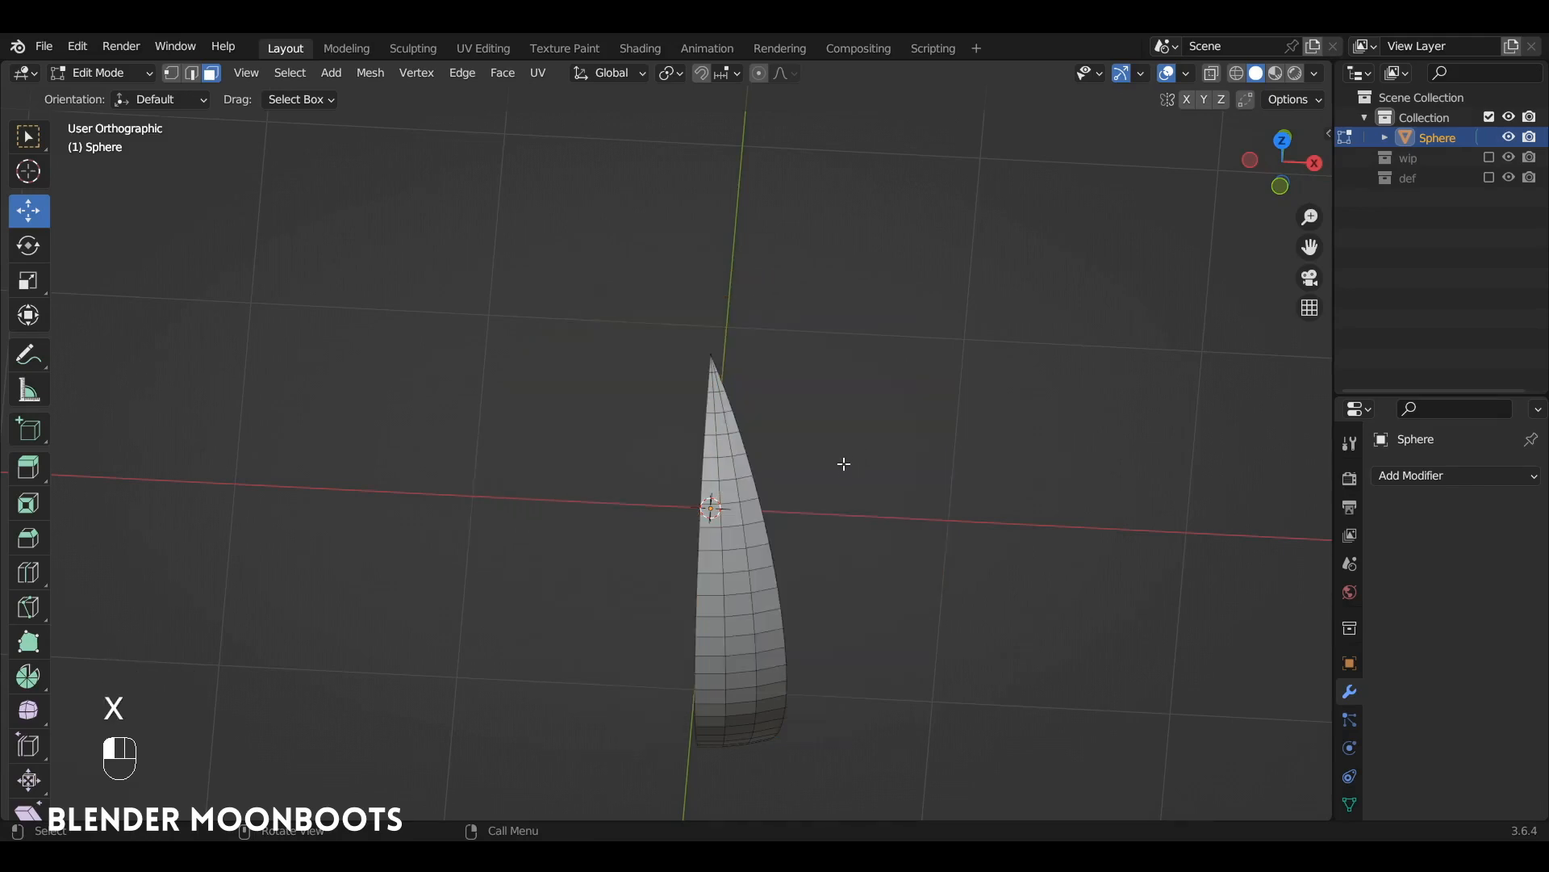
Delete the vertices of the wedge below the sphere's equator, using X-ray in the front view.
key(KP_1)
ctrl+alt+middle_drag(833, 495, 775, 387)
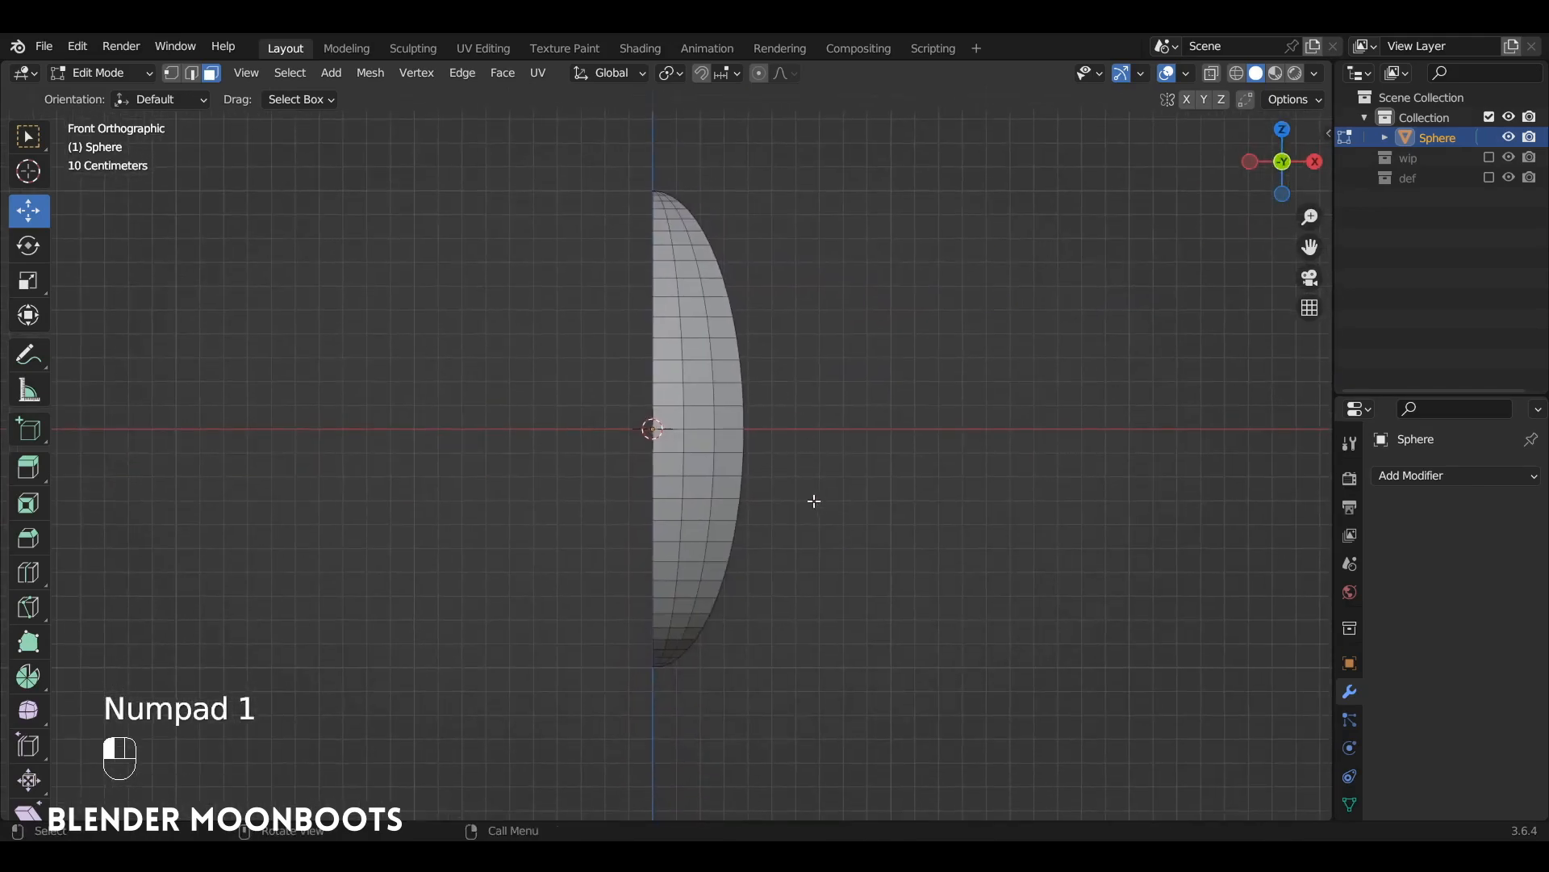
key(alt+z)
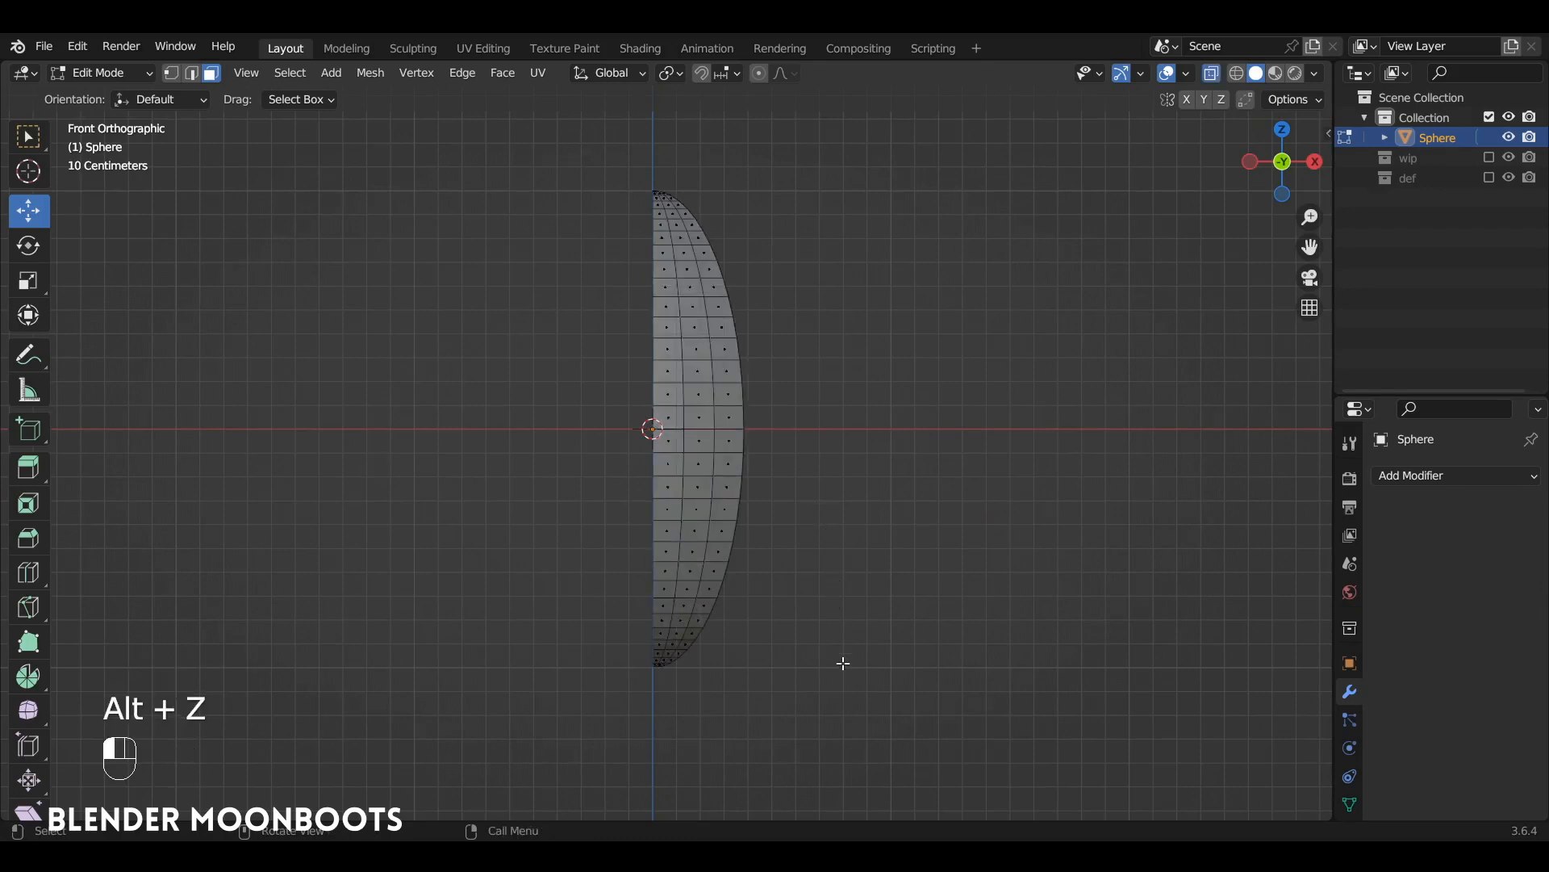
key(1)
drag(887, 742, 559, 440)
key(x)
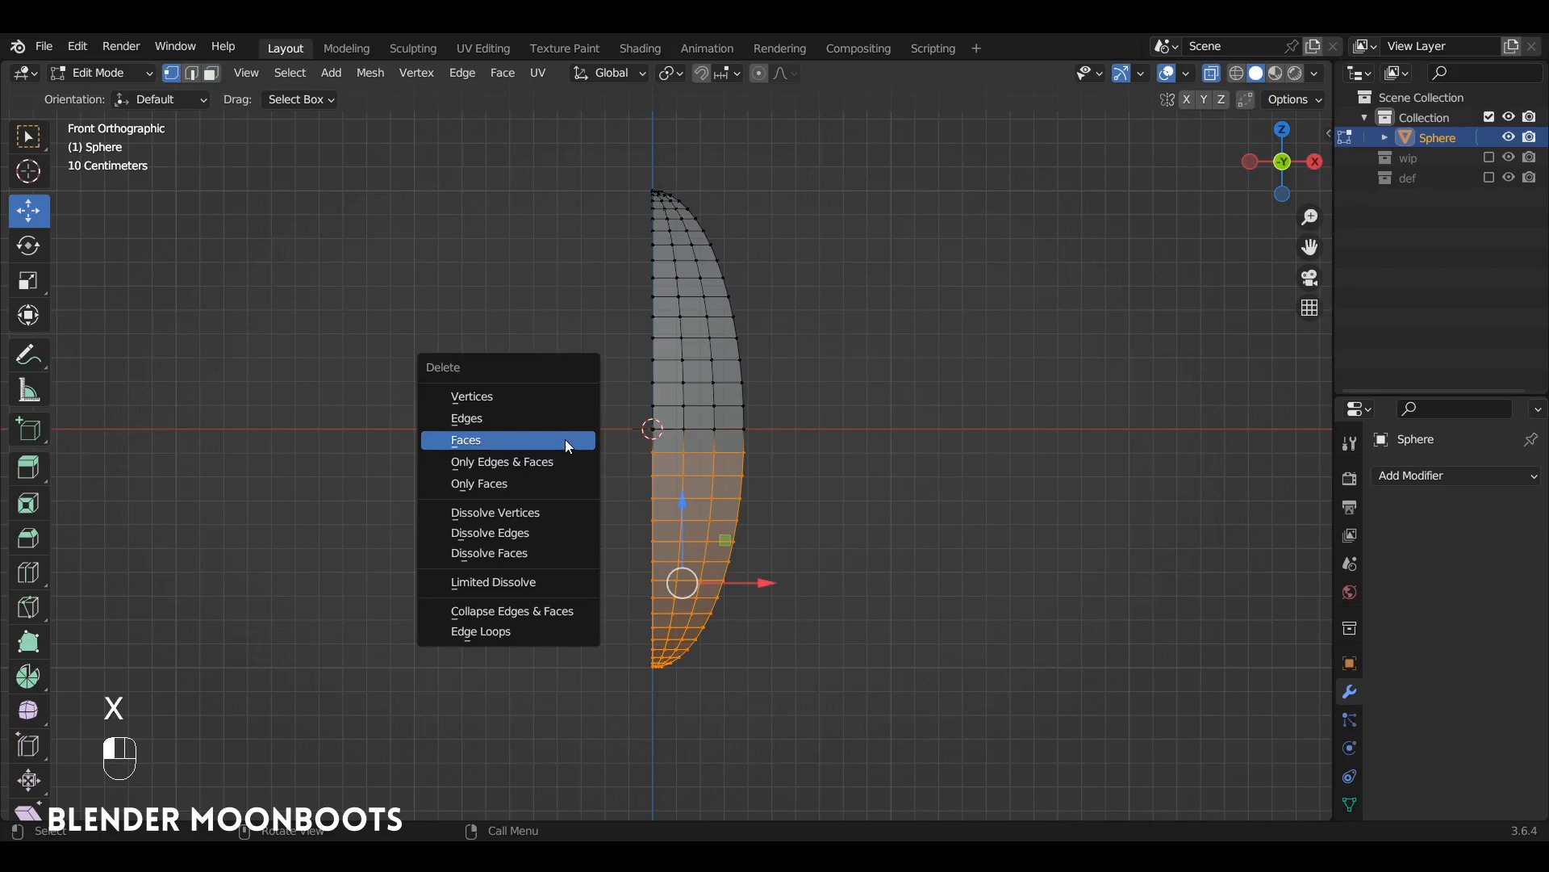
click(563, 398)
Enlarge the properties area and add a Mirror modifier to the sphere wedge, mirroring on the X and Z axes.
alt+middle_drag(563, 388, 816, 446)
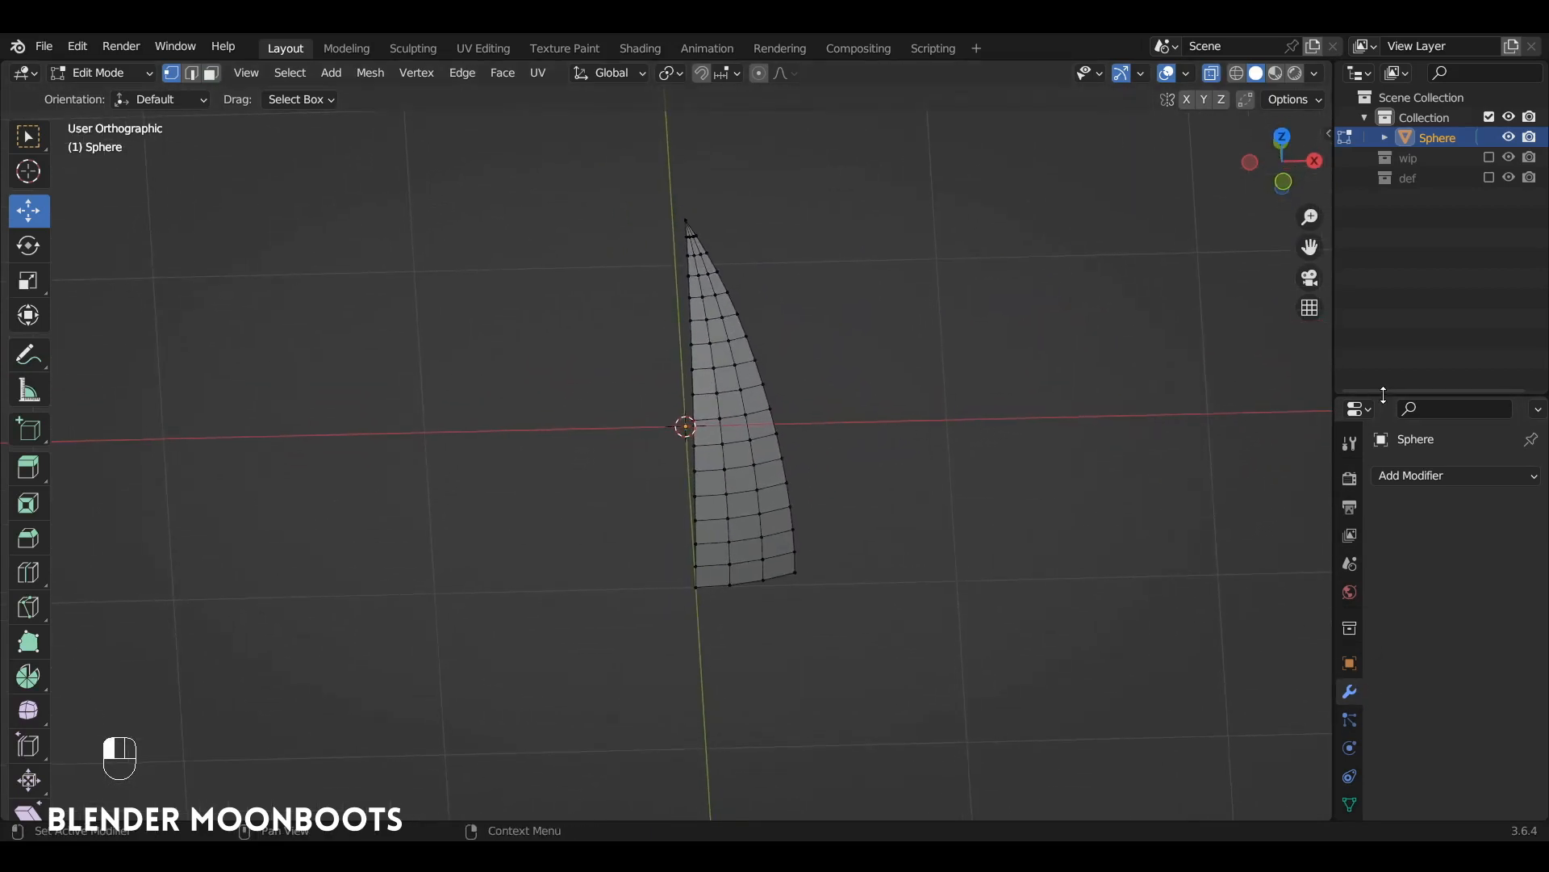
drag(1384, 395, 1383, 264)
drag(1333, 323, 1216, 323)
click(1329, 340)
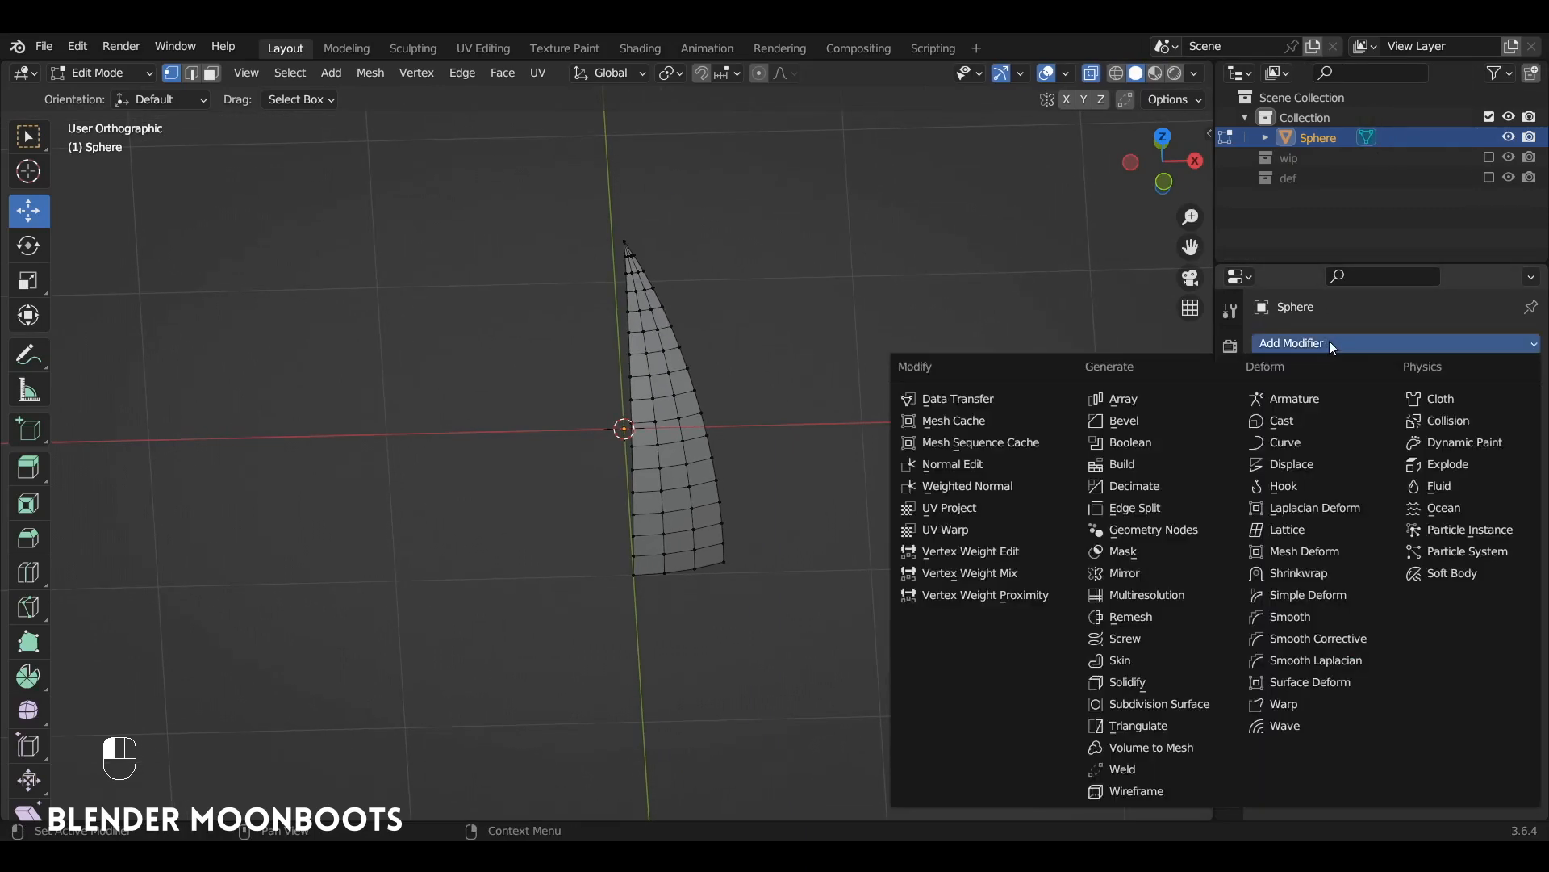
click(1175, 573)
click(1494, 405)
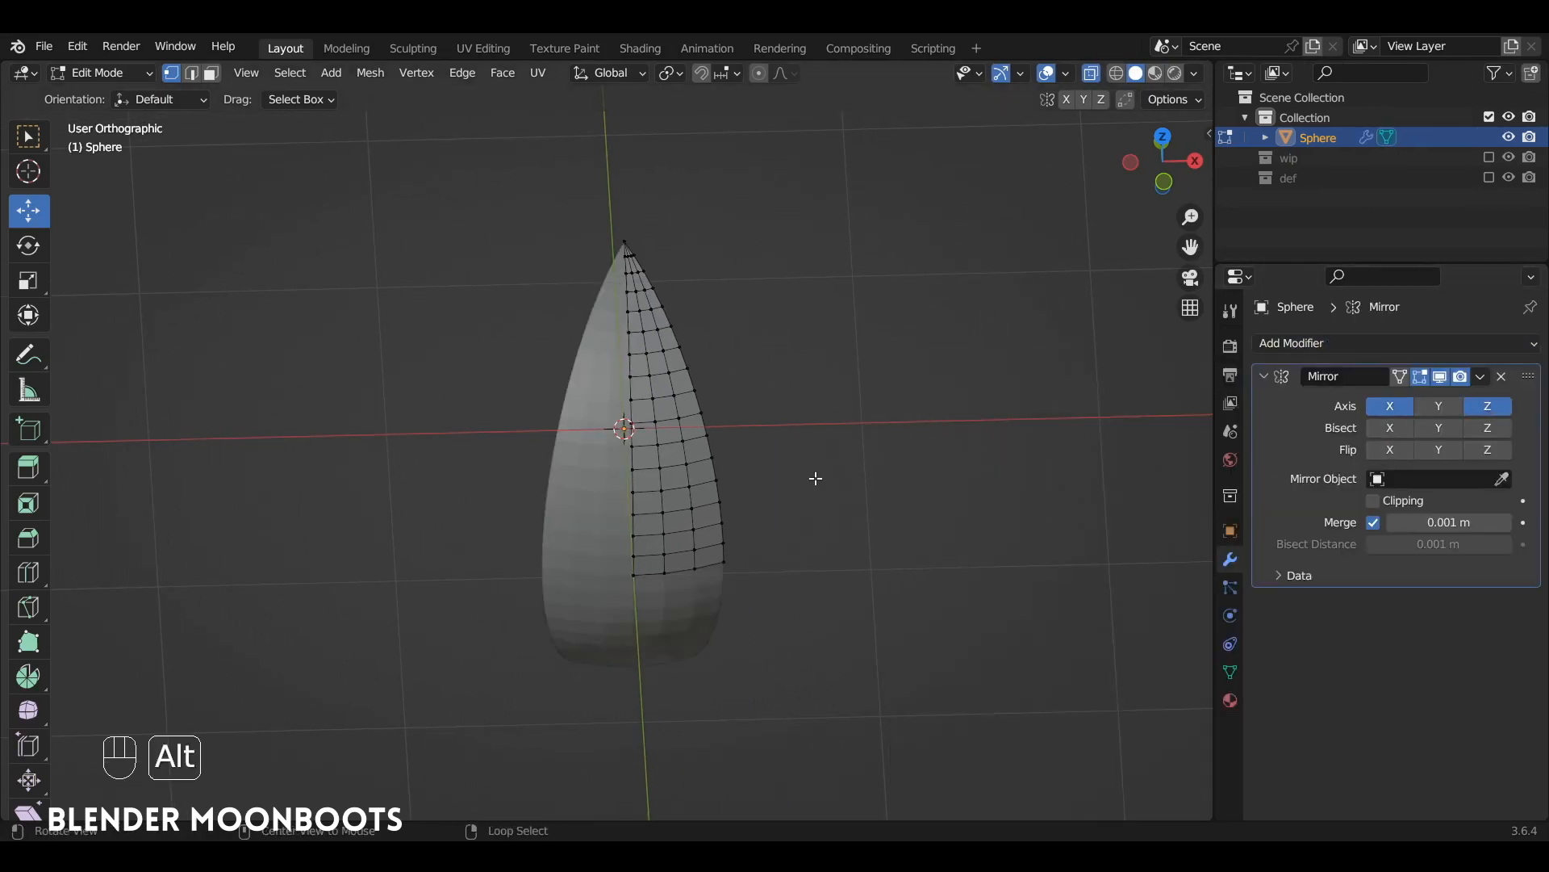
Return the wedge to Object Mode, turn off X-ray and enable Clipping in its Mirror modifier.
alt+drag(807, 476, 811, 395)
key(Tab)
key(alt+z)
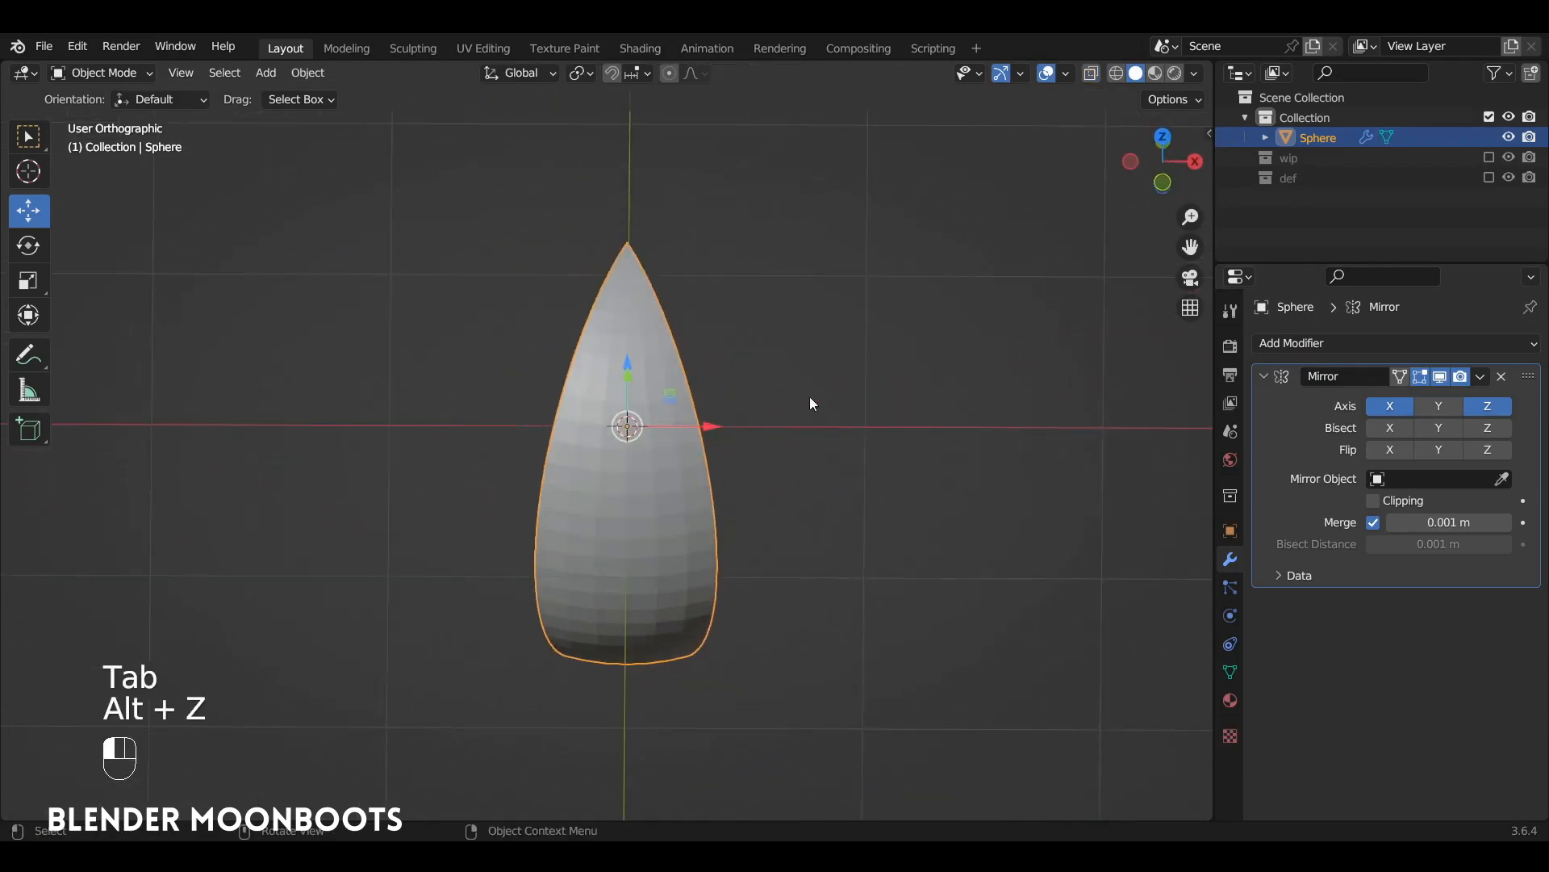
alt+drag(435, 250, 731, 533)
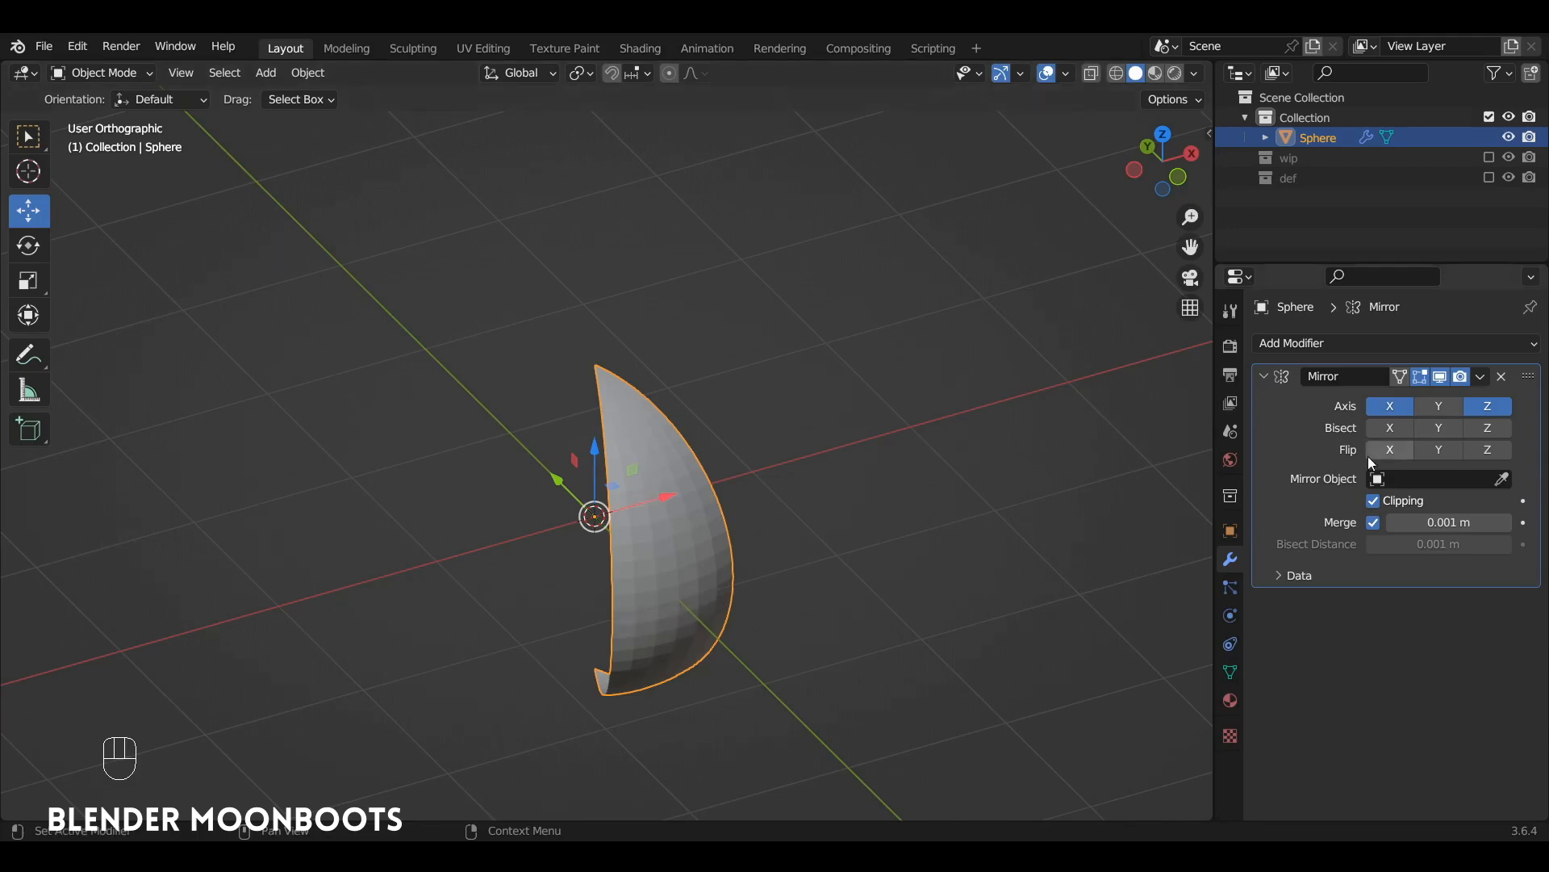
Add an Array modifier below the Mirror, set its count to 4 and turn off Relative Offset.
click(1278, 384)
click(1311, 346)
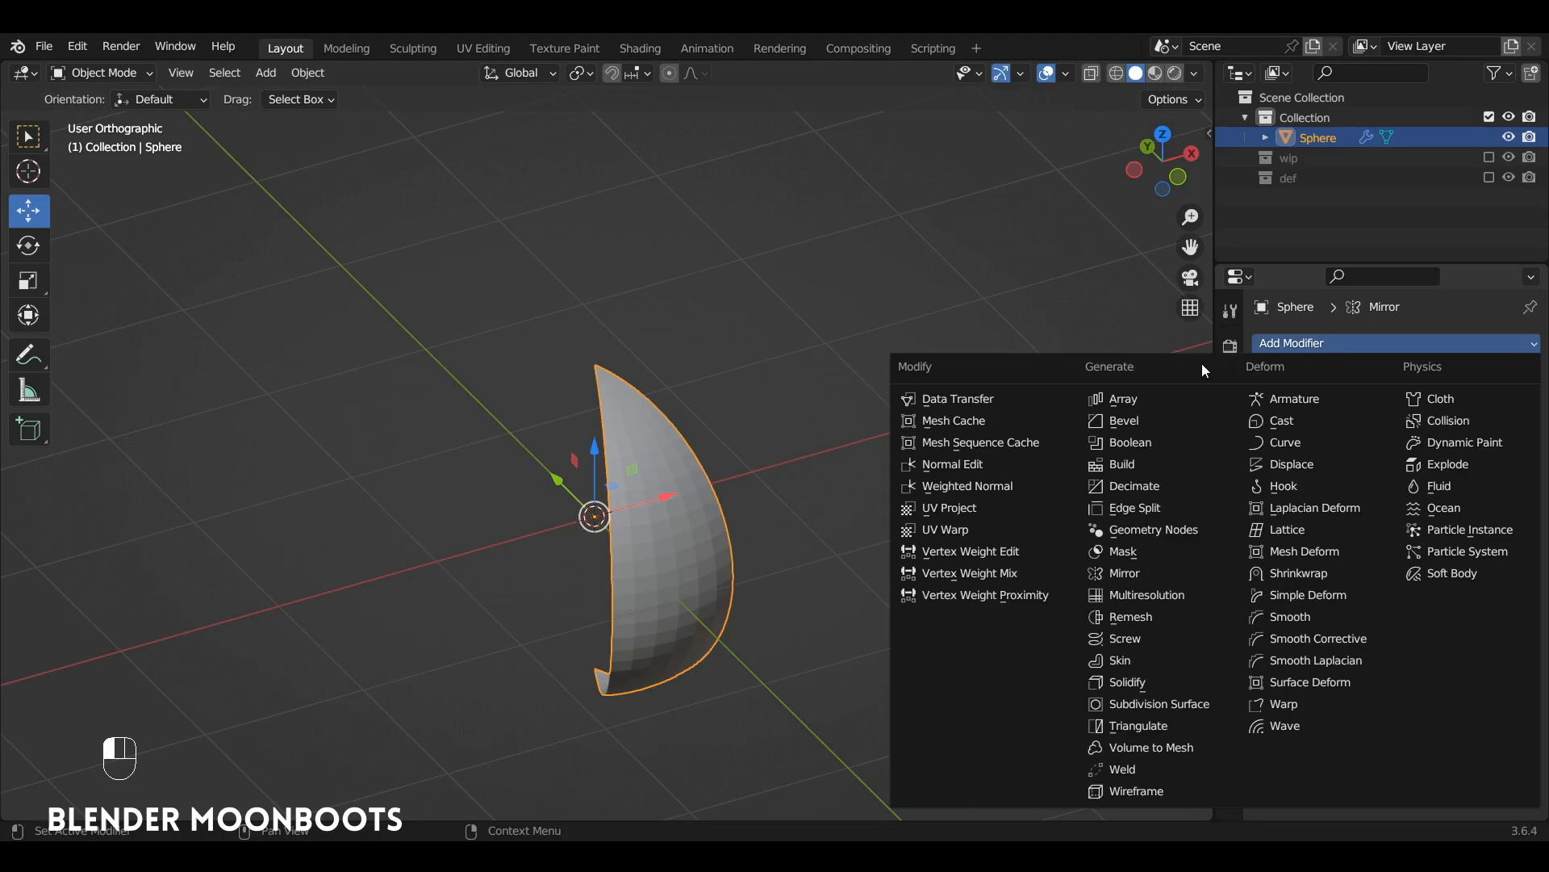
click(1141, 399)
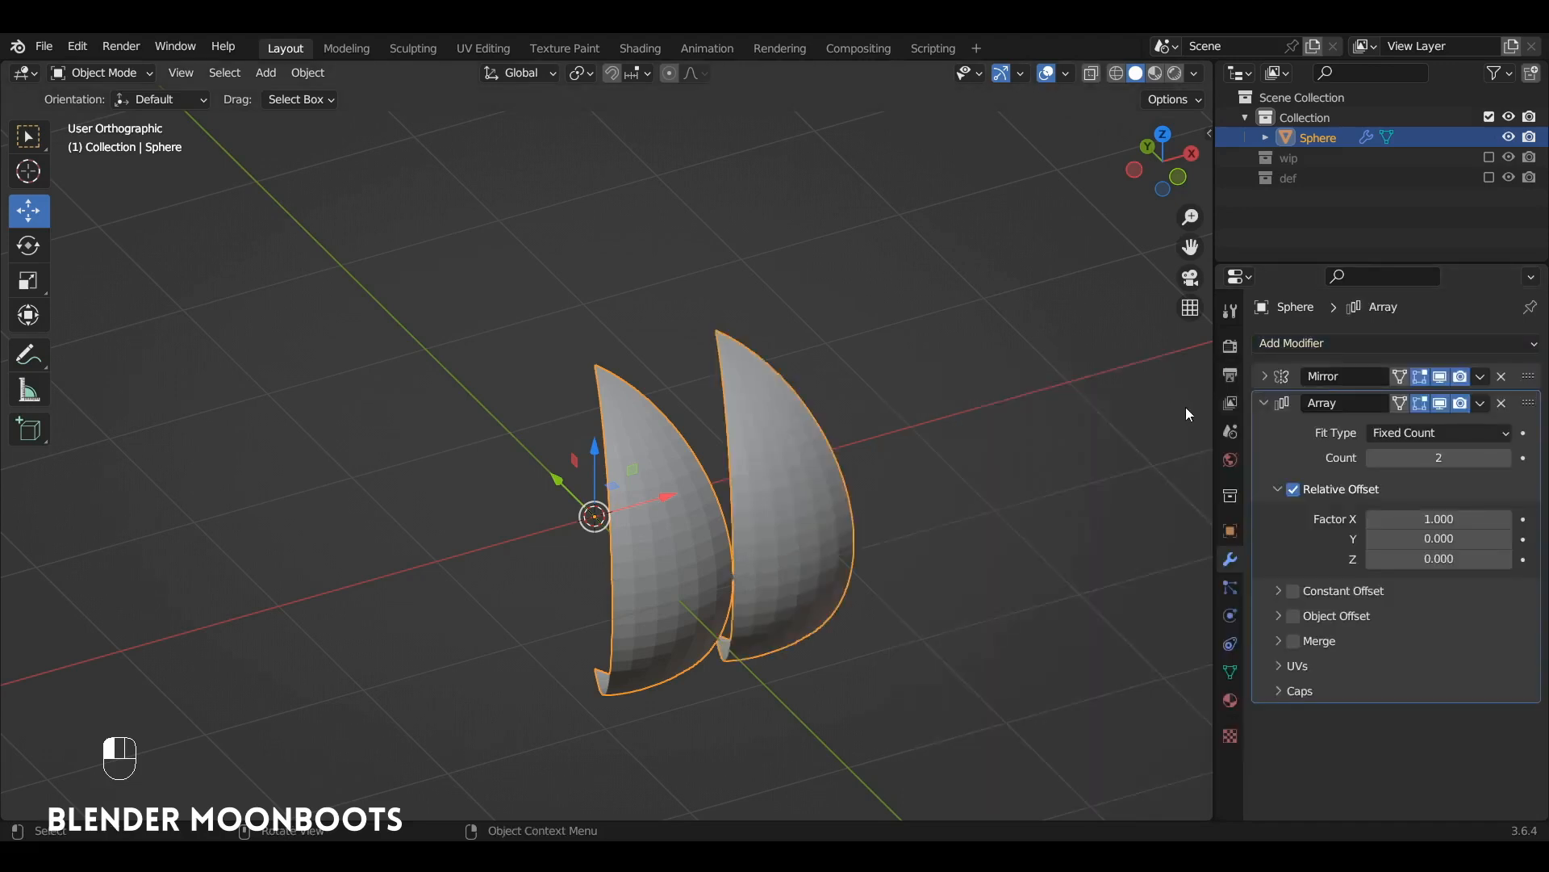
click(1502, 459)
click(1506, 457)
alt+shift+drag(1163, 451, 963, 543)
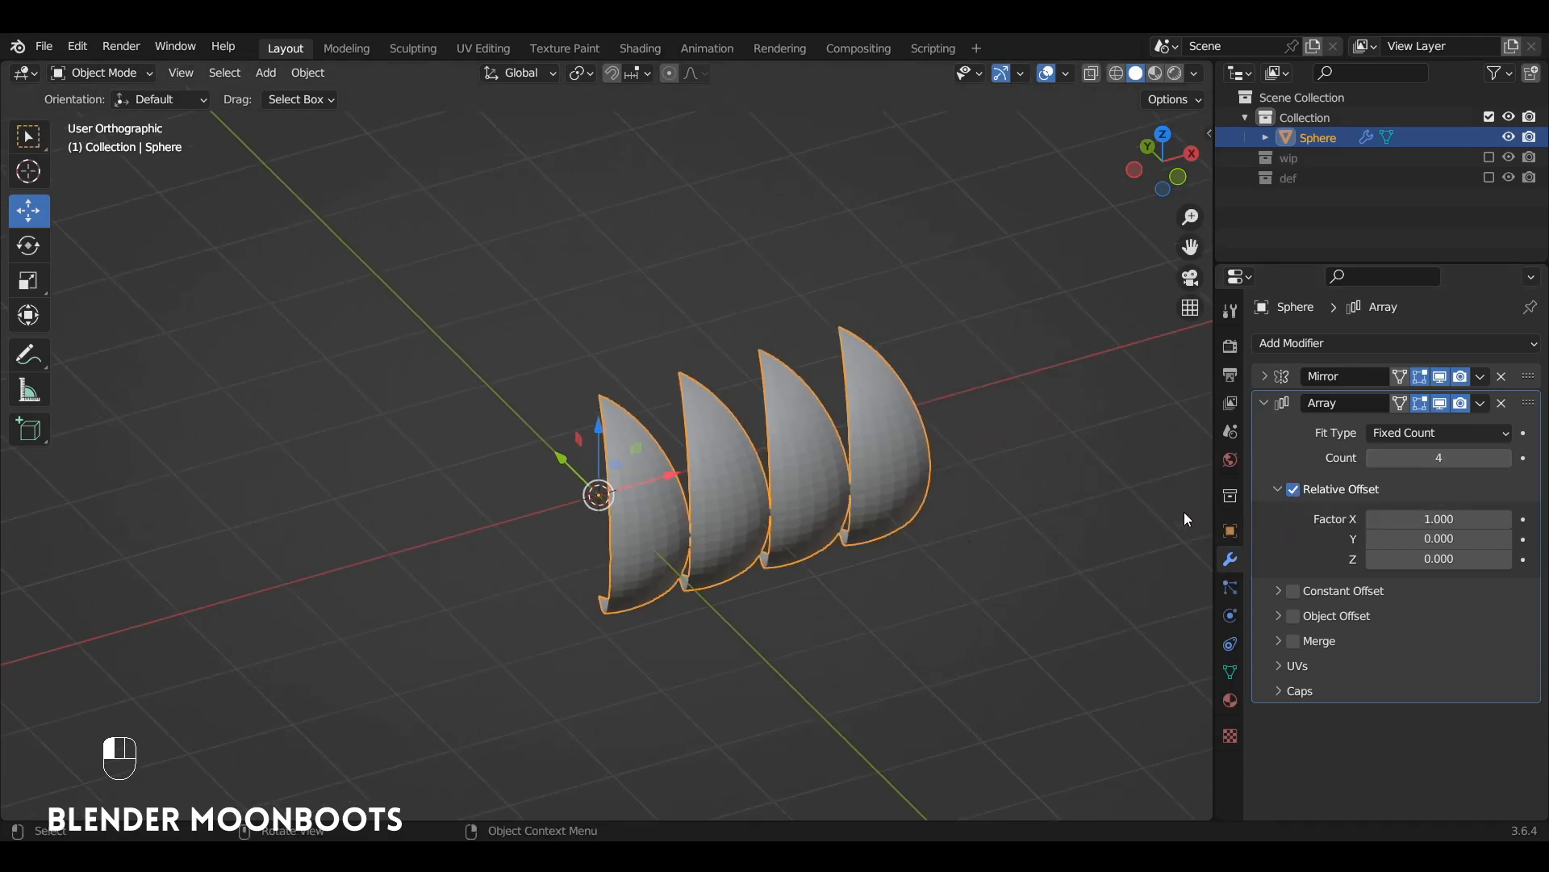
click(1295, 490)
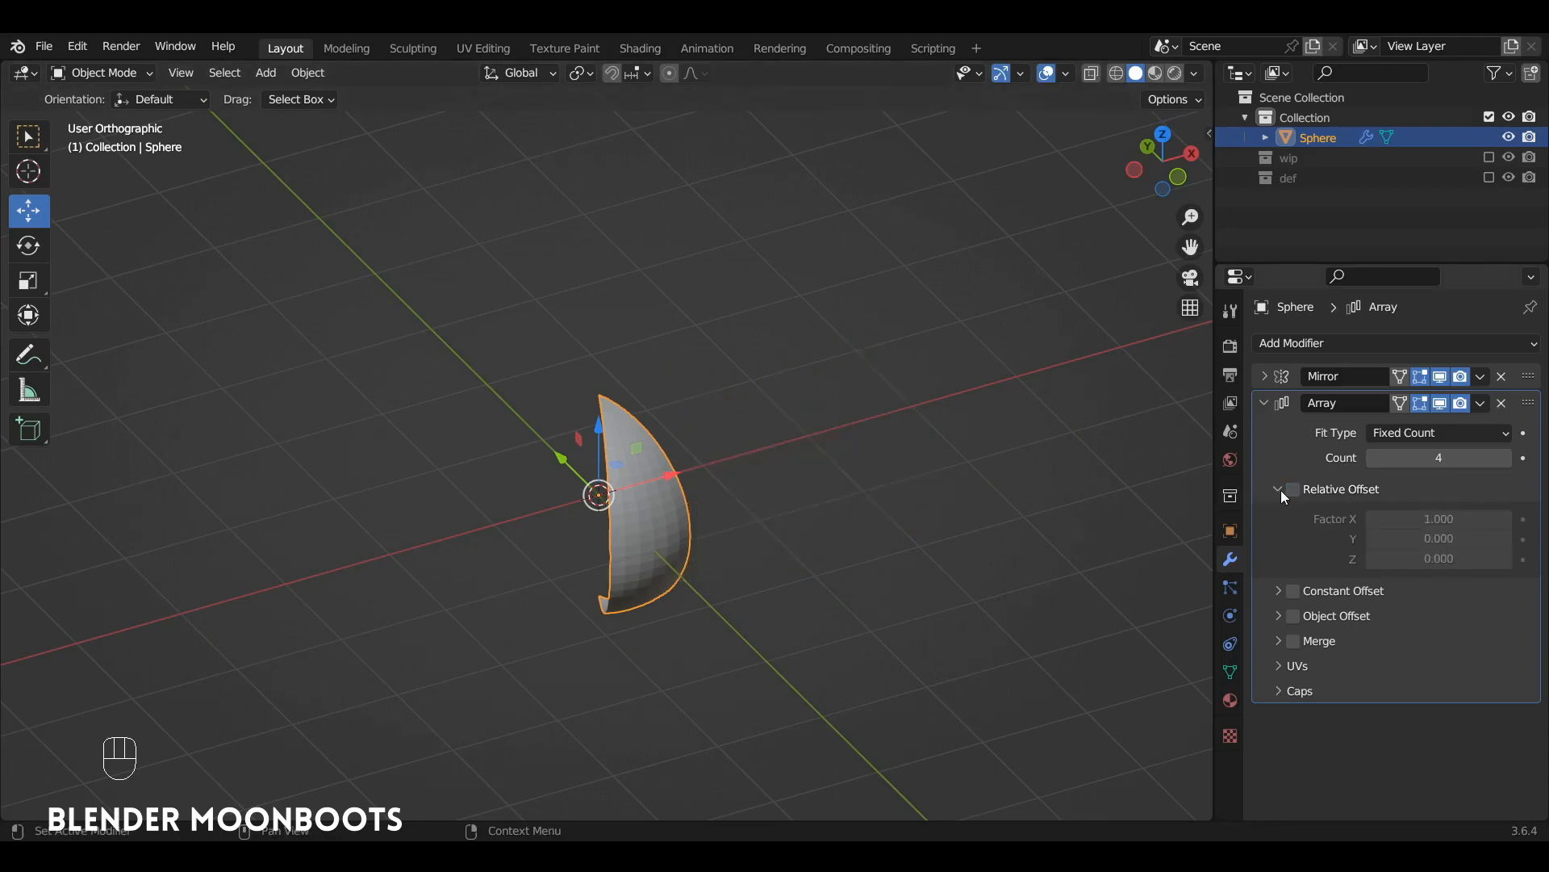
click(1278, 489)
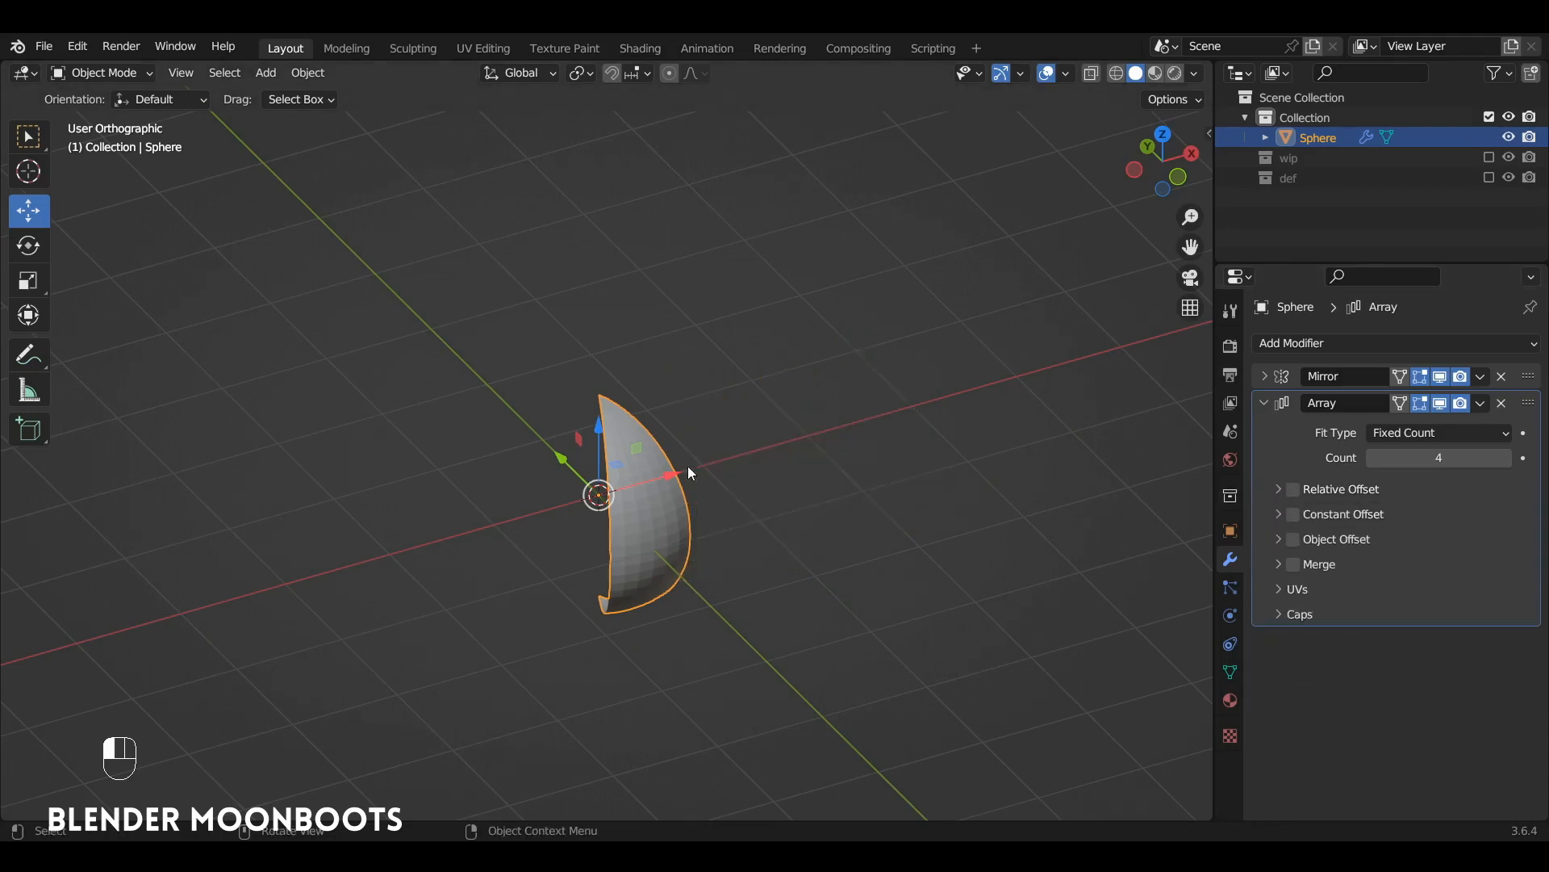
Add a sphere-shaped empty at the world origin.
alt+drag(653, 458, 682, 471)
key(shift+a)
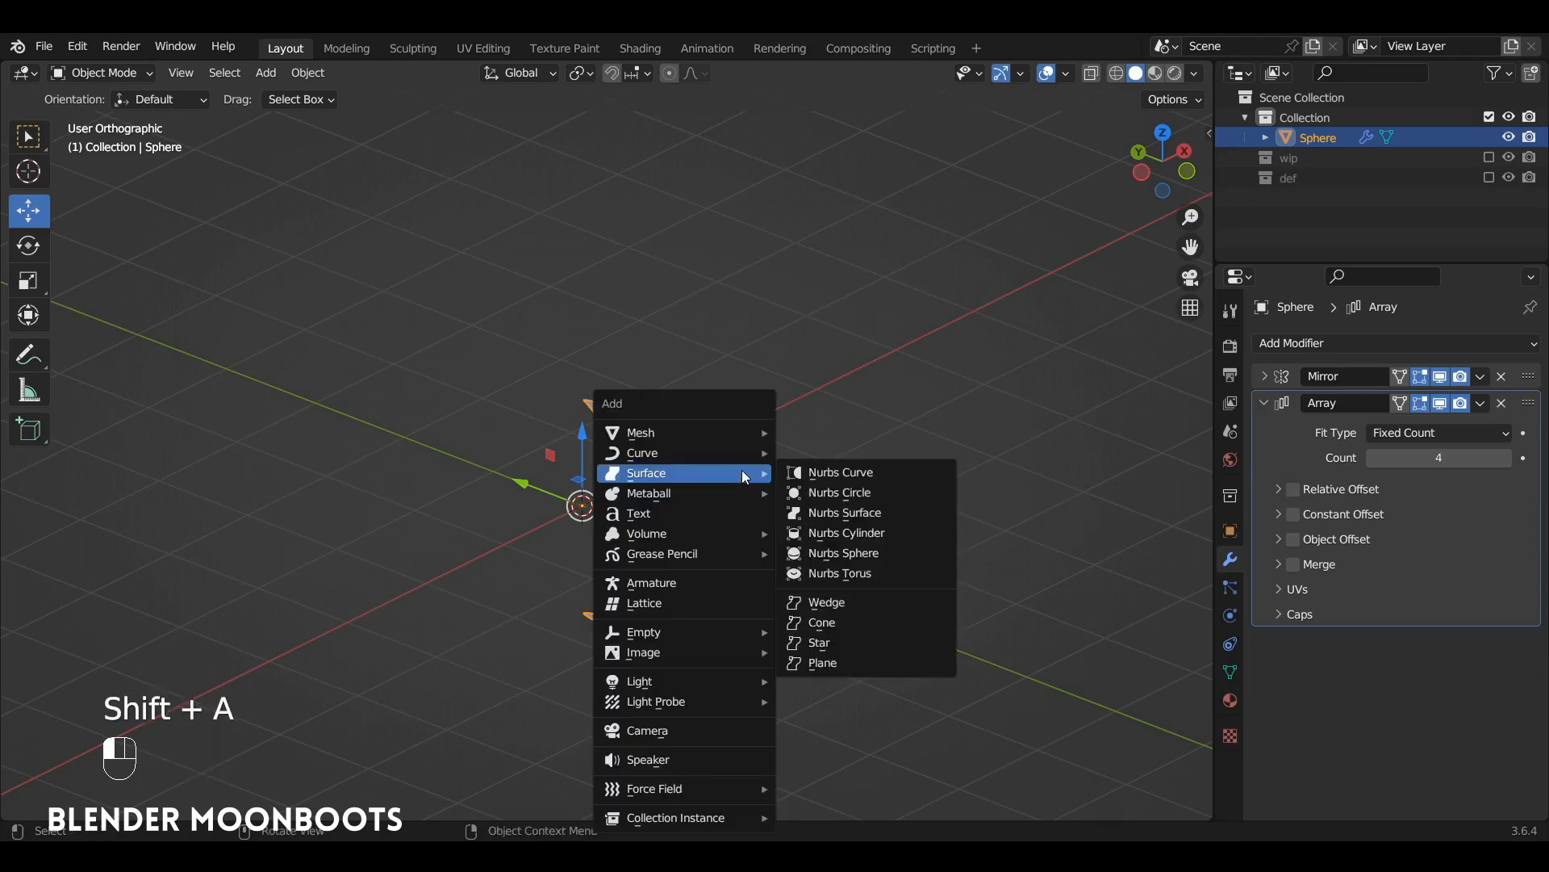
mouse_move(695, 631)
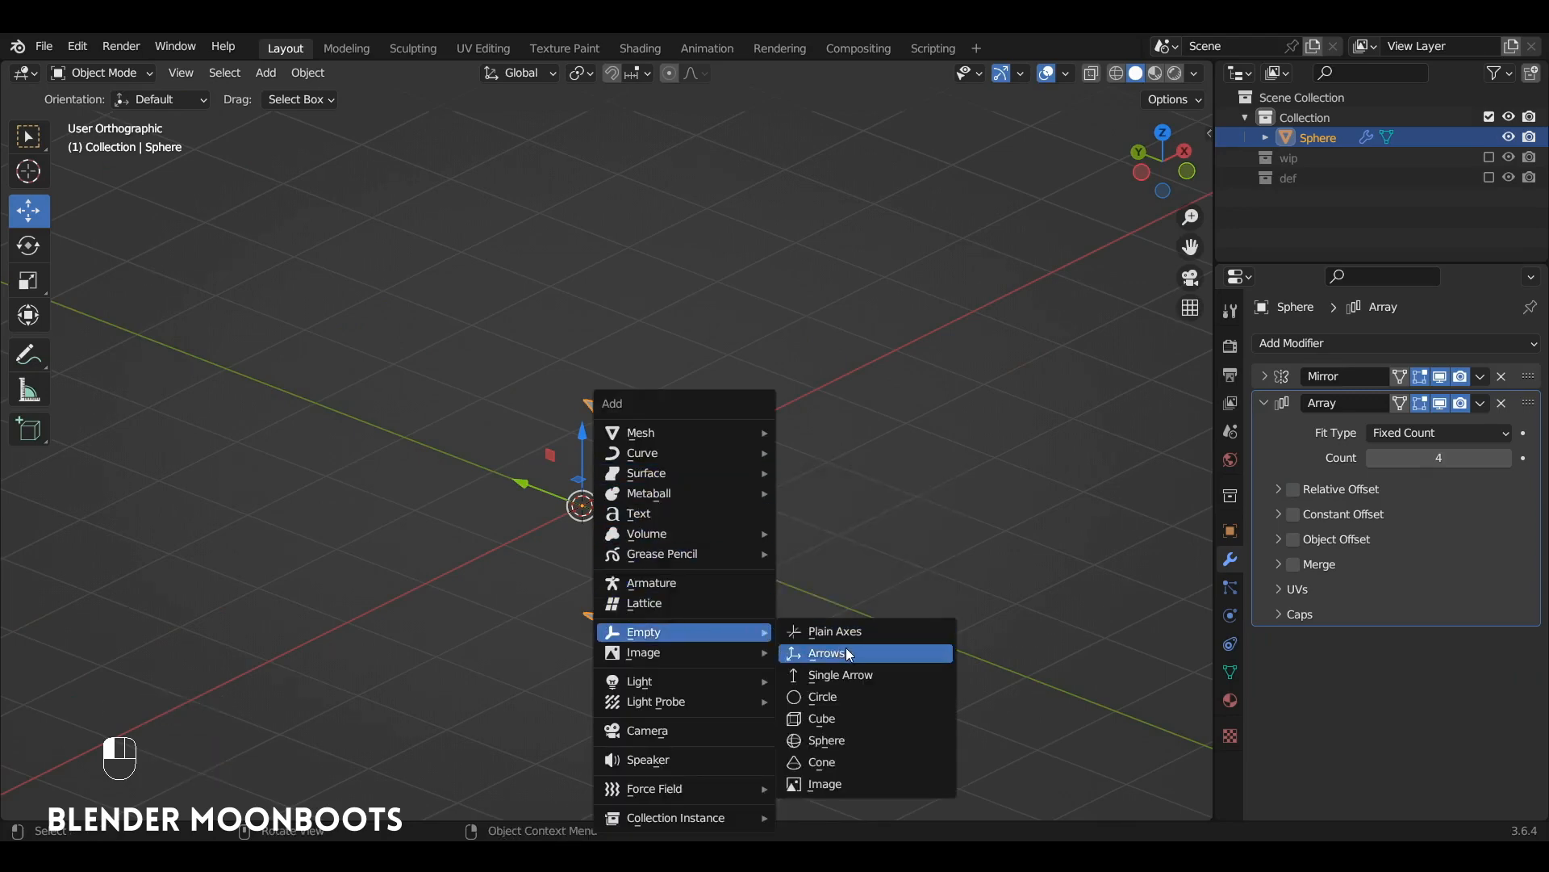
click(858, 739)
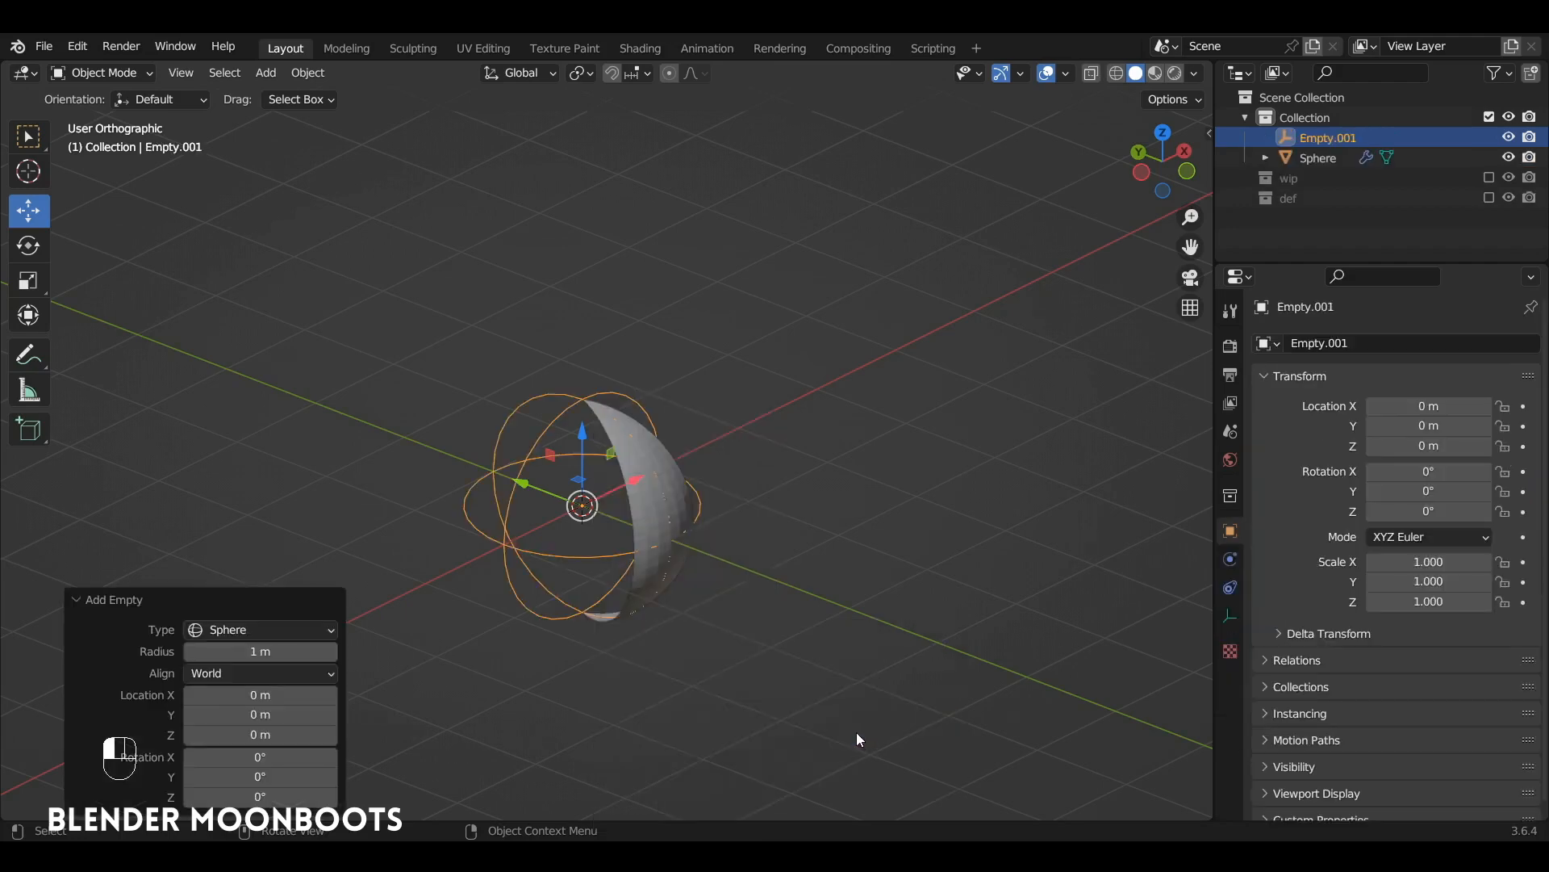
scroll(575, 554, up, 1)
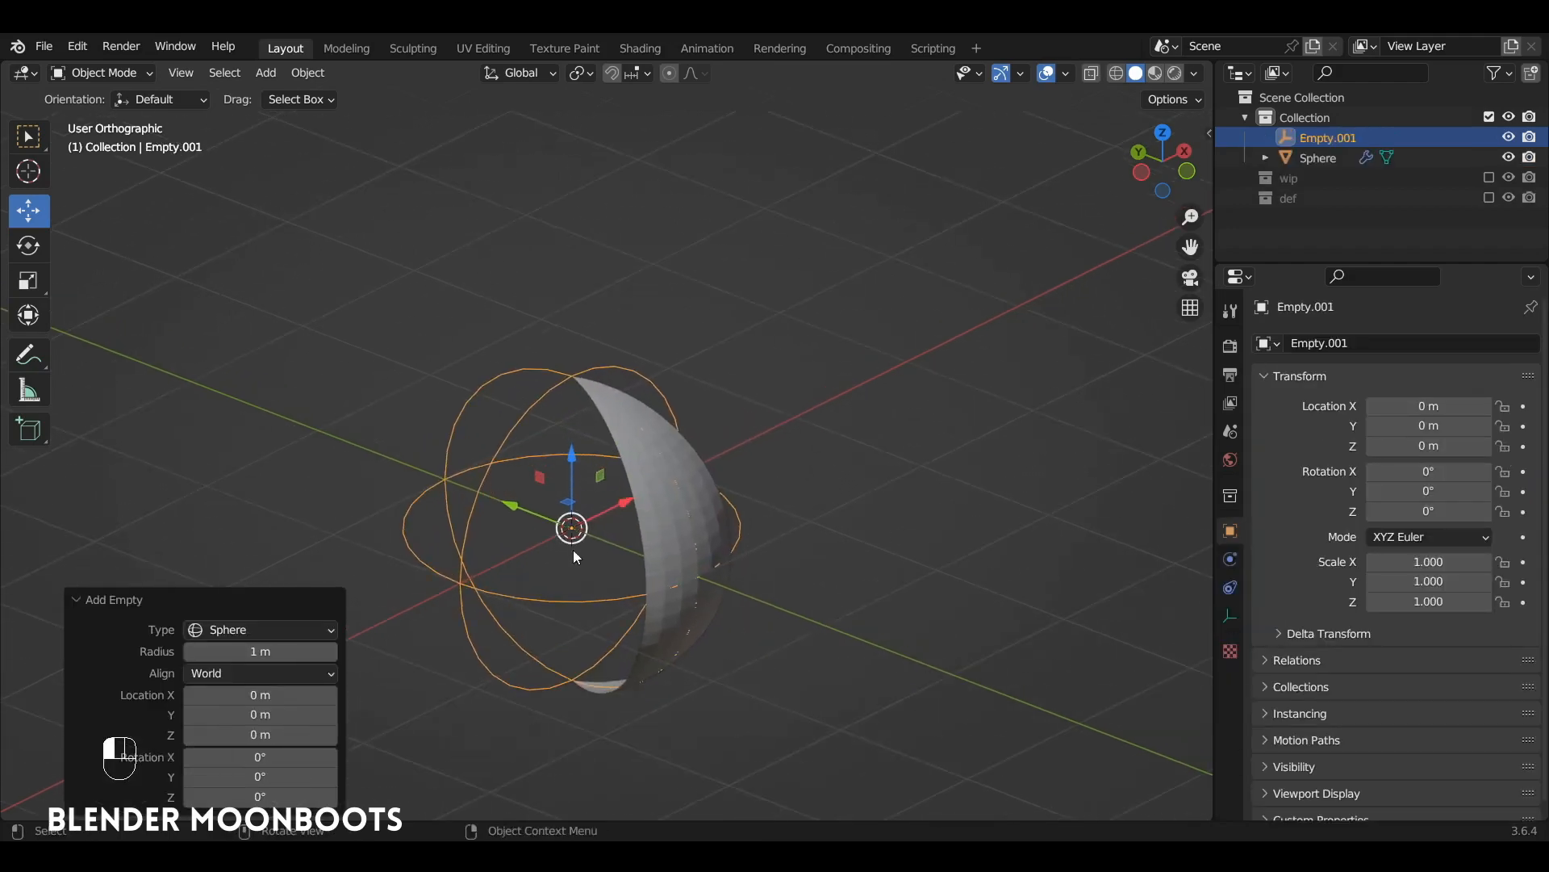
Select the wedge and snap the 3D cursor to its origin.
click(688, 494)
key(shift+s)
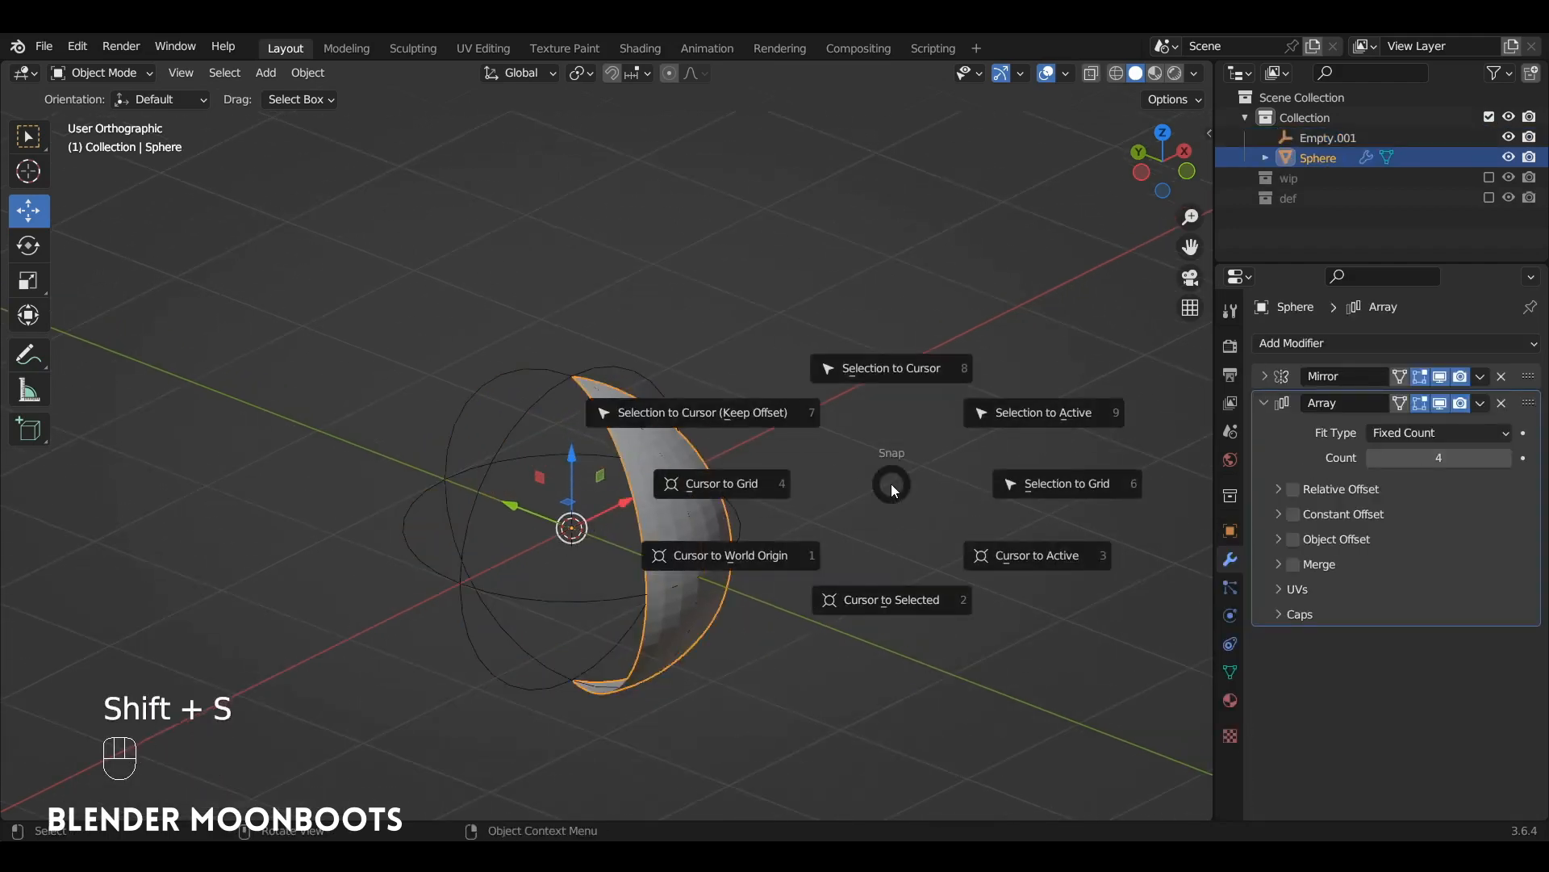
click(856, 598)
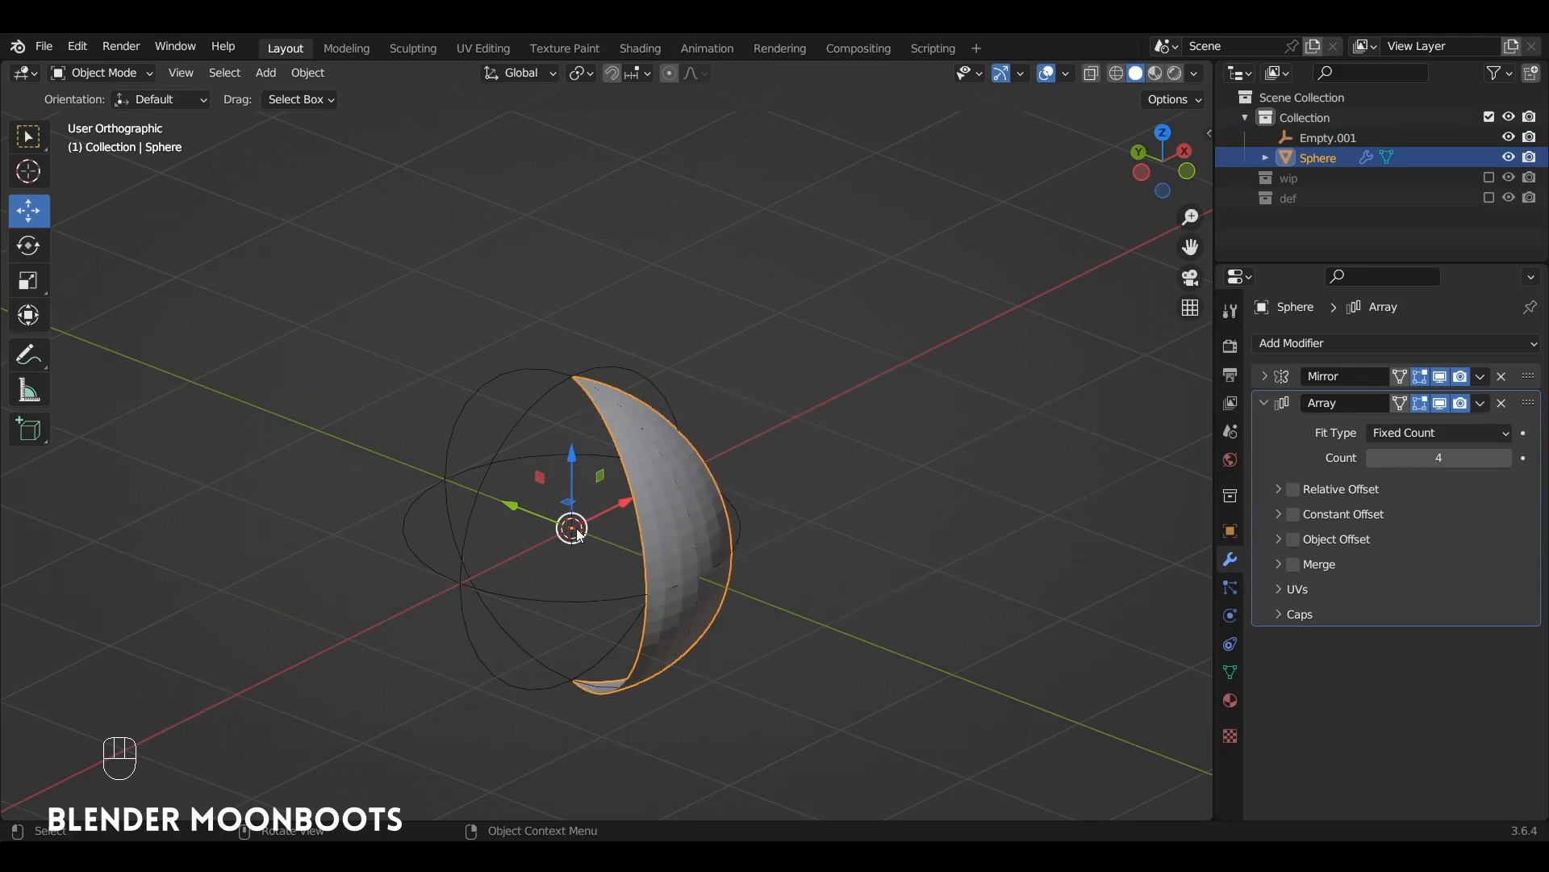
Set the sphere empty's display size to 1.2 m in its object data settings.
click(479, 576)
alt+drag(479, 576, 597, 566)
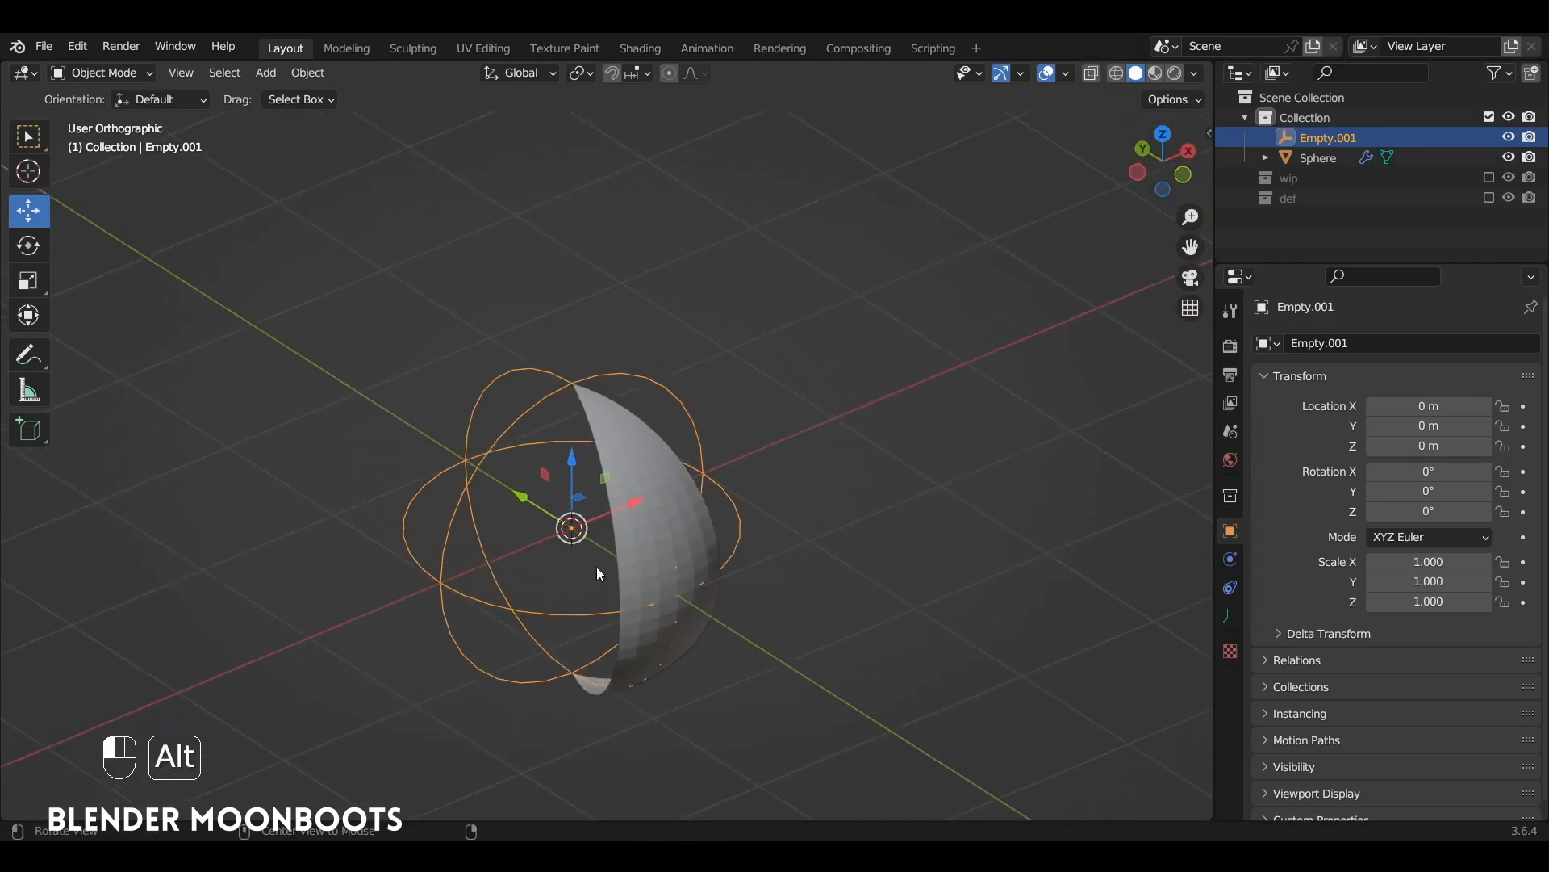
click(1230, 618)
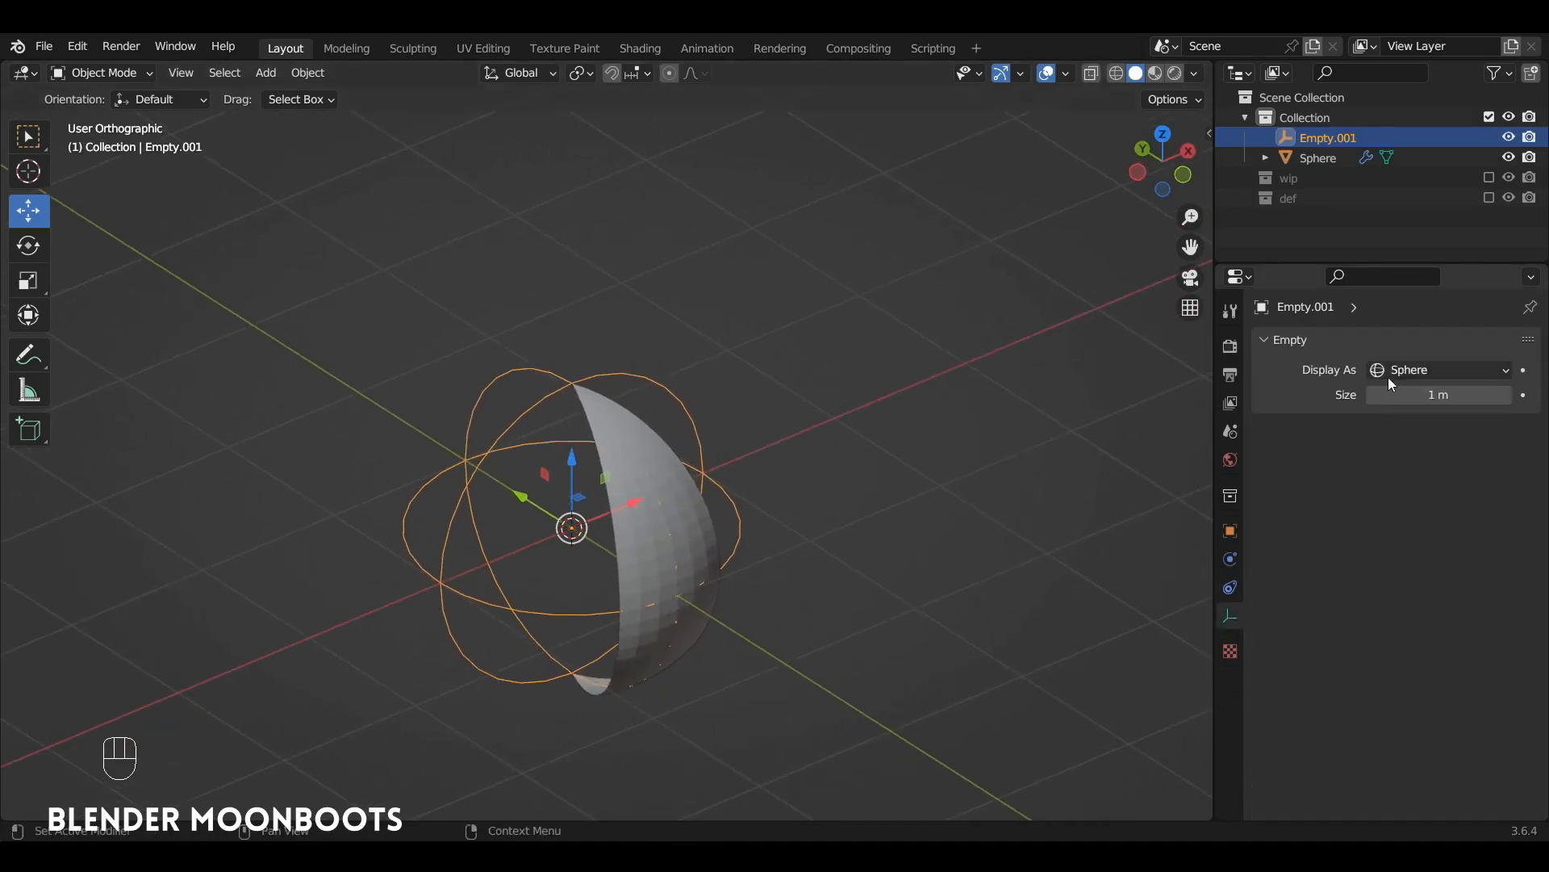
click(1422, 393)
text(1.2)
key(Return)
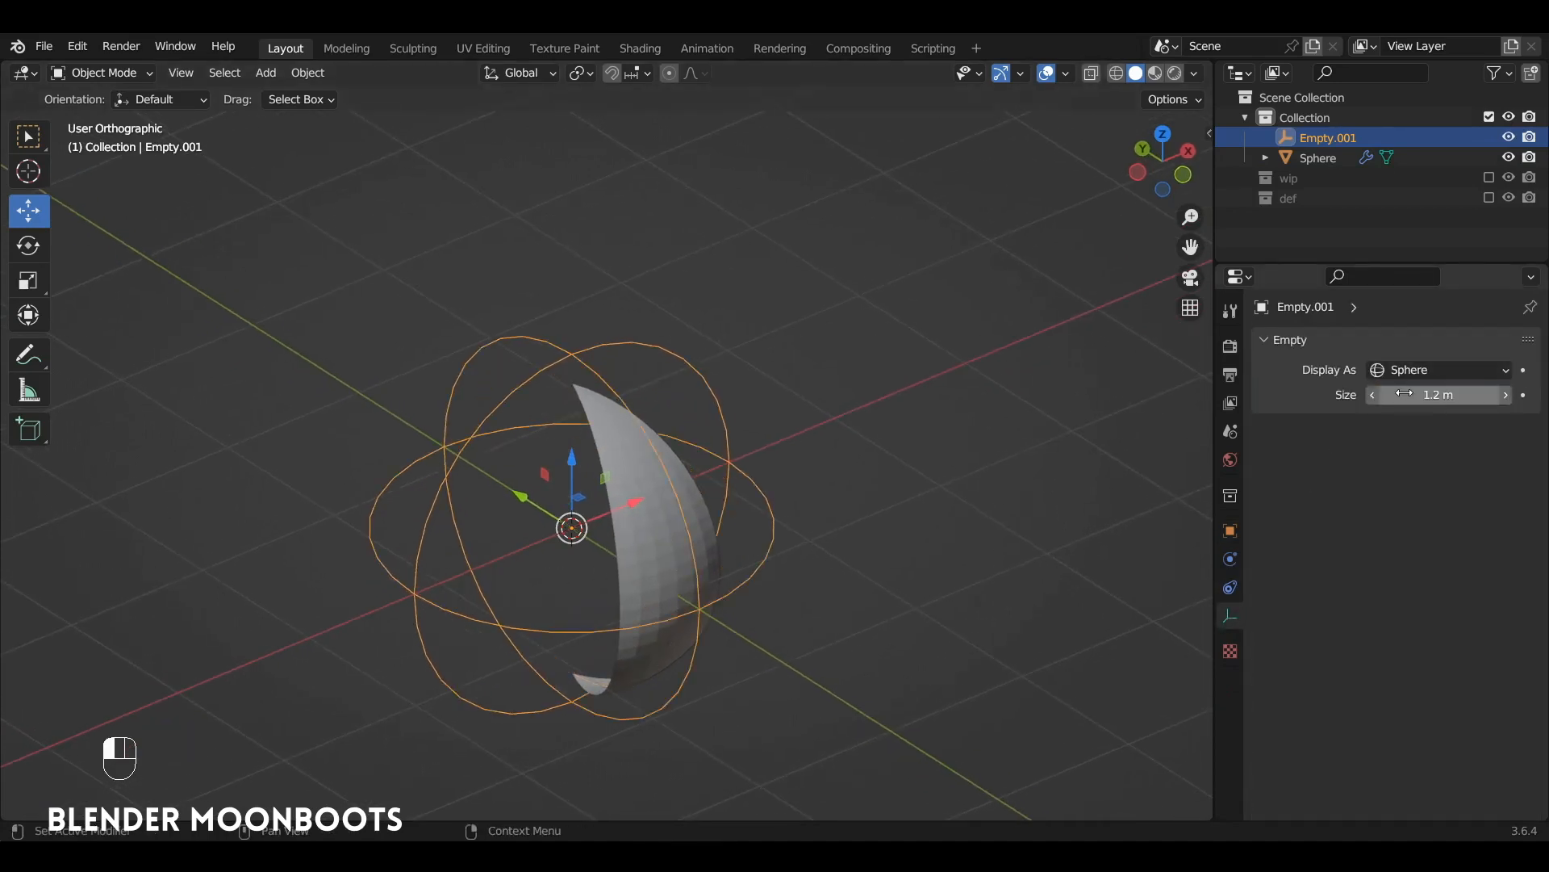
Set the wedge's Array count to 8.
click(705, 496)
alt+drag(704, 501, 726, 502)
click(1230, 559)
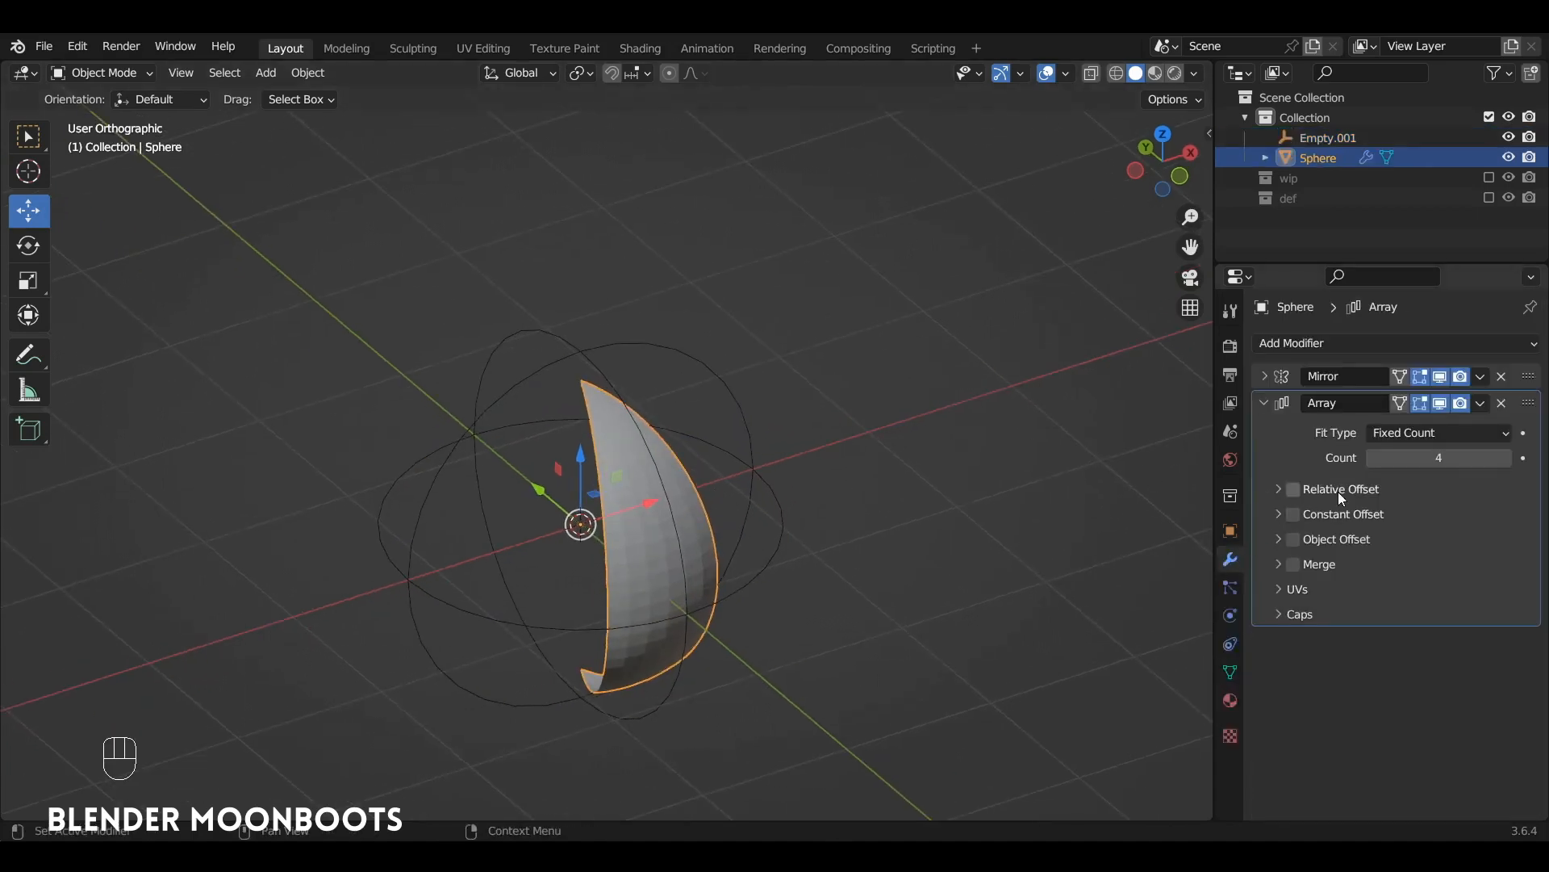
click(1506, 457)
click(1507, 458)
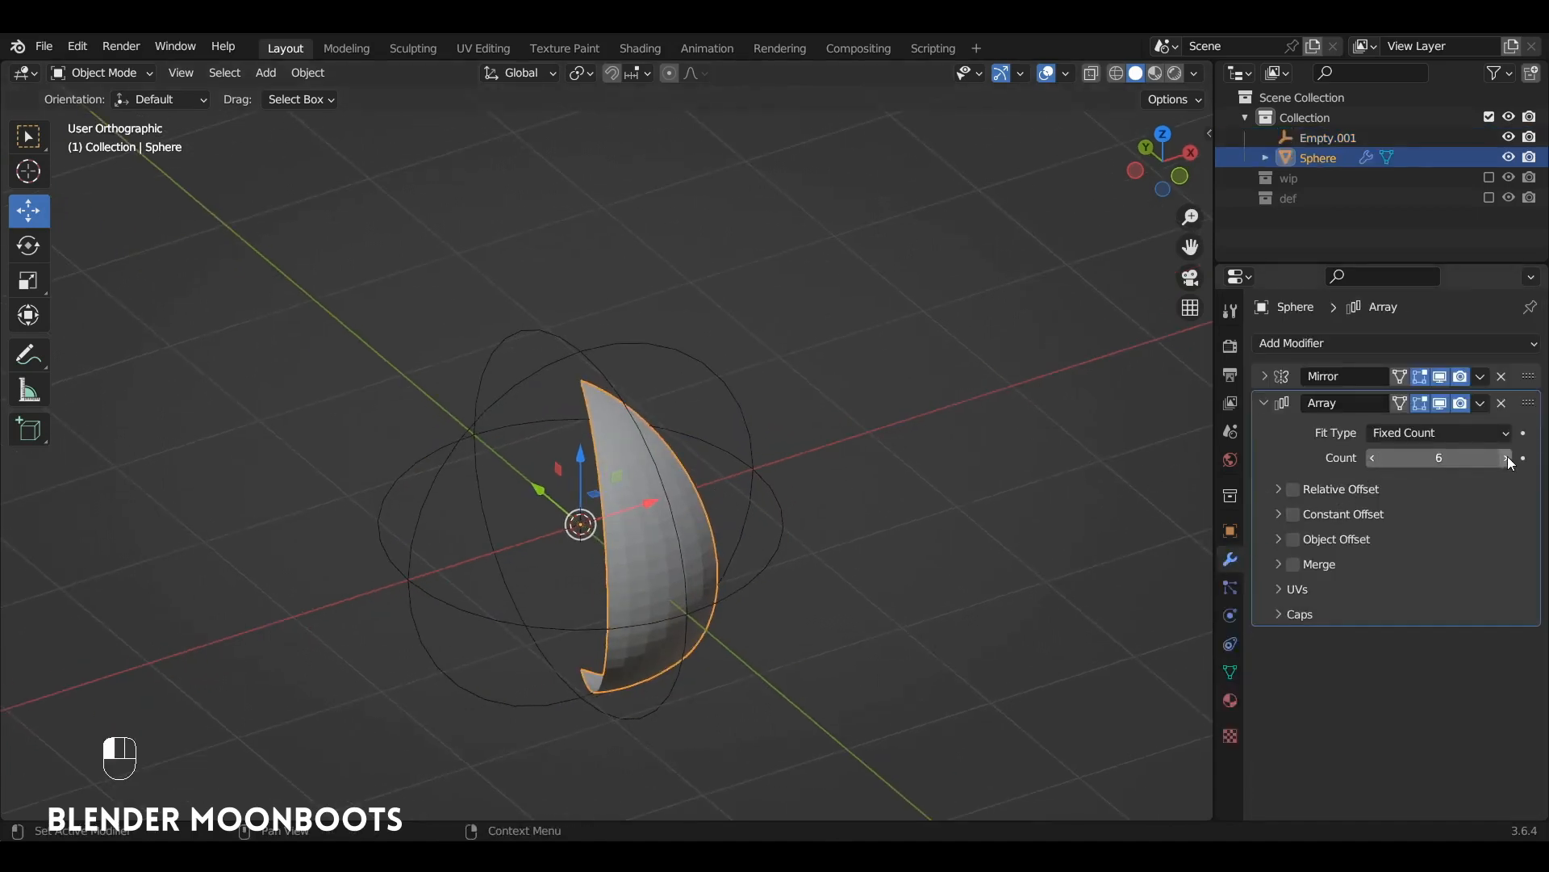
click(1507, 457)
Enable the Array's Object Offset with the sphere empty as its object, and select the empty.
click(1277, 539)
click(1502, 568)
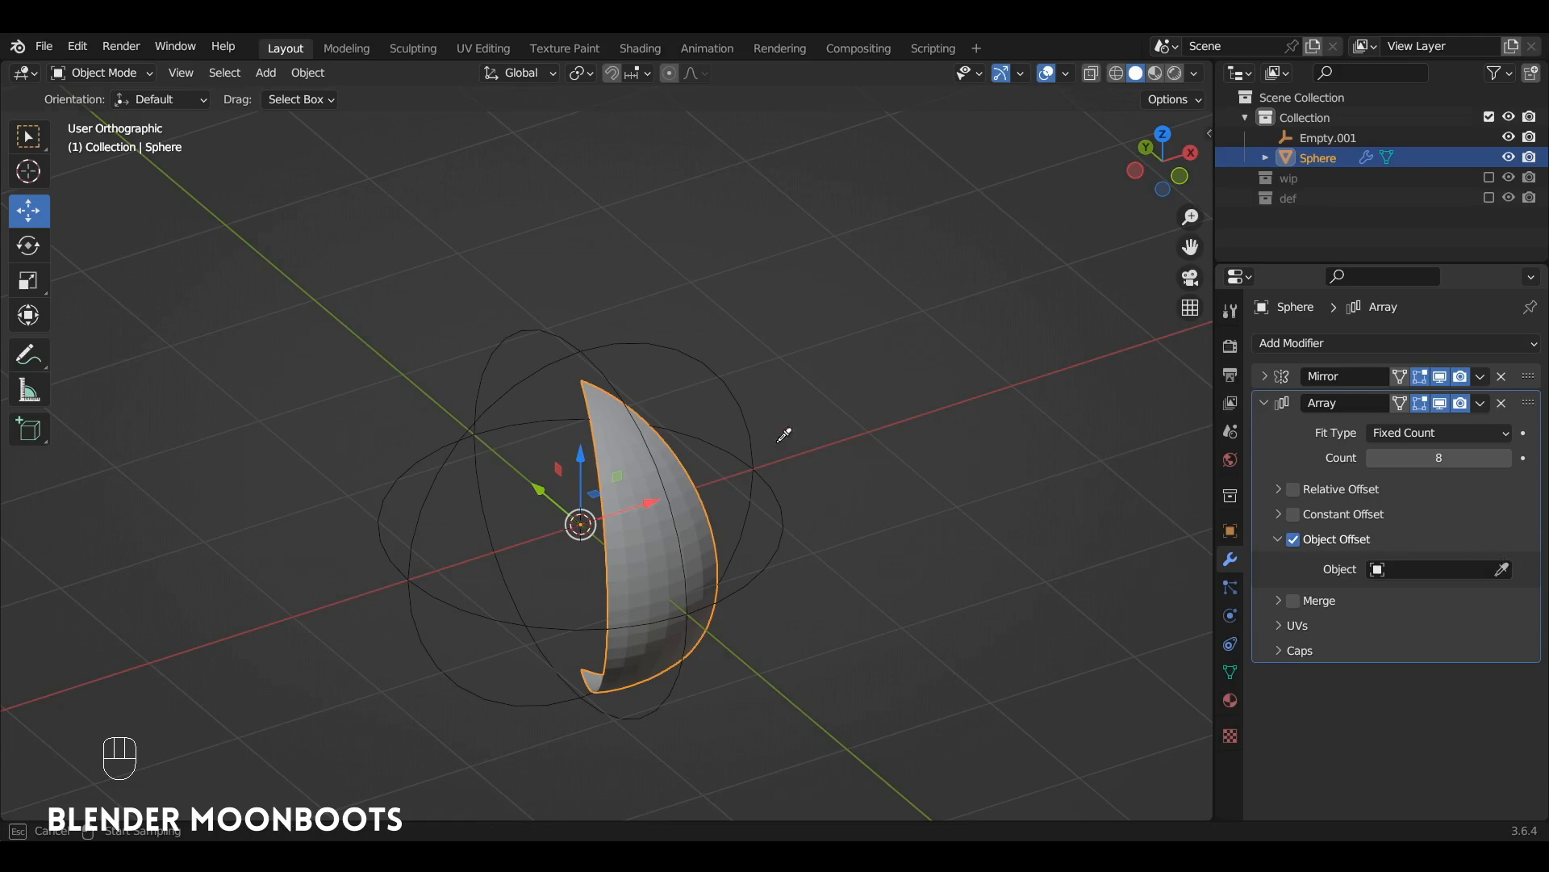
click(471, 432)
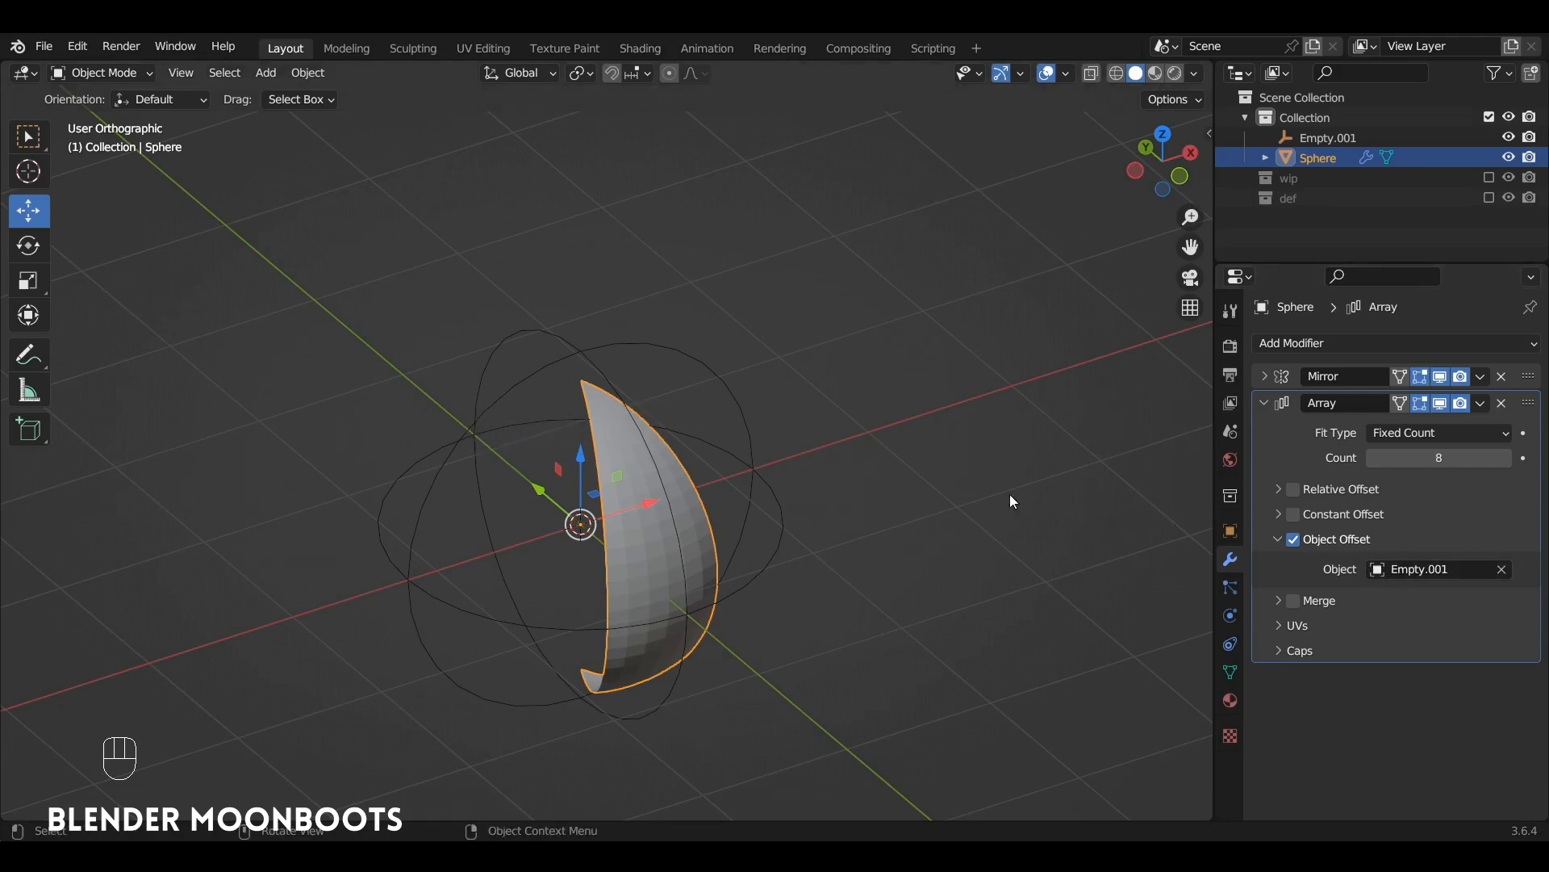
click(510, 431)
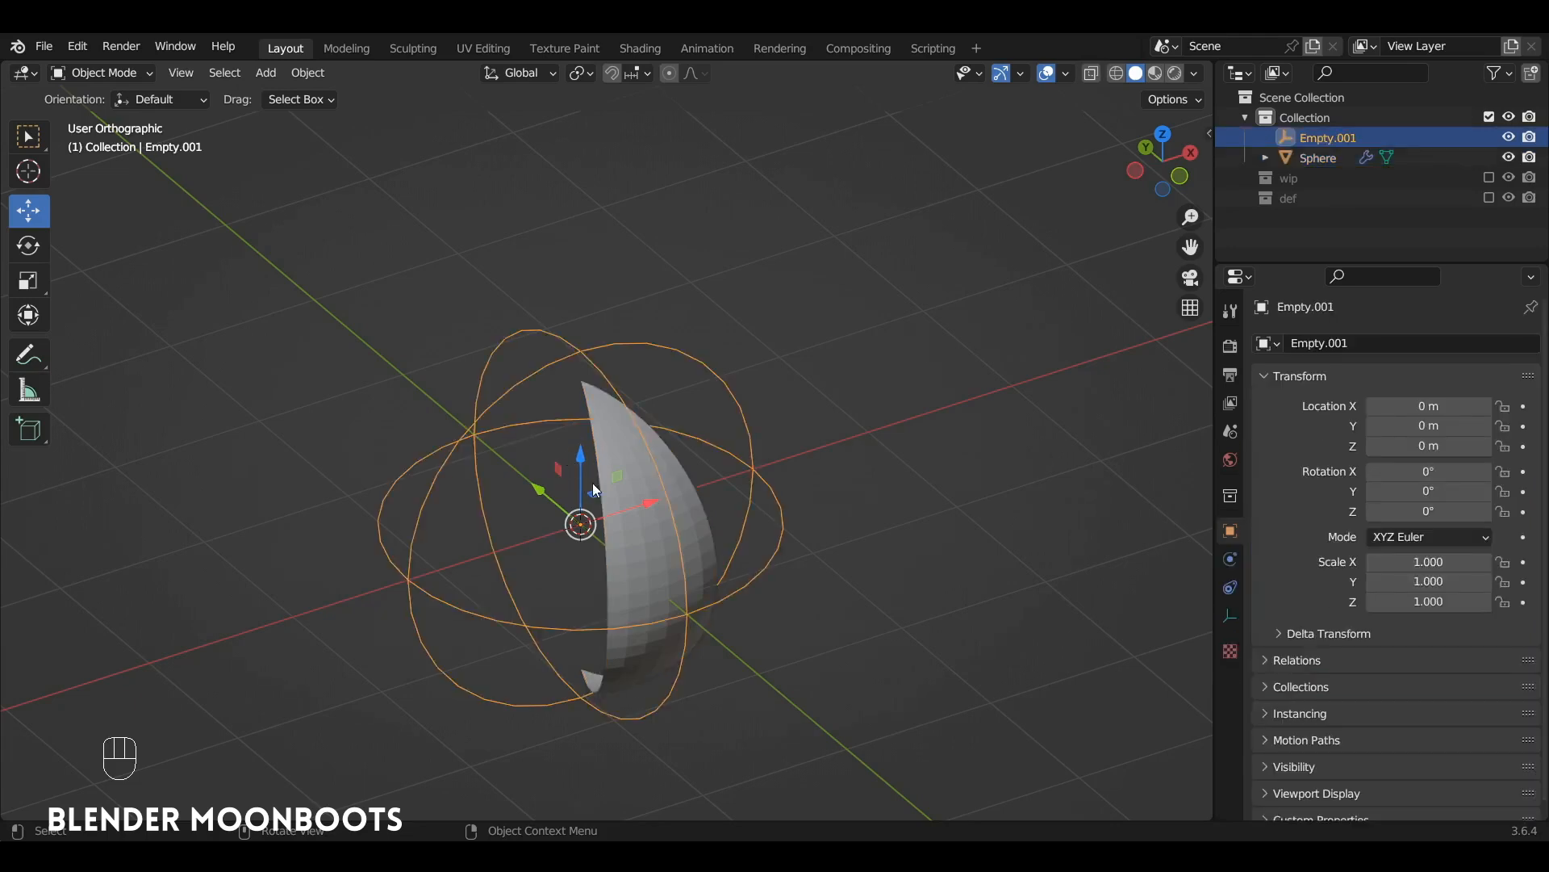
Try moving and scaling the sphere empty, undoing each transform.
key(g)
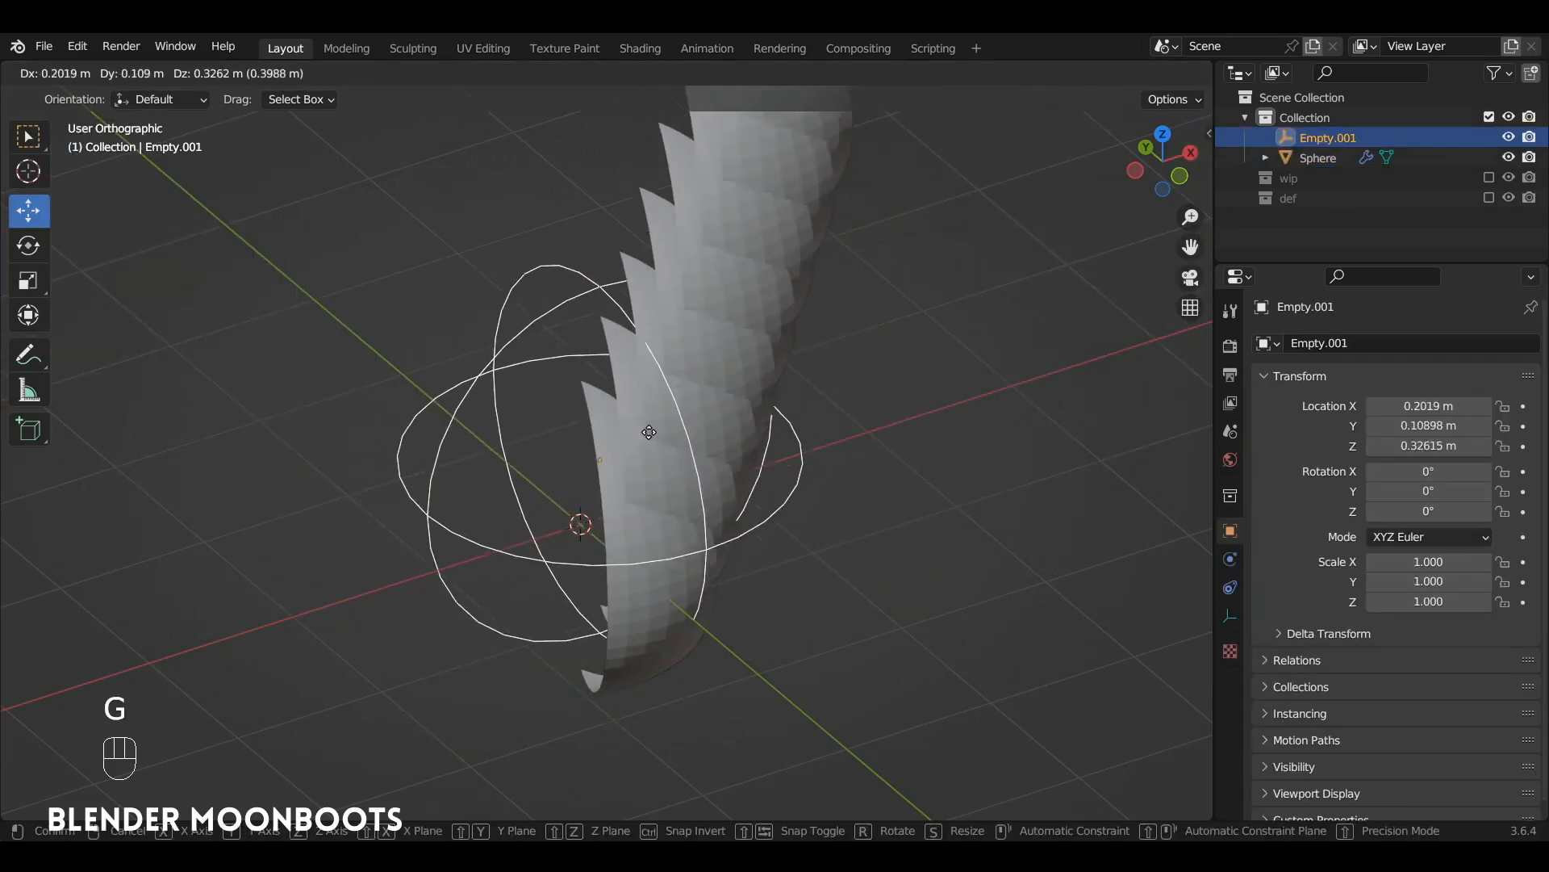
key(ctrl+z)
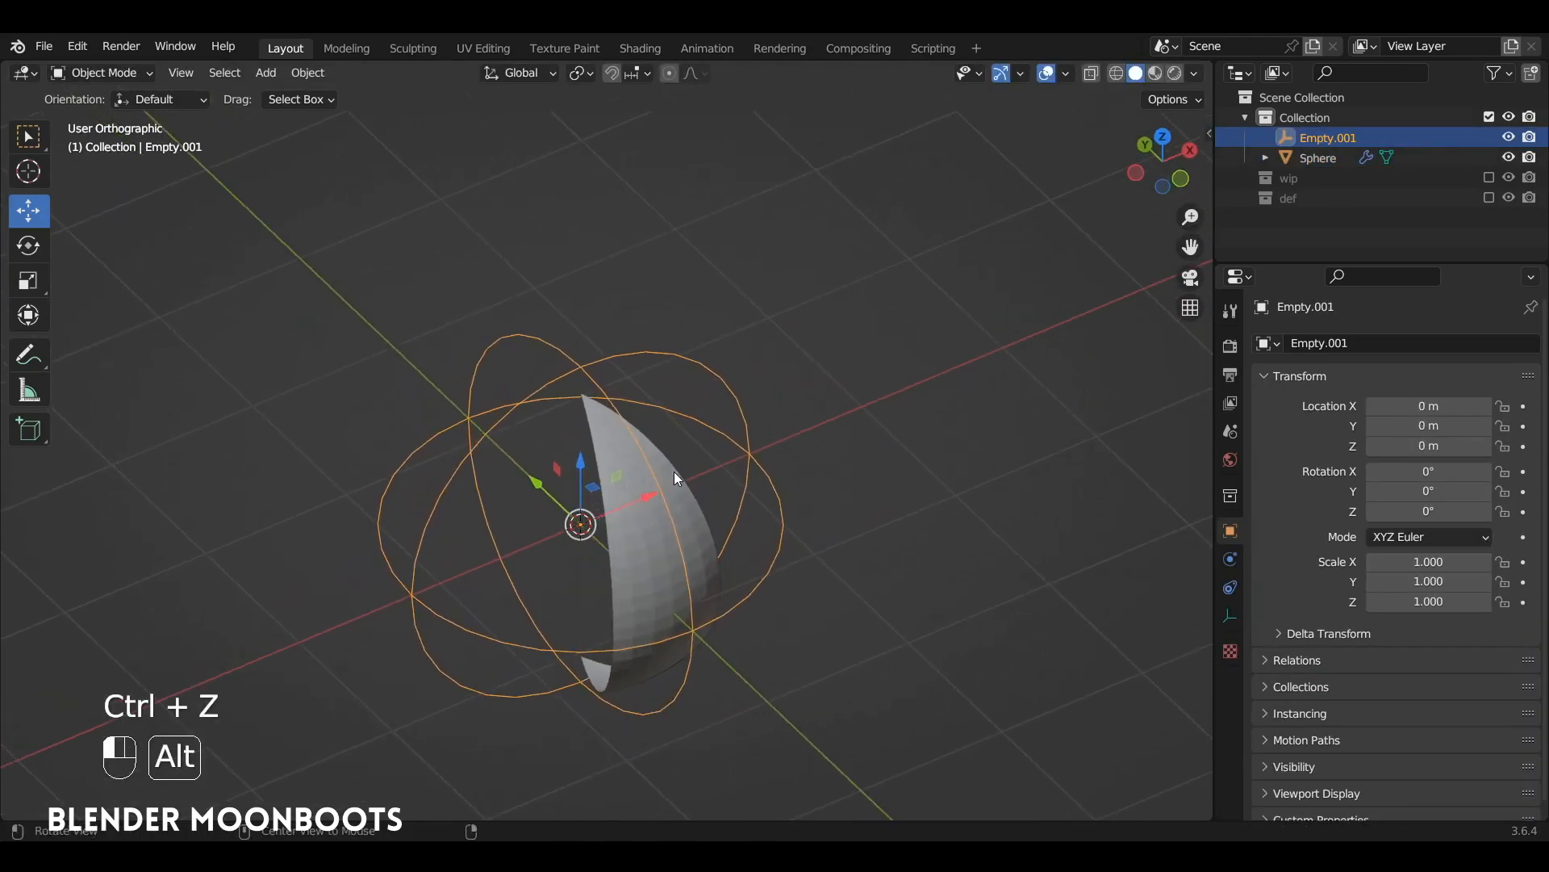
key(s)
key(ctrl+z)
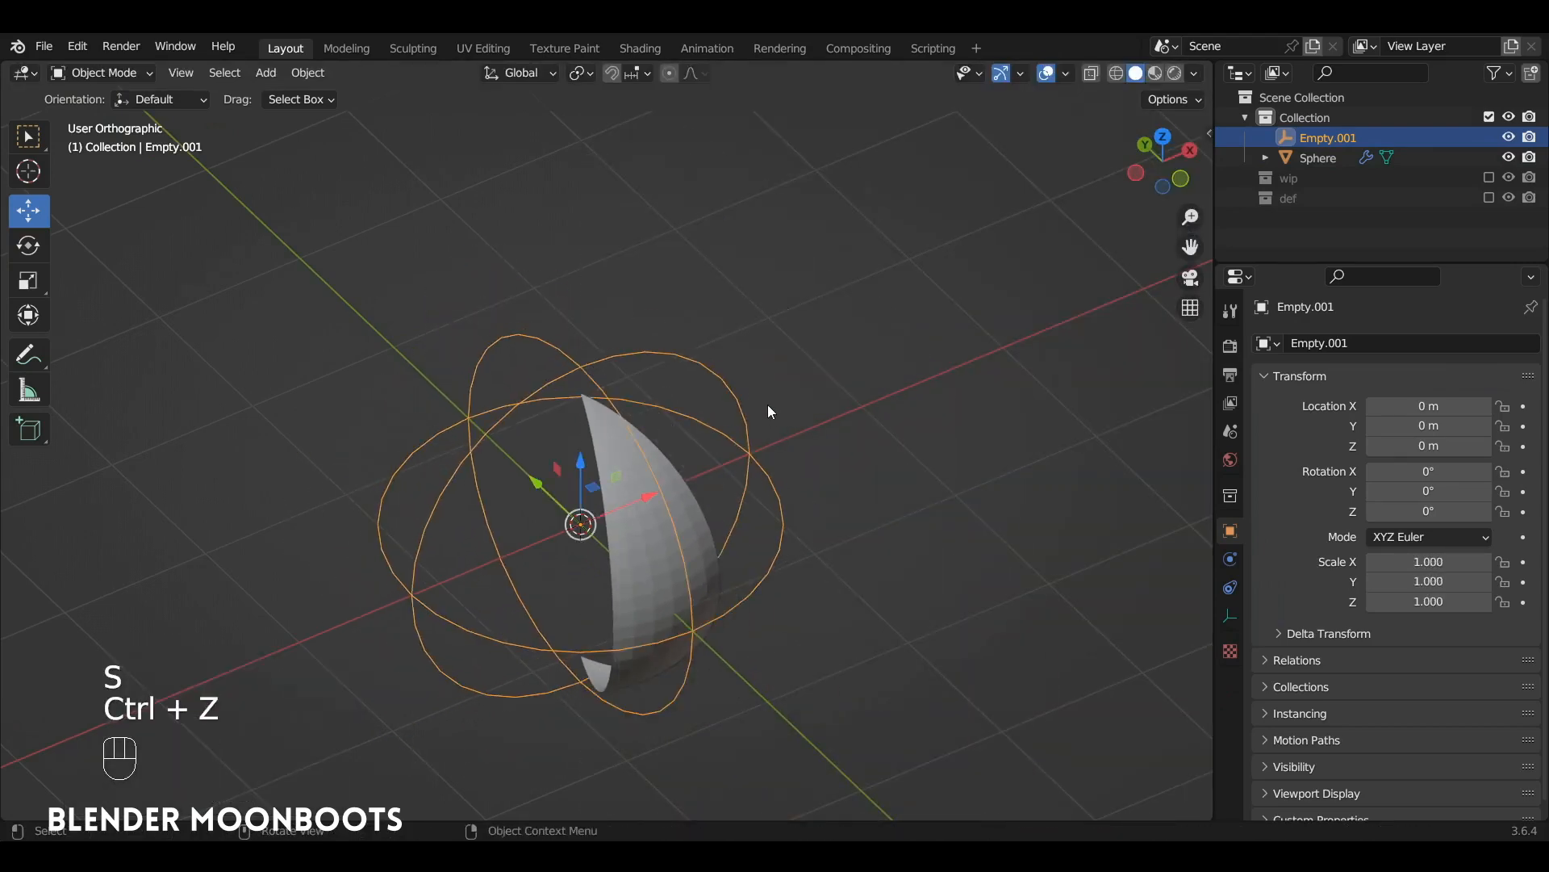
Rotate the sphere empty 45° about the global Z axis so the arrayed wedges close into a full sphere.
key(r)
key(z)
key(ctrl)
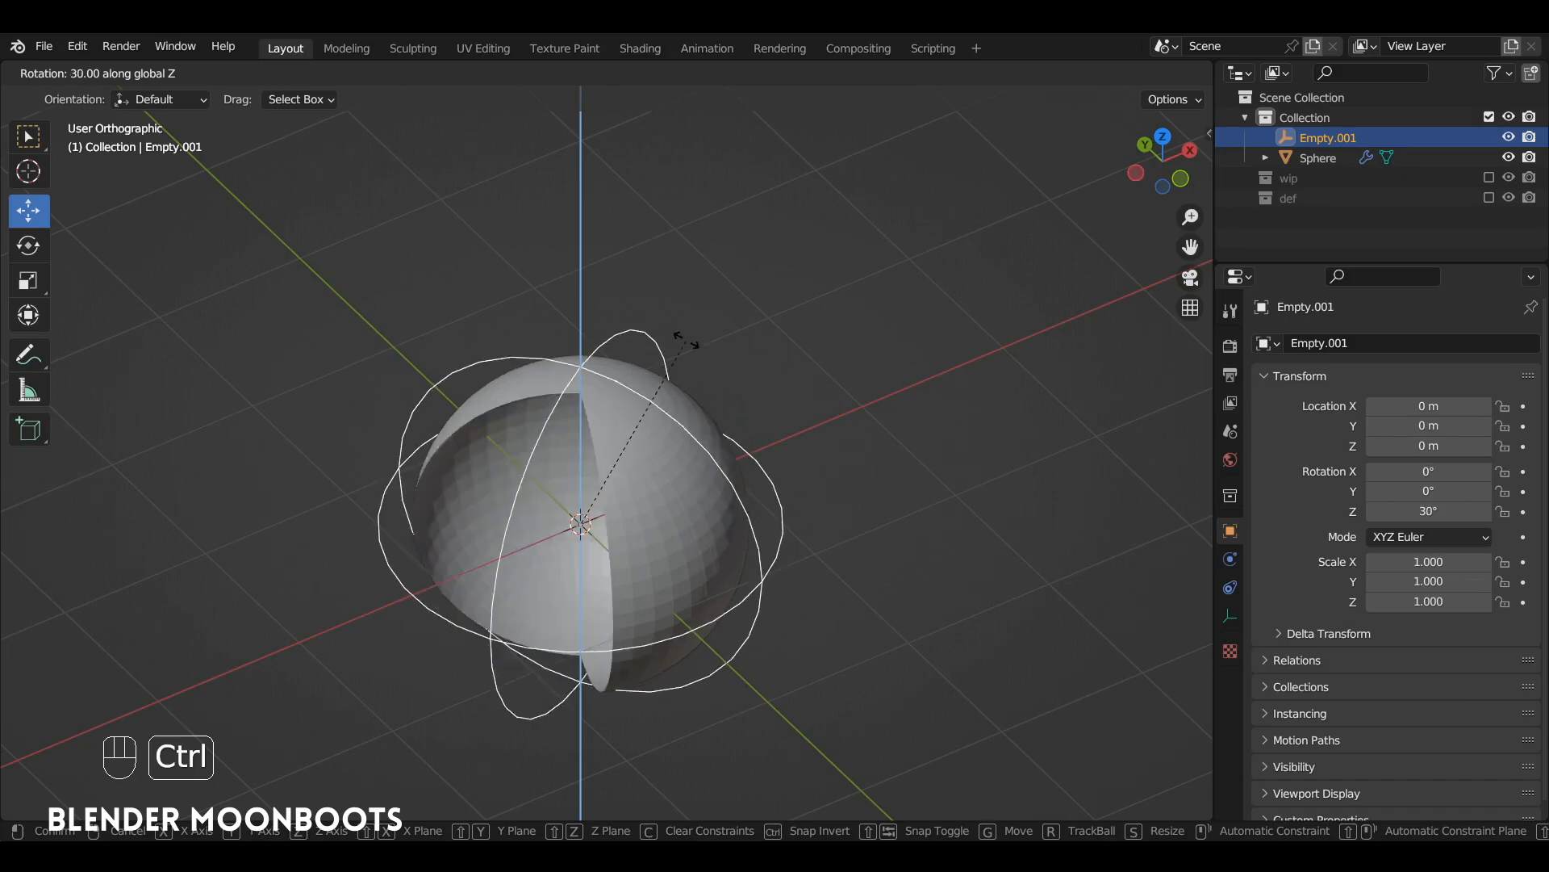
click(632, 341)
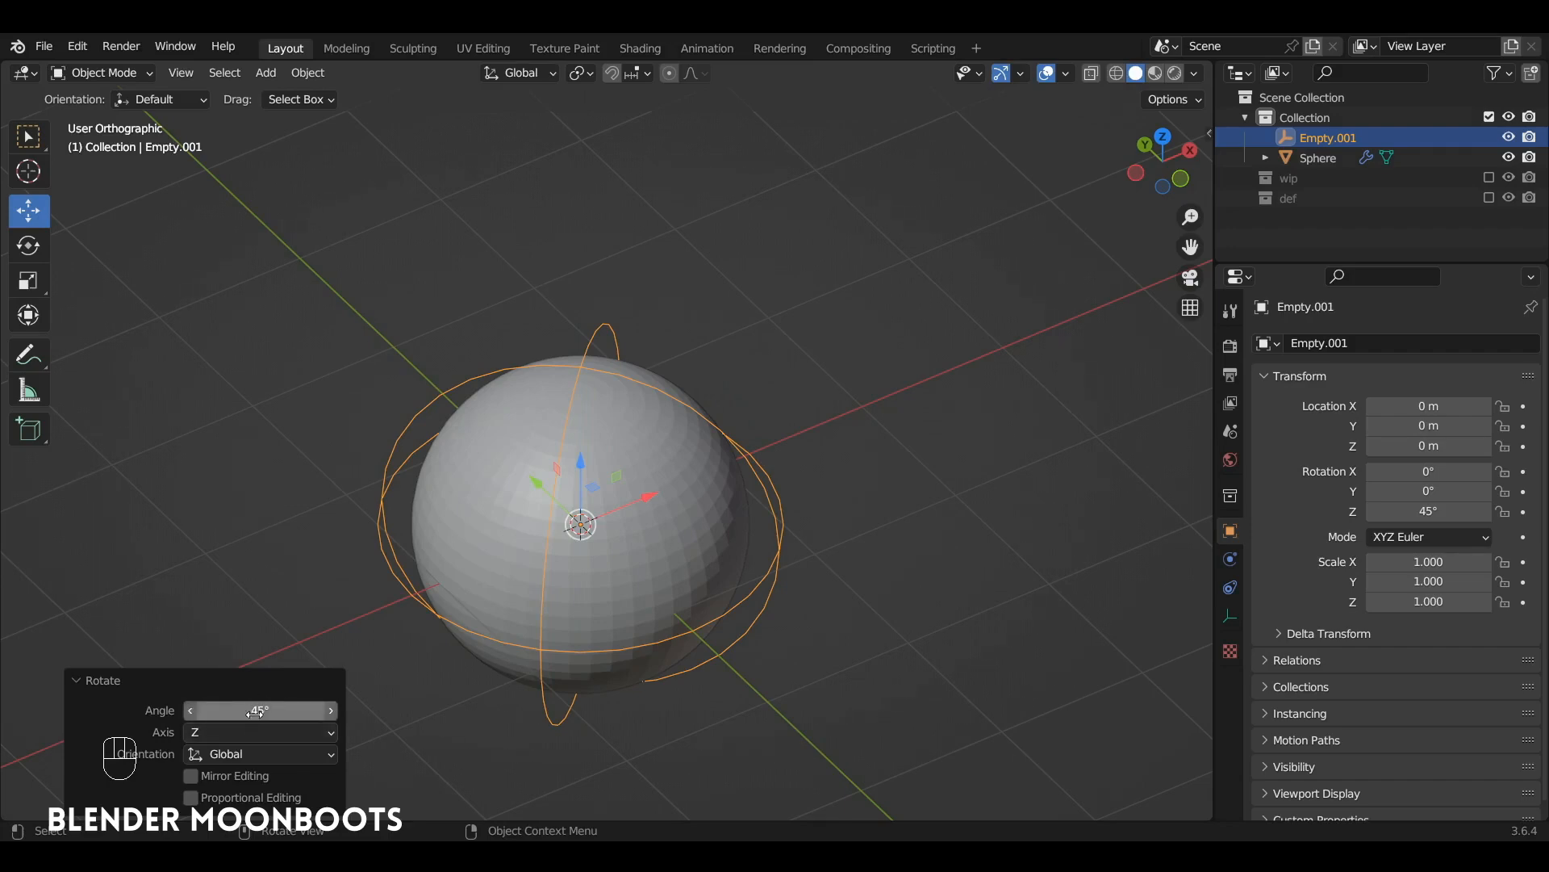
alt+drag(591, 529, 683, 444)
ctrl+alt+drag(683, 444, 743, 386)
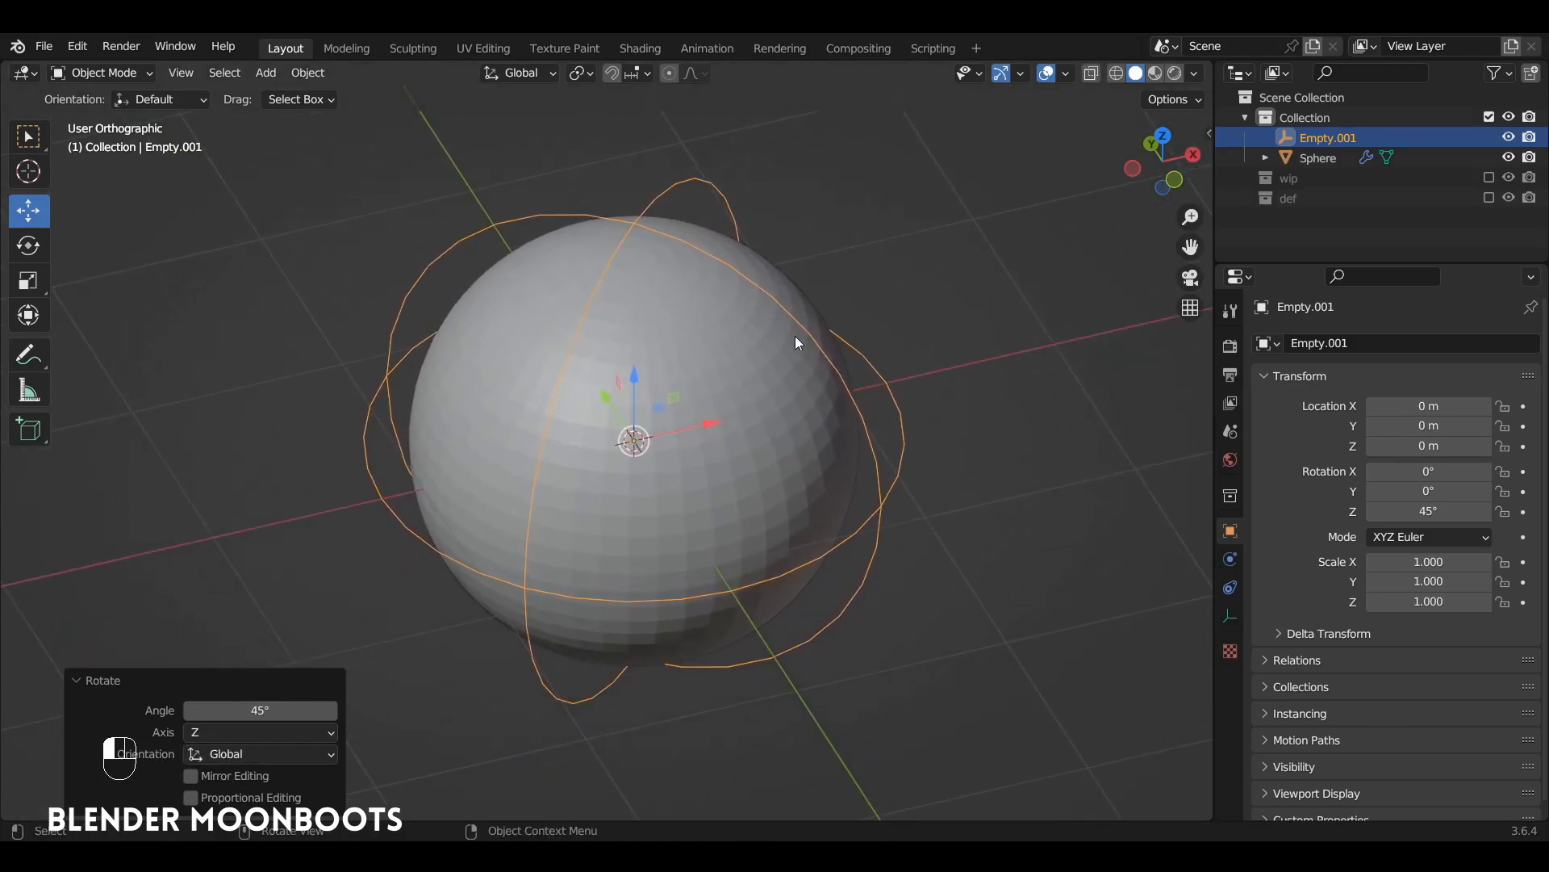
Knife-cut the sphere wedge diagonally in top view, from its straight centre edge near the pole to its bottom edge.
click(701, 426)
key(Tab)
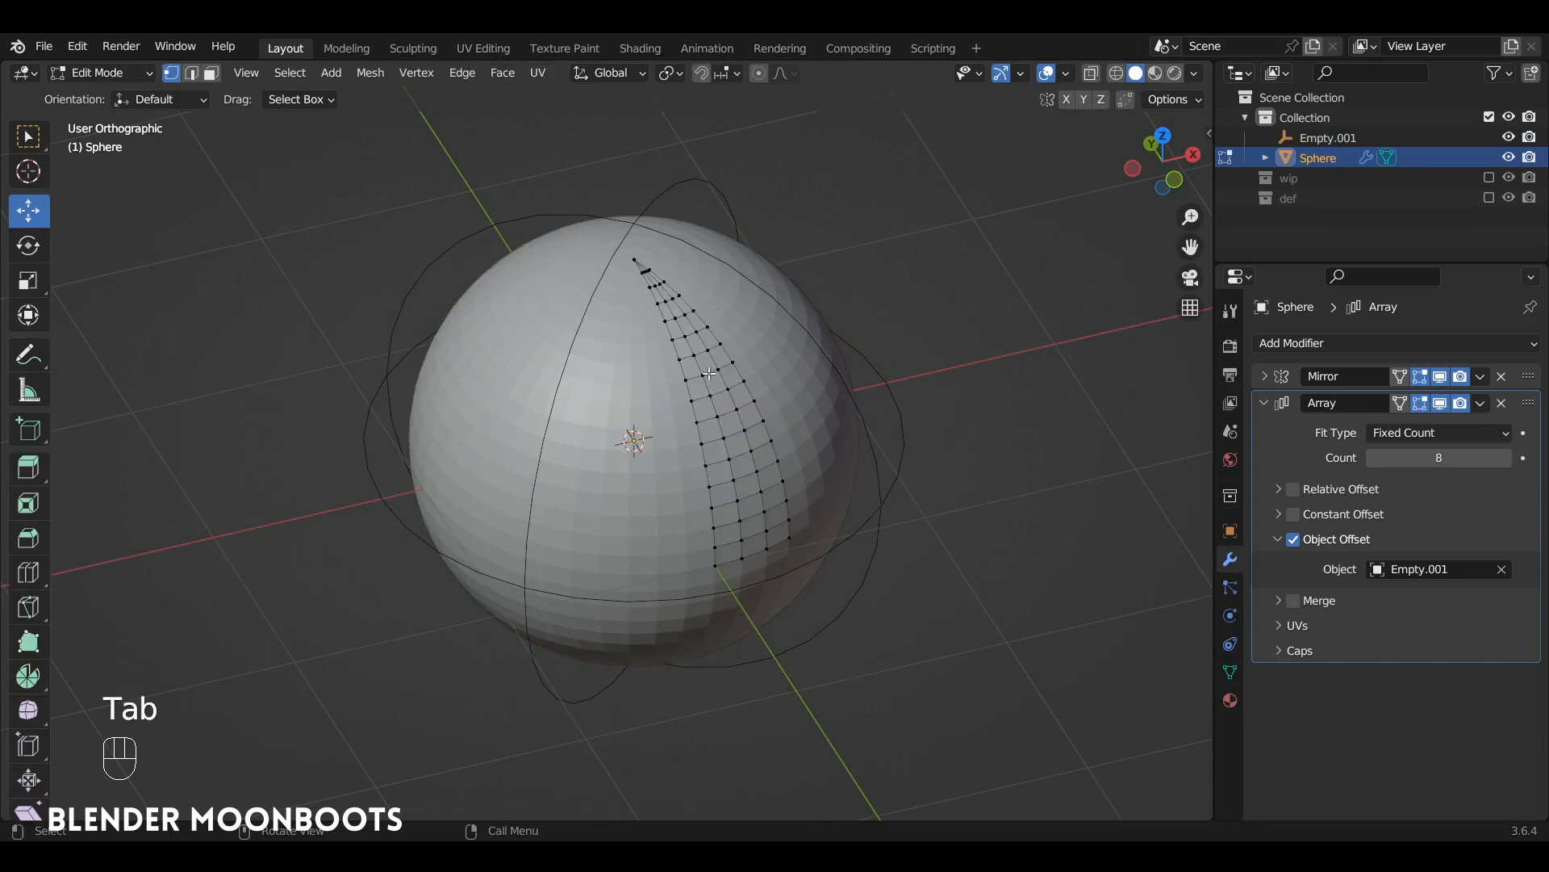
key(Tab)
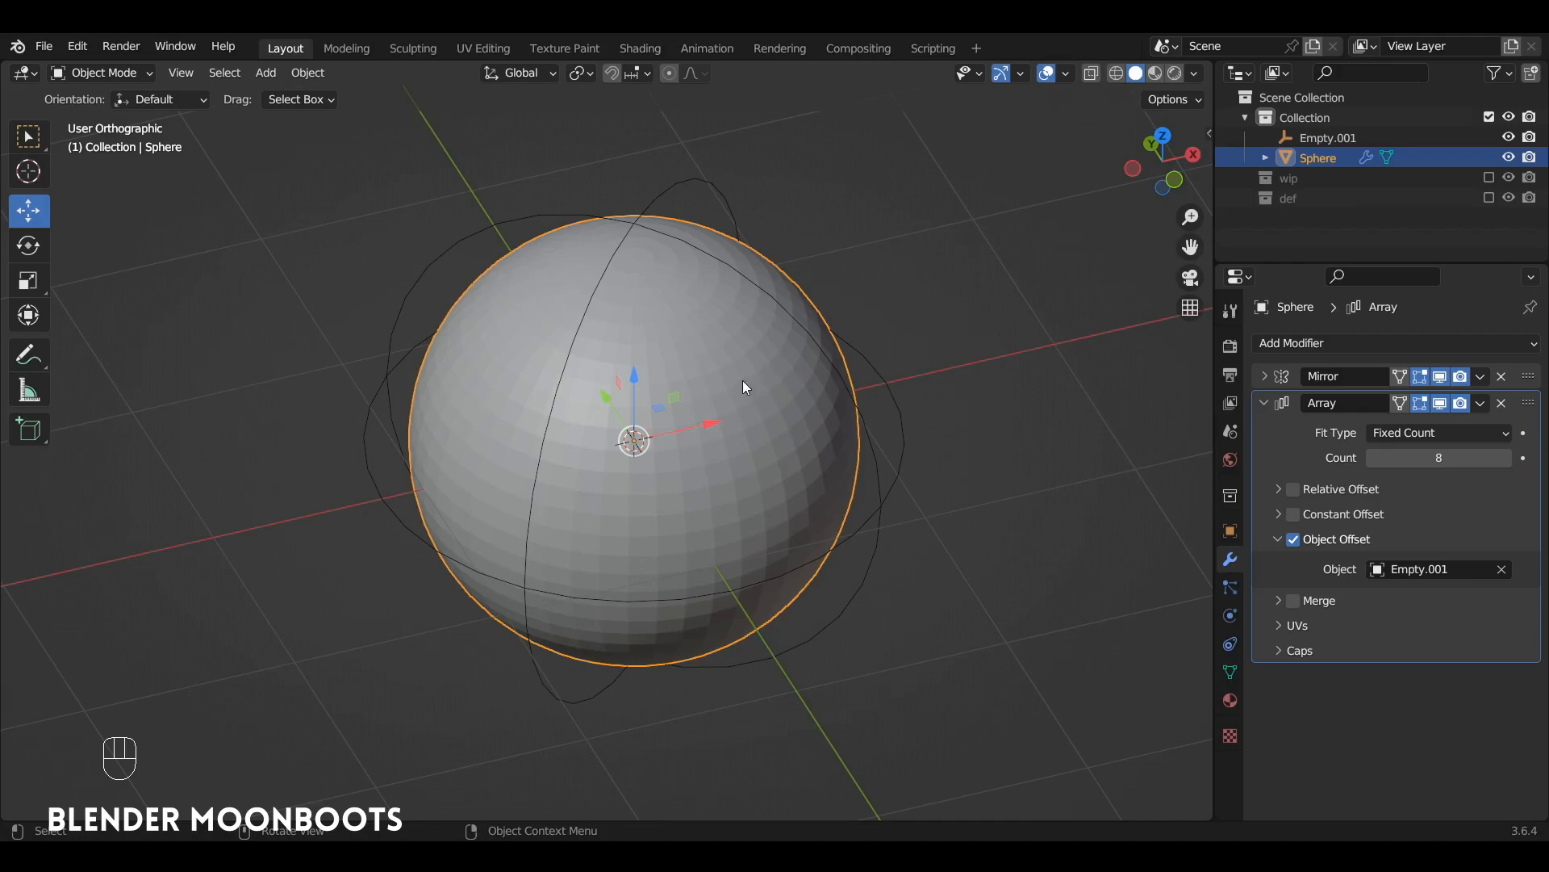
key(Tab)
key(KP_7)
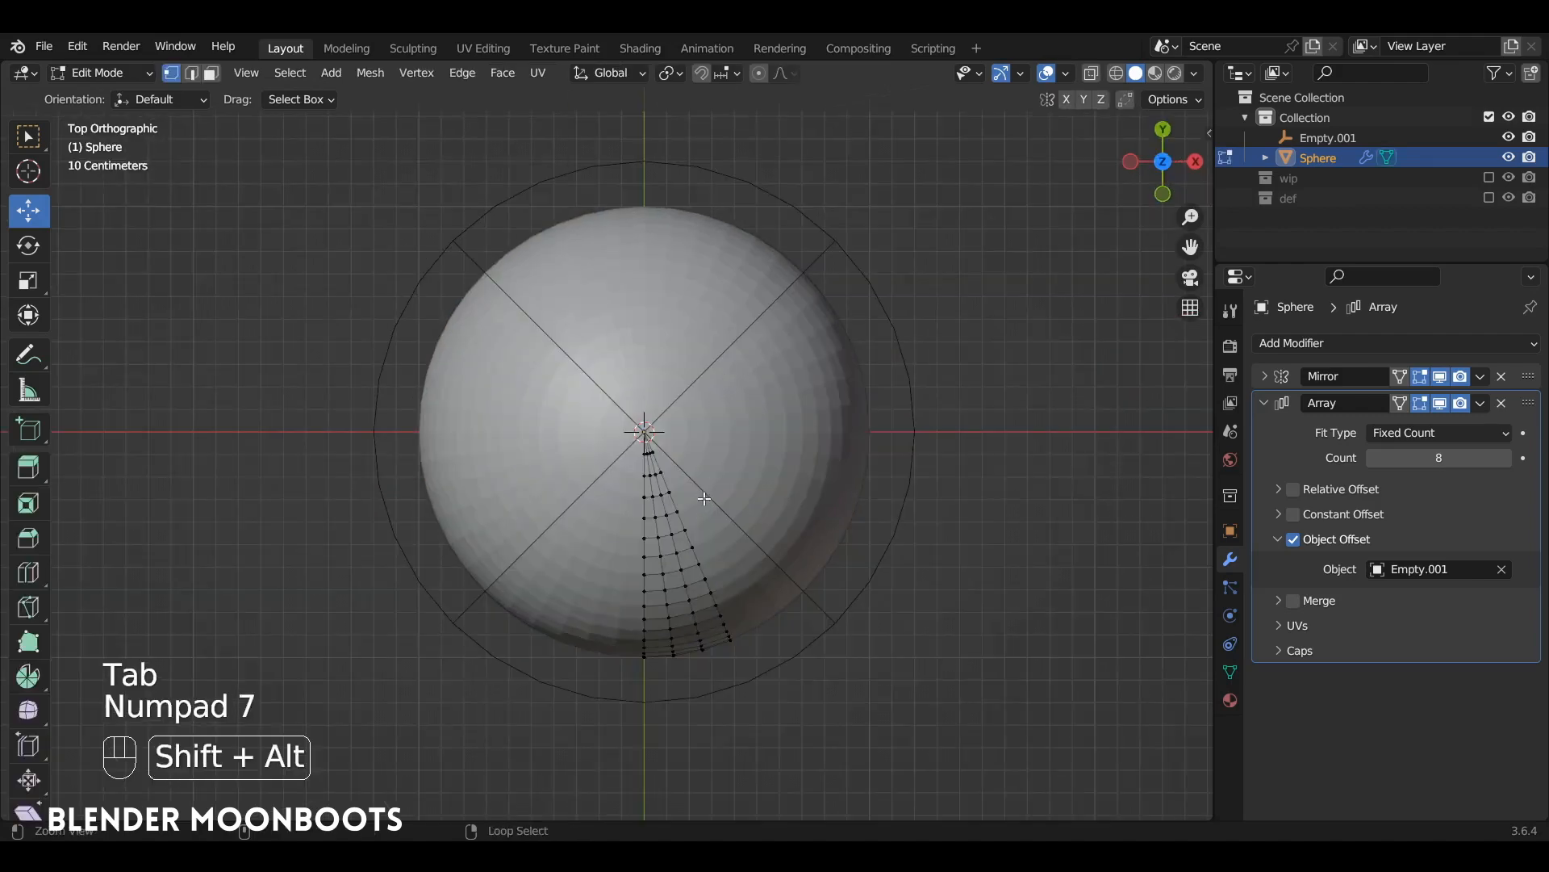
alt+shift+drag(704, 498, 636, 290)
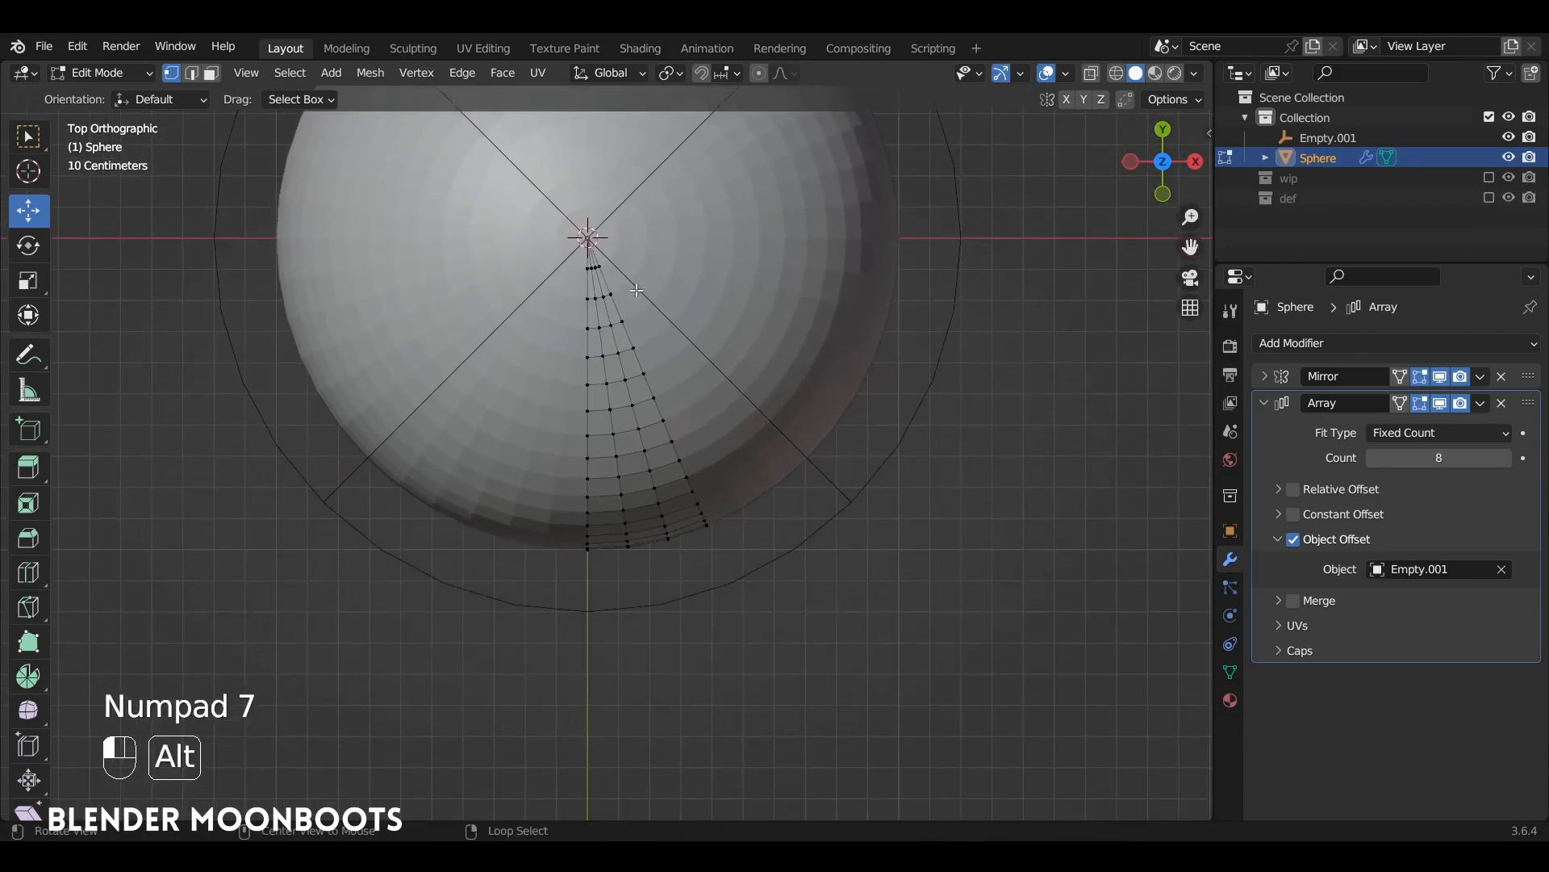
key(k)
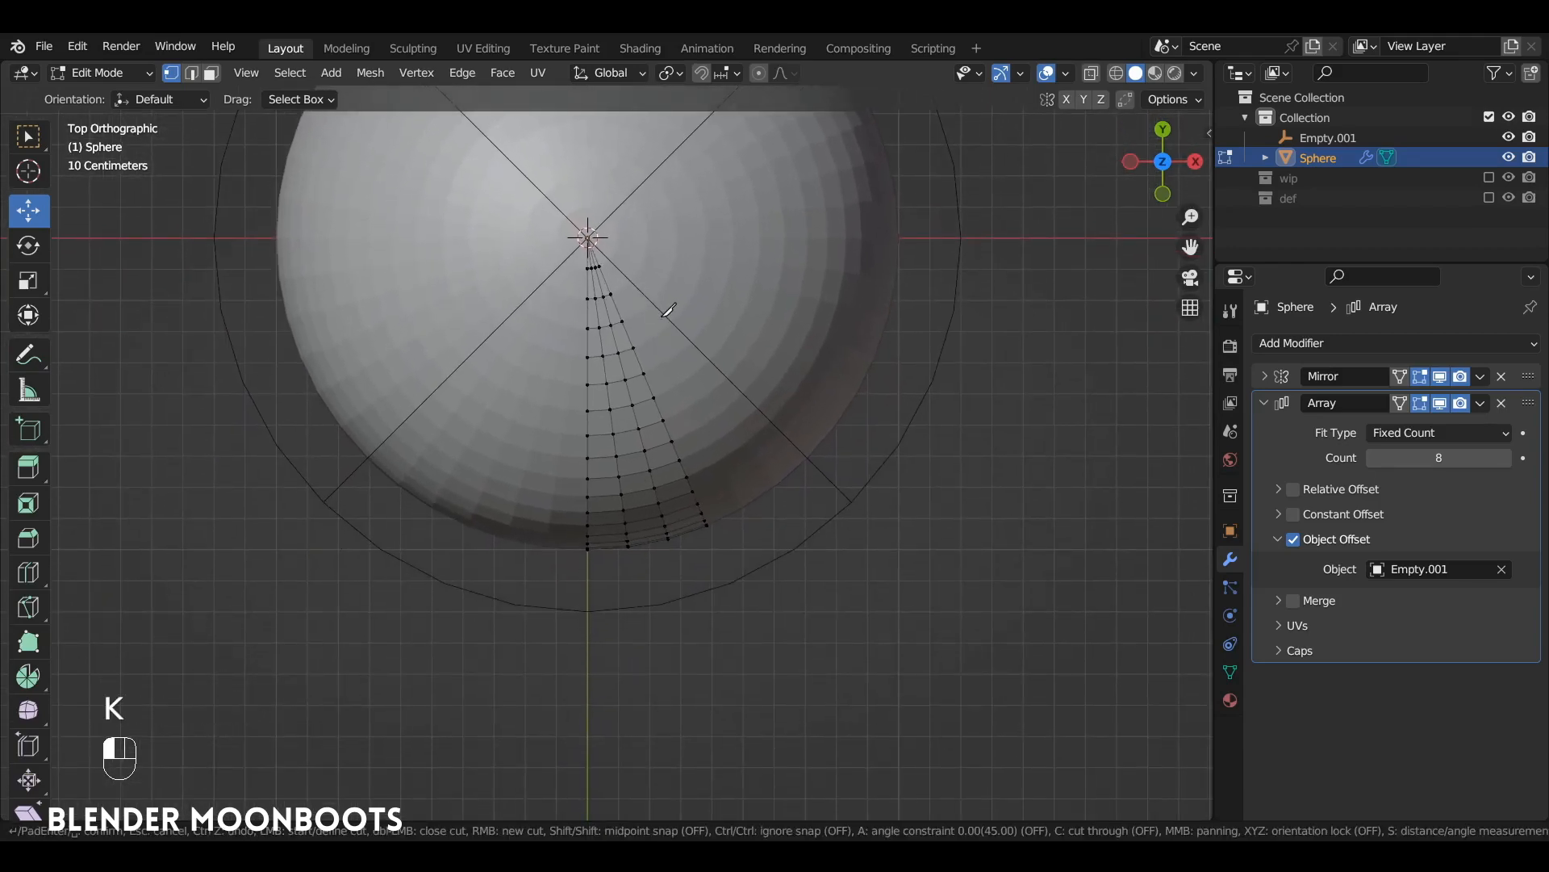
click(587, 329)
click(688, 560)
key(Return)
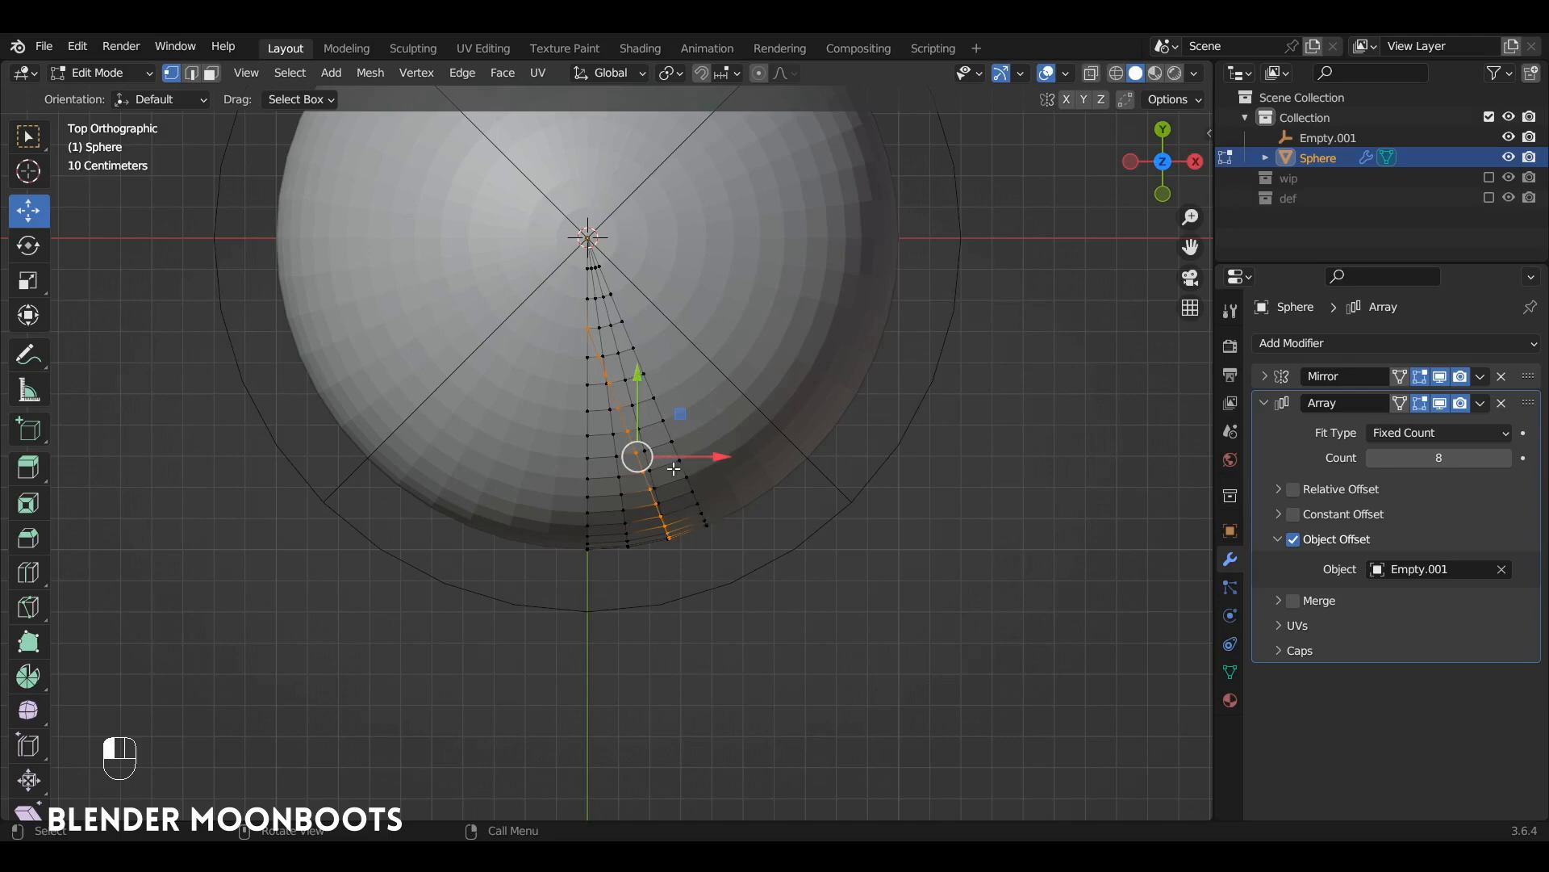
Connect the inner middle vertex on the wedge's bottom edge to the knife cut's starting vertex near the pole.
middle_drag(699, 458, 638, 652)
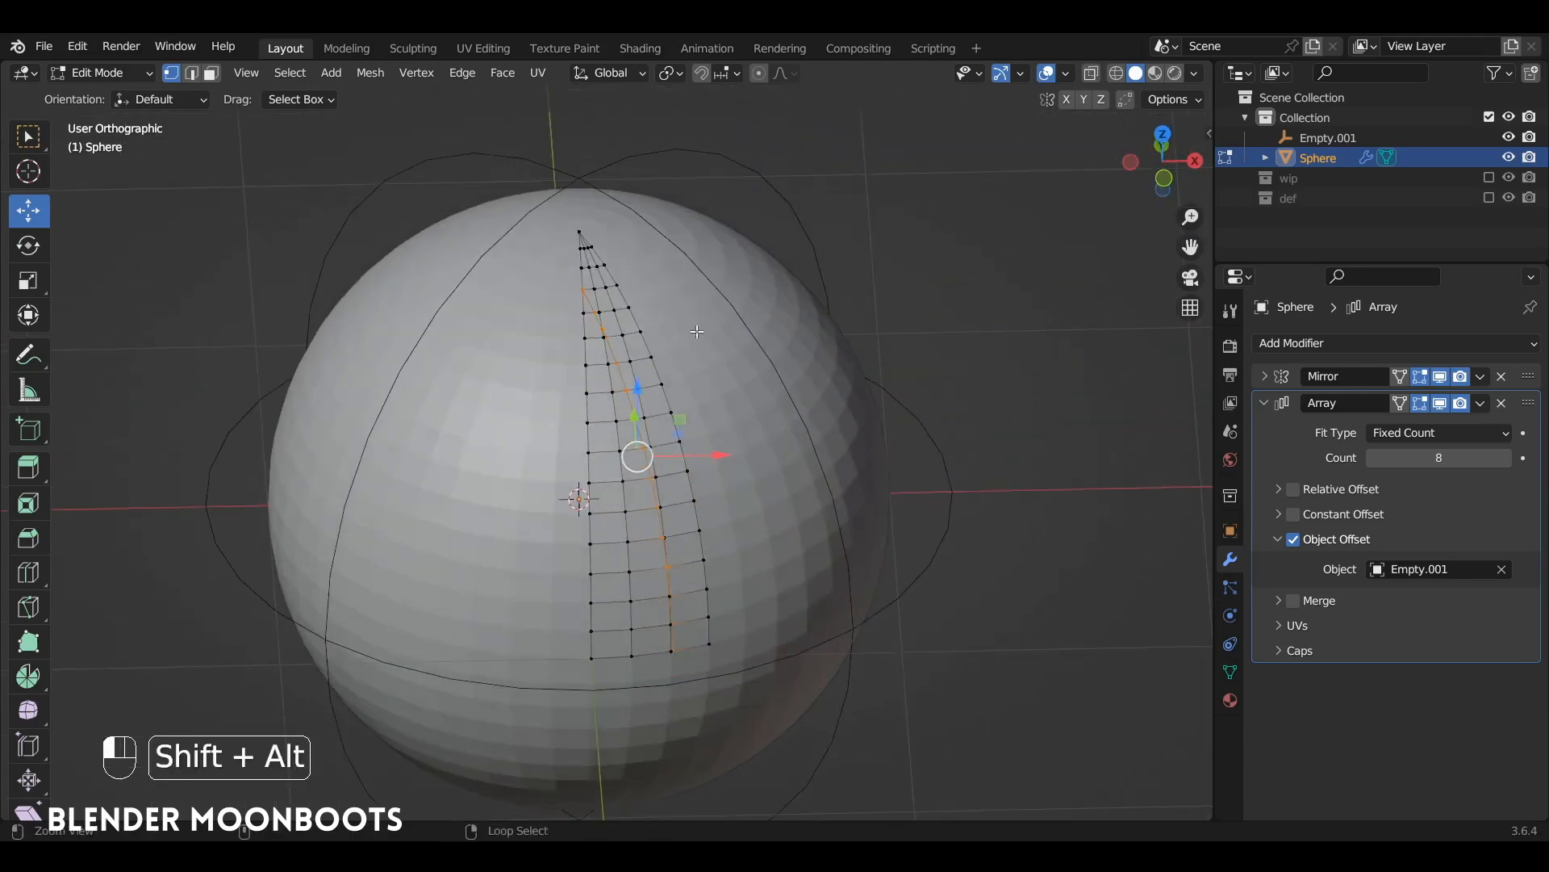
click(636, 653)
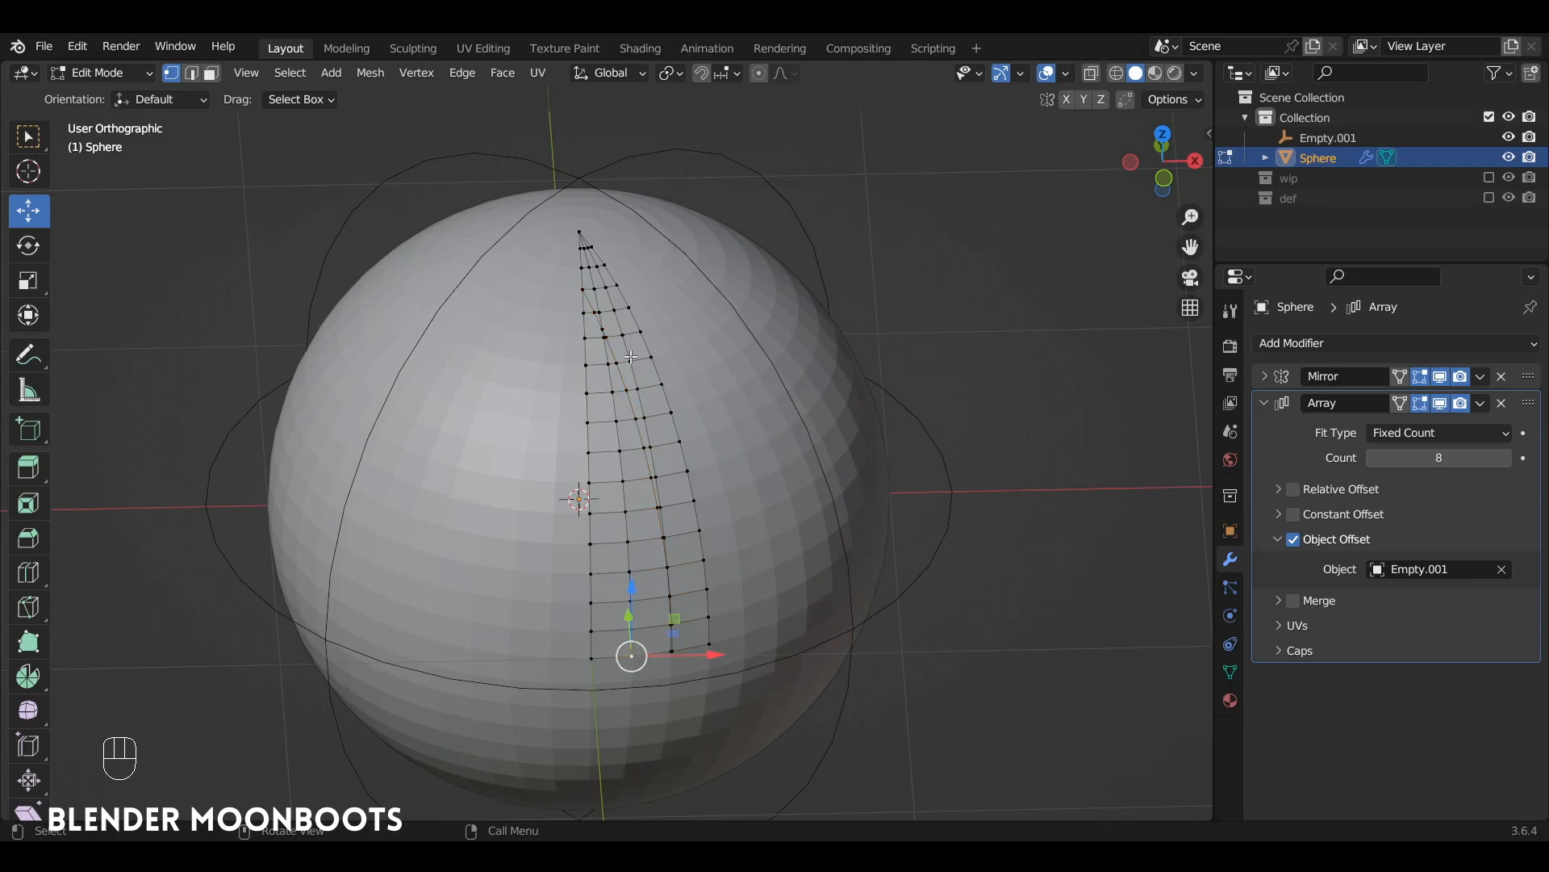
shift+click(584, 289)
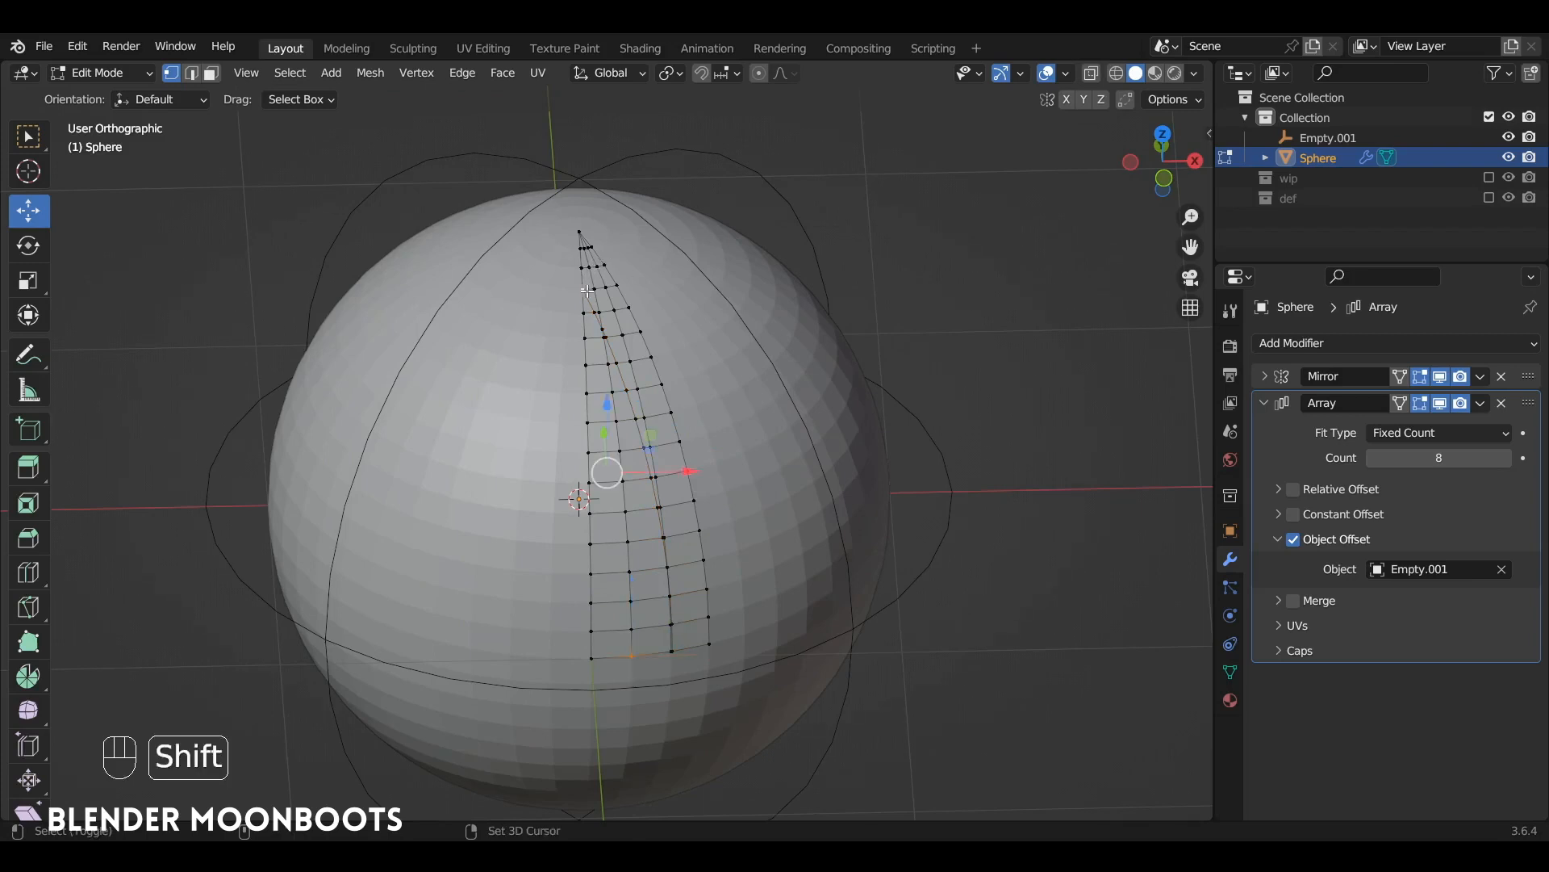
scroll(613, 281, up, 1)
key(j)
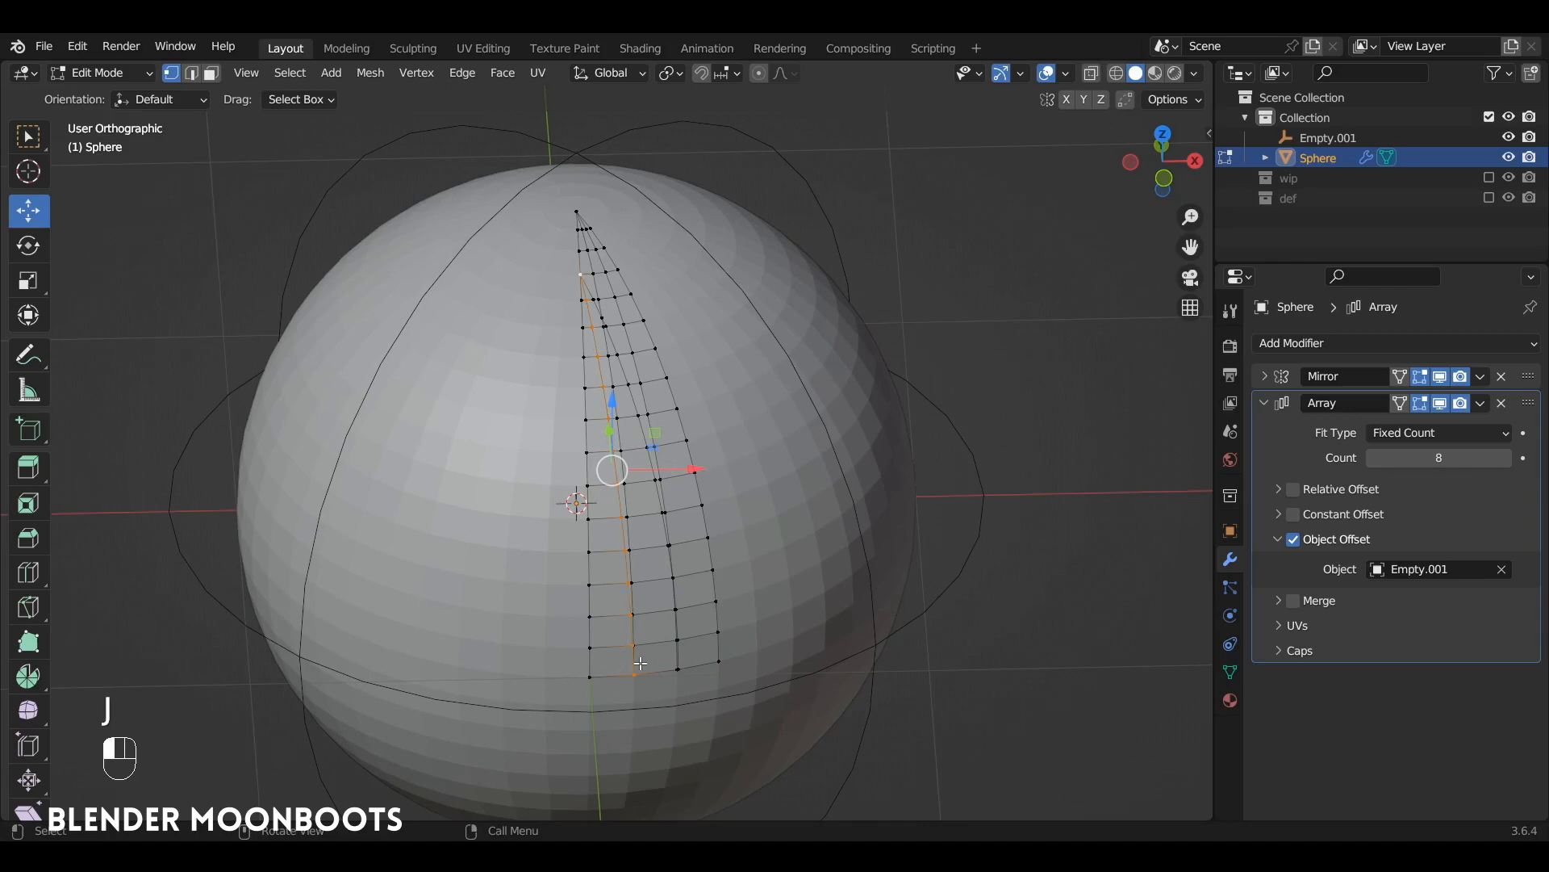
Dissolve the wedge's two original inner vertical edge loops, leaving out their segments at the pole.
mouse_move(633, 423)
ctrl+alt+mouse_down()
mouse_move(633, 479)
mouse_move(642, 429)
ctrl+alt+mouse_up()
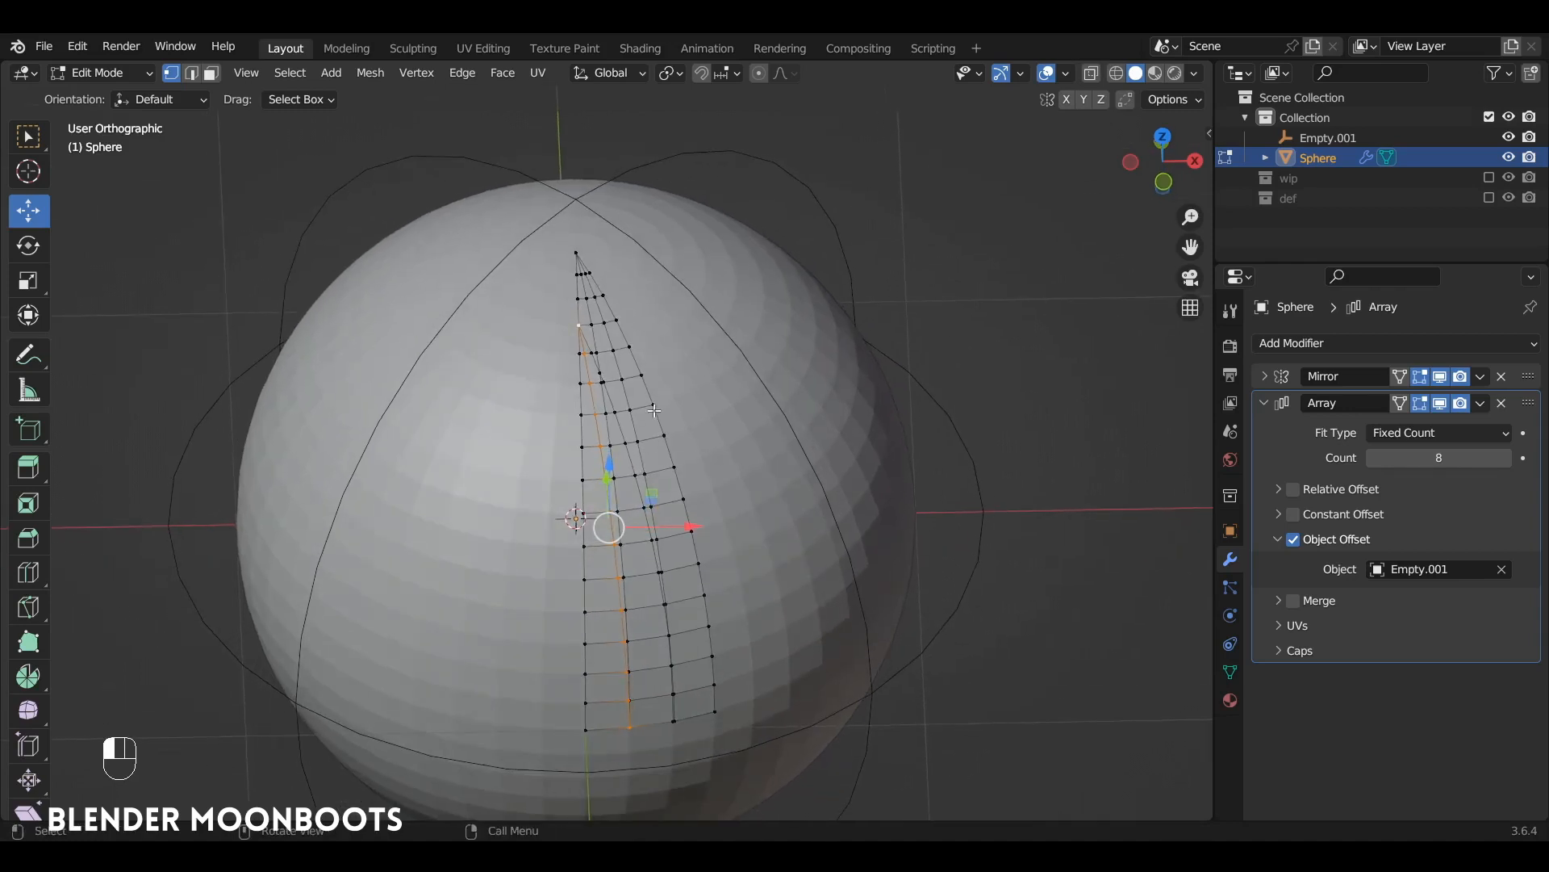
key(2)
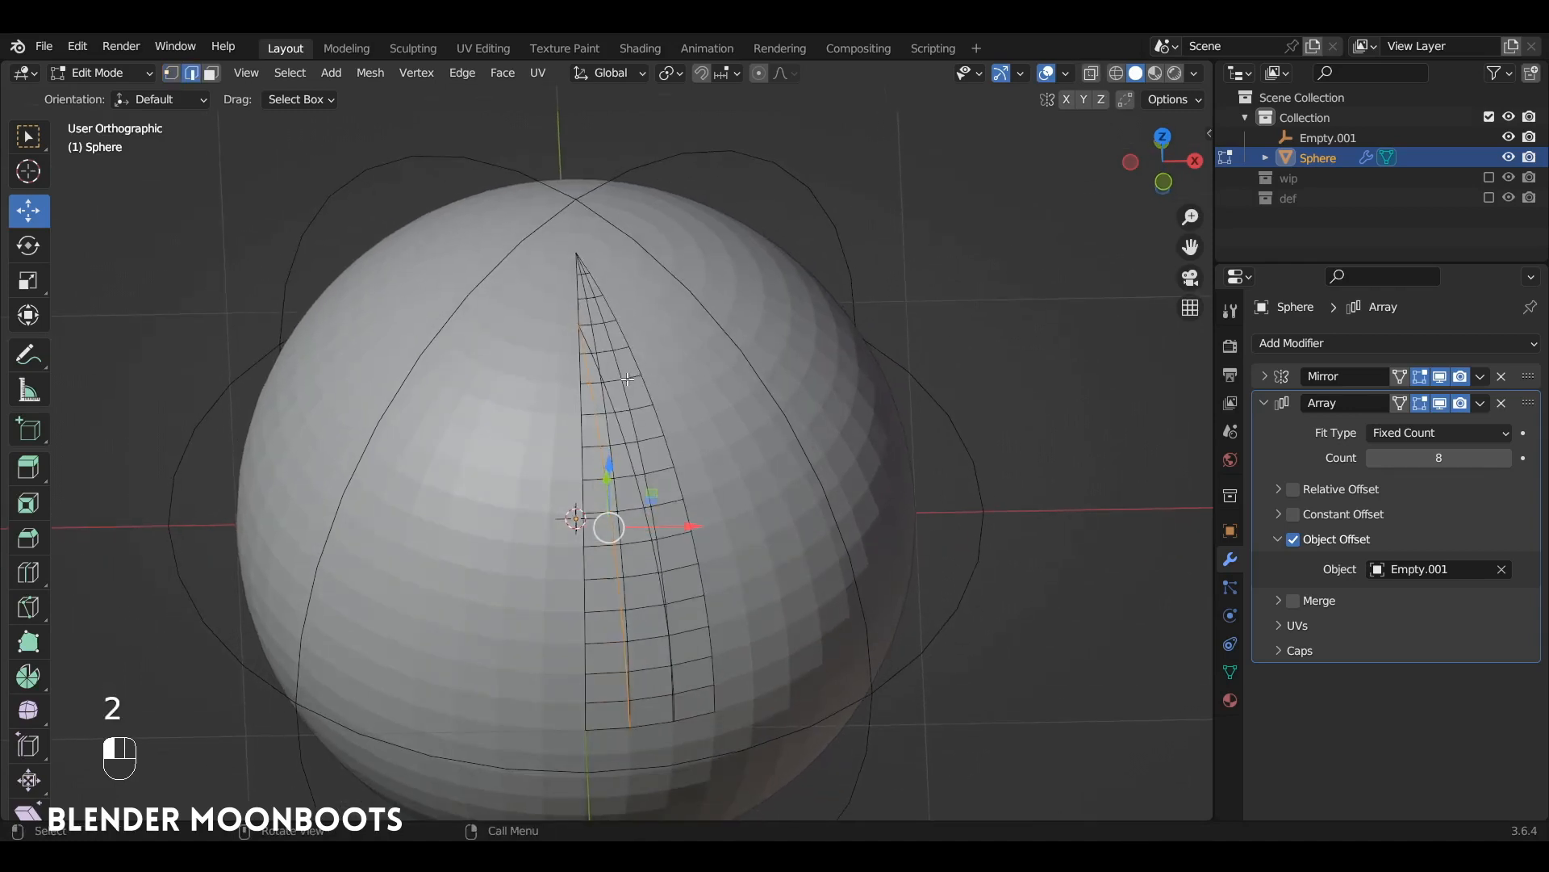
alt+click(627, 398)
alt+shift+click(607, 422)
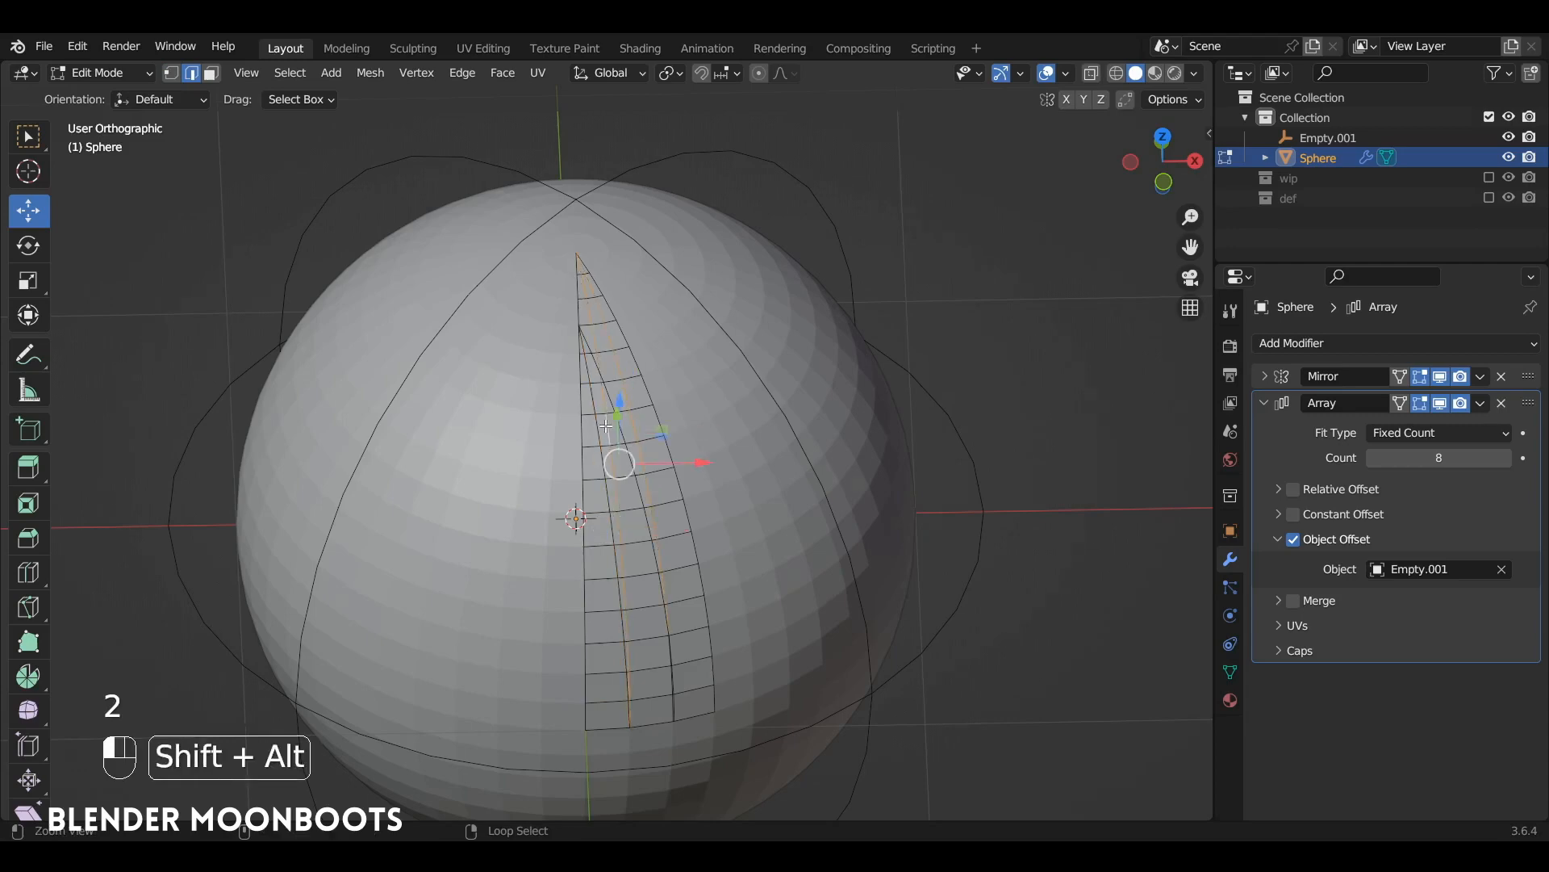
alt+drag(606, 422, 640, 611)
alt+shift+drag(642, 534, 658, 333)
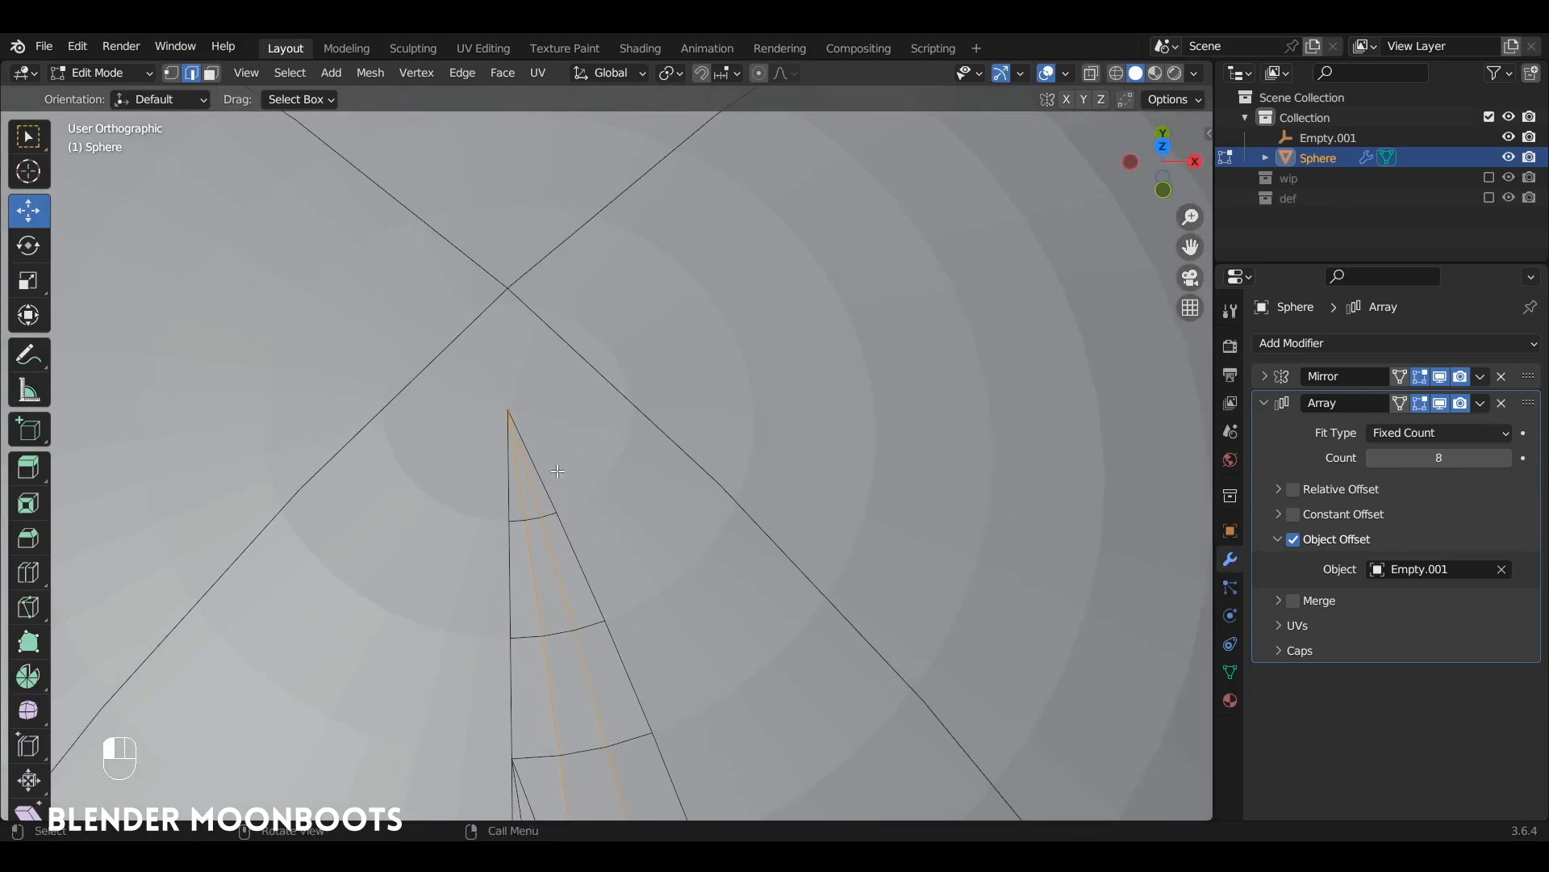
shift+click(524, 498)
shift+click(534, 496)
ctrl+alt+drag(581, 477, 698, 295)
key(ctrl+x)
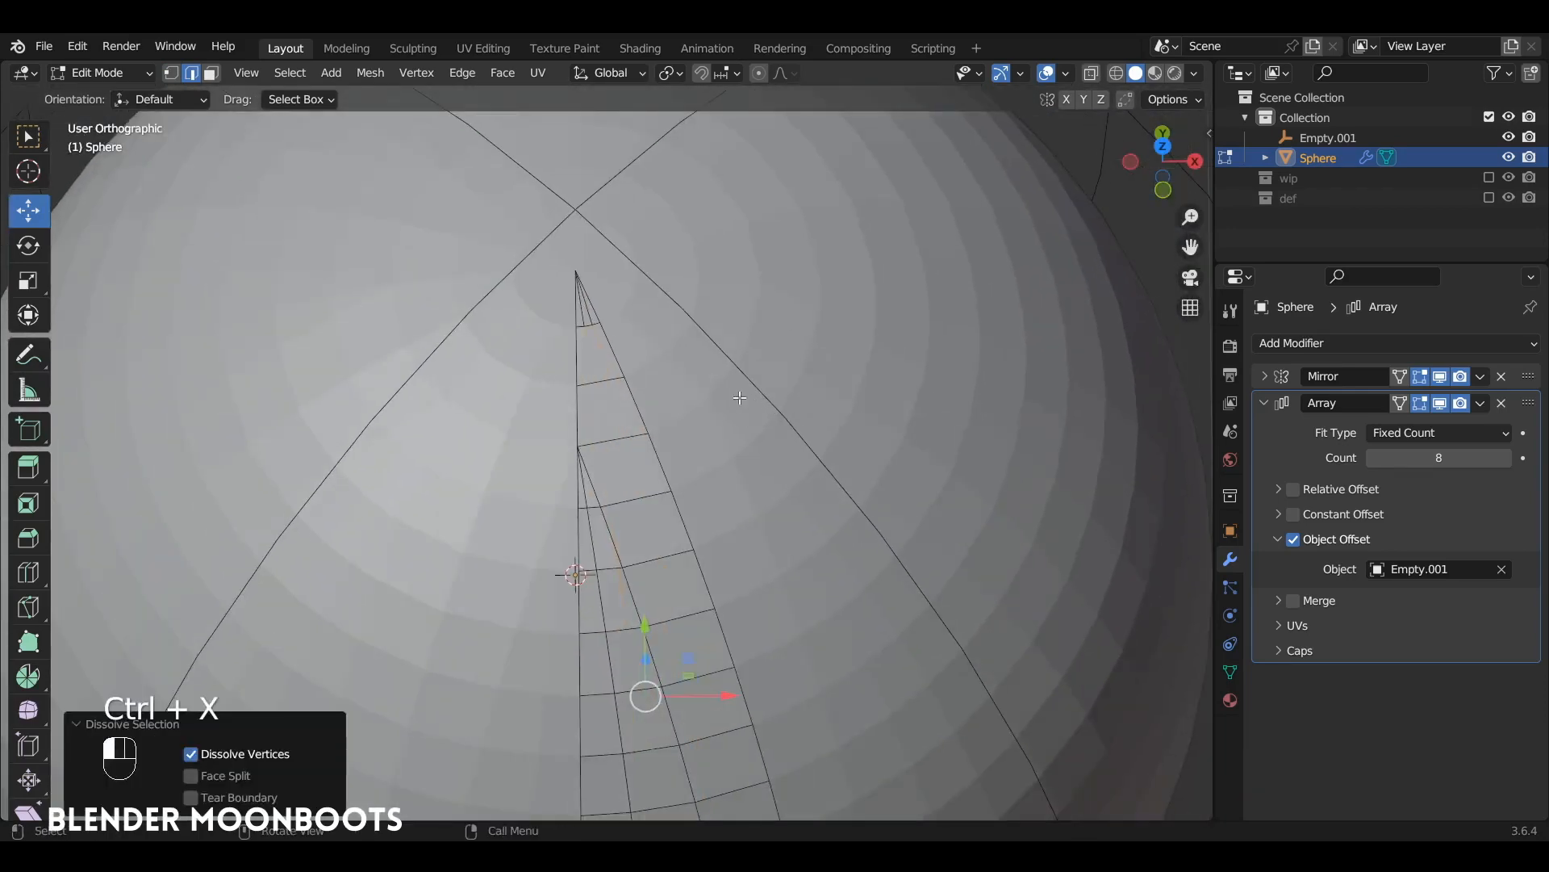
Dissolve the two leftover inner vertices at the pole and reconnect the wedge's side vertices with an edge.
ctrl+alt+drag(601, 277, 620, 371)
key(1)
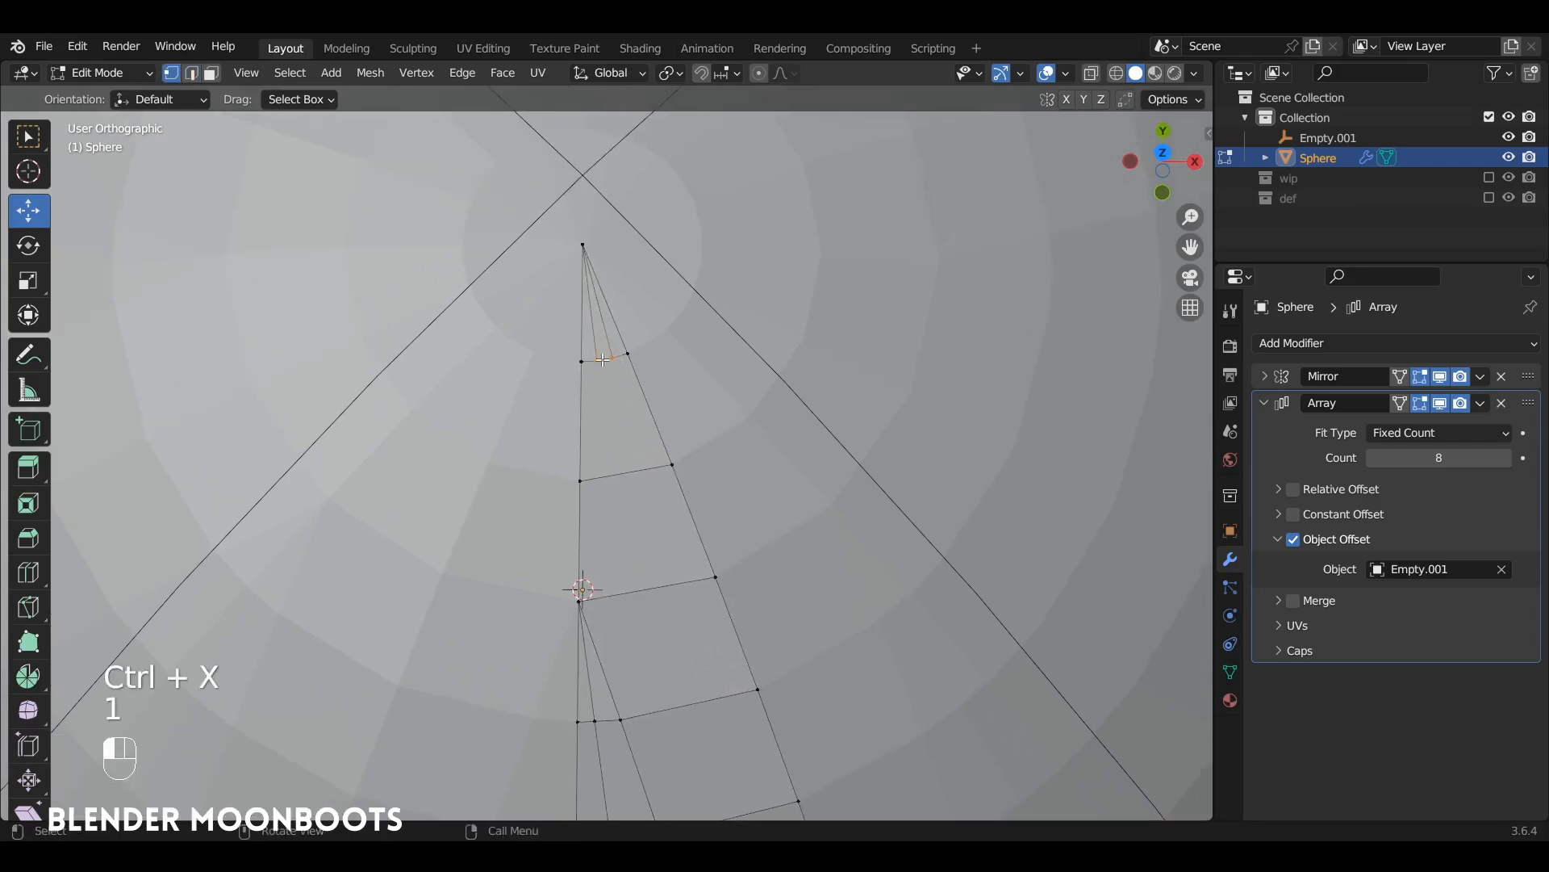
shift+click(581, 361)
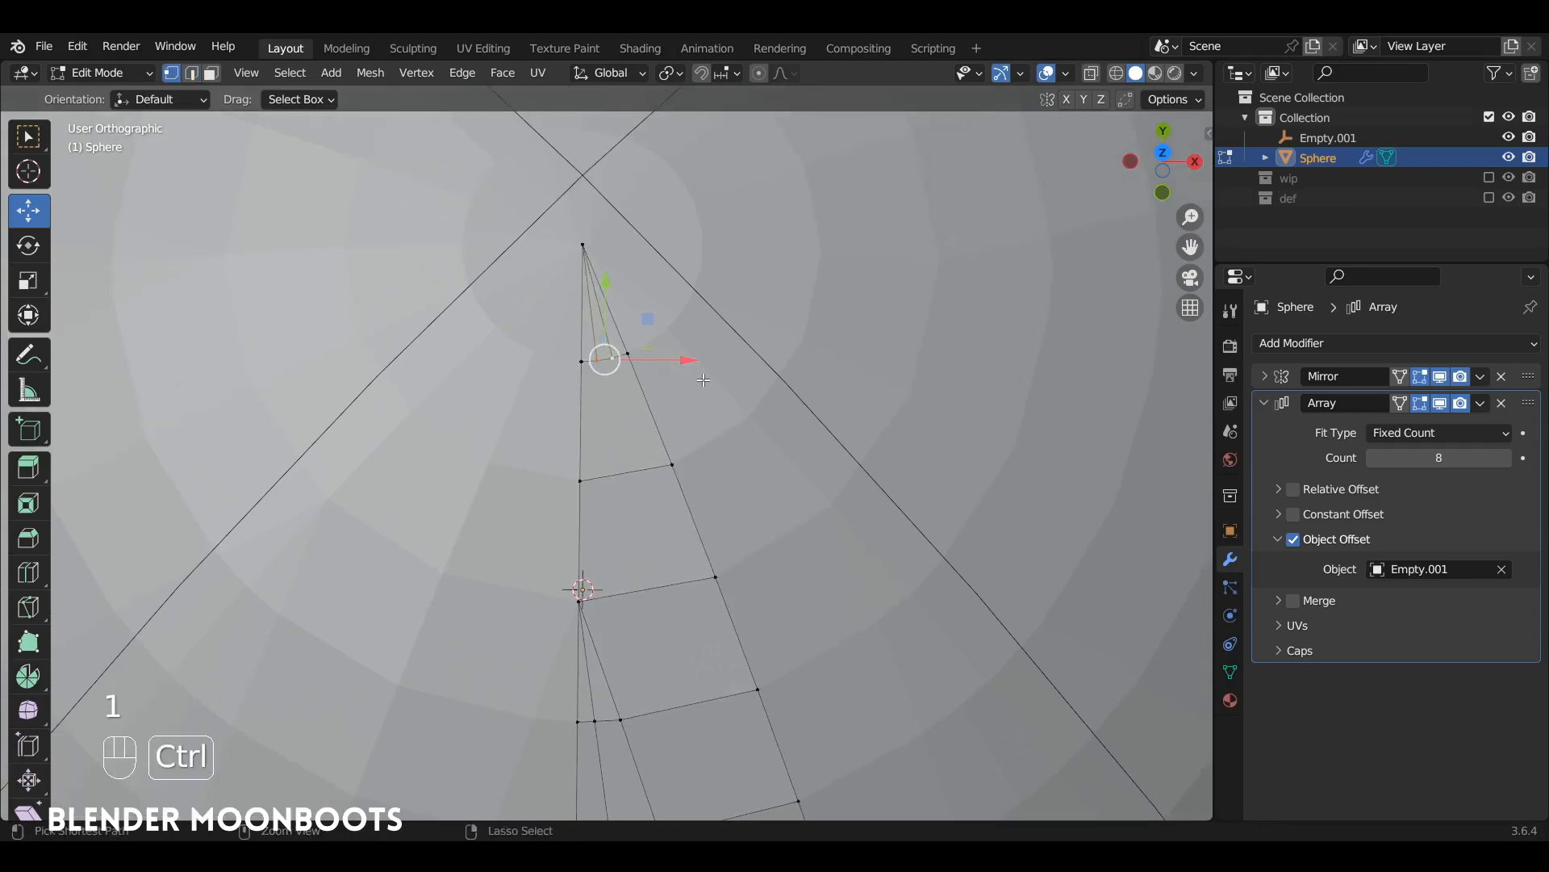
key(ctrl+x)
click(583, 360)
shift+click(631, 354)
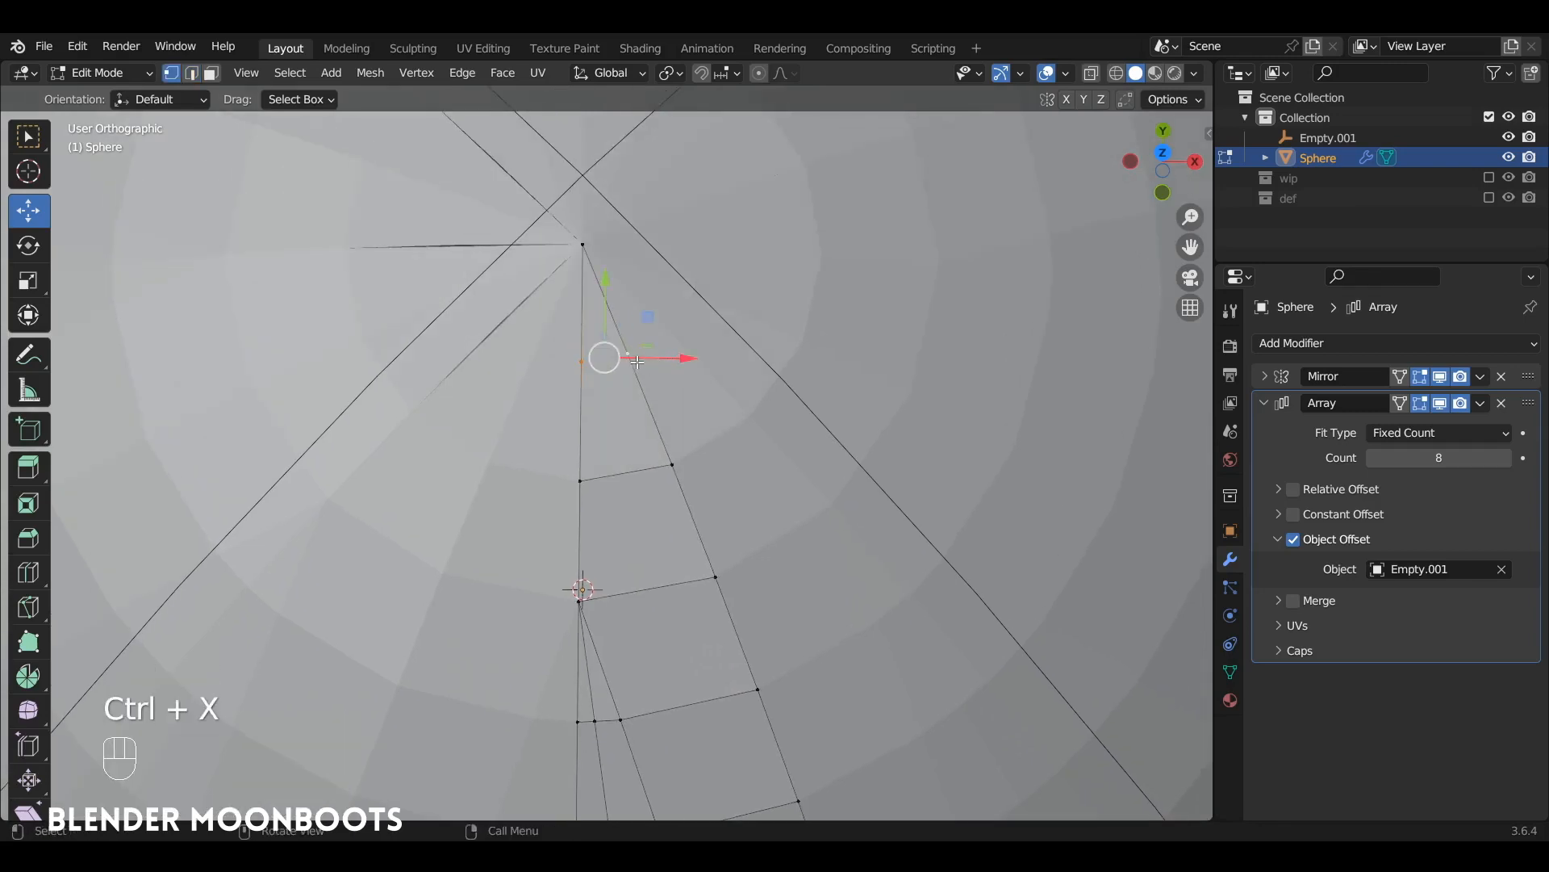
key(j)
Try selecting the face strip from the pole down the wedge's outer side and across its bottom row.
alt+shift+drag(699, 378, 738, 426)
key(3)
click(606, 271)
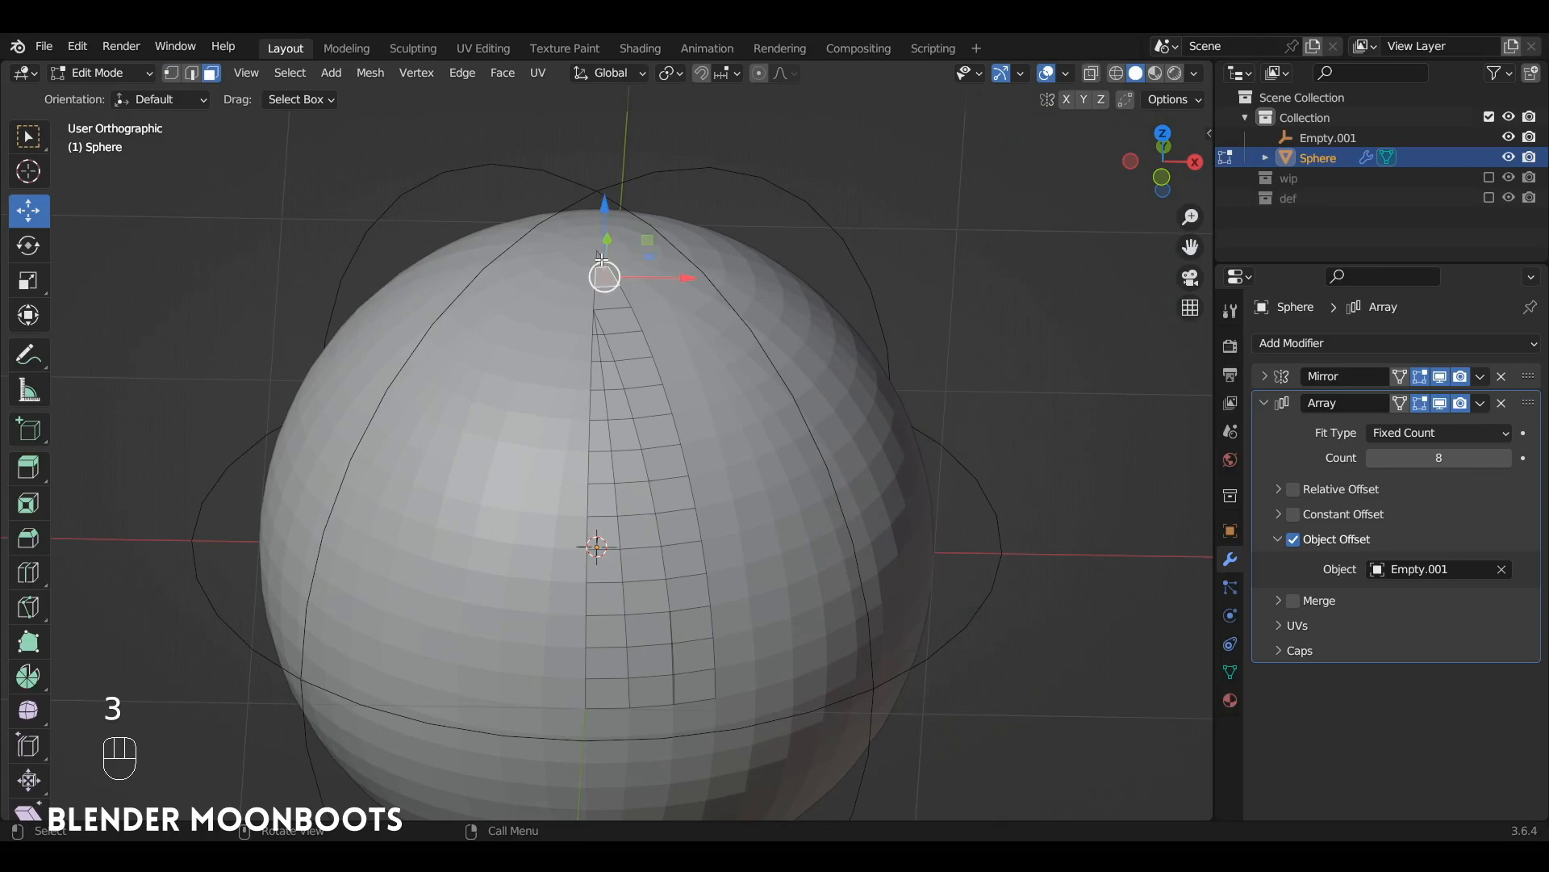
ctrl+click(695, 685)
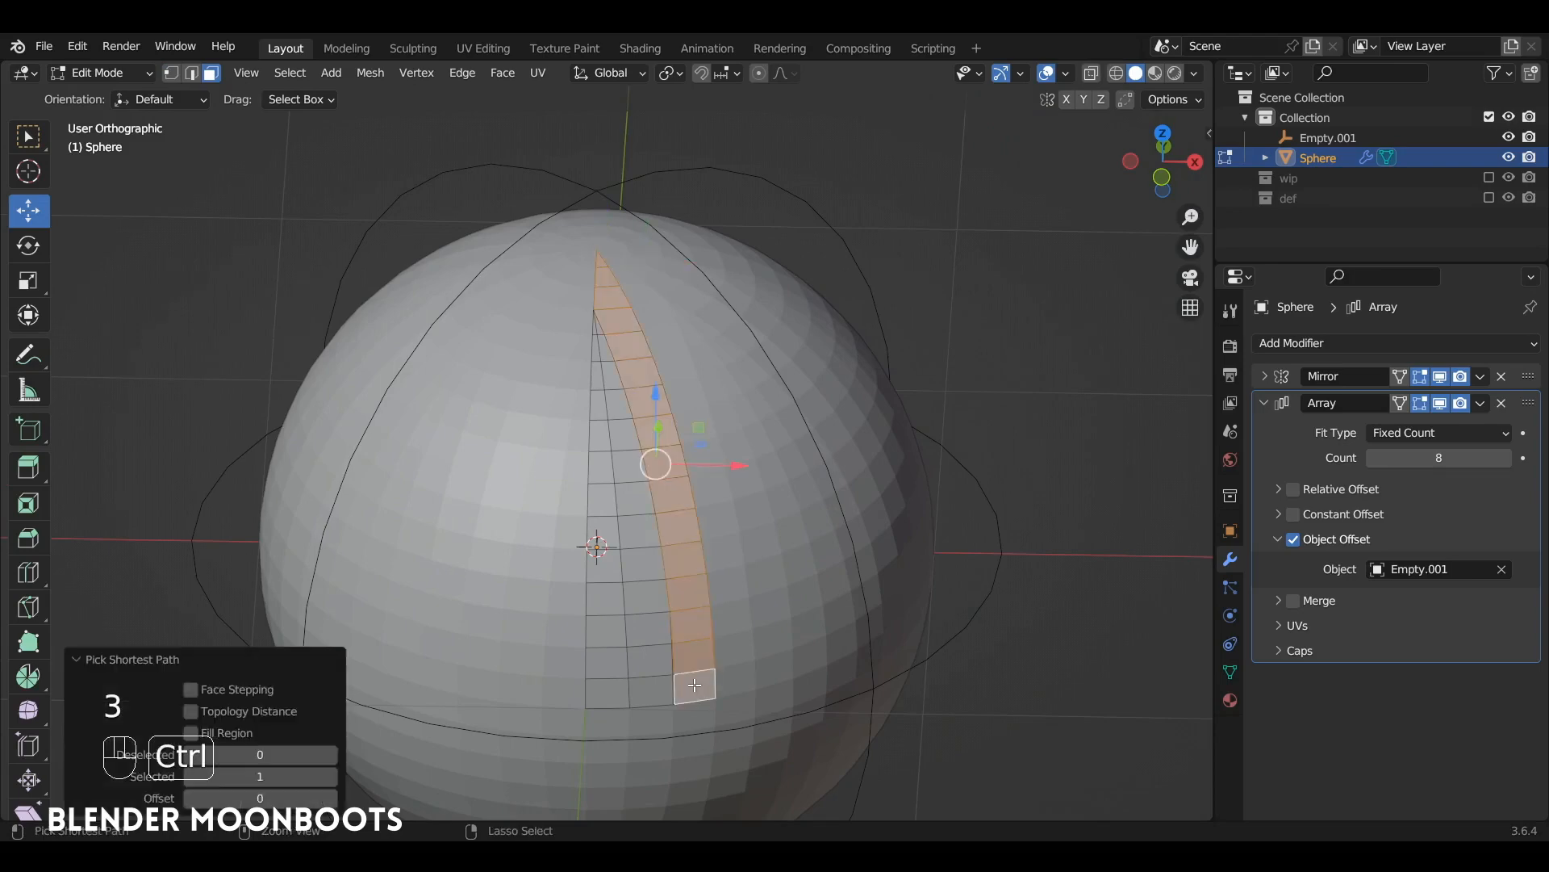
ctrl+click(612, 691)
Dissolve the stray near-duplicate vertical edges beside the outer strip in the wedge's lower part.
ctrl+alt+drag(646, 691, 662, 547)
alt+shift+drag(766, 767, 690, 540)
ctrl+alt+drag(690, 540, 704, 431)
alt+shift+drag(705, 432, 705, 422)
alt+shift+drag(724, 506, 685, 318)
ctrl+alt+drag(704, 476, 702, 408)
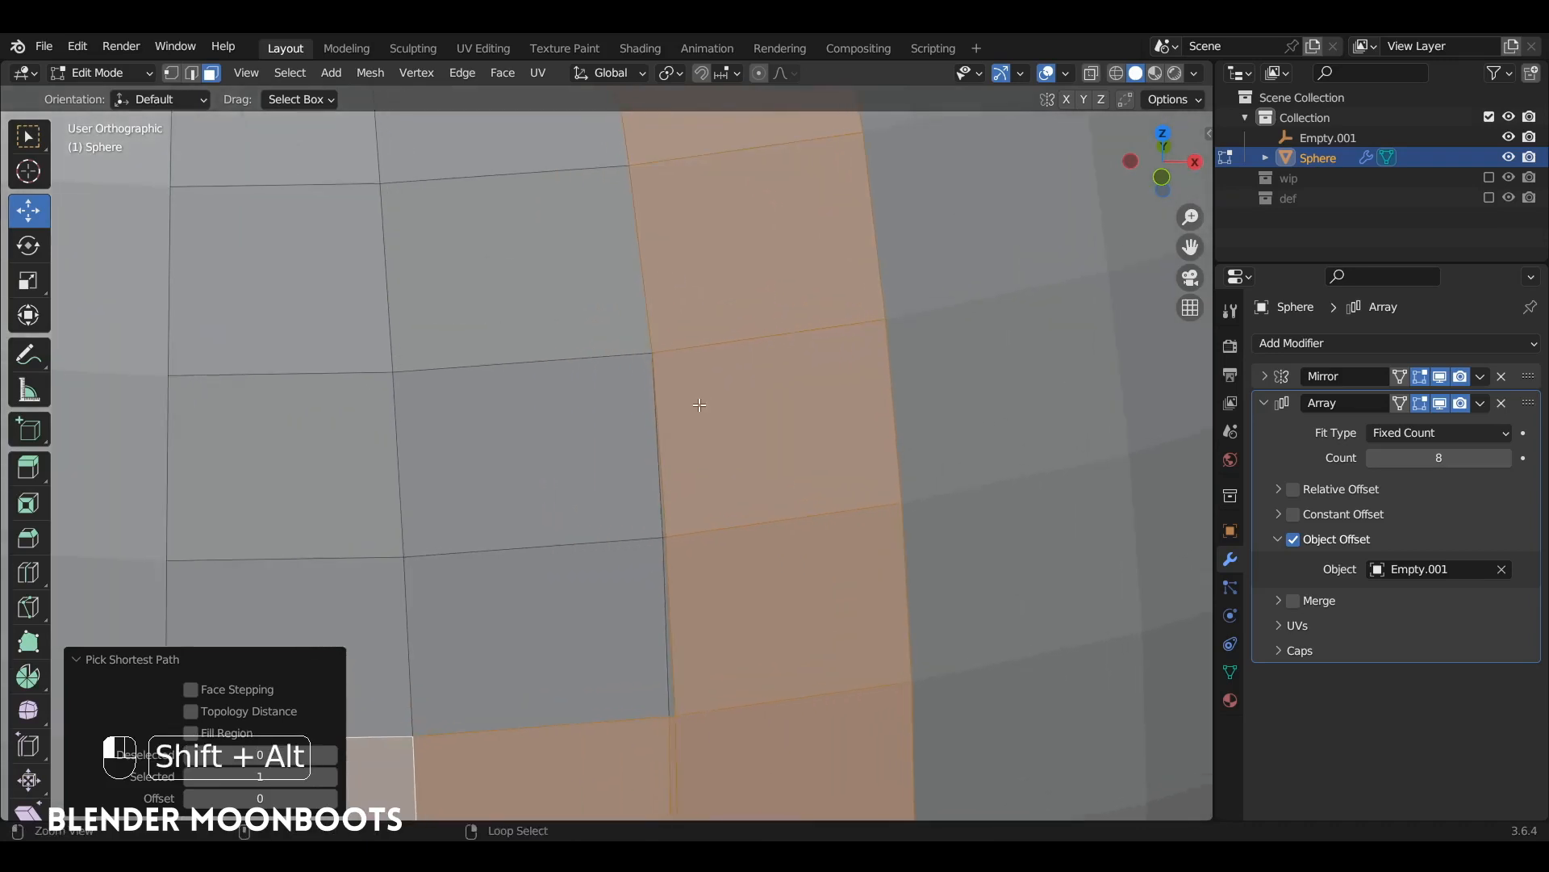
key(2)
alt+click(667, 516)
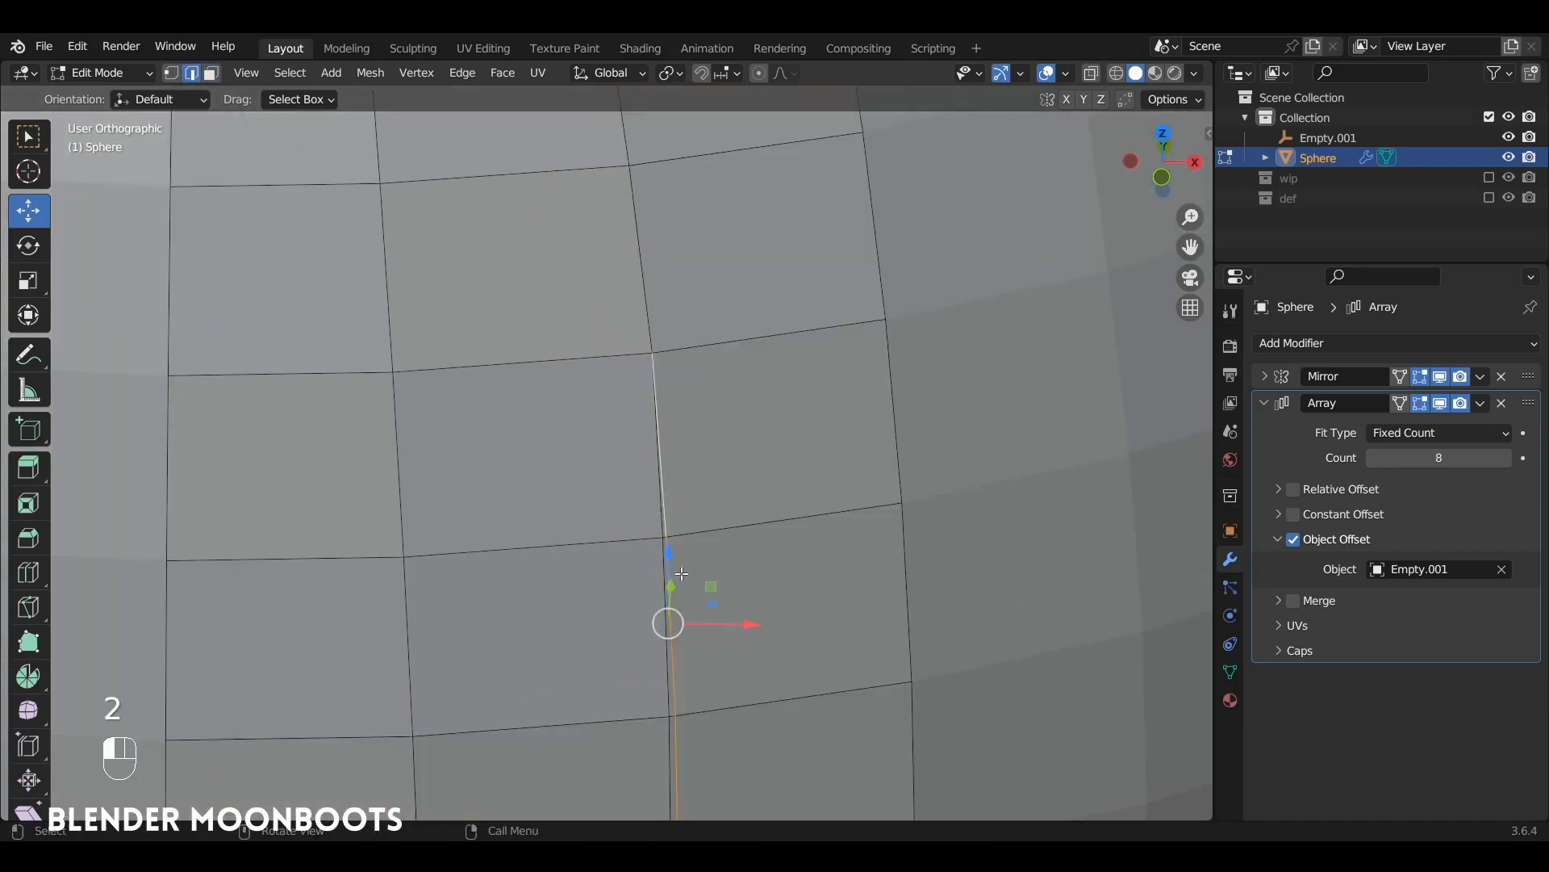
ctrl+alt+drag(670, 521, 697, 657)
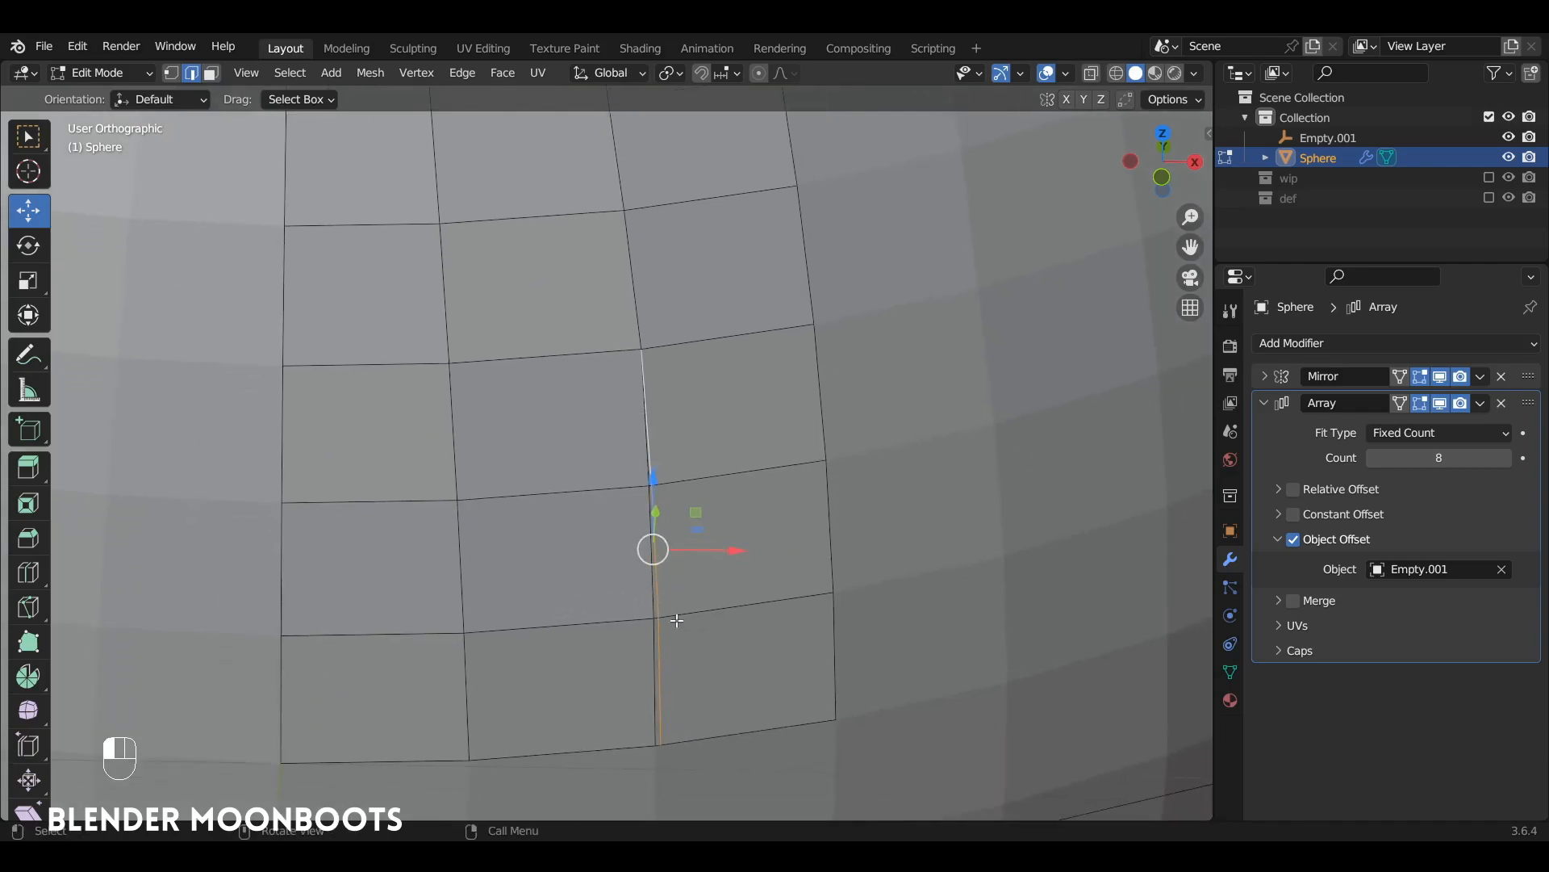
key(ctrl+x)
ctrl+alt+drag(706, 526, 729, 663)
ctrl+alt+drag(739, 468, 744, 554)
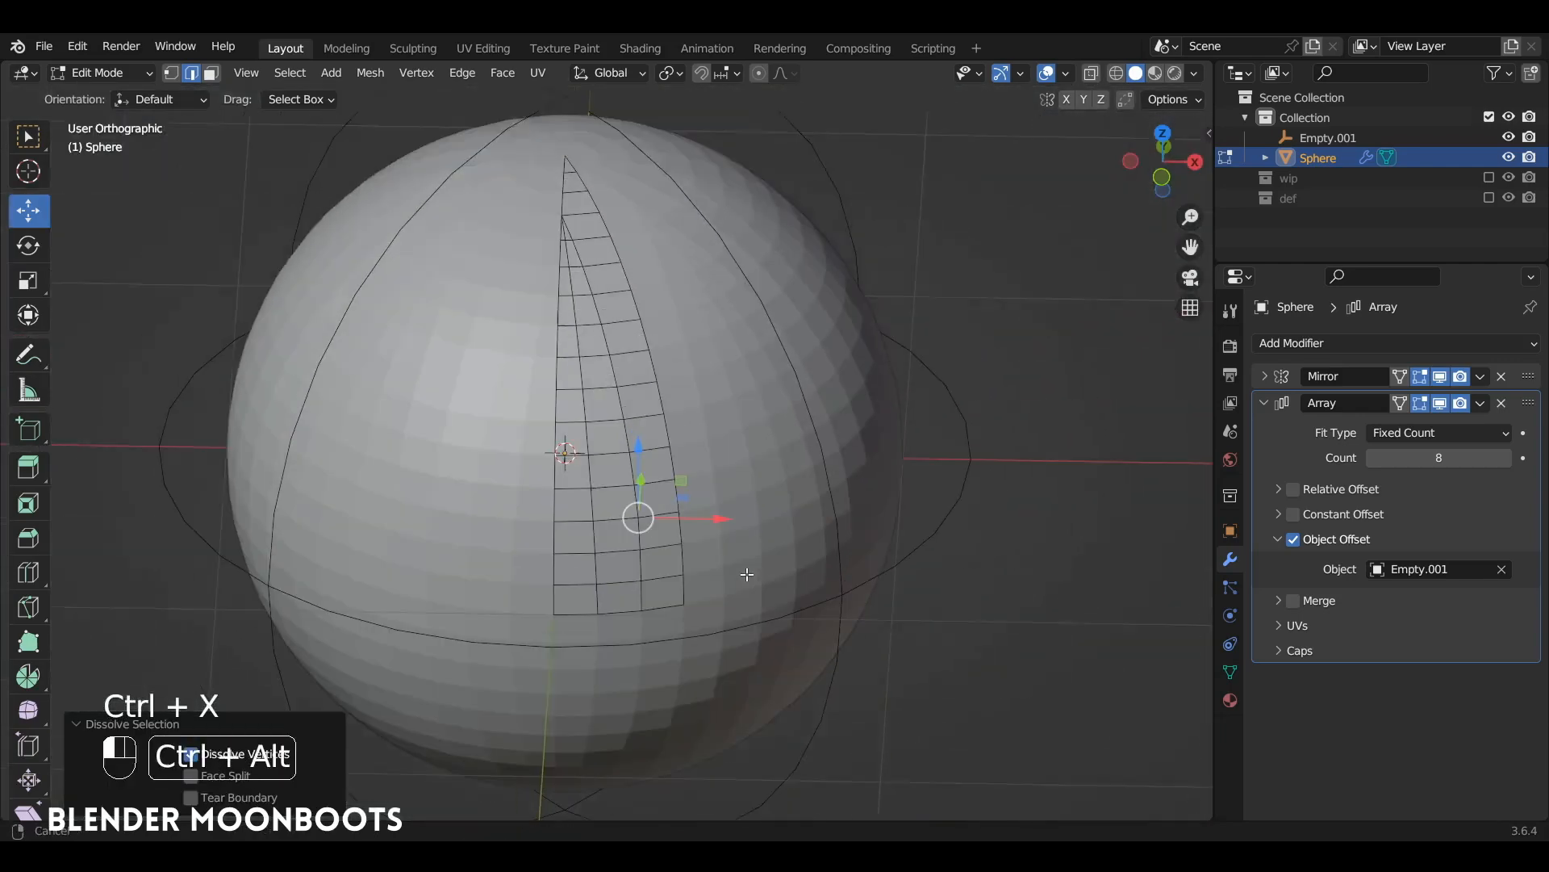
Select the wedge's outer face strip from the pole, its bottom row, and a two-row crossbar of four faces at mid-height.
click(596, 240)
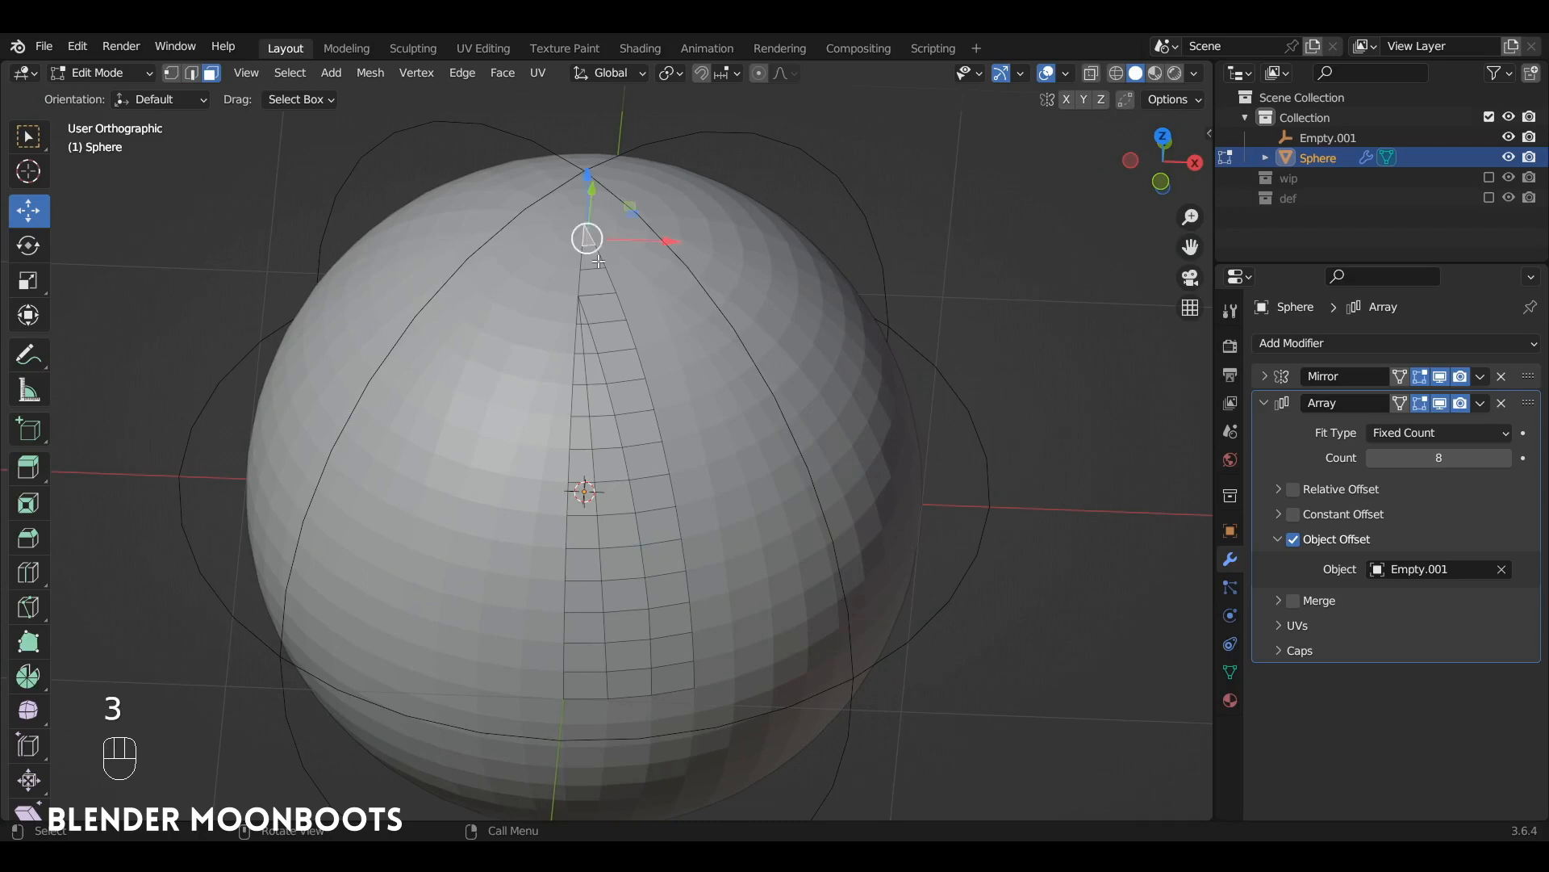
ctrl+click(676, 684)
ctrl+click(598, 673)
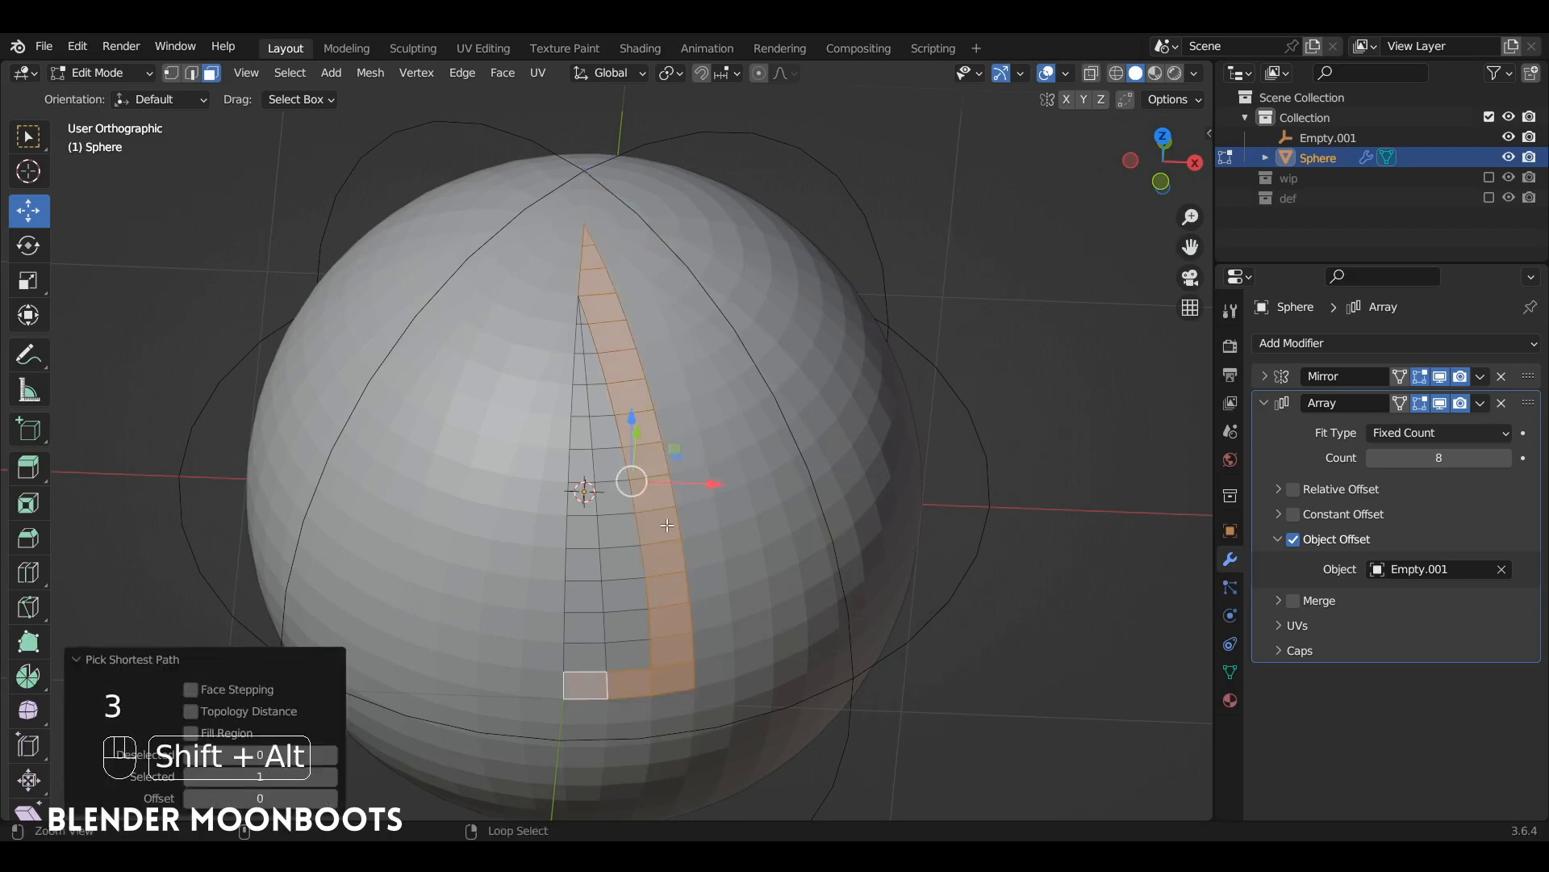
alt+shift+drag(613, 589, 634, 546)
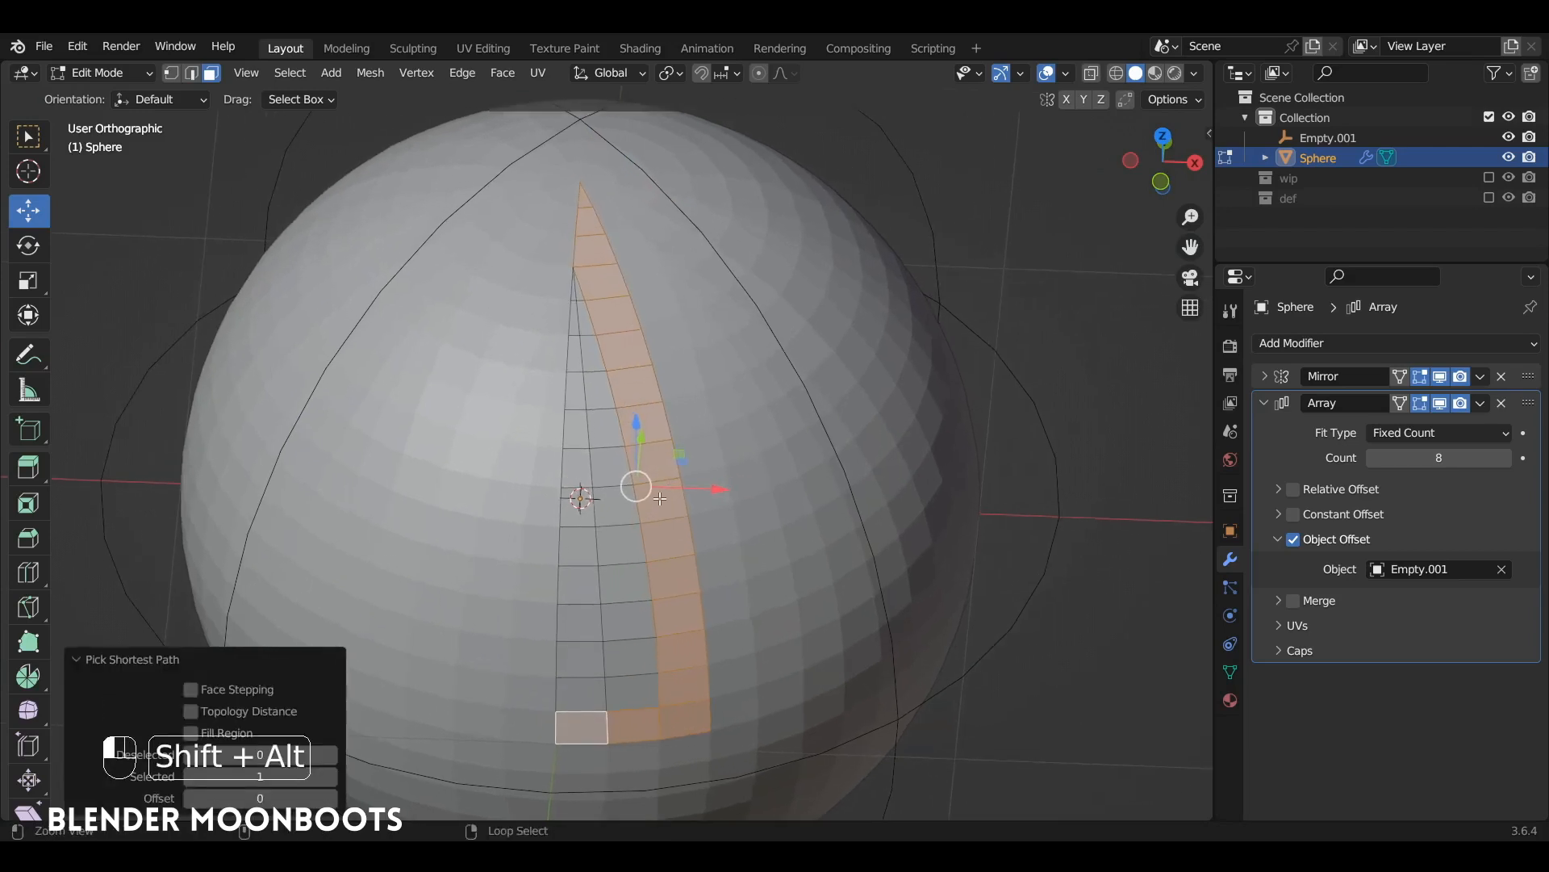
shift+click(630, 546)
shift+click(577, 545)
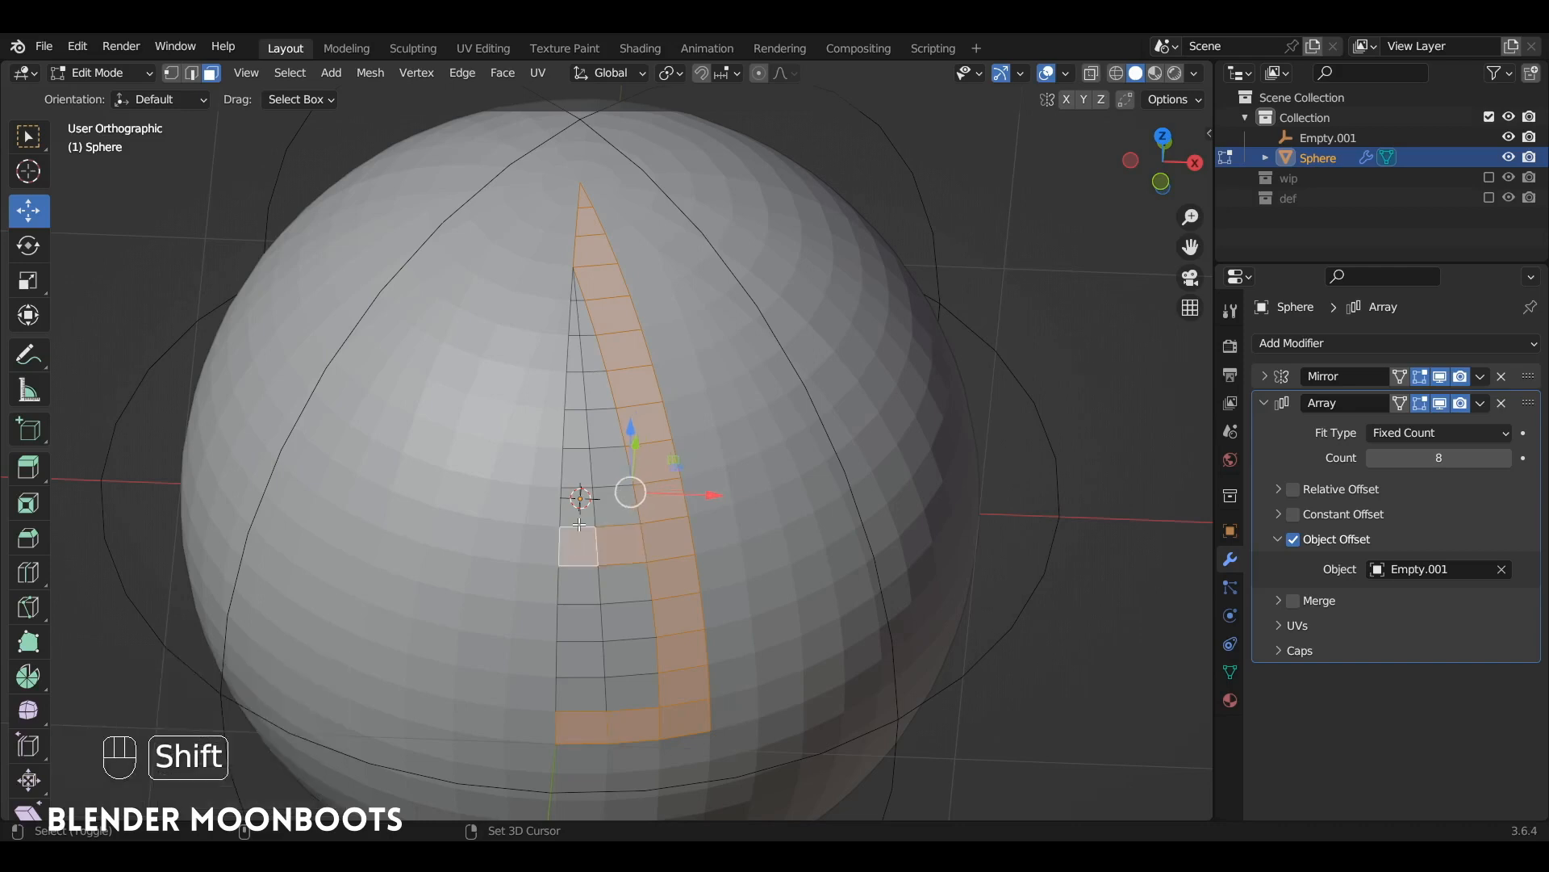
shift+click(577, 507)
shift+click(617, 507)
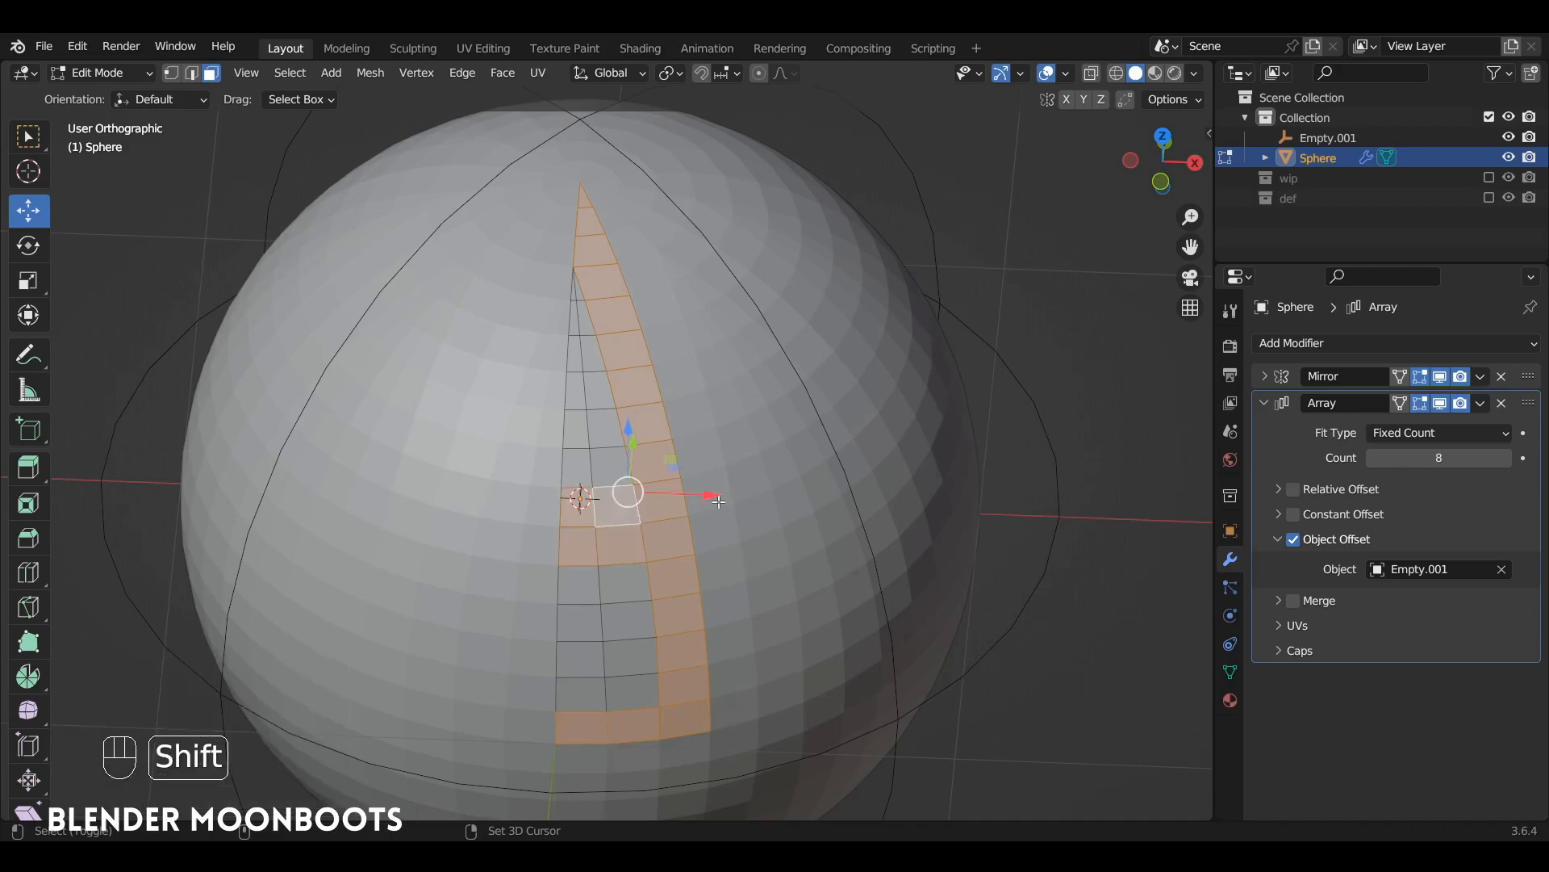
Enable Merge on the Array modifier and extrude the selected faces along their normals by about 0.137 m.
click(1278, 601)
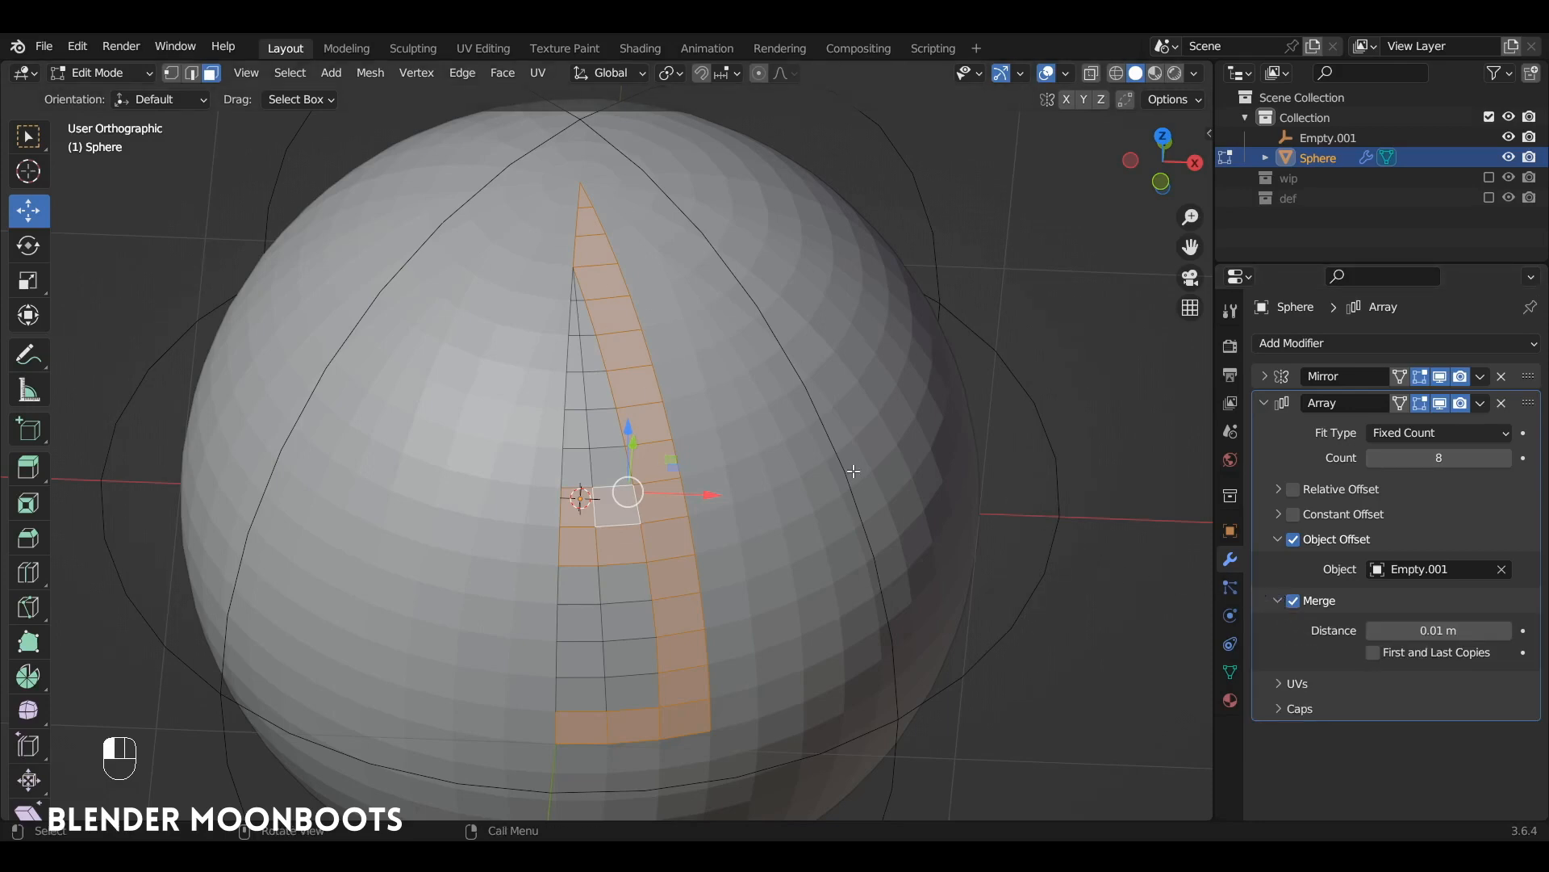
alt+drag(879, 518, 803, 497)
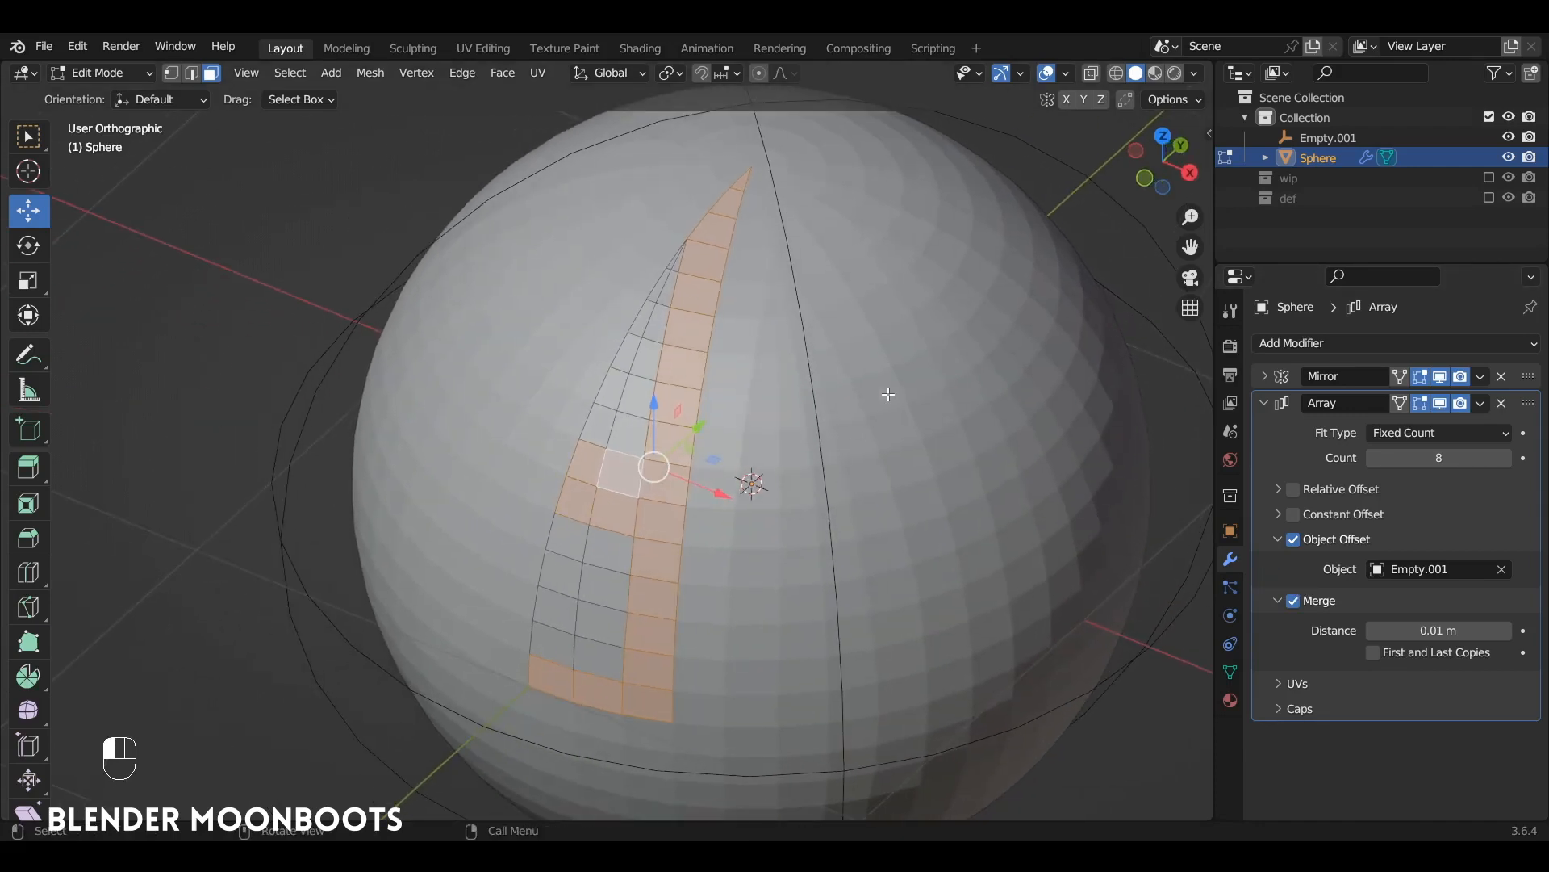
key(alt)
key(alt+e)
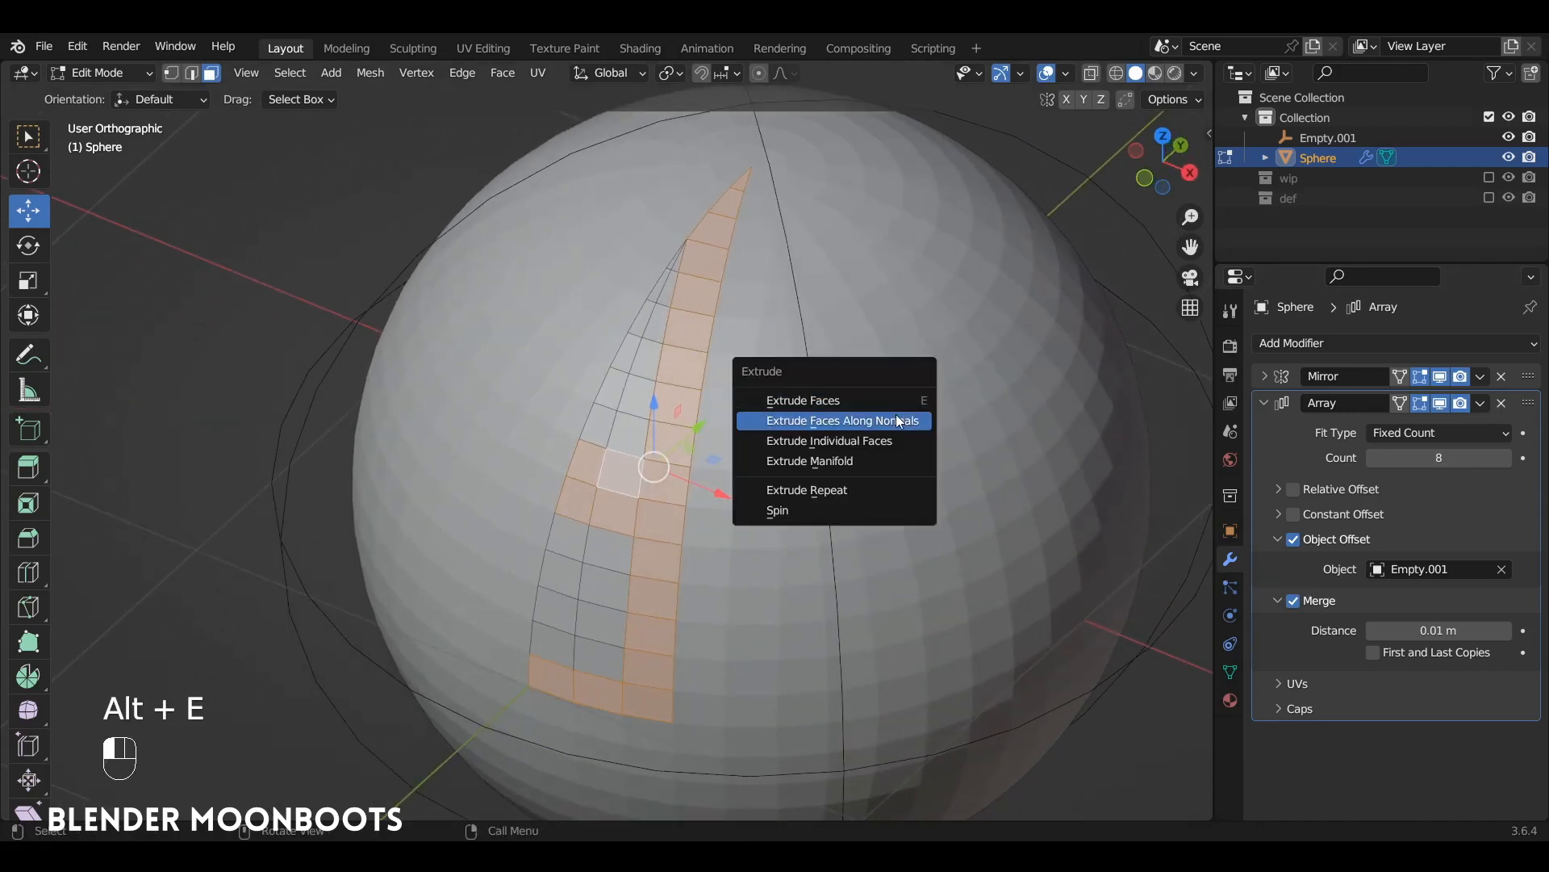
click(894, 421)
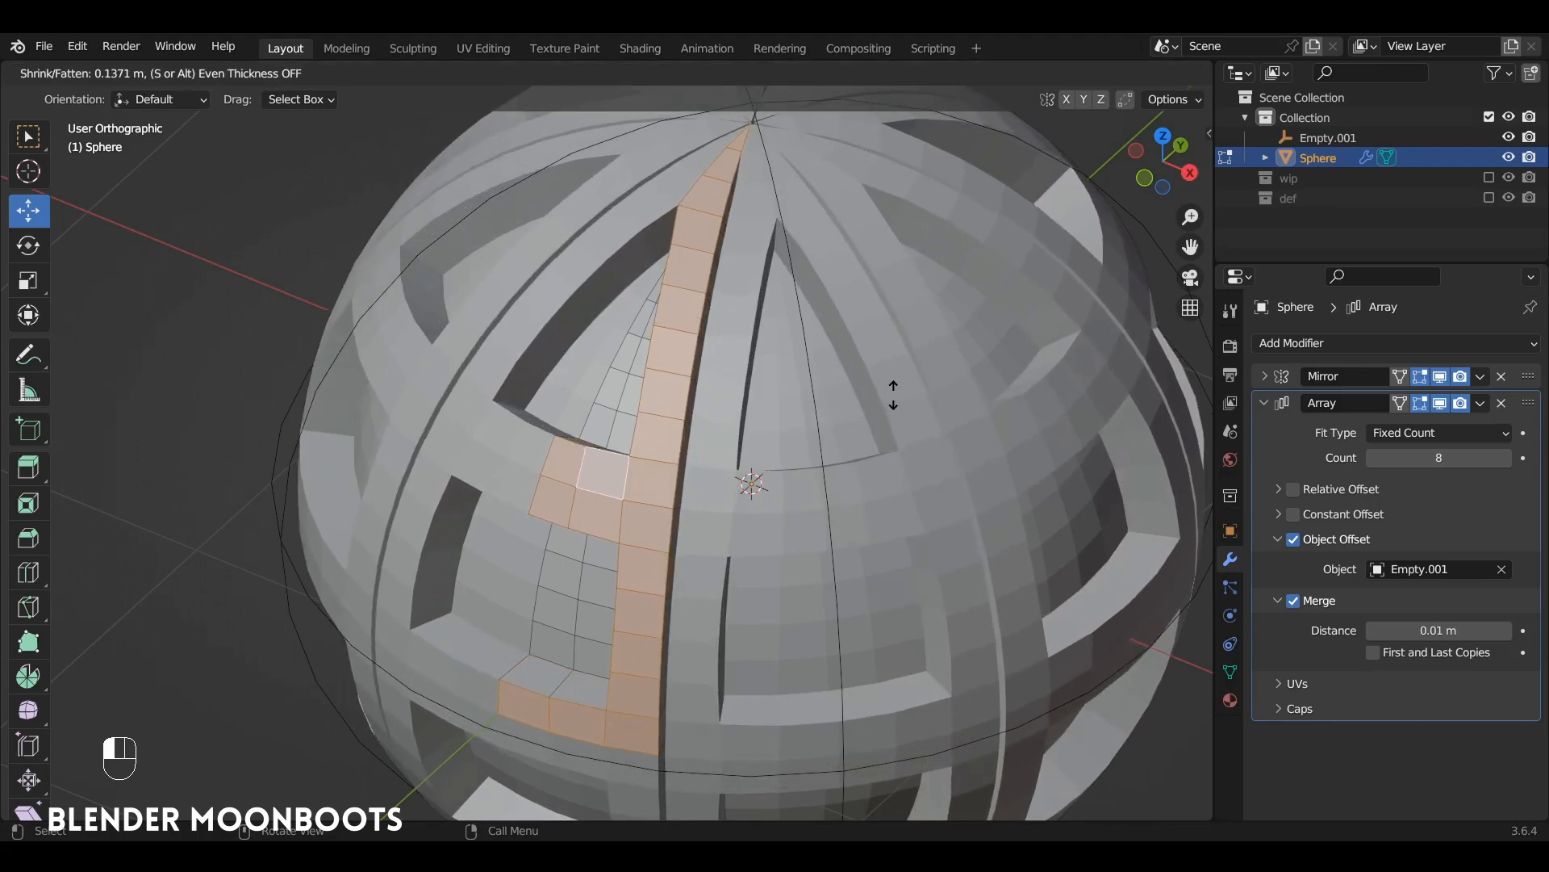
click(893, 400)
Set the Array's merge distance to 0.026 m and enable merging of the First and Last Copies.
drag(1372, 628, 1423, 630)
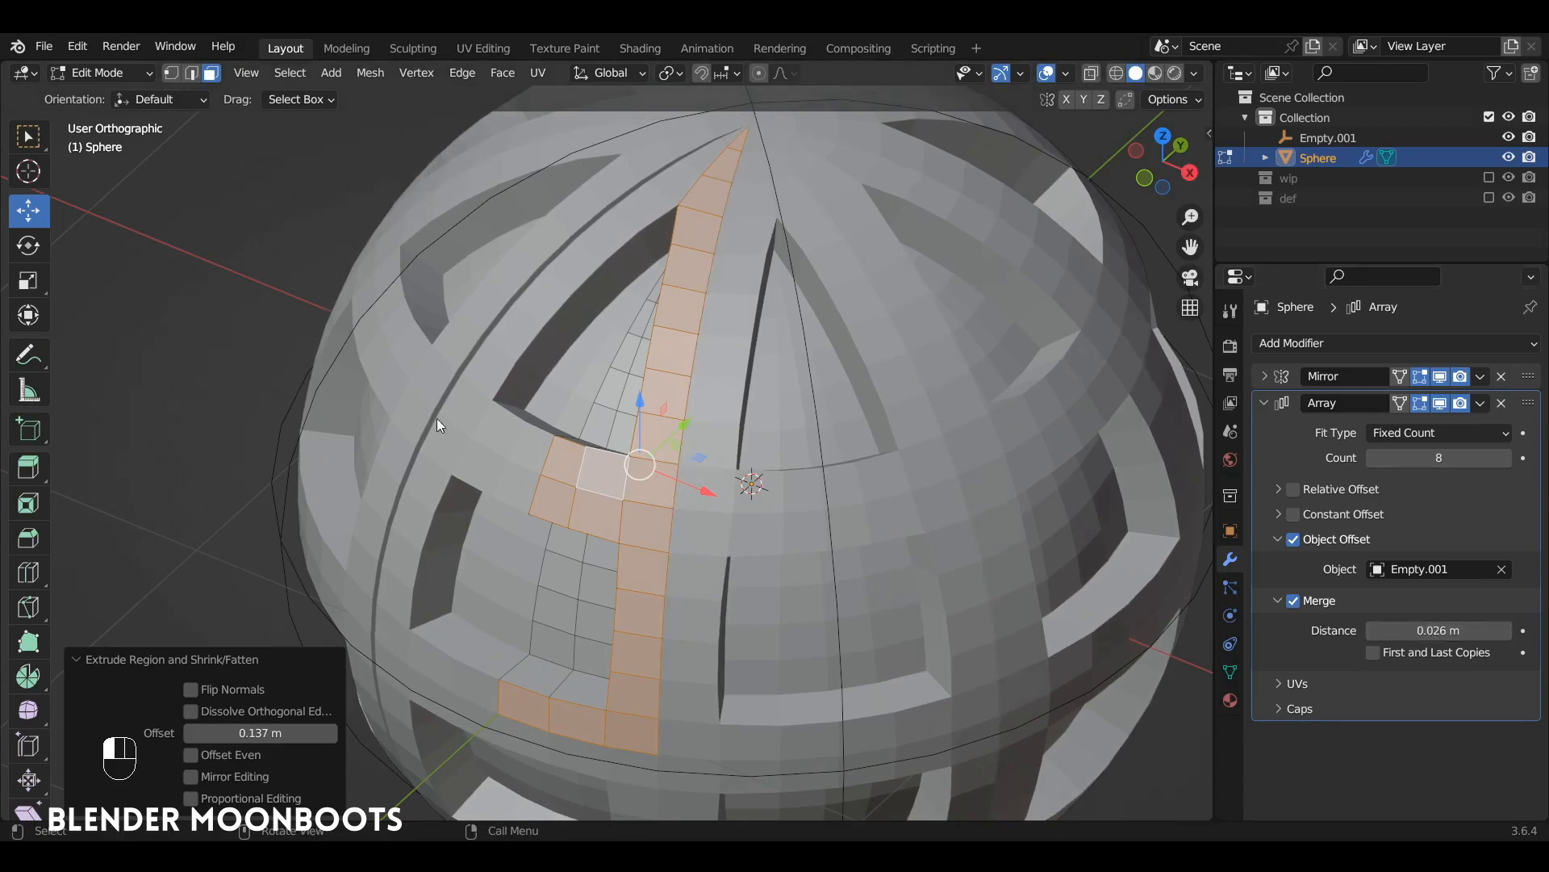
click(1373, 654)
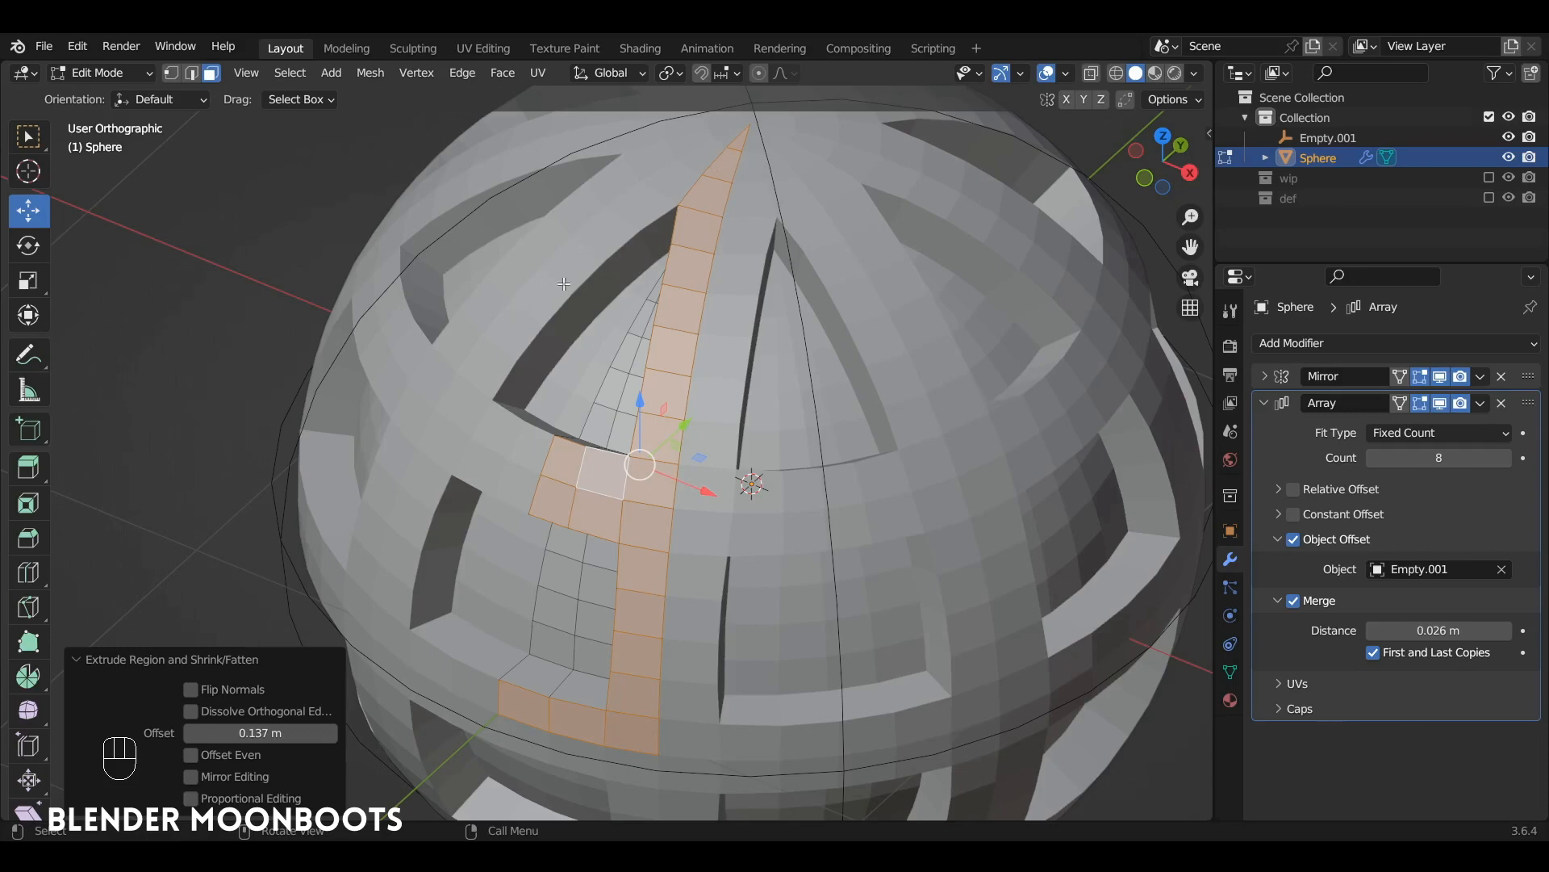
Turn off viewport display of the Mirror and Array modifiers to isolate the single wedge.
mouse_move(624, 295)
alt+mouse_down()
mouse_move(644, 277)
mouse_move(615, 284)
alt+mouse_up()
click(1440, 376)
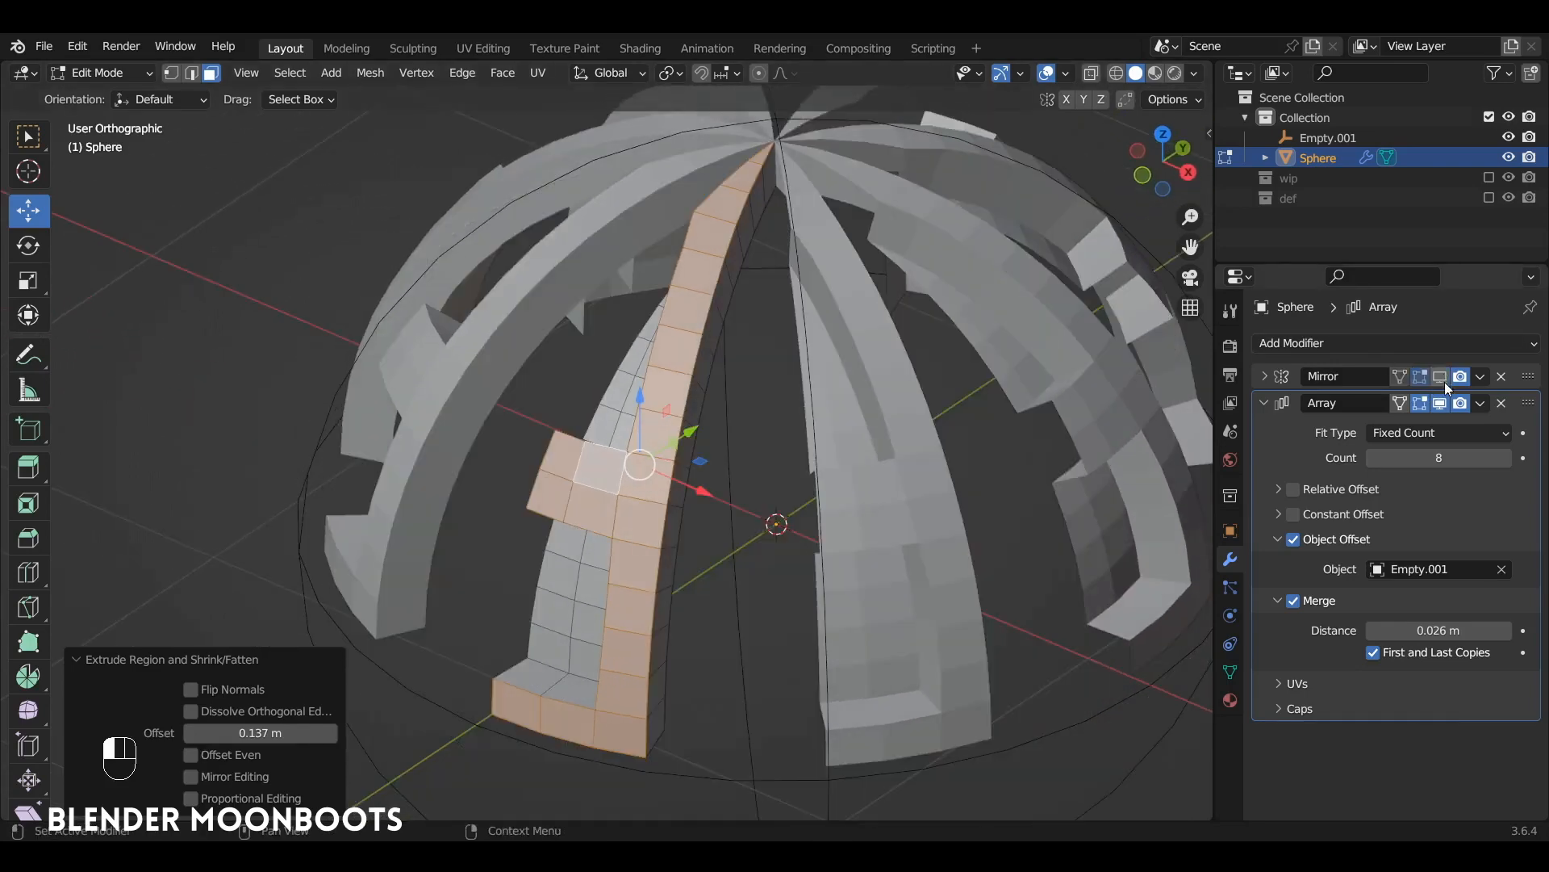
click(1440, 403)
alt+drag(613, 468, 659, 456)
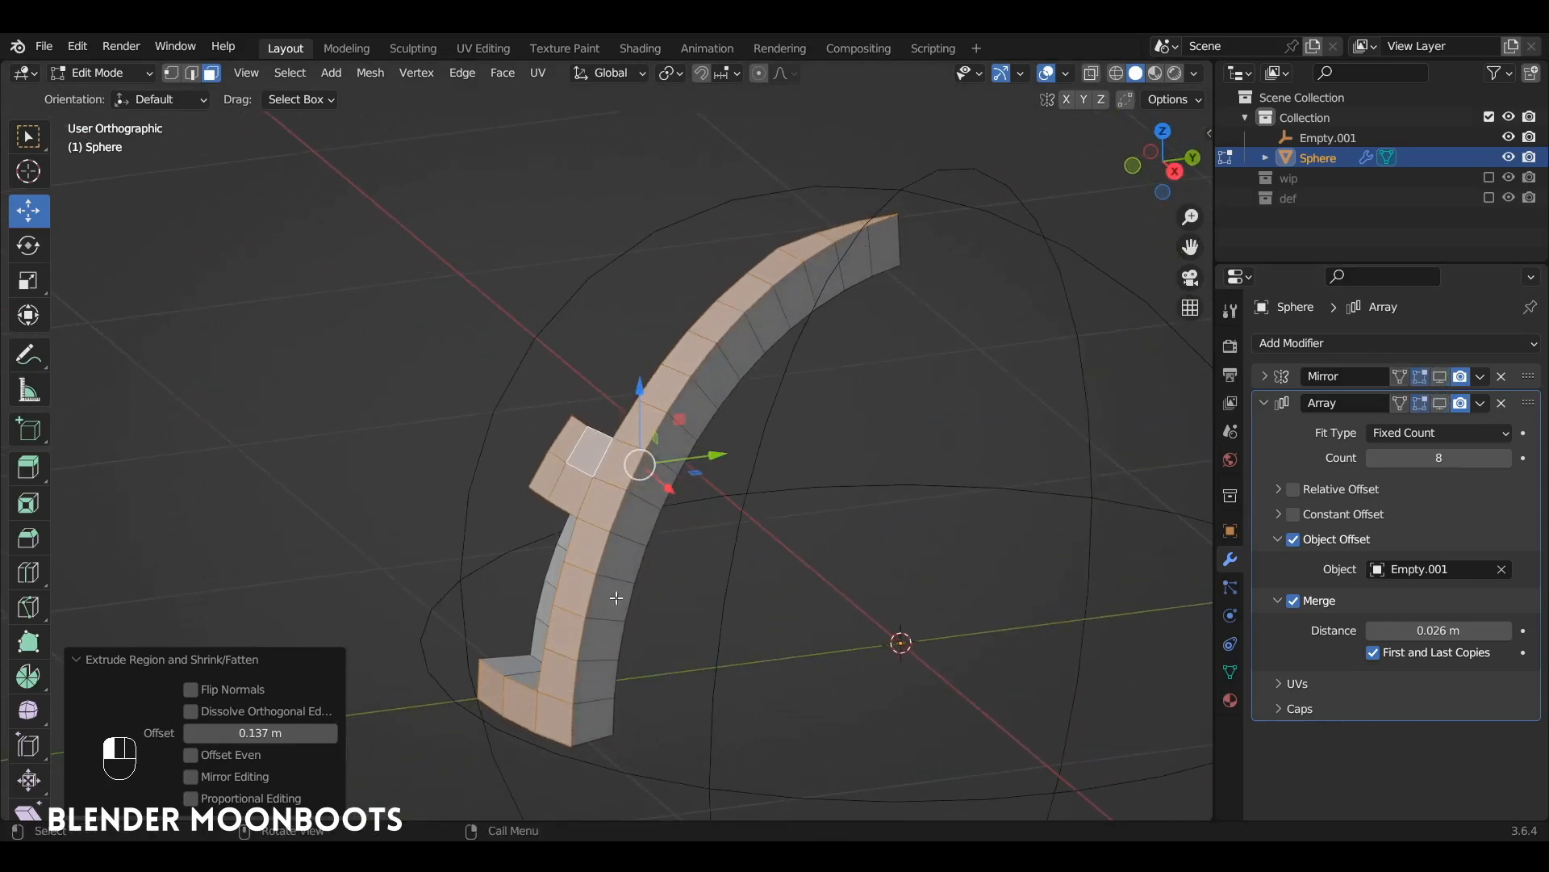
Select the strip of side faces on the wedge's long seam from the pole down to the base and delete those faces.
key(3)
click(884, 249)
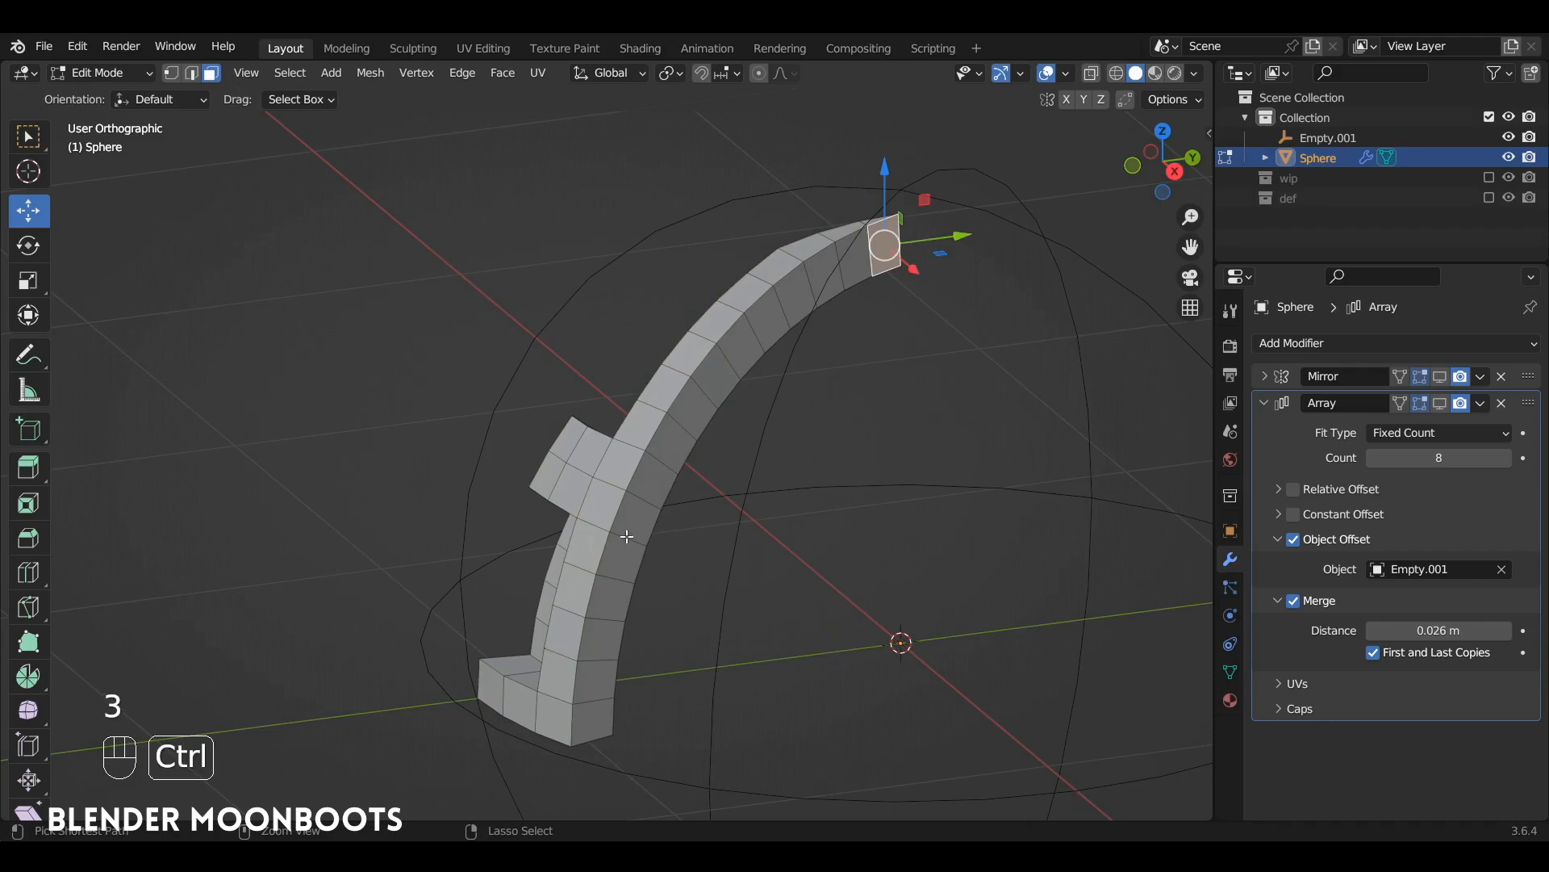
ctrl+click(601, 704)
alt+drag(601, 704, 885, 408)
key(x)
click(814, 515)
Return to Object Mode, show the Mirror and Array modifiers again, and shade the sphere smooth.
key(Tab)
click(1440, 376)
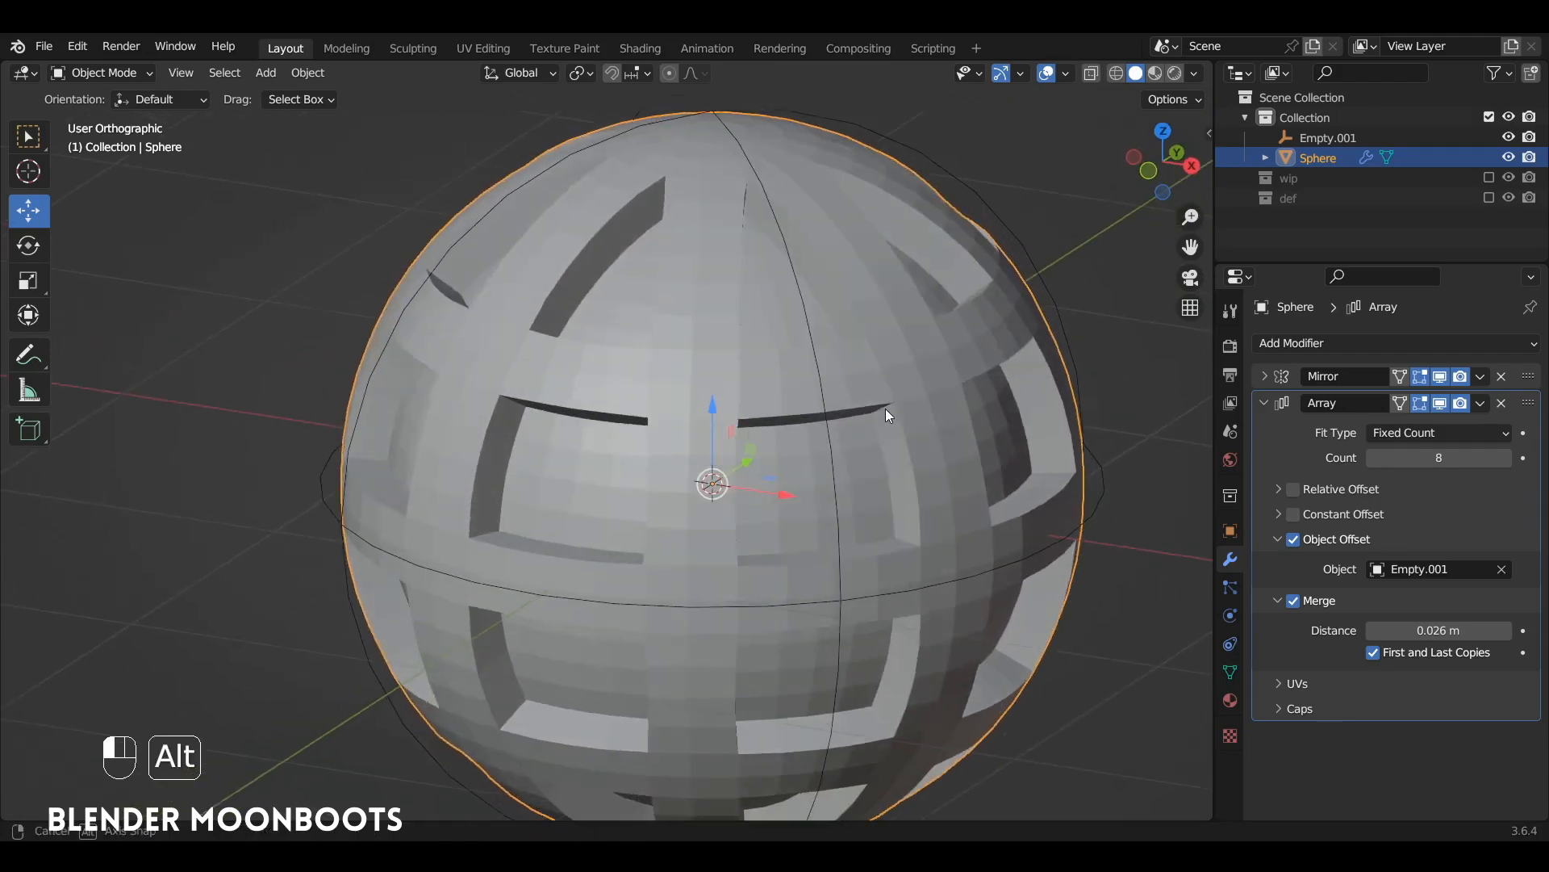
right_click(888, 383)
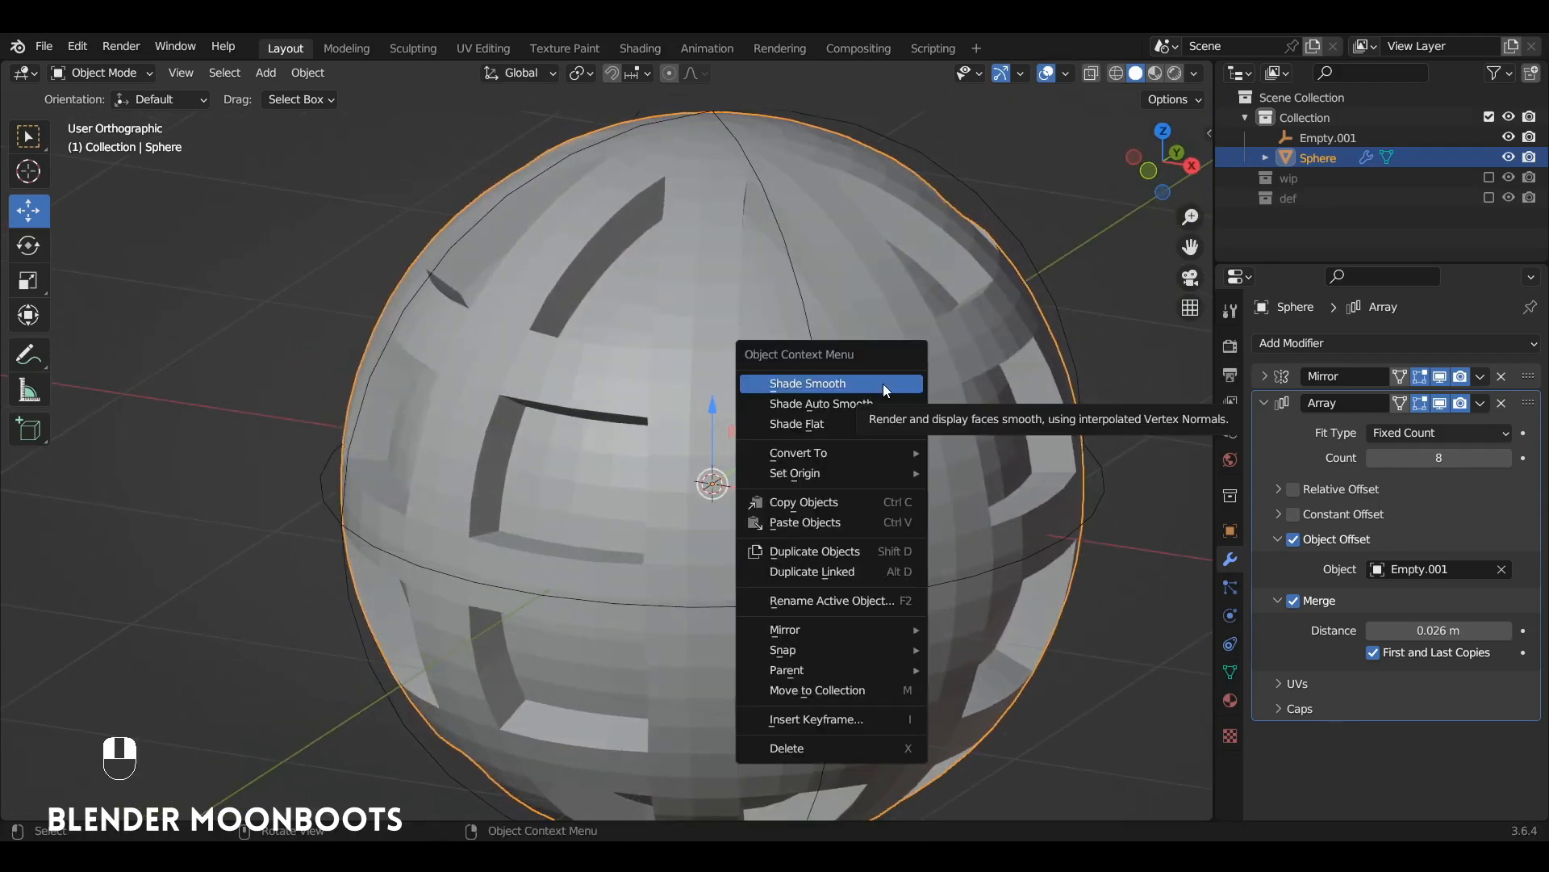
click(883, 384)
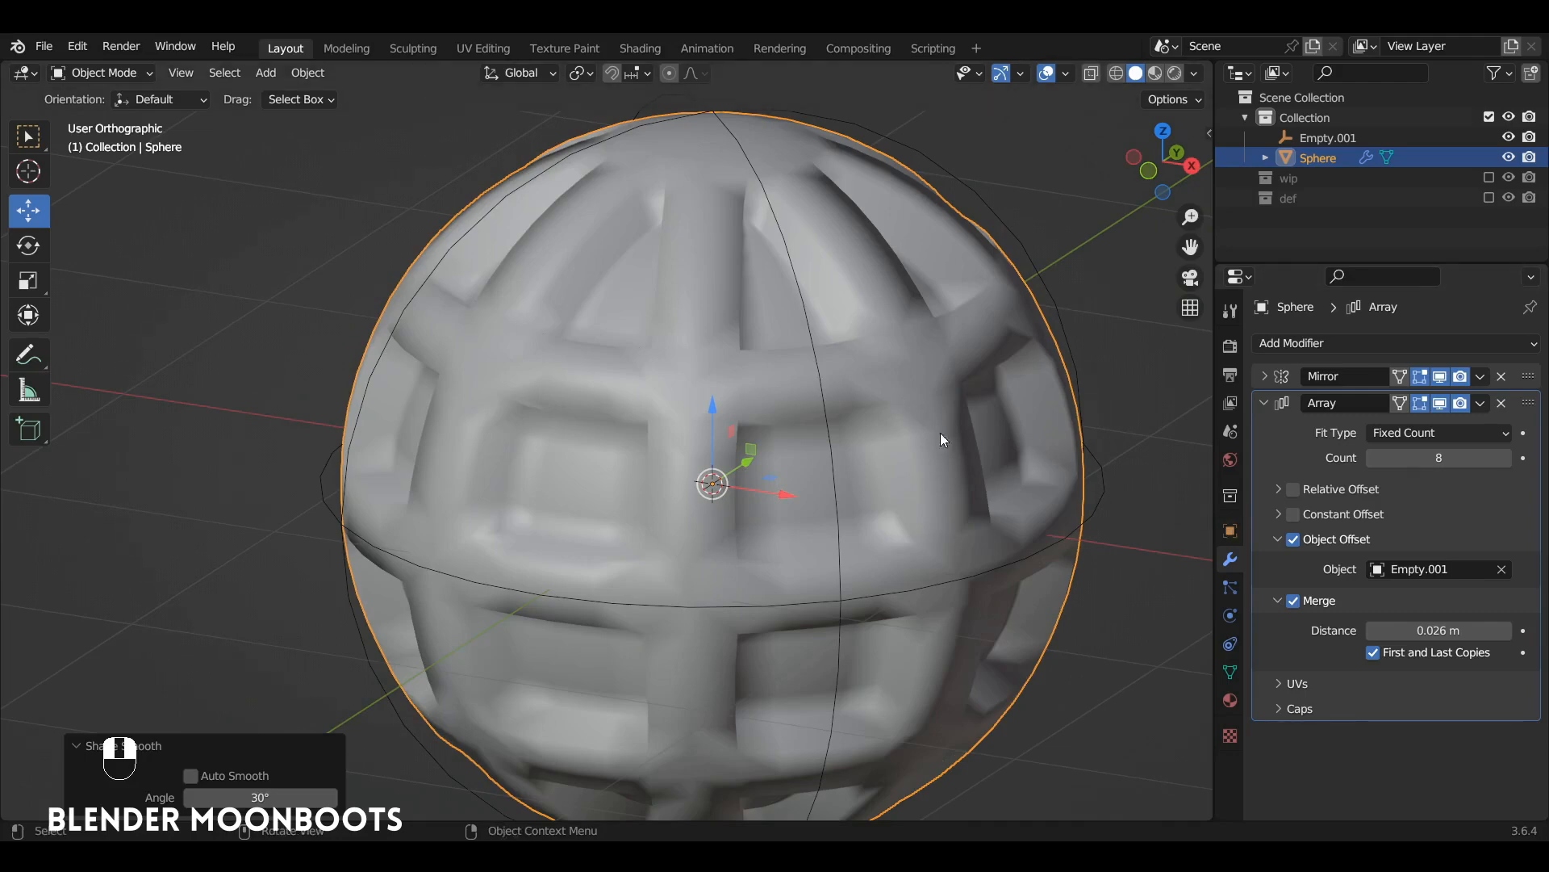
alt+drag(941, 433, 902, 403)
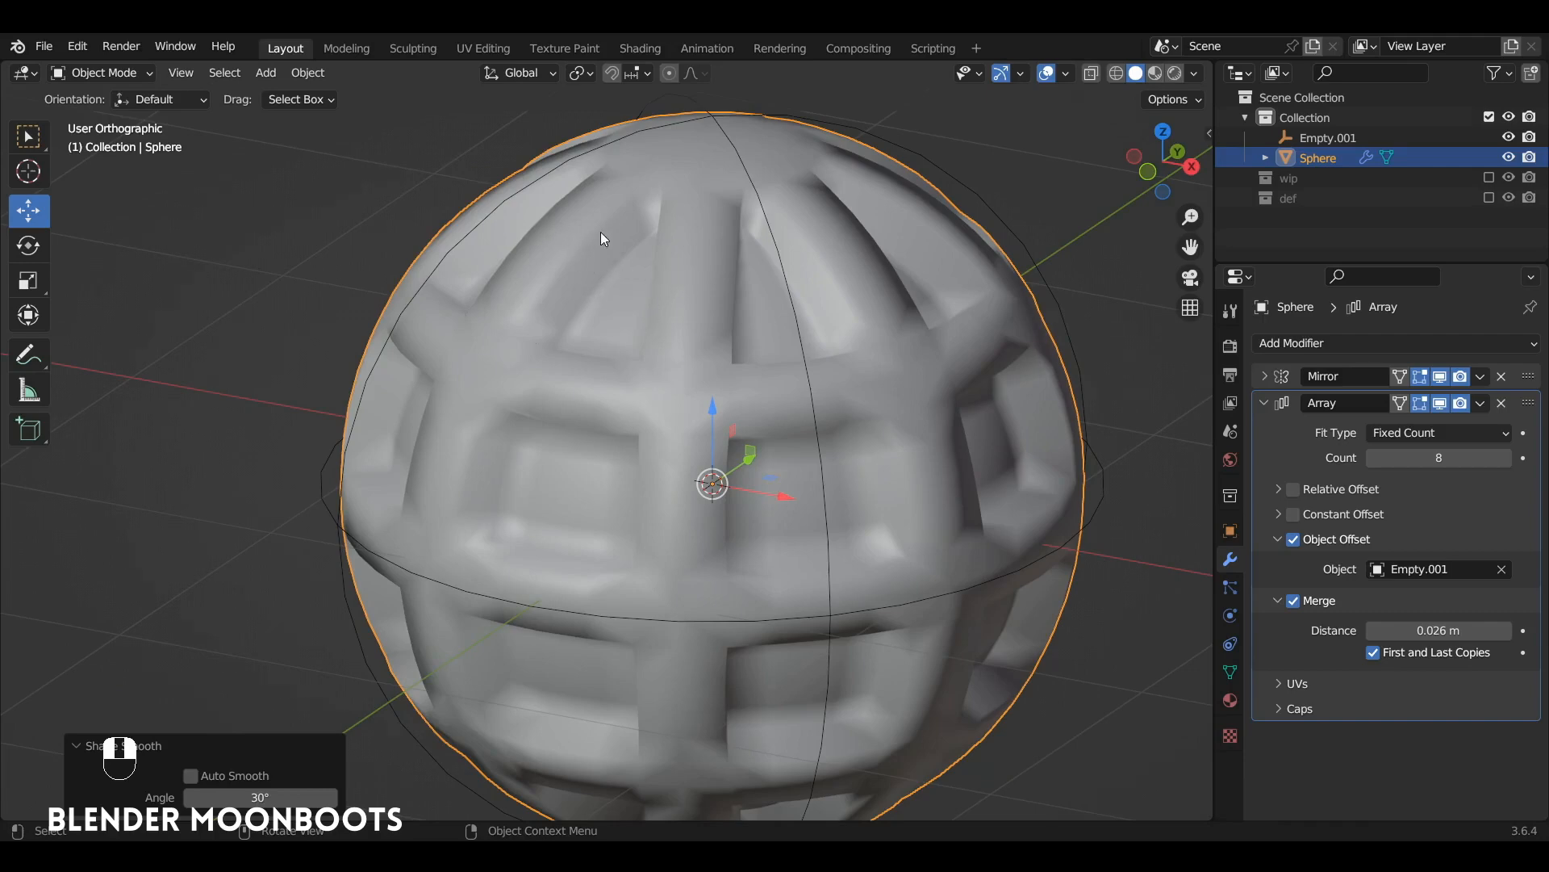
Enable Auto Smooth in the sphere's mesh normals settings.
click(1264, 403)
click(1230, 672)
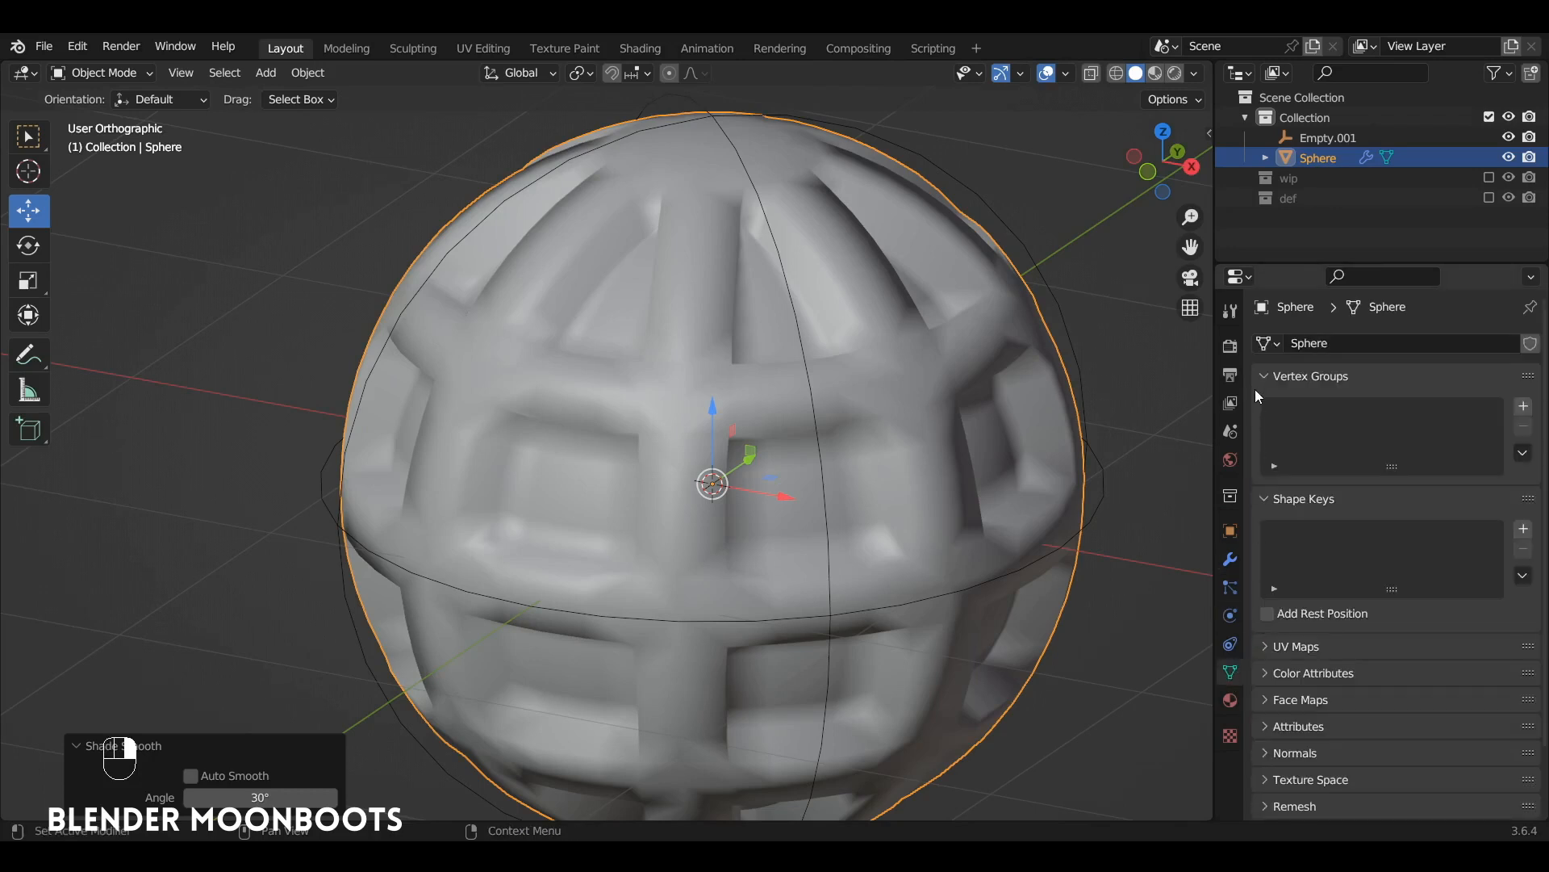
drag(1256, 389, 1256, 427)
click(1265, 545)
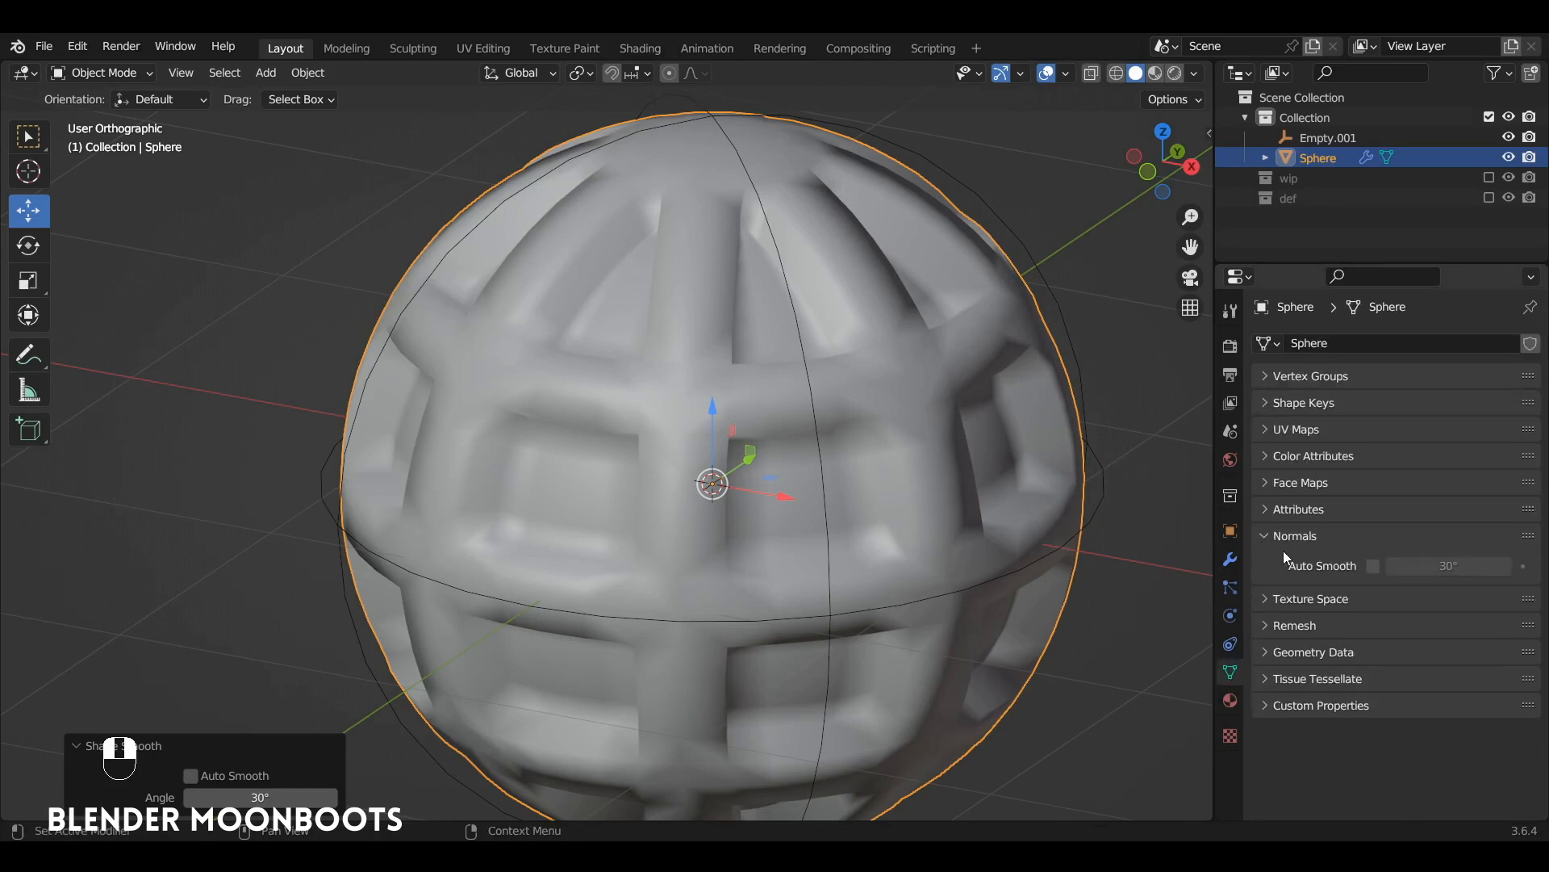
click(1372, 566)
alt+middle_drag(1183, 547, 909, 526)
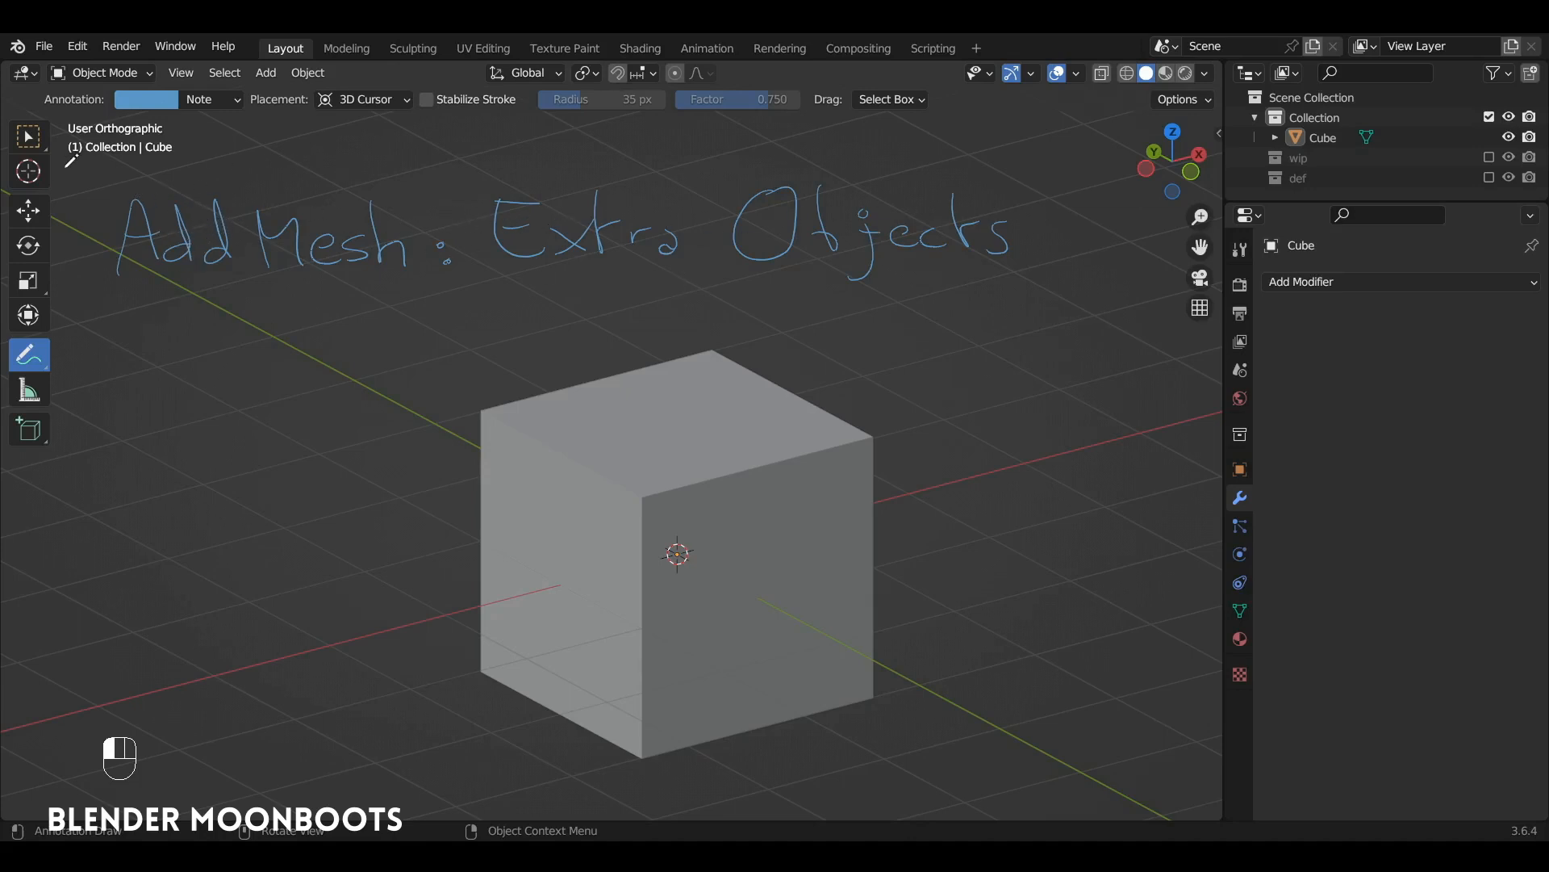
Clear the handwritten "Add Mesh: Extra Objects" note and delete the cube.
click(29, 137)
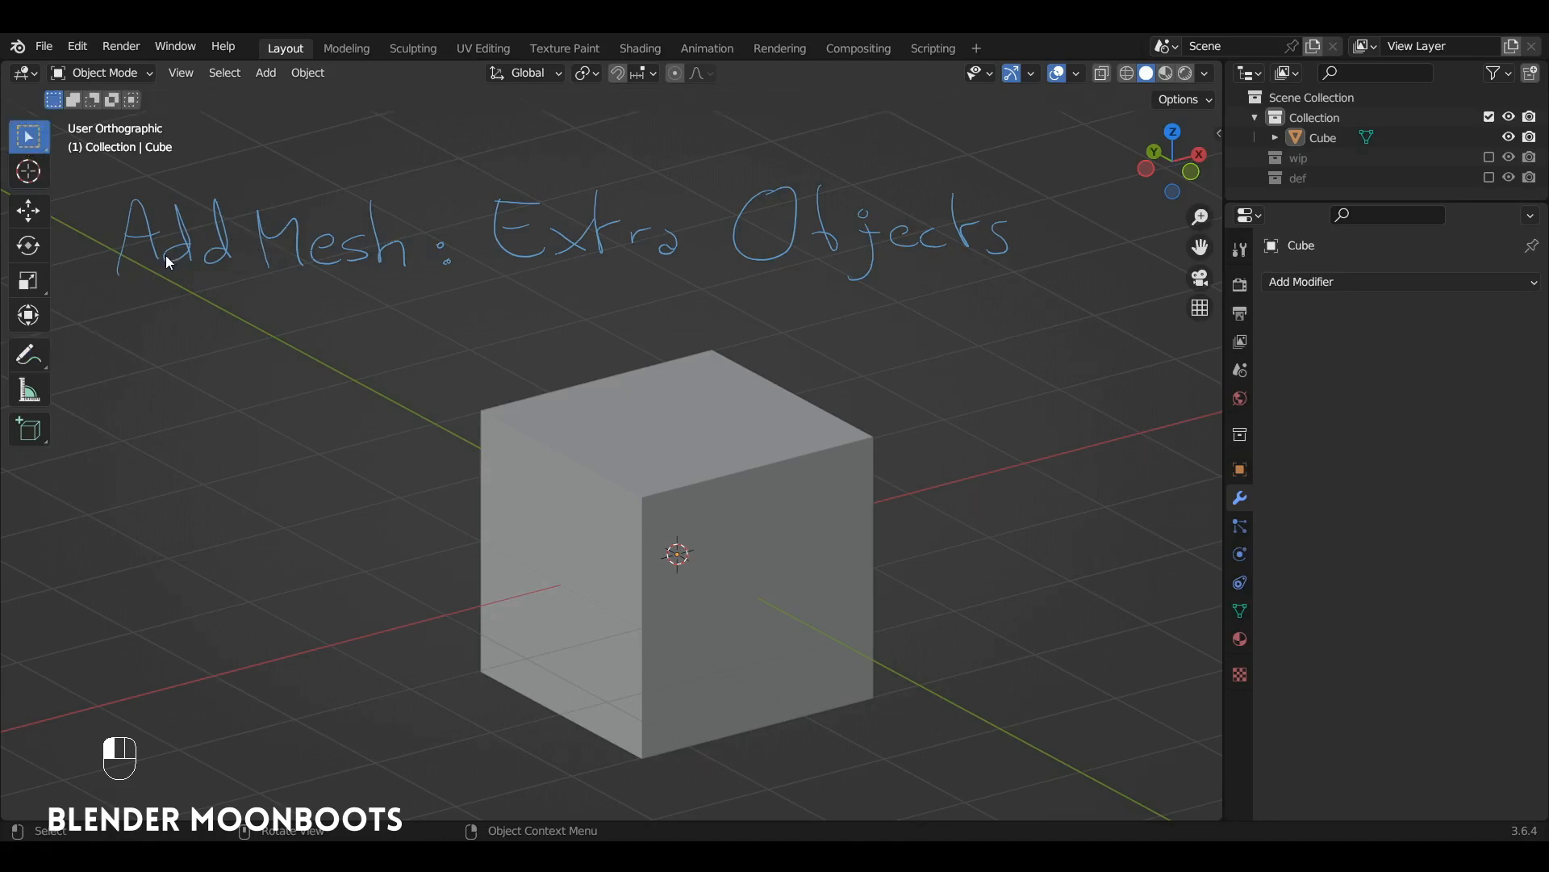
mouse_move(283, 176)
right_down()
mouse_move(276, 270)
mouse_move(1046, 242)
mouse_move(731, 235)
mouse_move(401, 322)
right_up()
click(691, 476)
alt+drag(691, 476, 750, 377)
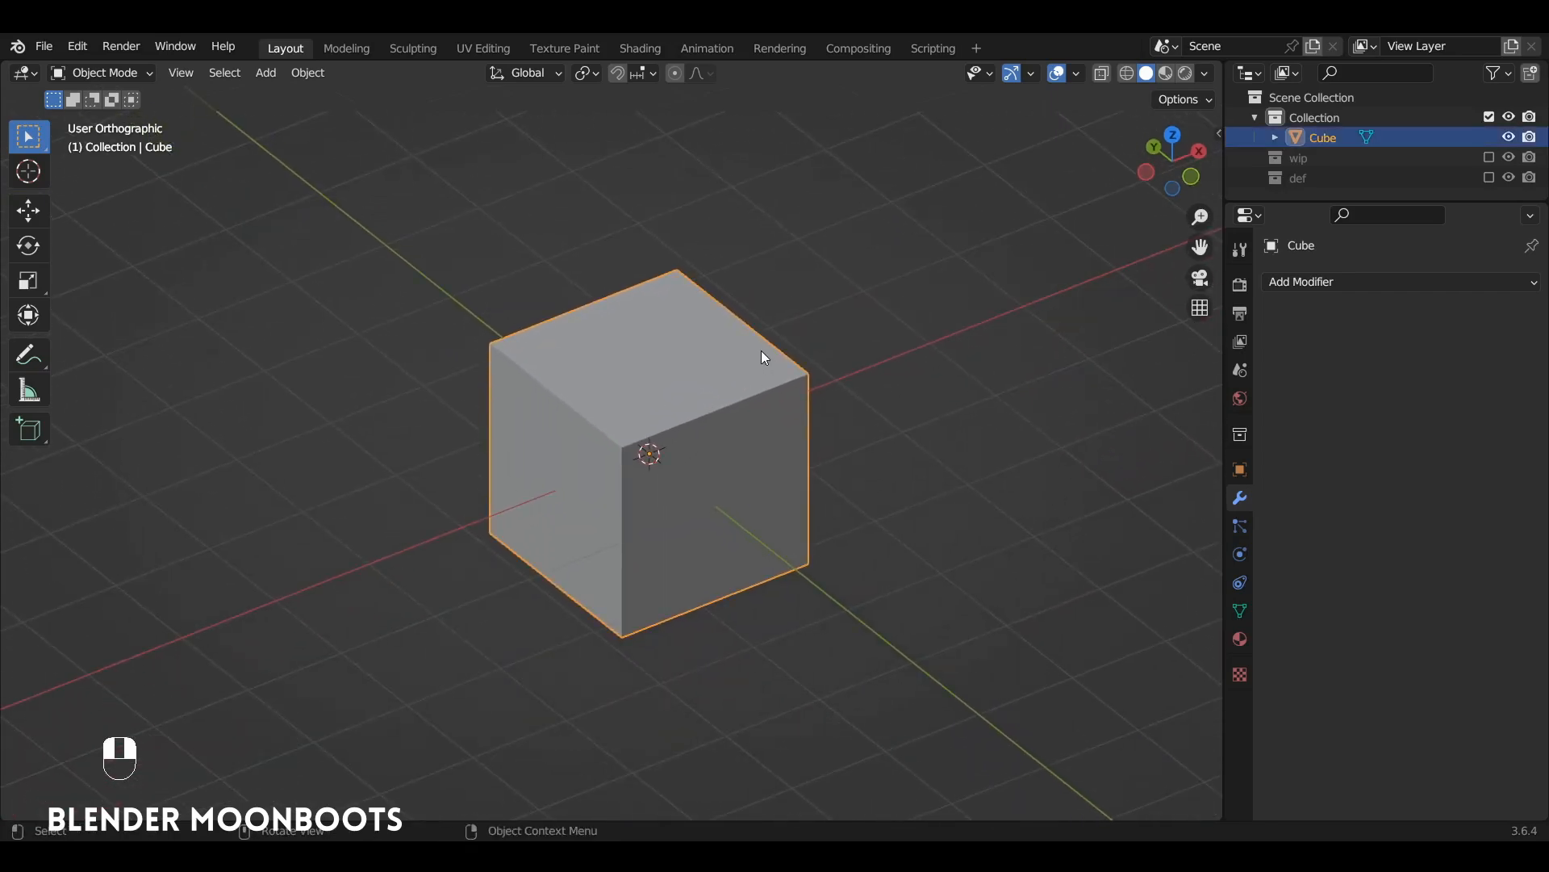
key(x)
click(757, 357)
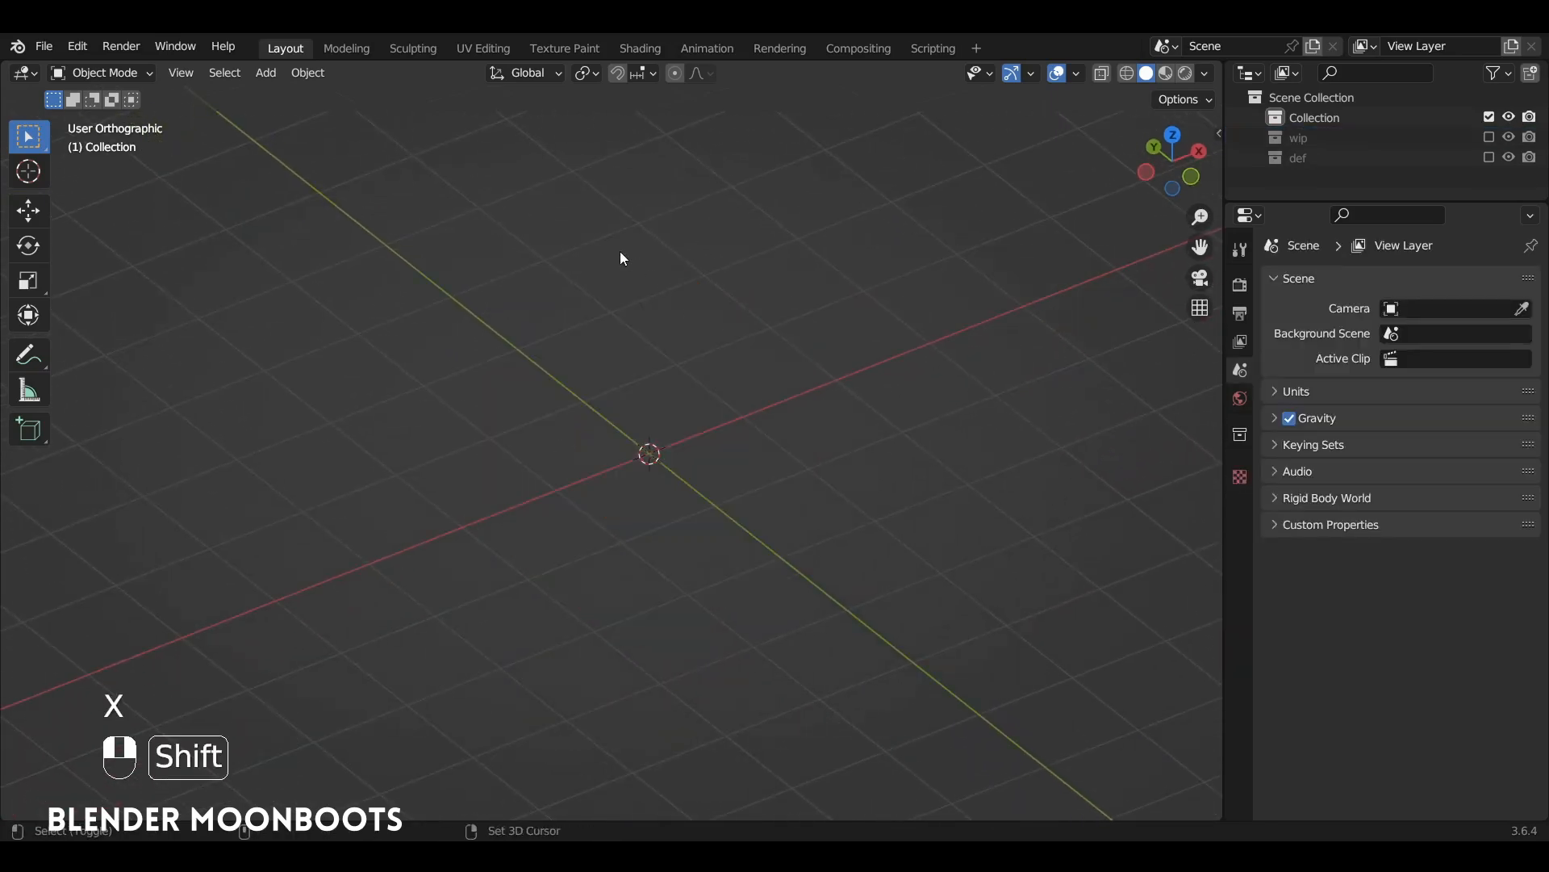
Add a Regular Solid from the Math Function meshes and set its source to Dodecahedron.
key(shift+a)
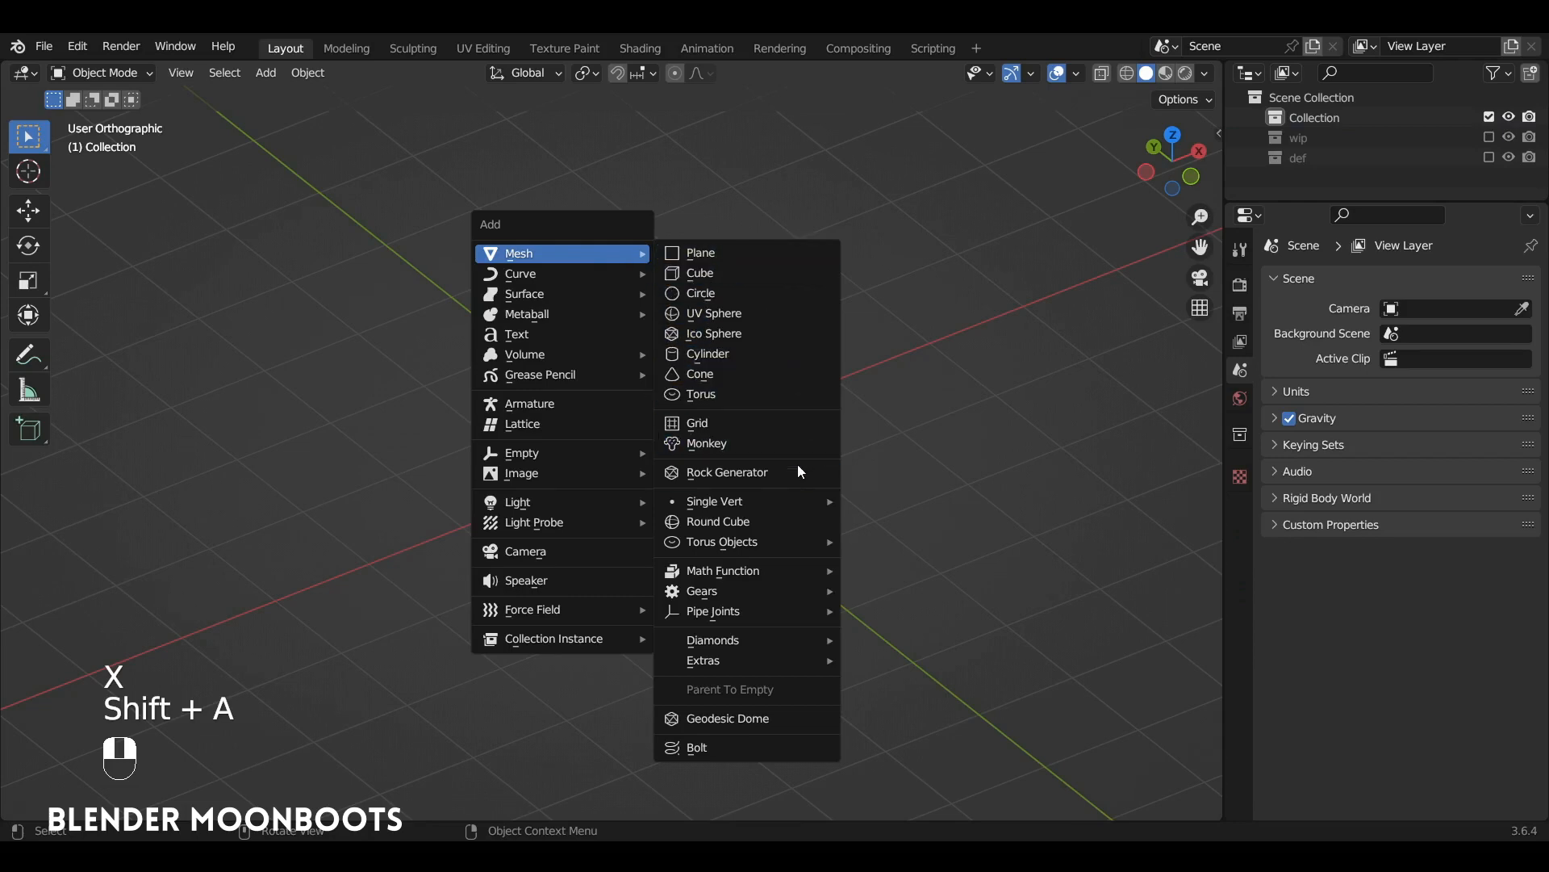
mouse_move(770, 568)
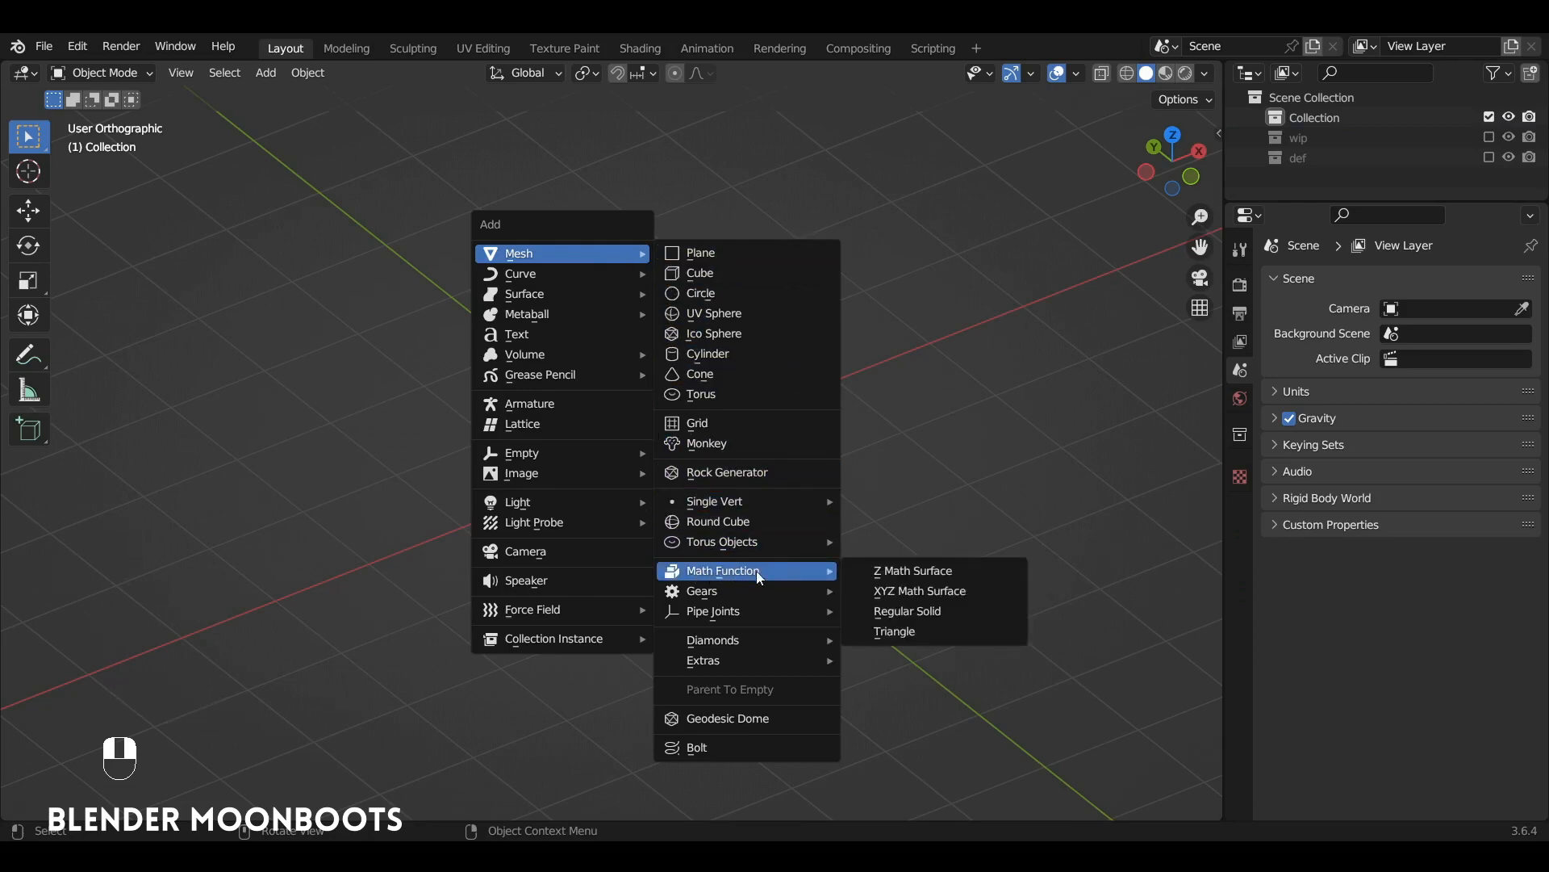
click(968, 619)
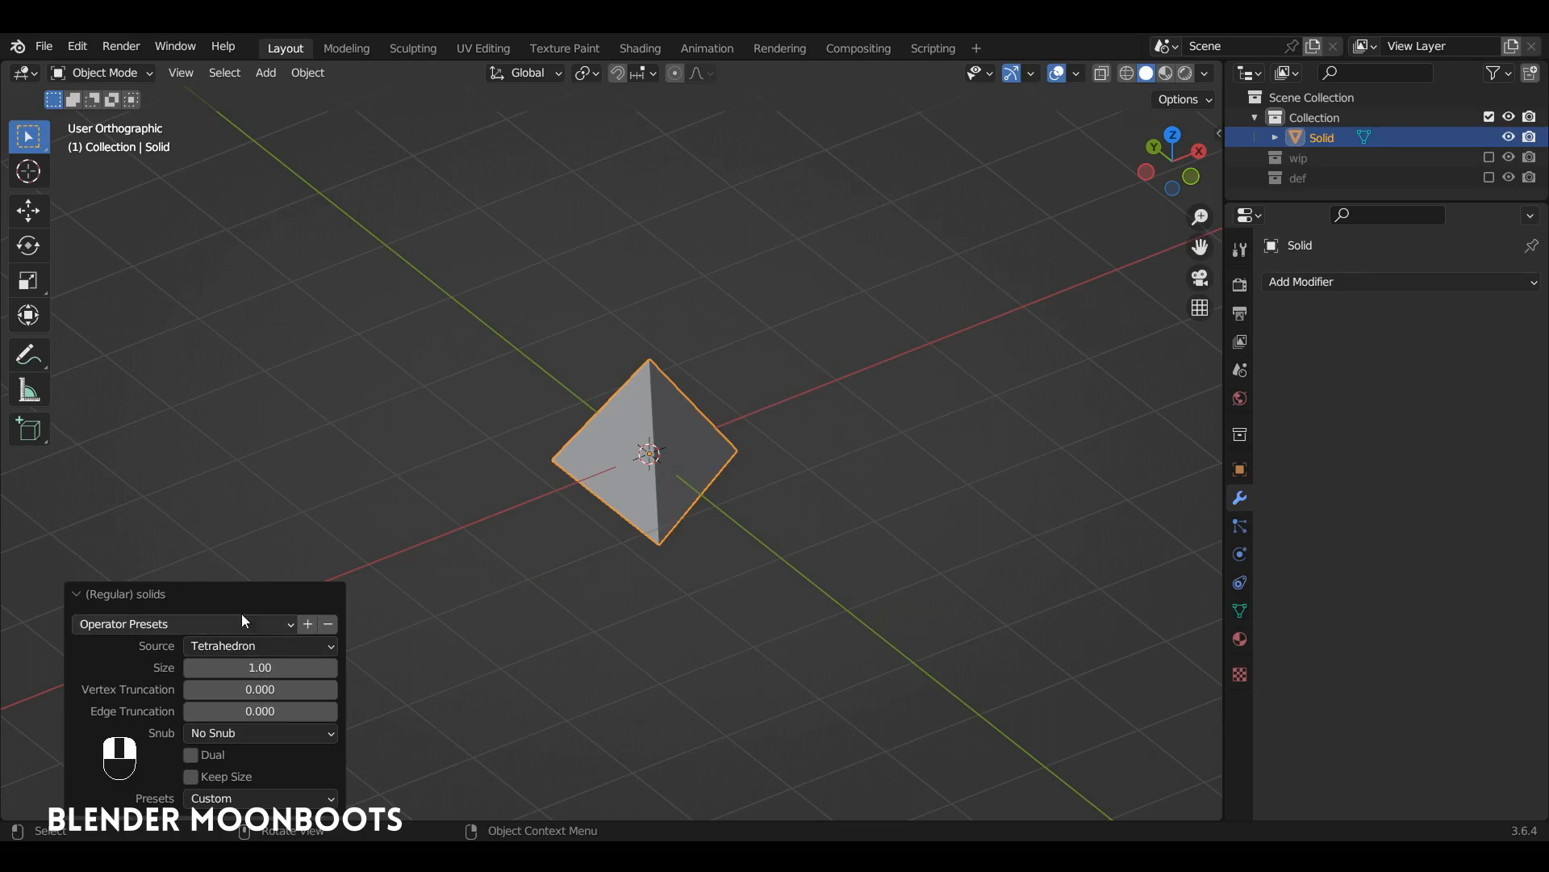
click(244, 648)
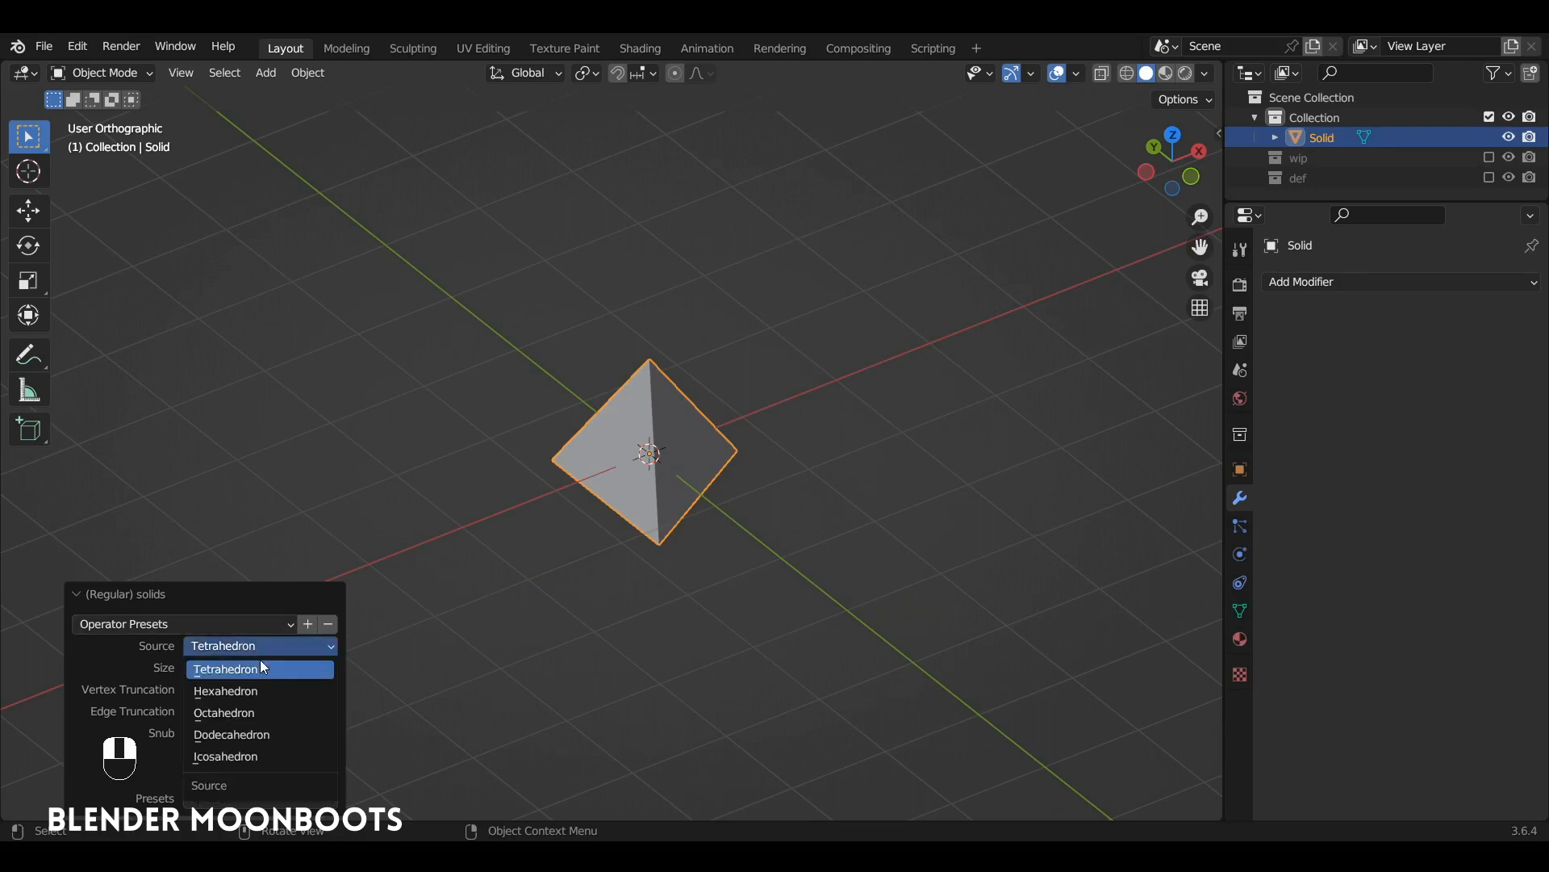
click(289, 735)
alt+drag(549, 564, 629, 499)
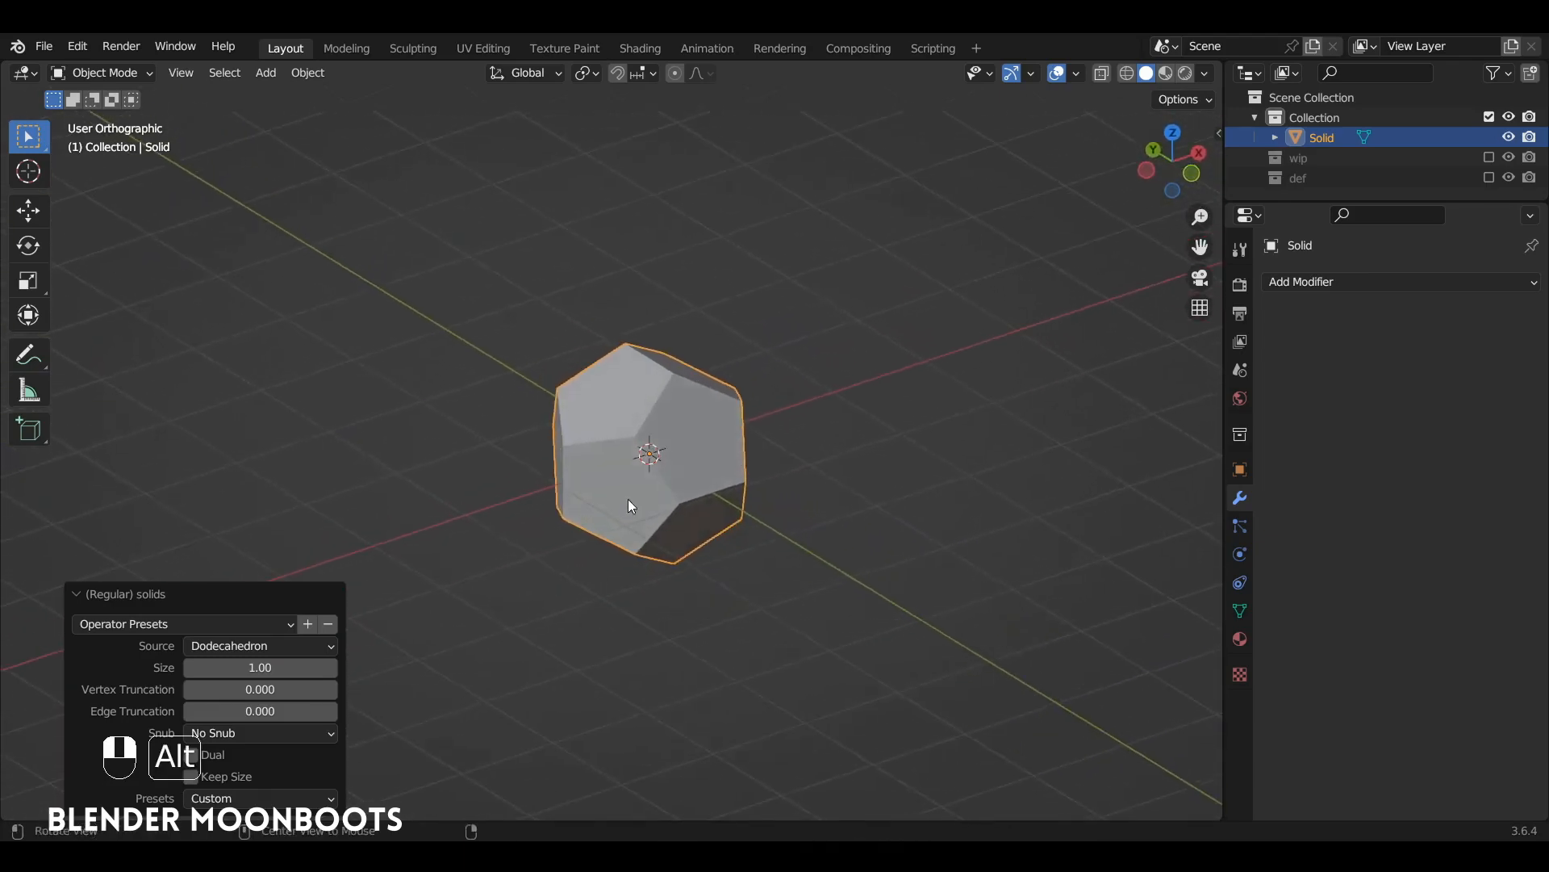
alt+drag(740, 400, 714, 351)
ctrl+alt+drag(791, 462, 777, 448)
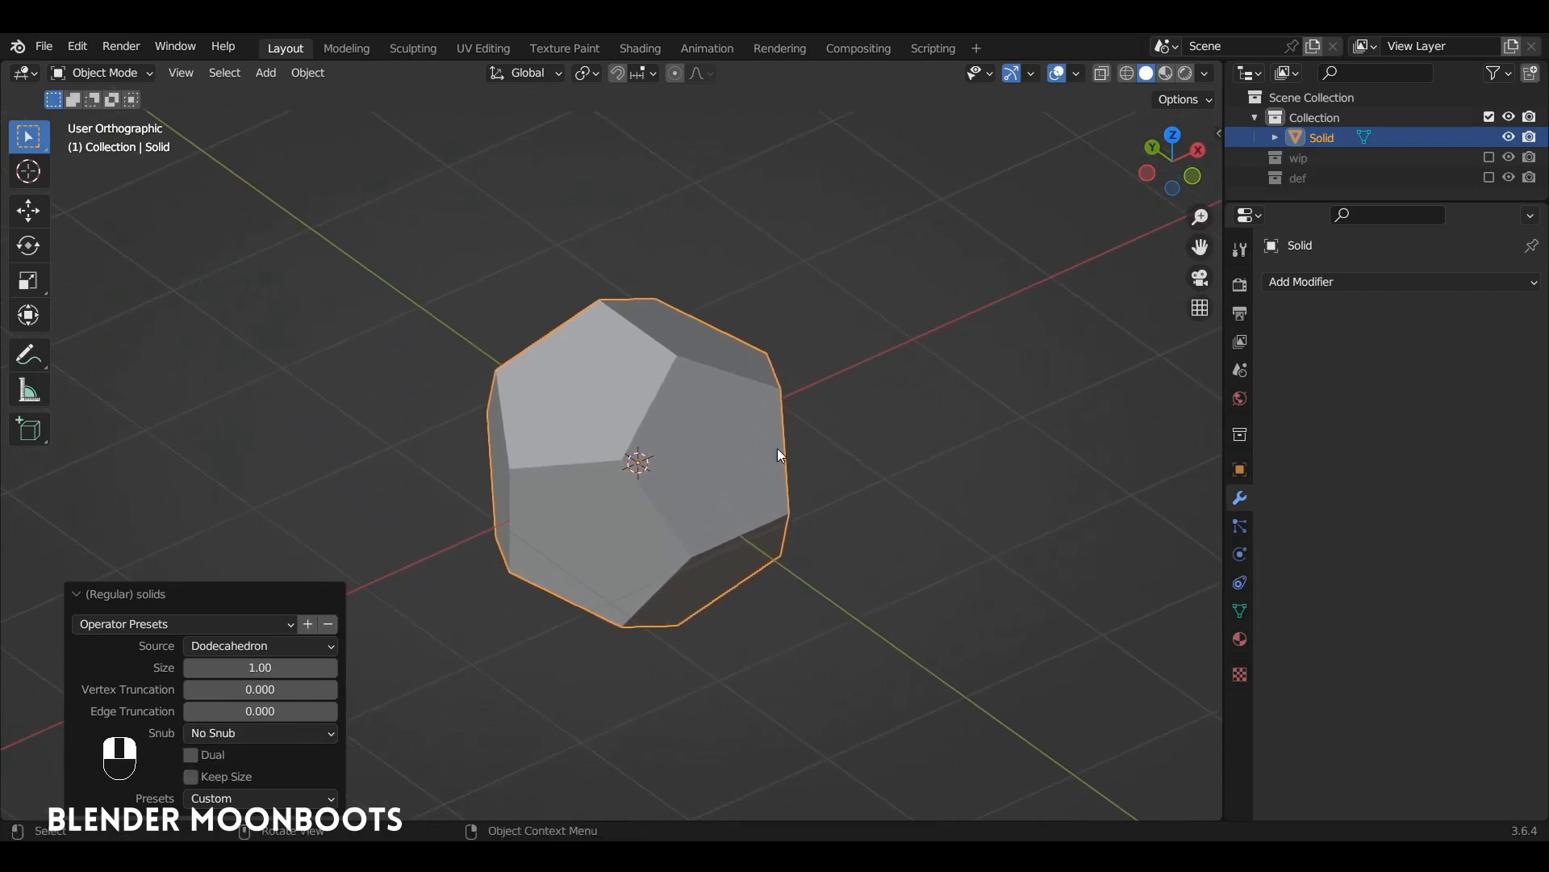
Apply a Limited Dissolve to the dodecahedron's whole mesh to remove the diagonal edges inside its pentagons.
key(Tab)
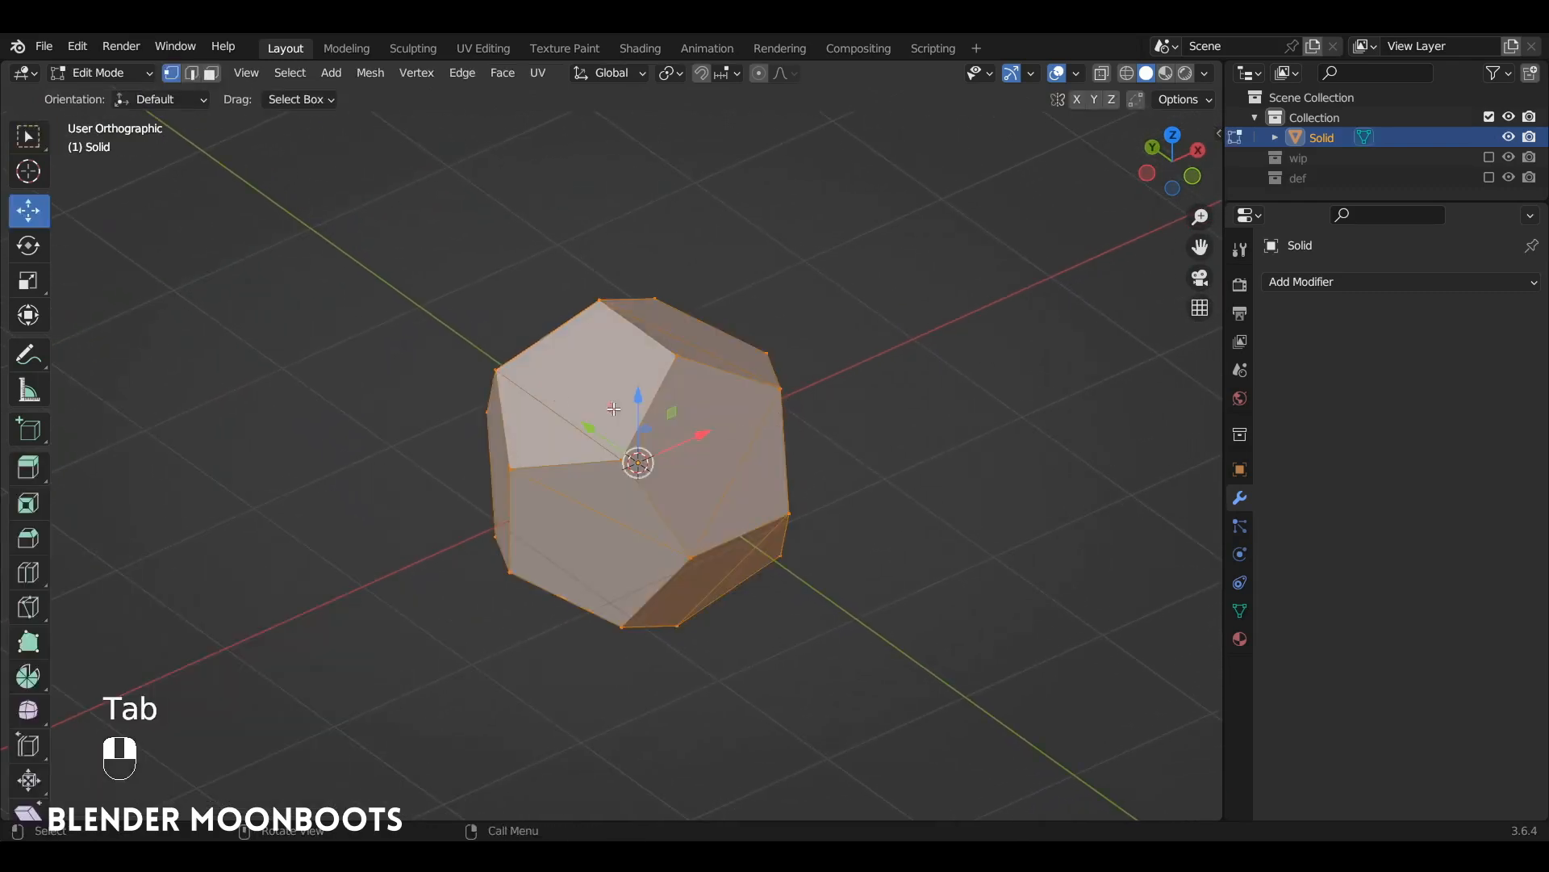
key(alt+a)
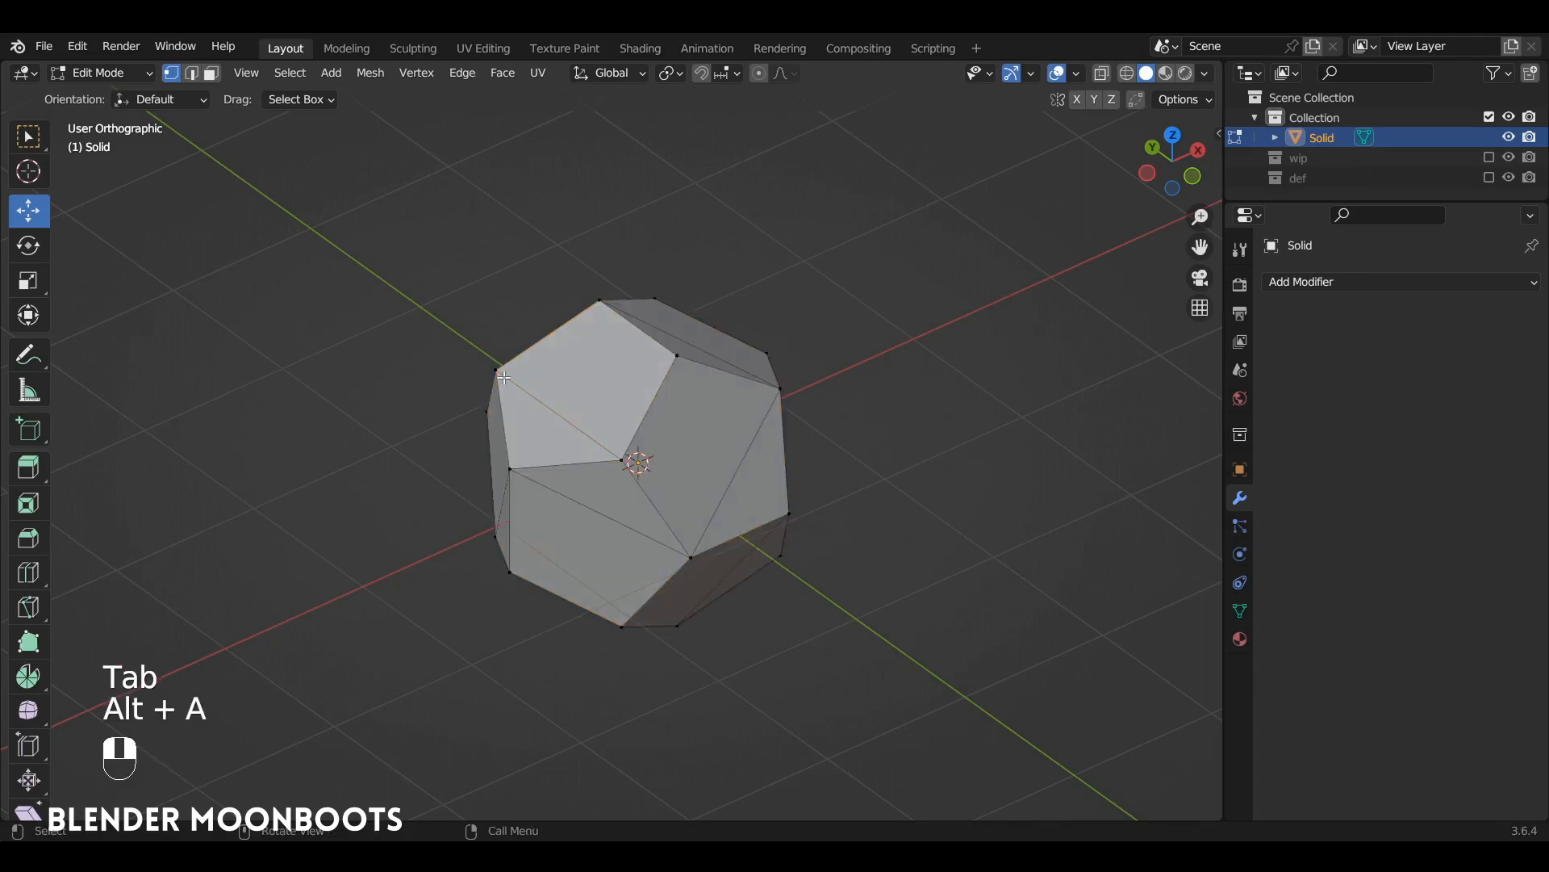
alt+drag(710, 533, 765, 471)
key(a)
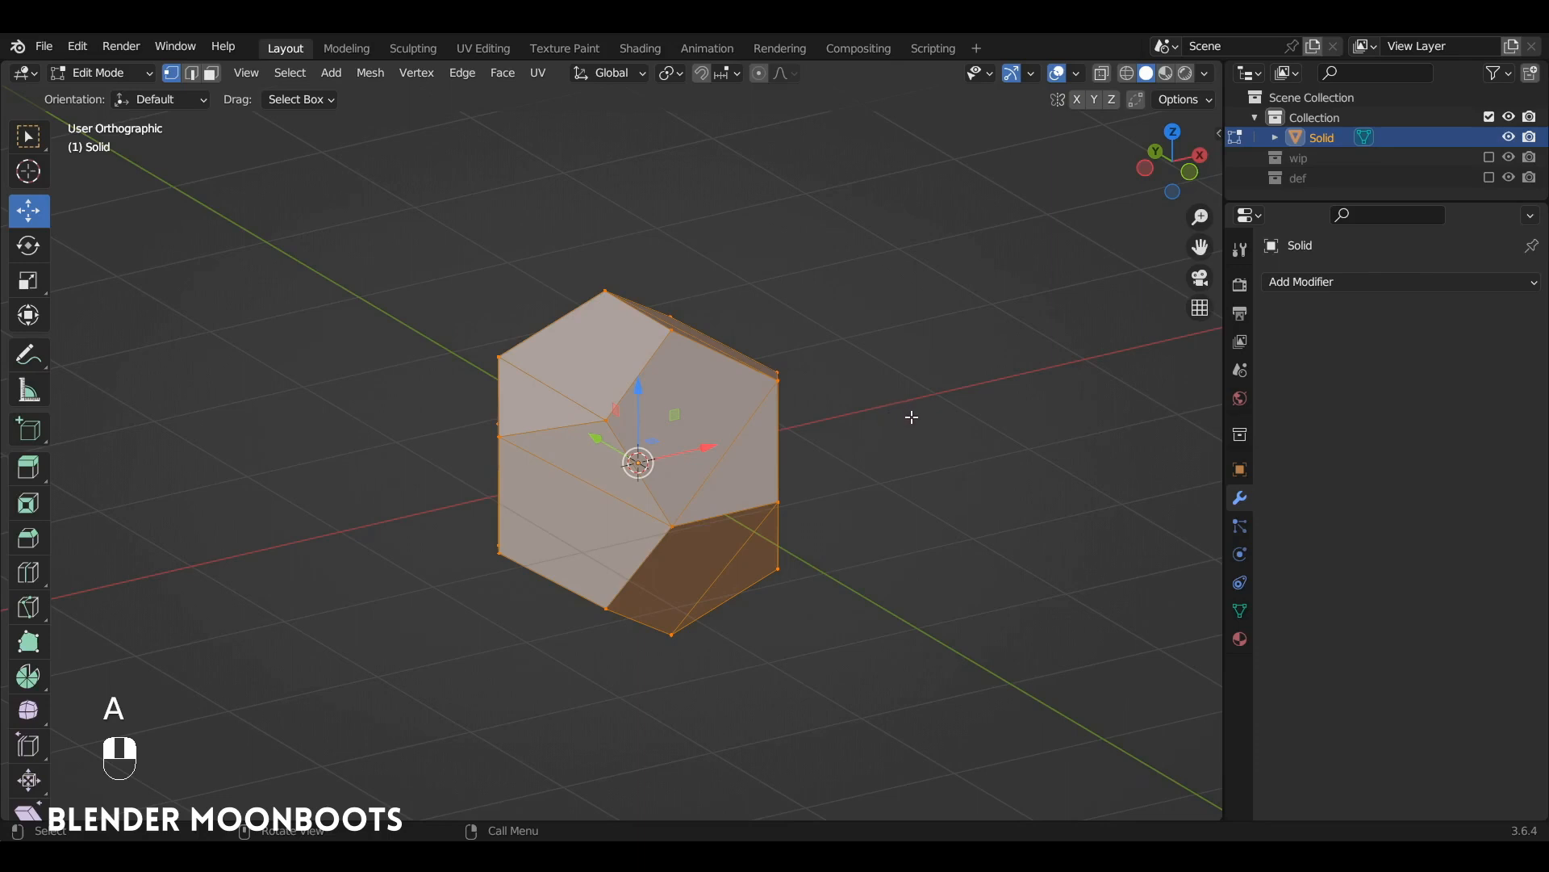
key(x)
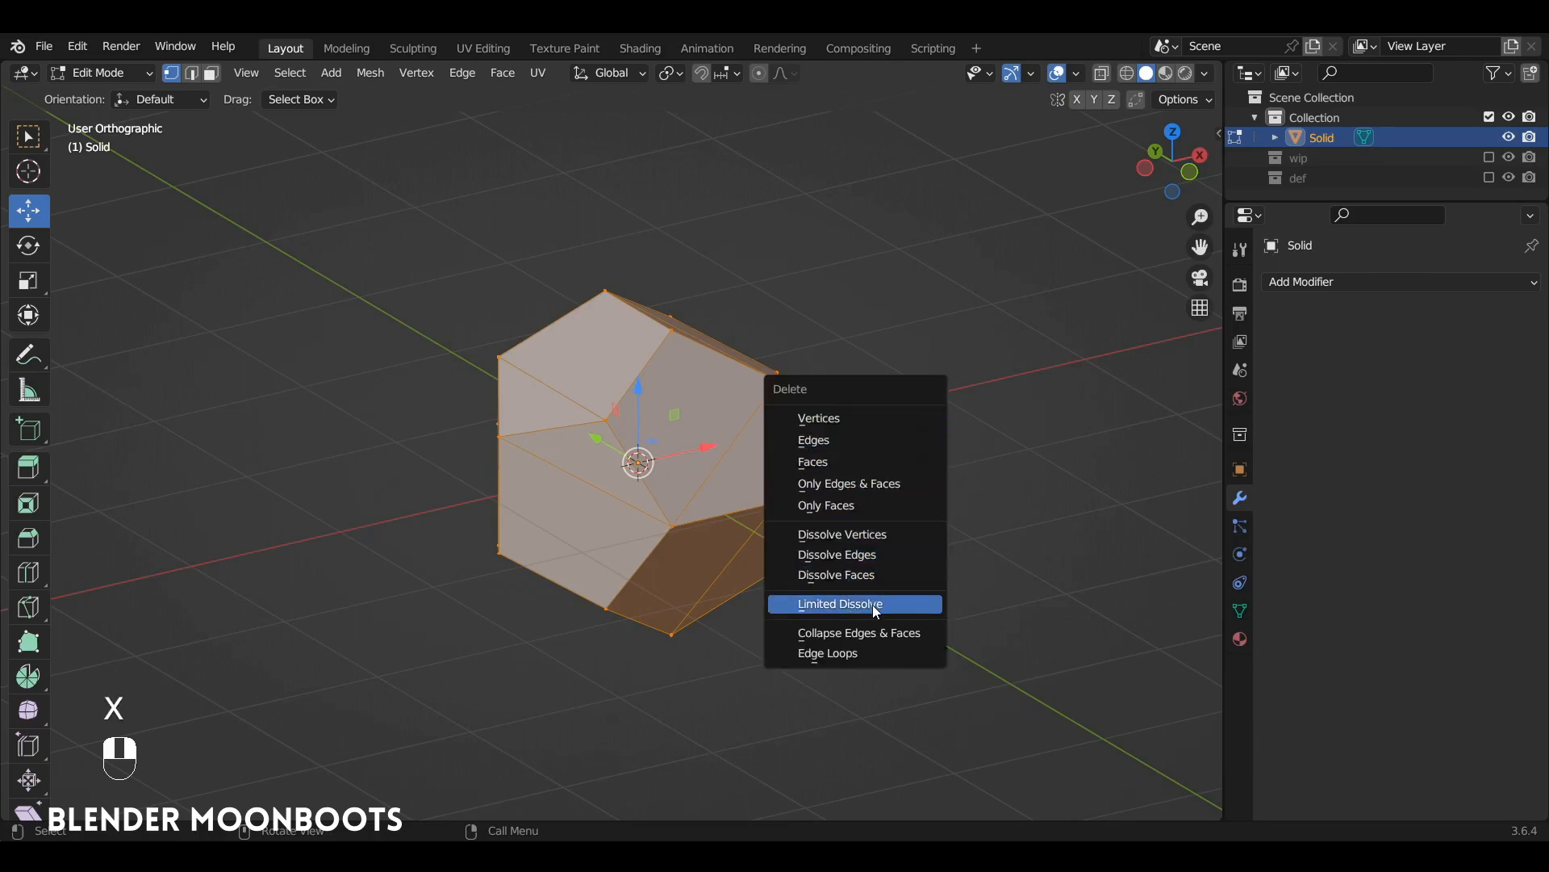
click(873, 603)
alt+drag(844, 574, 873, 545)
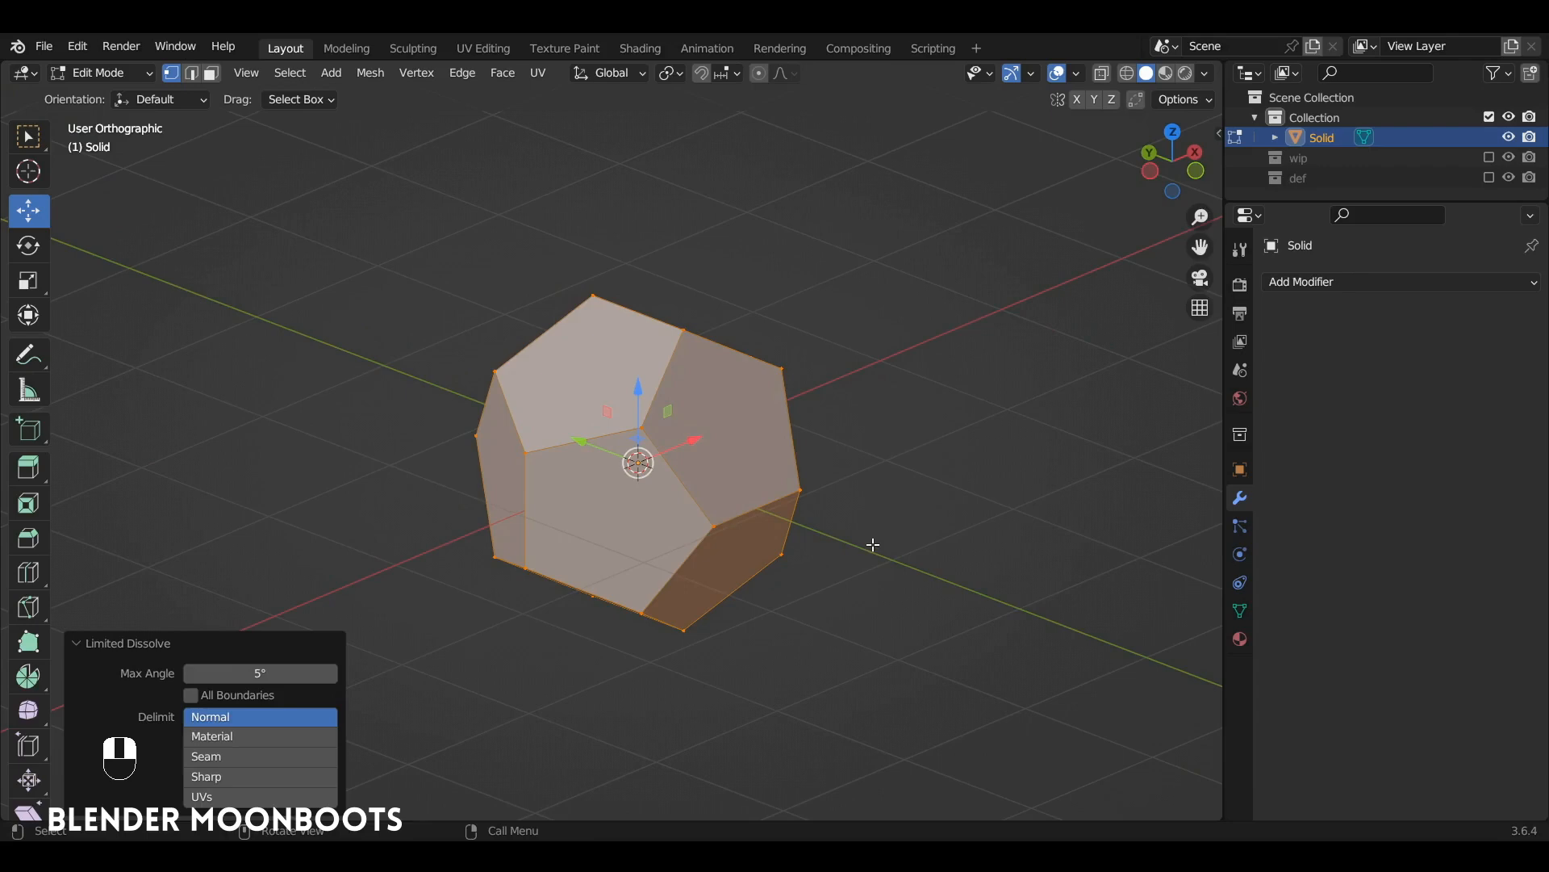
Return to Object Mode and add a Skin modifier to the dodecahedron.
key(Tab)
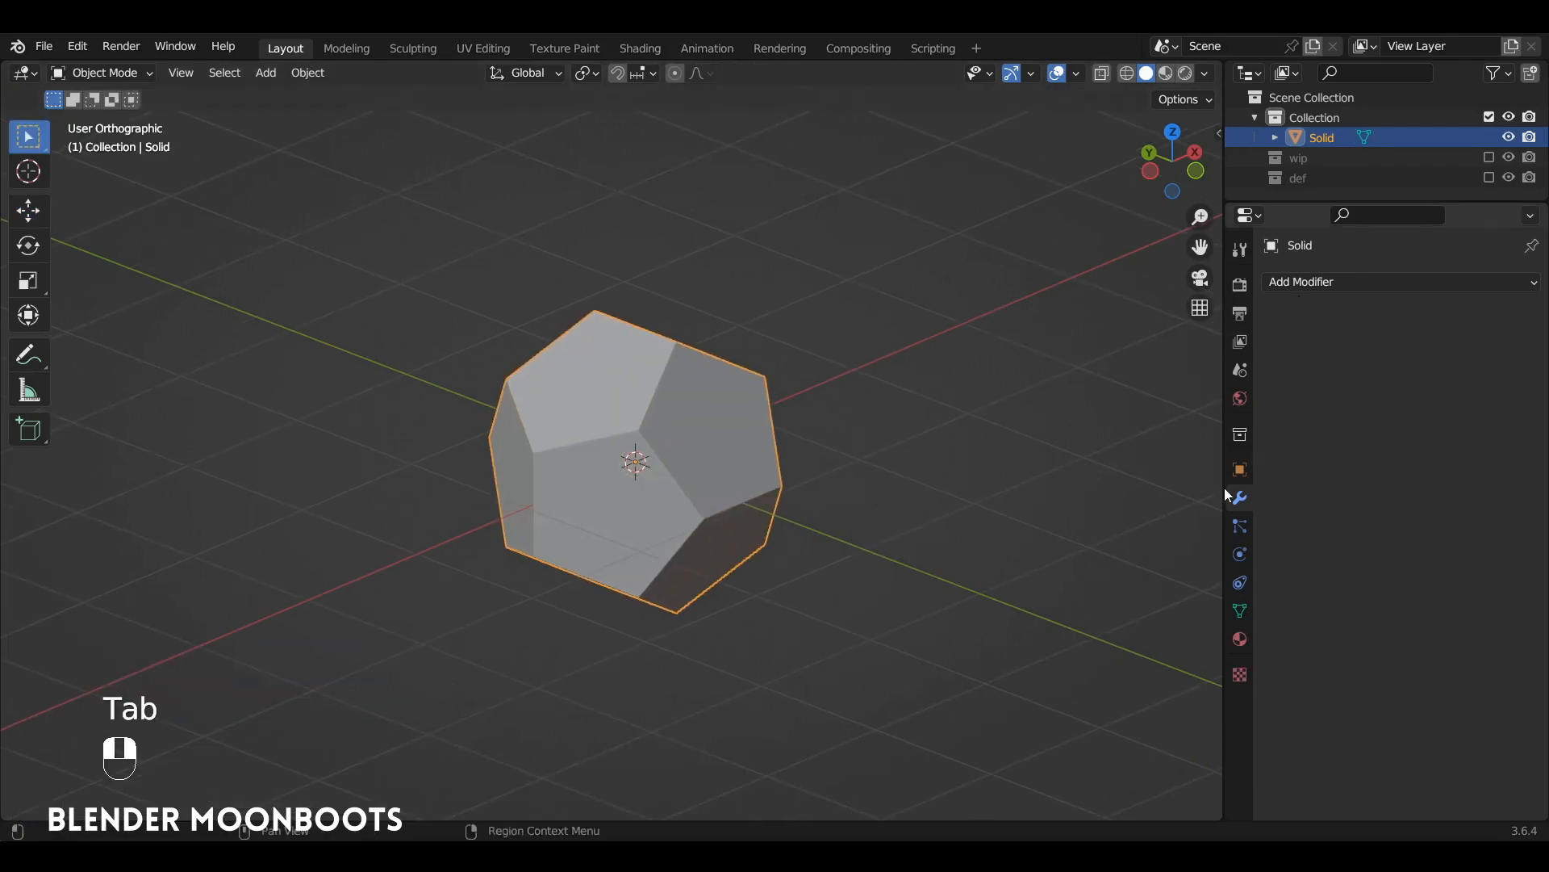
click(1316, 283)
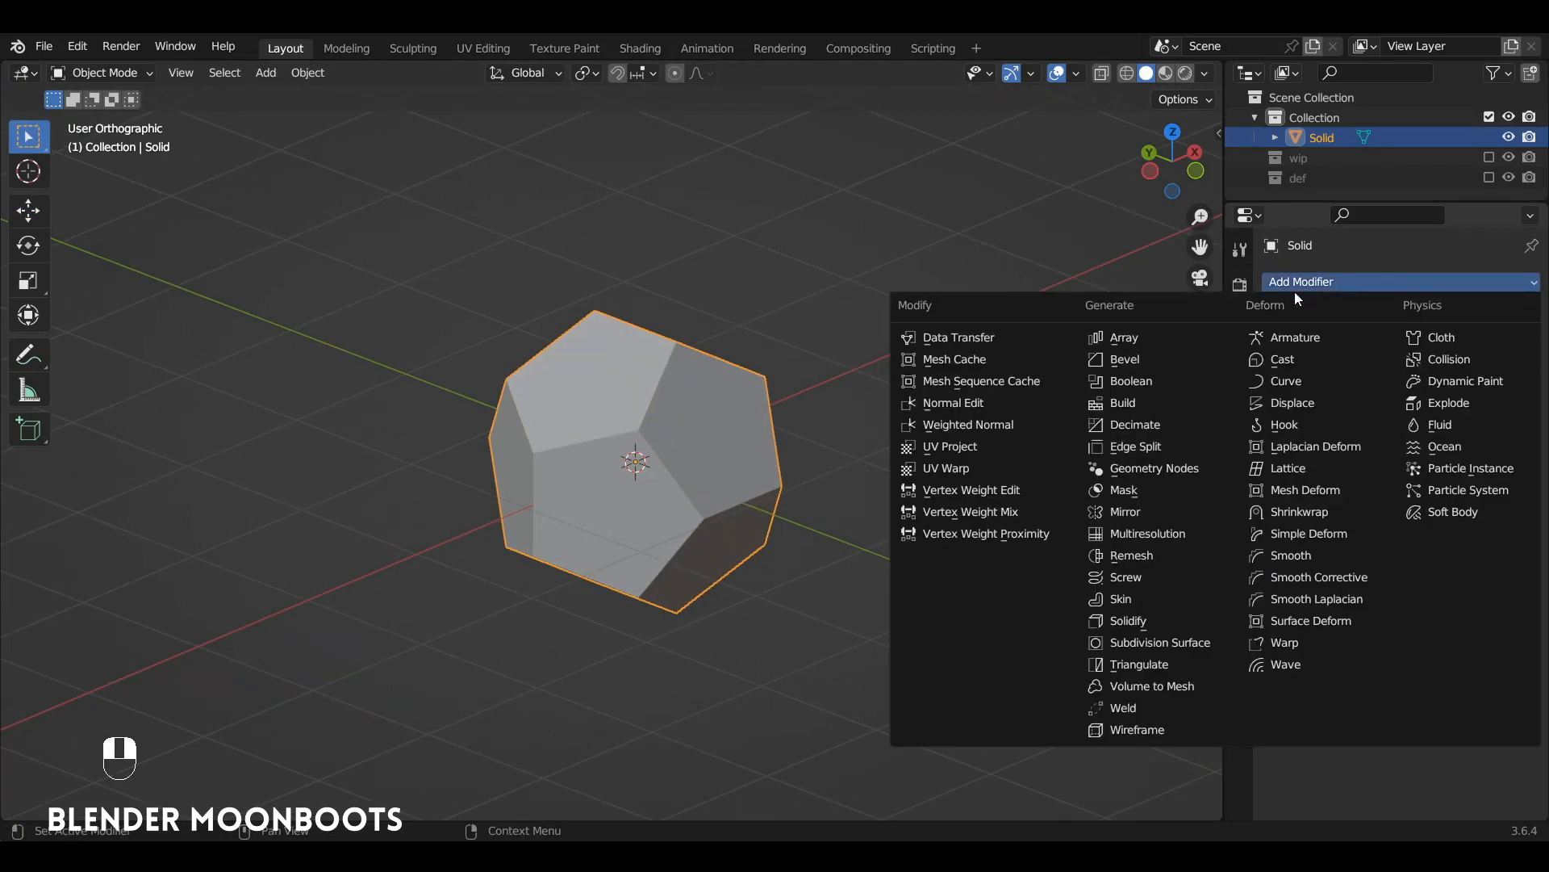
click(1178, 602)
mouse_move(705, 400)
alt+mouse_down()
mouse_move(709, 426)
mouse_move(698, 375)
alt+mouse_up()
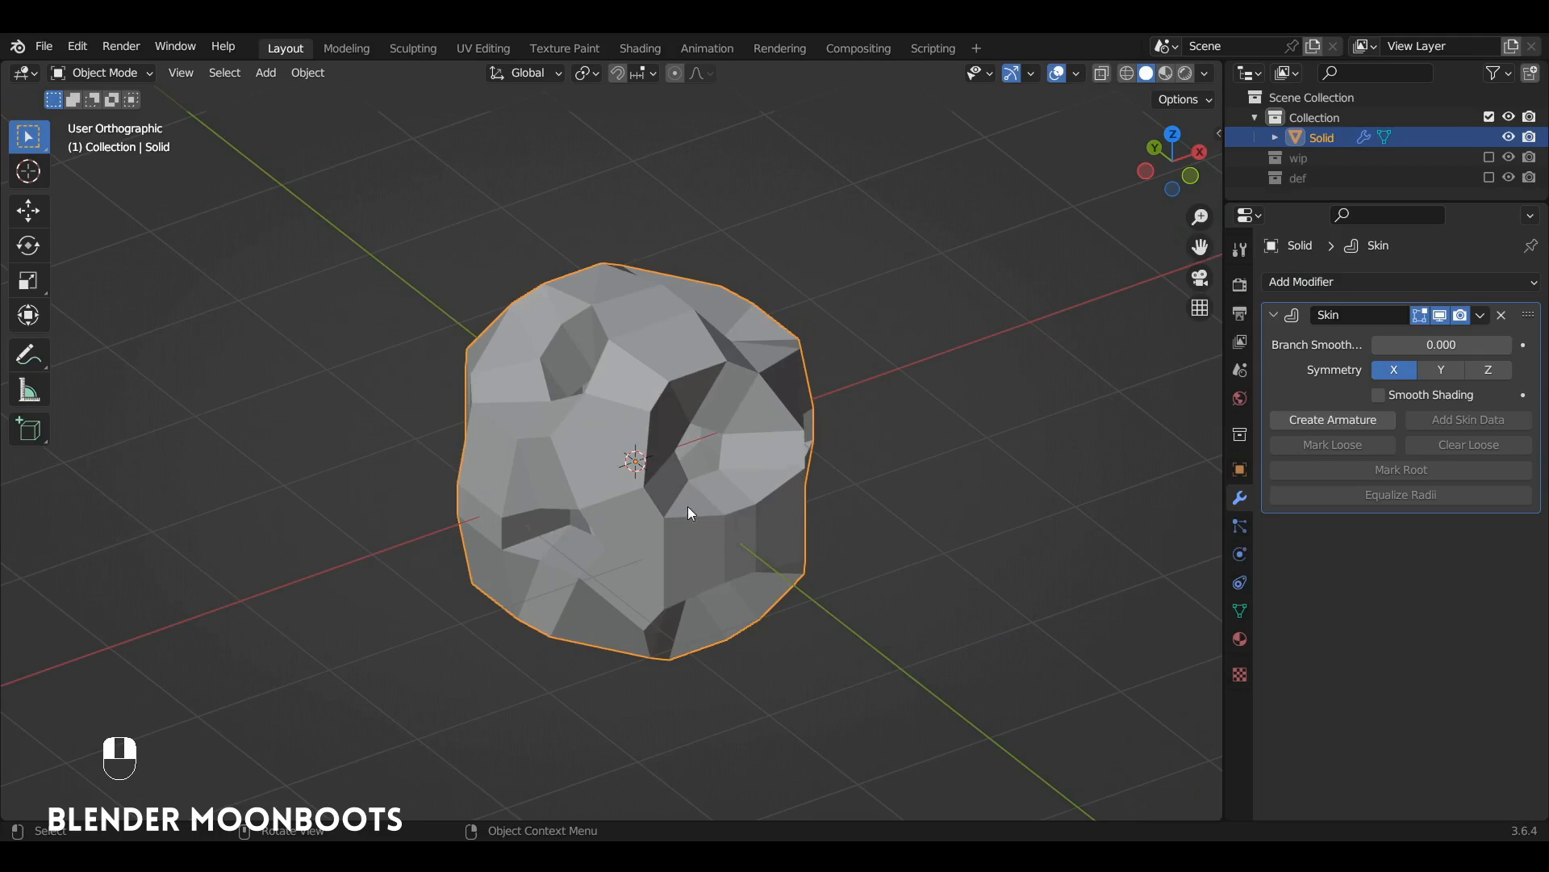
alt+drag(687, 506, 791, 437)
Scale the skin radius of all the dodecahedron's vertices to about 0.544 in Edit Mode.
key(Tab)
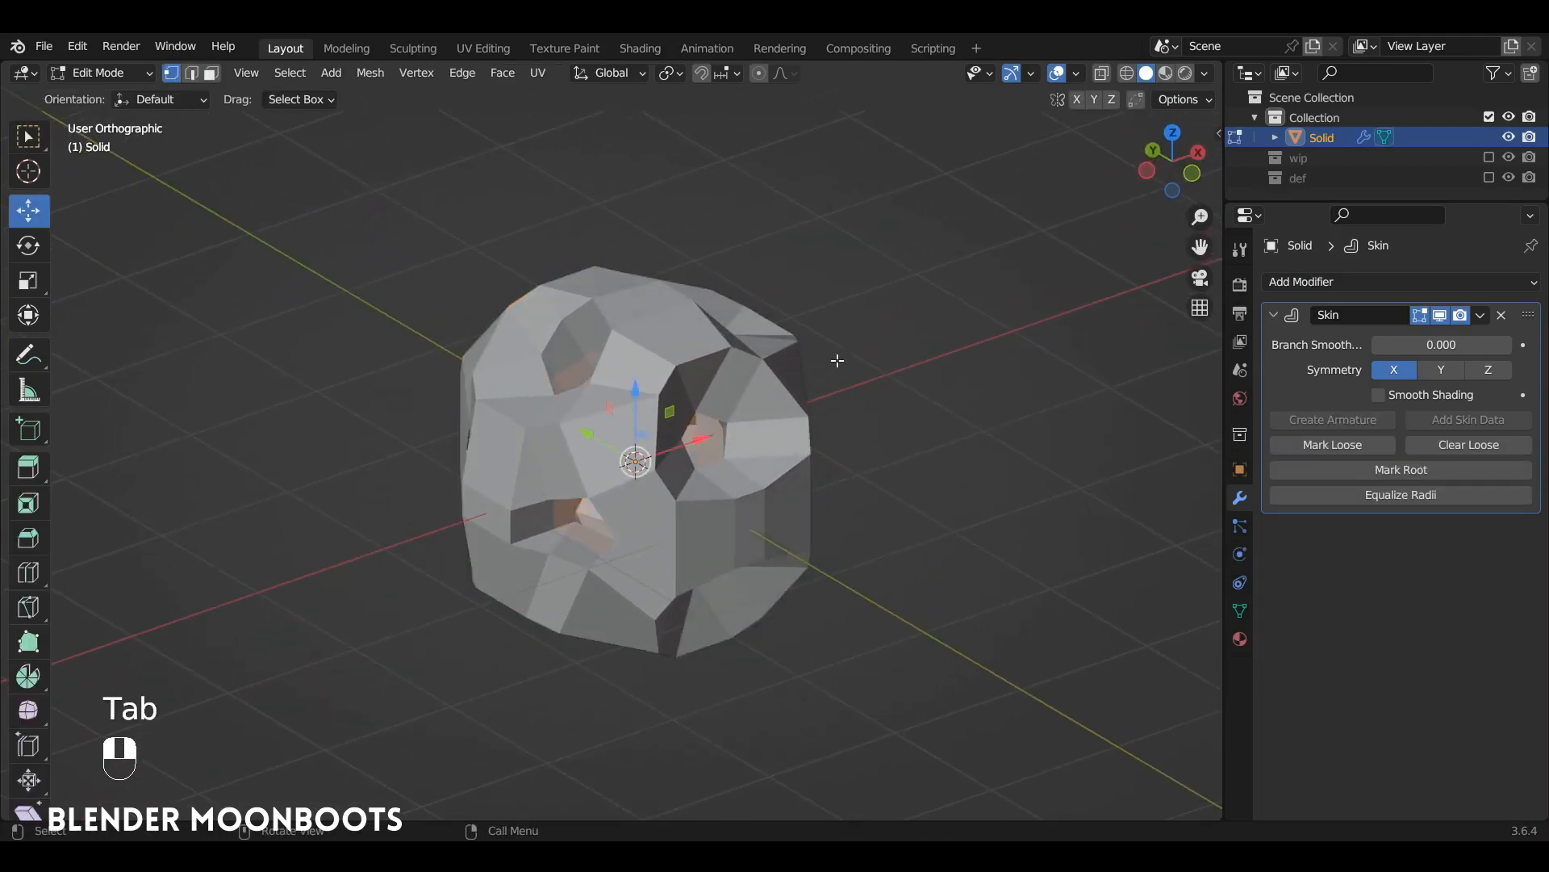
key(ctrl+a)
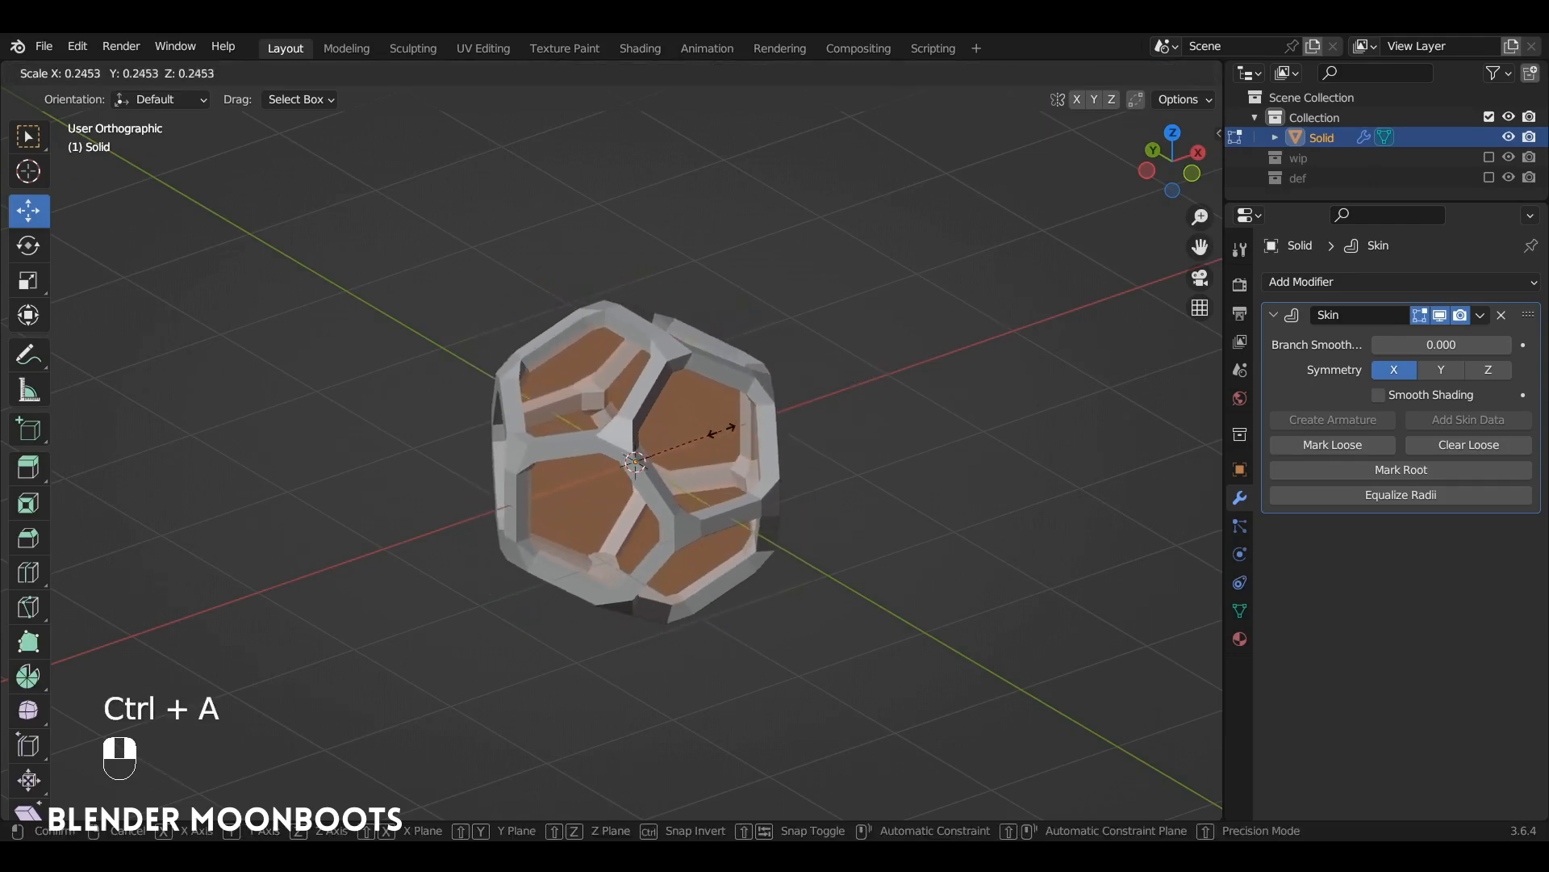
click(823, 410)
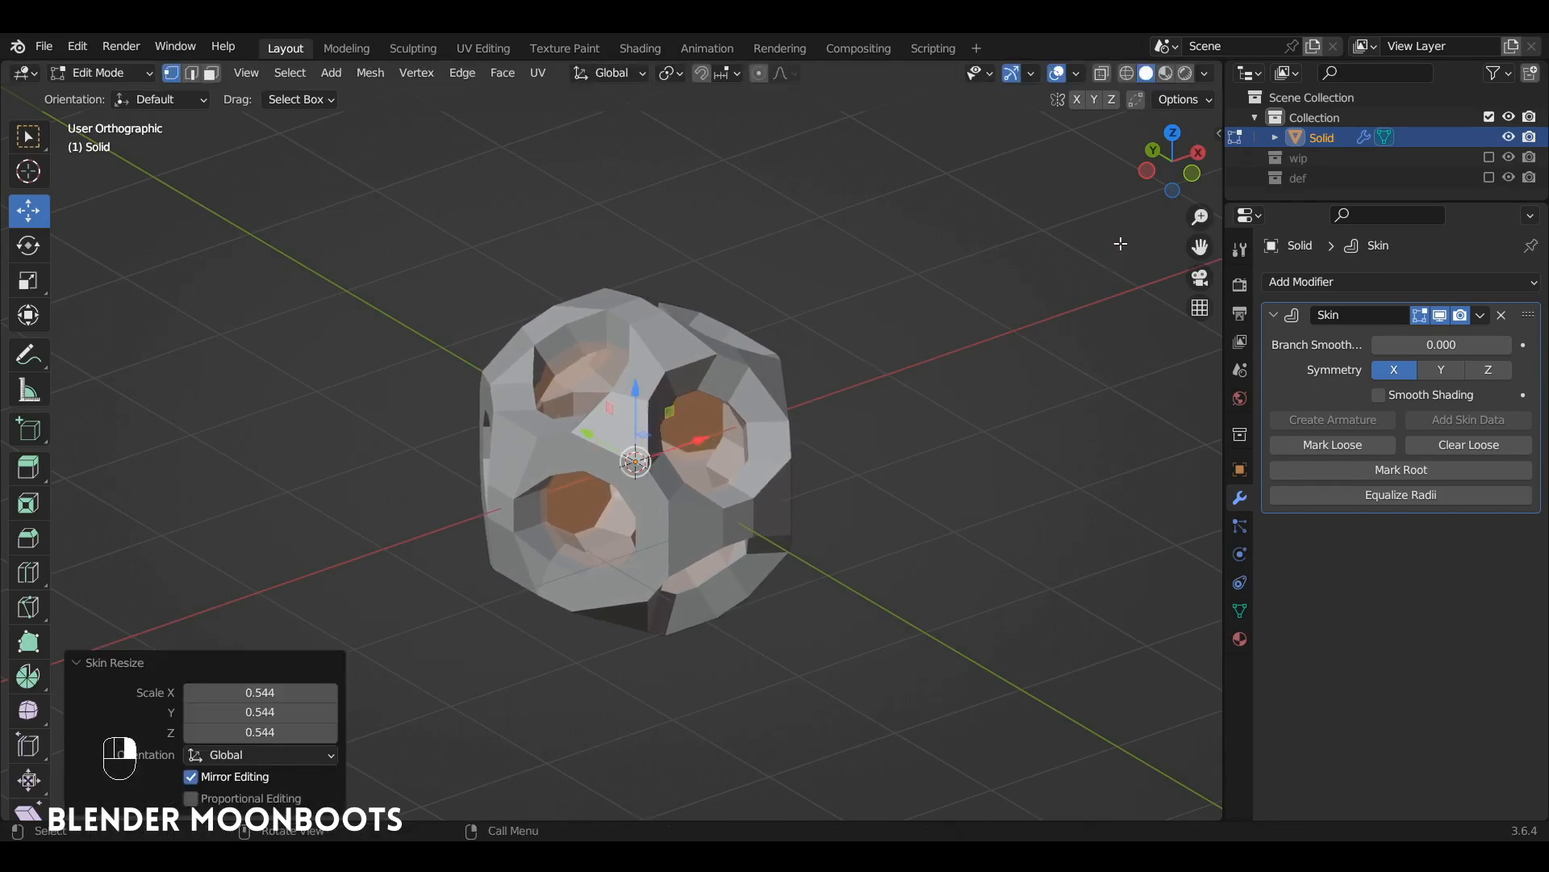
Check the vertices' mean skin radius values, enlarge the skin radius slightly, and return to Object Mode.
key(n)
click(1211, 141)
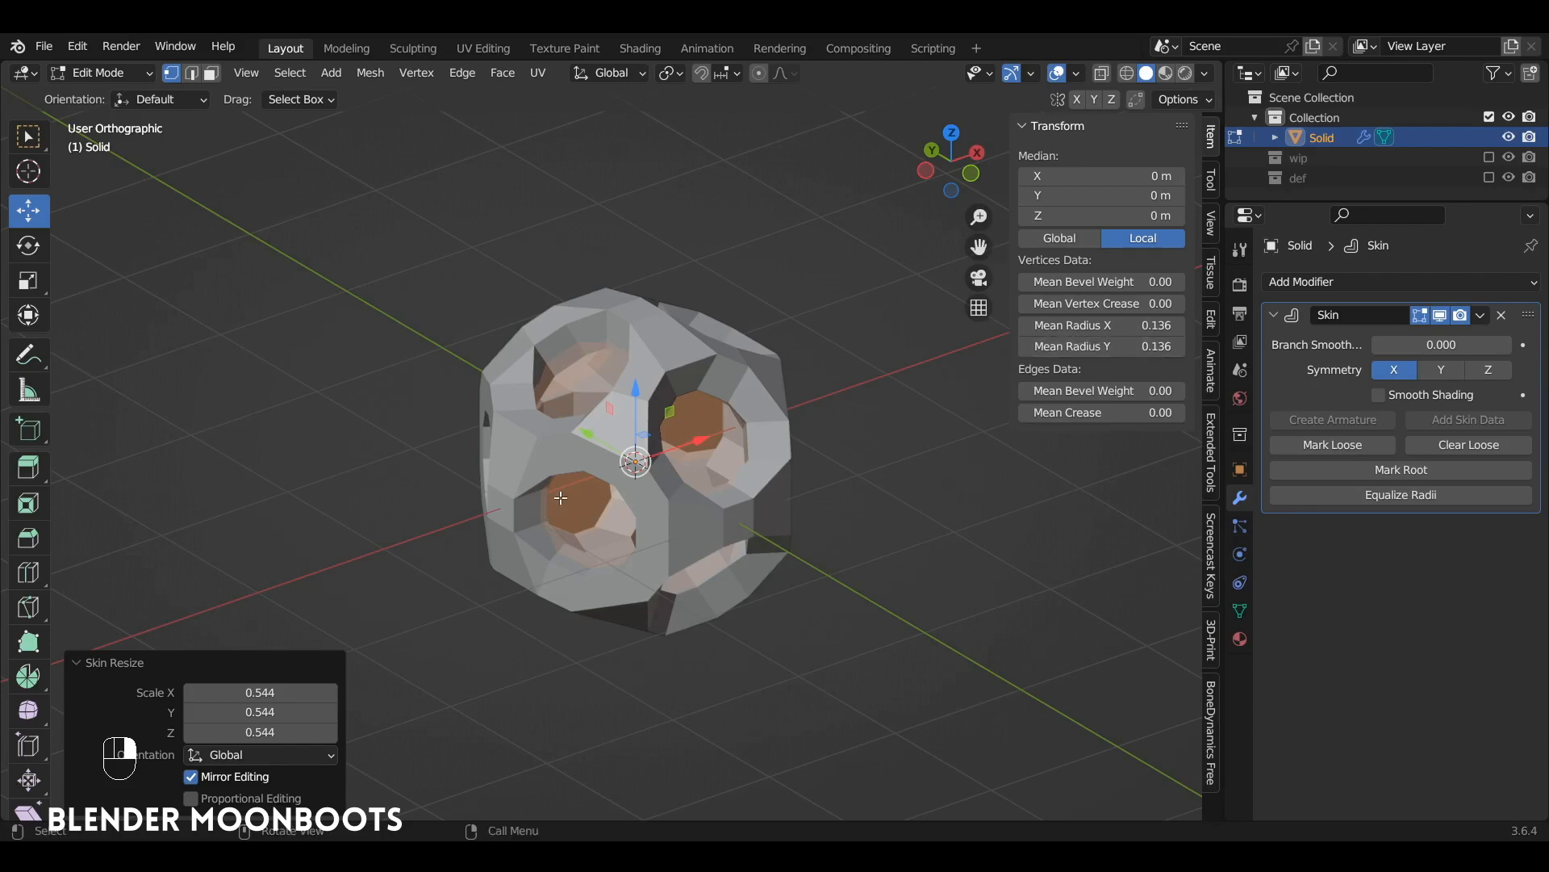
key(n)
key(ctrl+a)
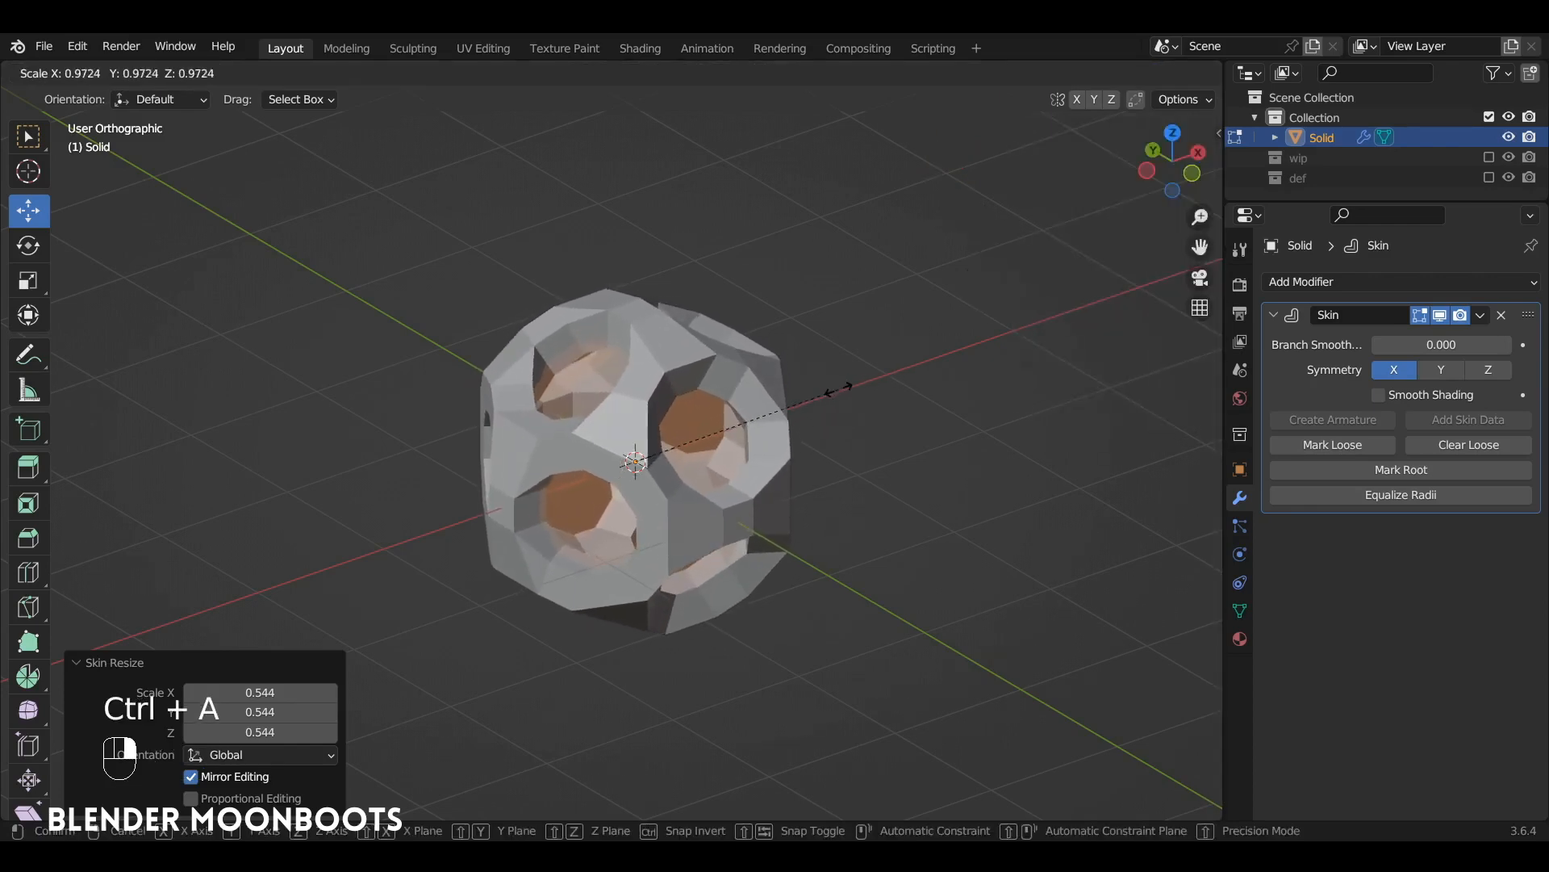
click(868, 386)
key(Tab)
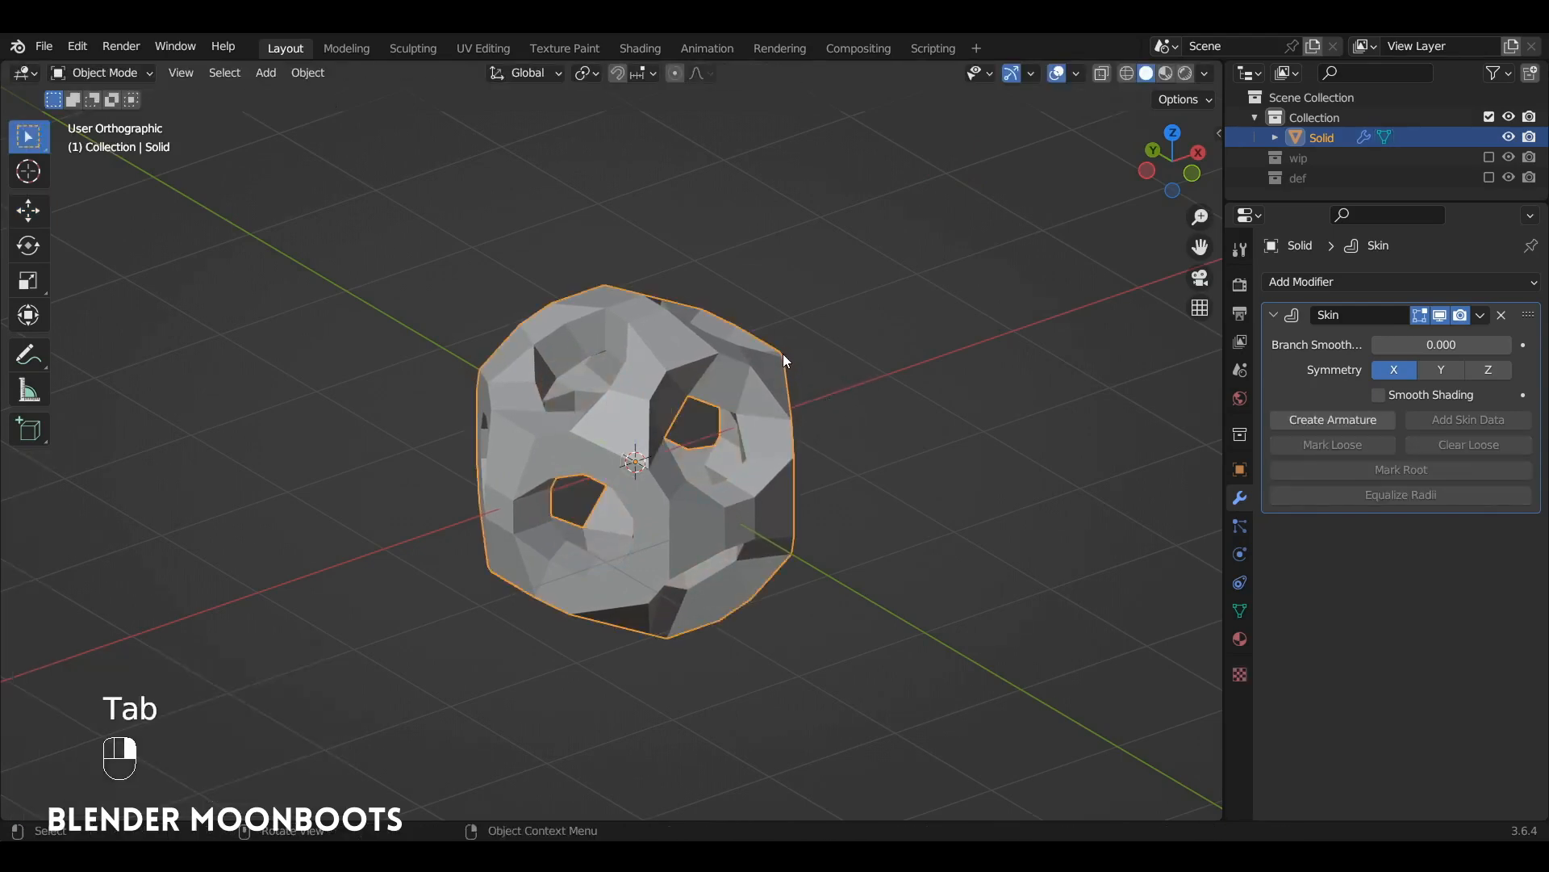
Apply Shade Smooth to the solid and enable Smooth Shading in its Skin modifier.
right_click(779, 356)
click(759, 364)
ctrl+alt+middle_drag(774, 380, 856, 401)
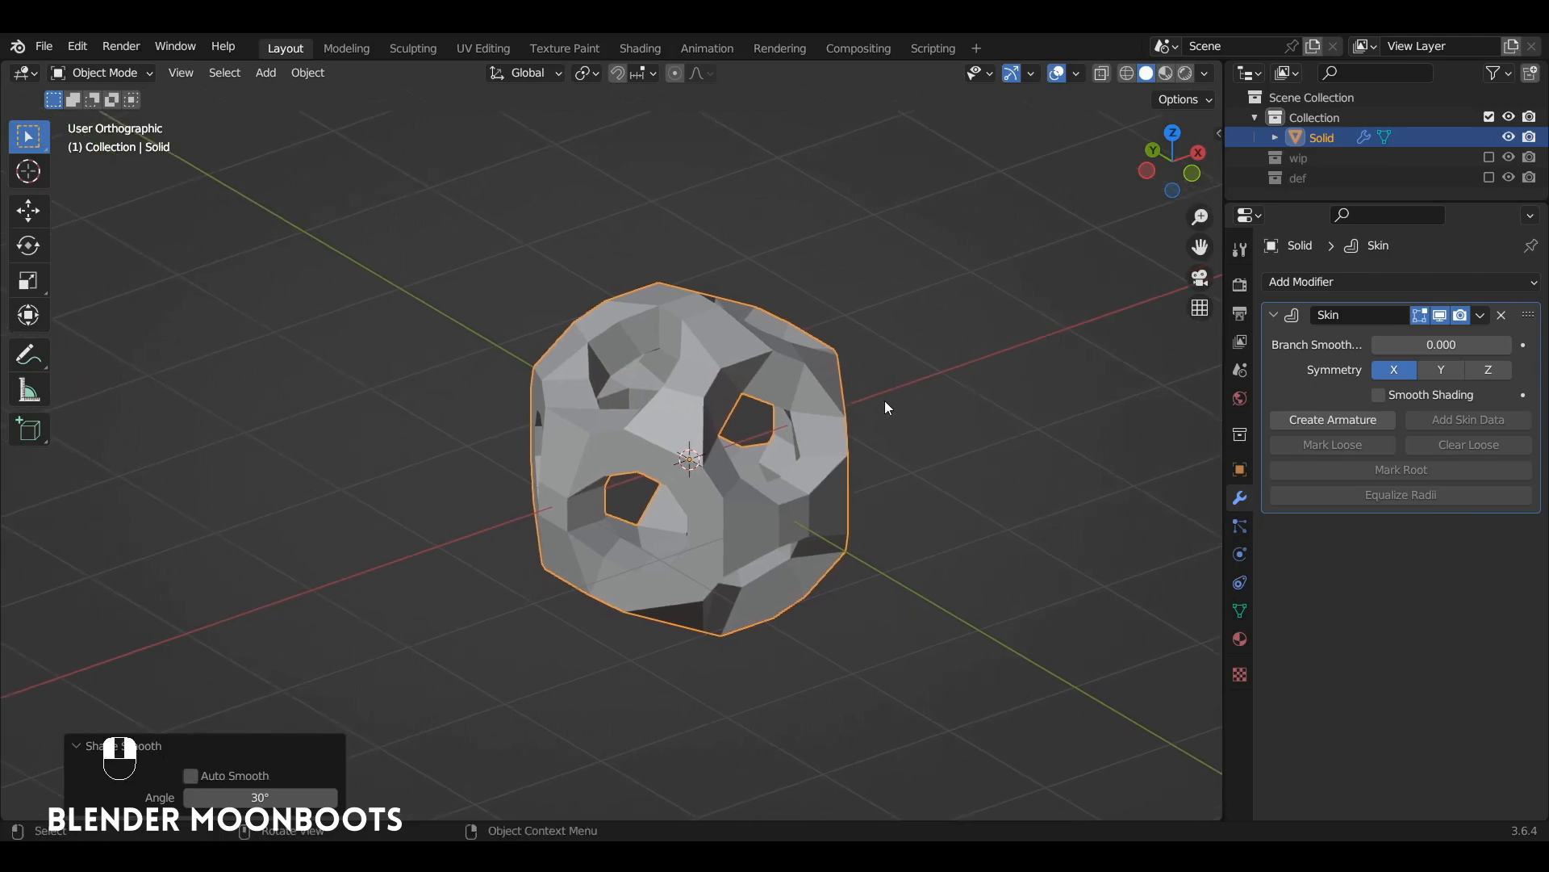
click(1379, 397)
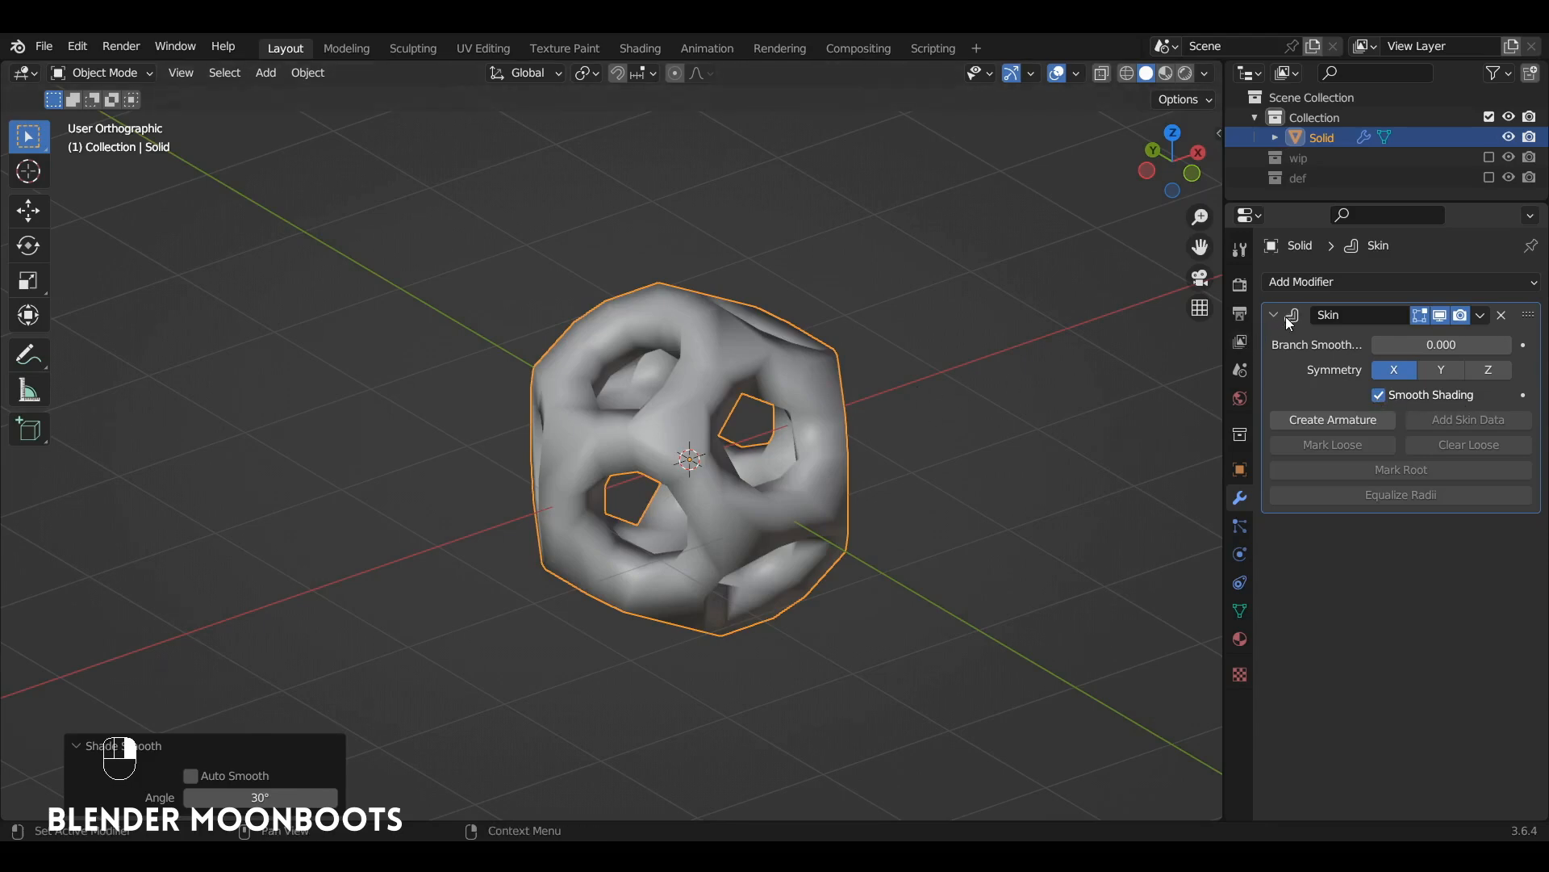
Add a Subdivision Surface modifier to the solid and set its viewport level to 2.
click(1309, 284)
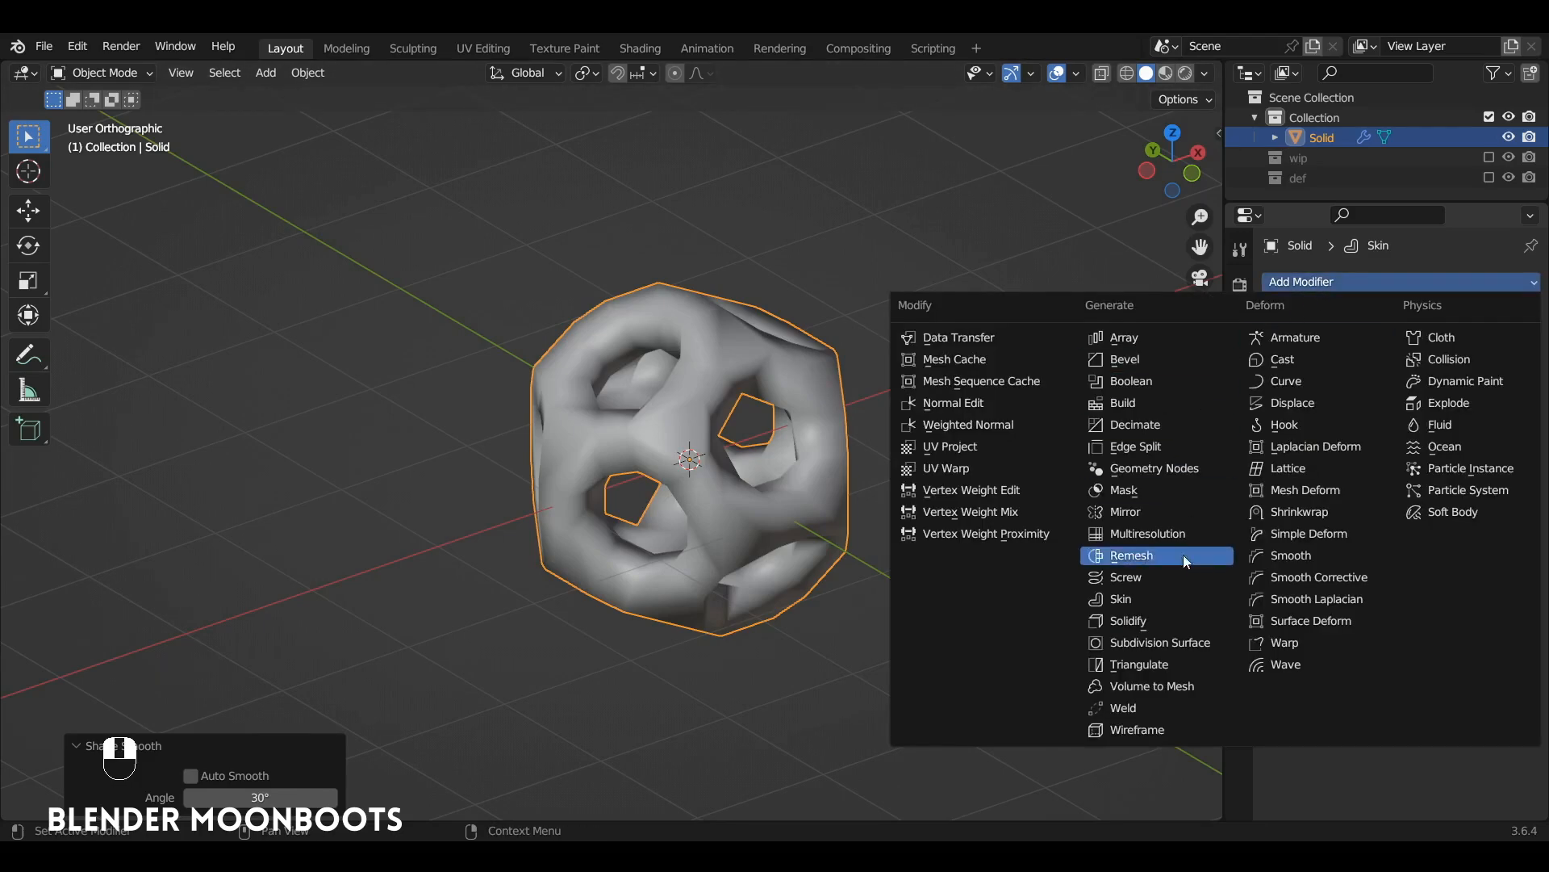
click(1194, 645)
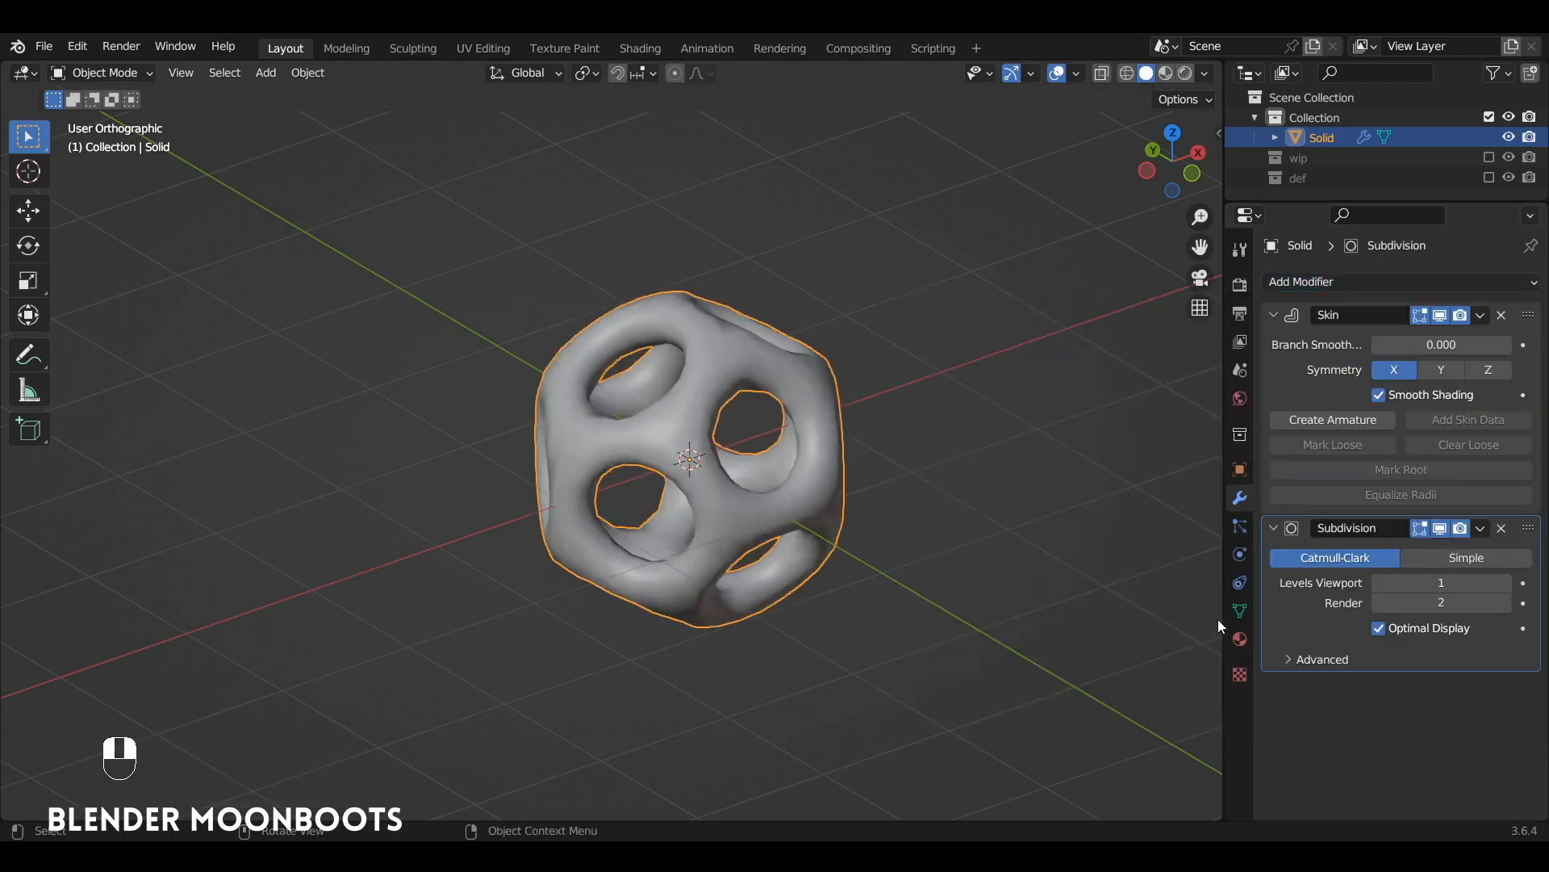
click(1506, 584)
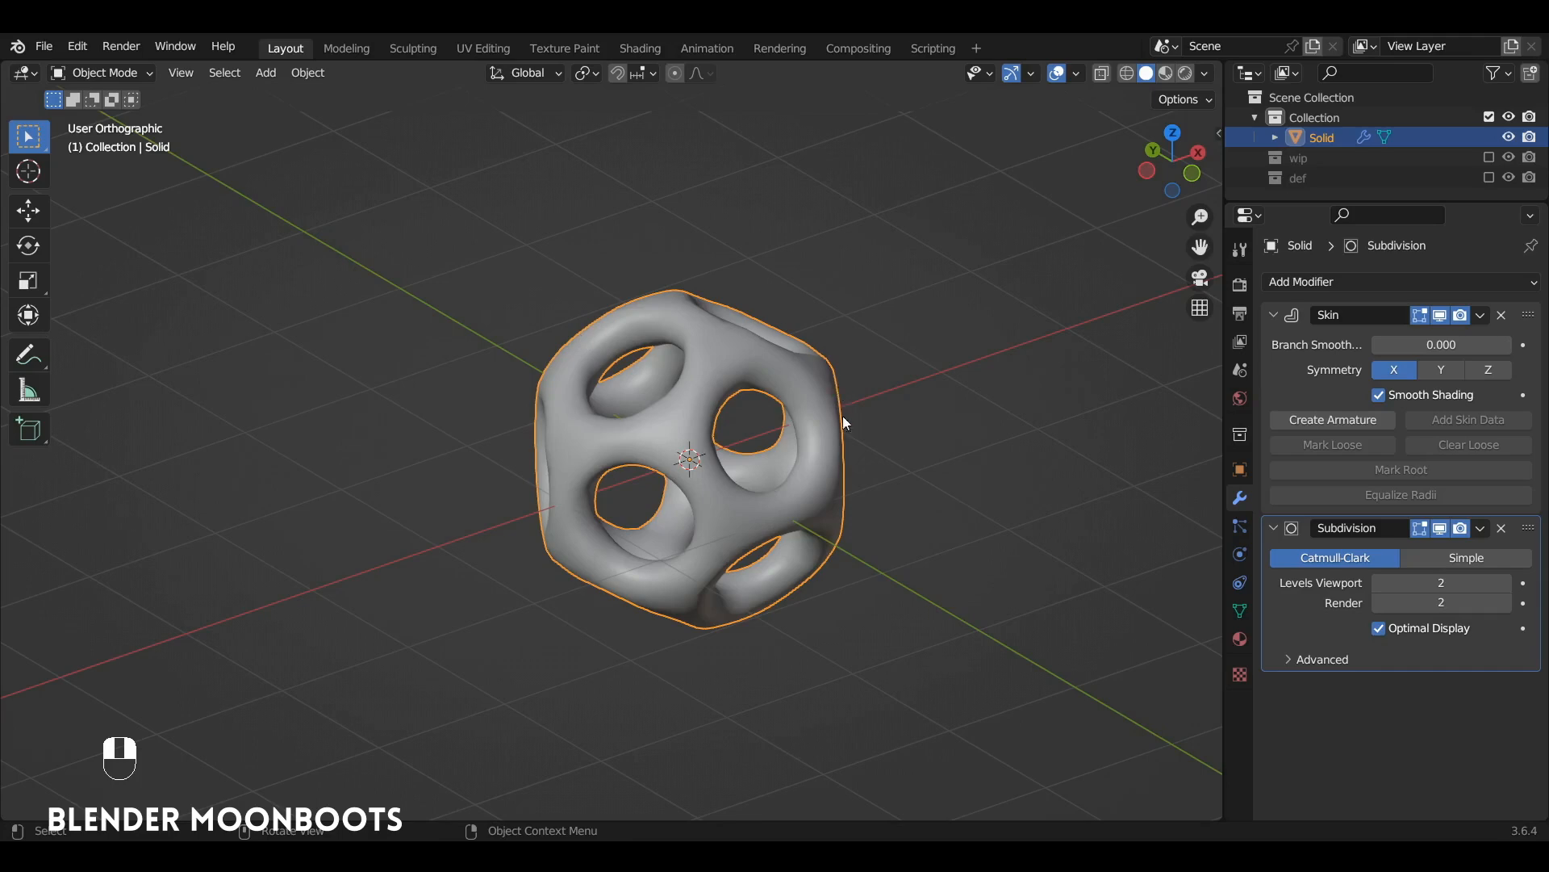
Scale the skin radius of all the solid's vertices by about 1.129 in Edit Mode and return to Object Mode.
alt+drag(843, 417, 930, 395)
key(Tab)
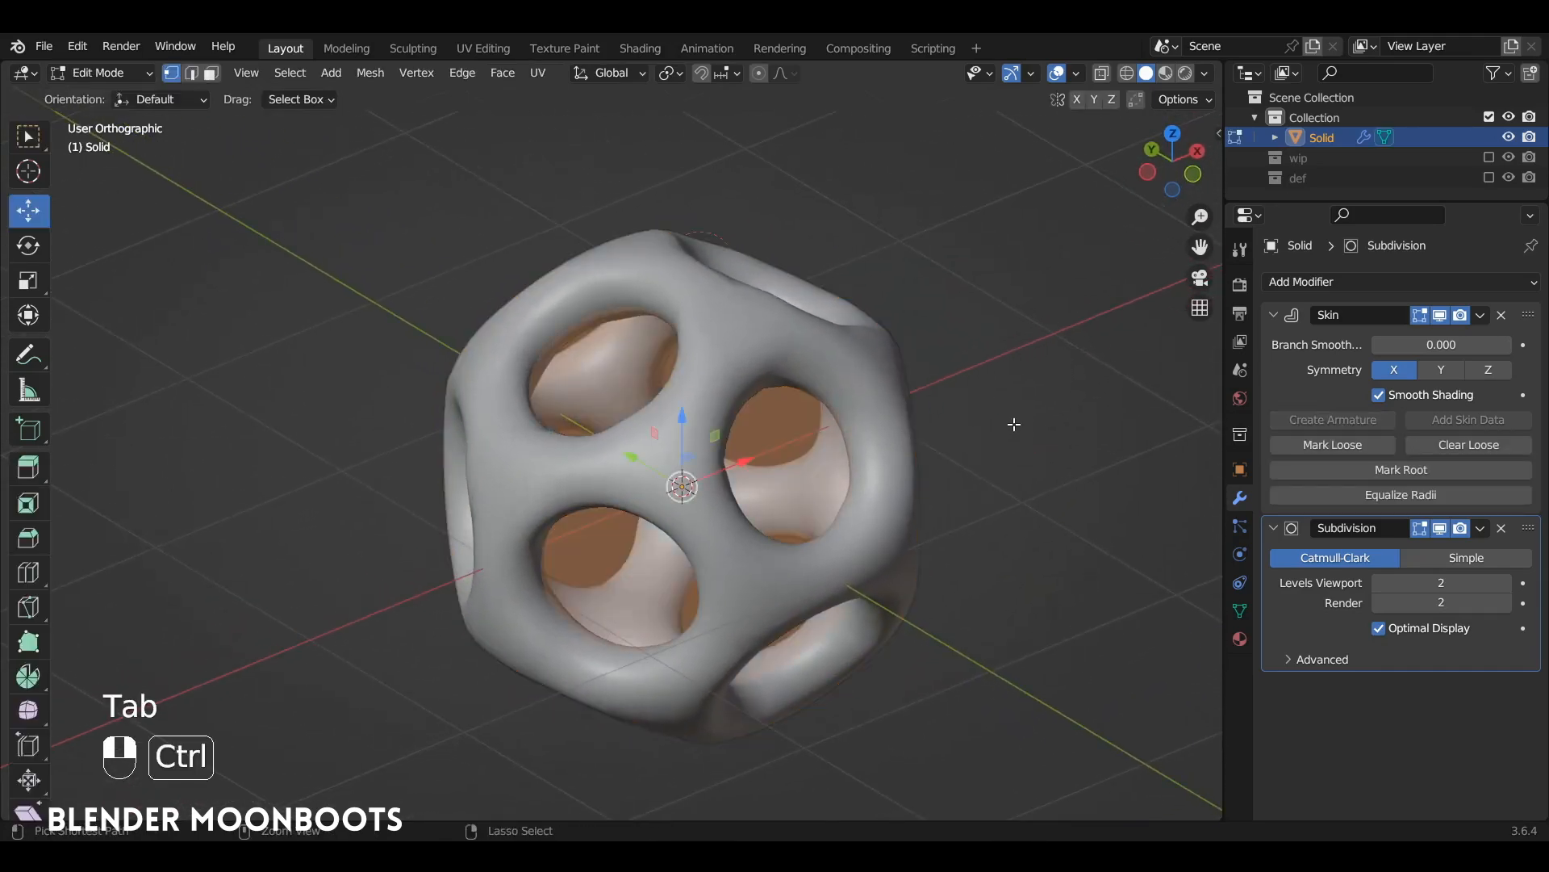
key(ctrl+a)
click(1044, 405)
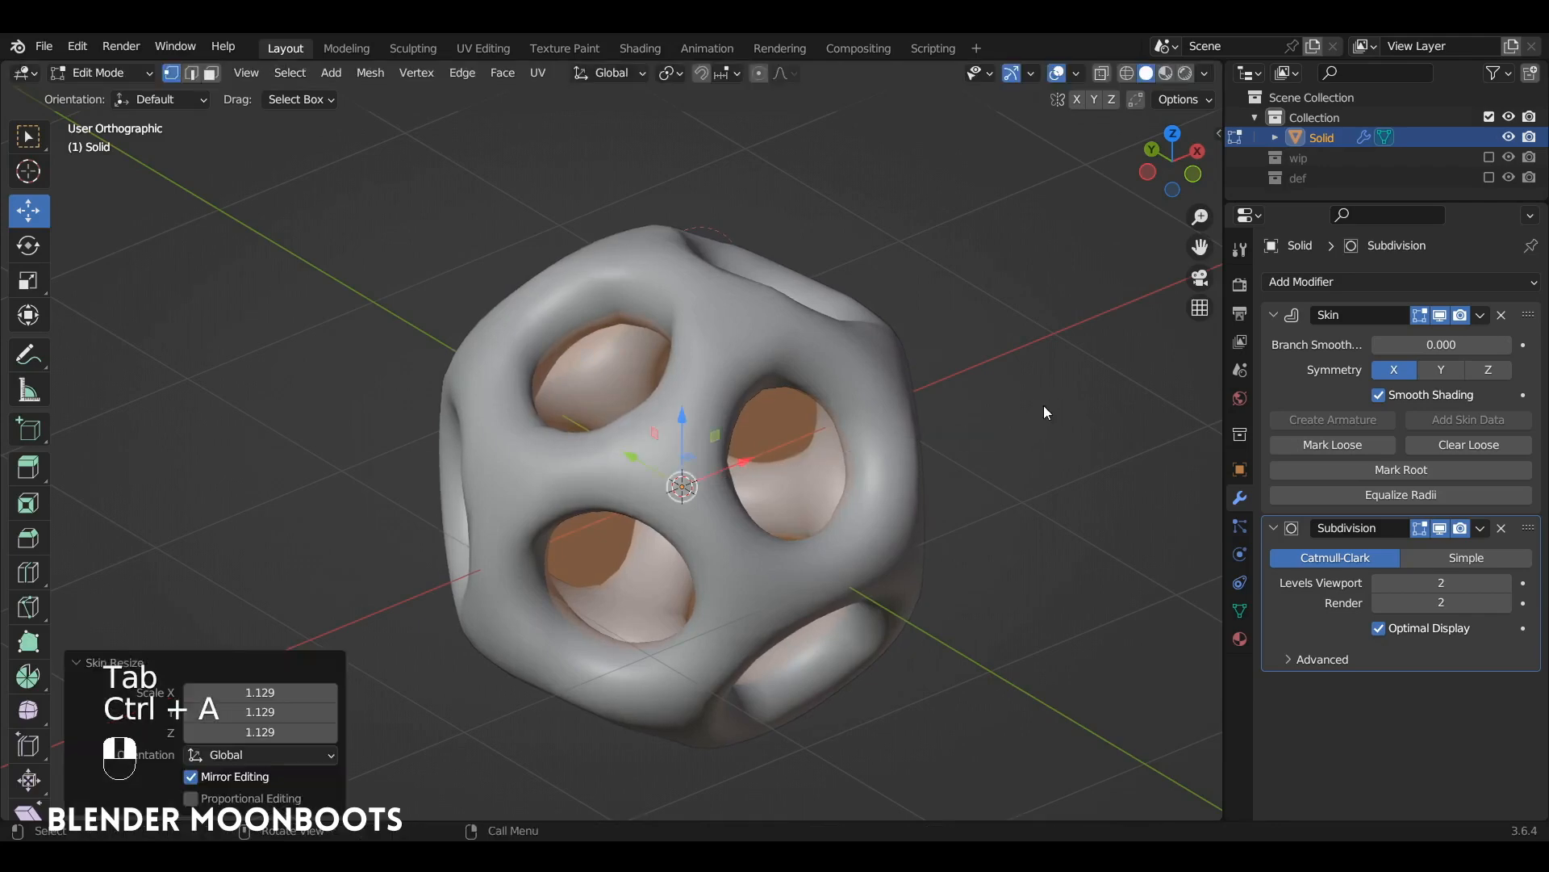
key(Tab)
alt+drag(1043, 405, 825, 414)
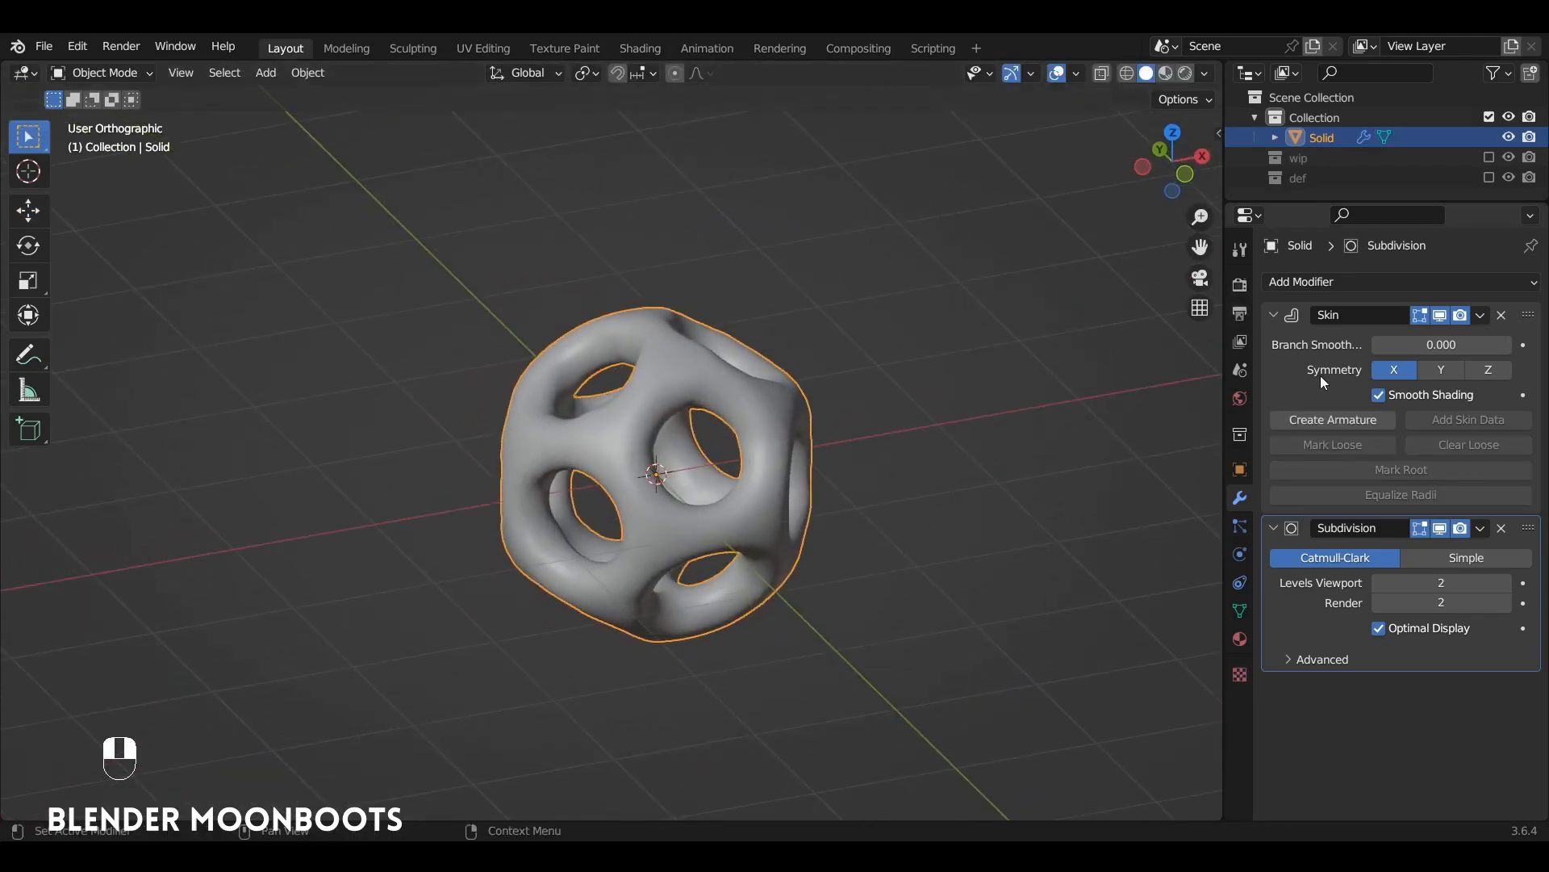
Duplicate the solid, offset the copy about 2.115 m along X, and move it to the wip collection.
key(shift)
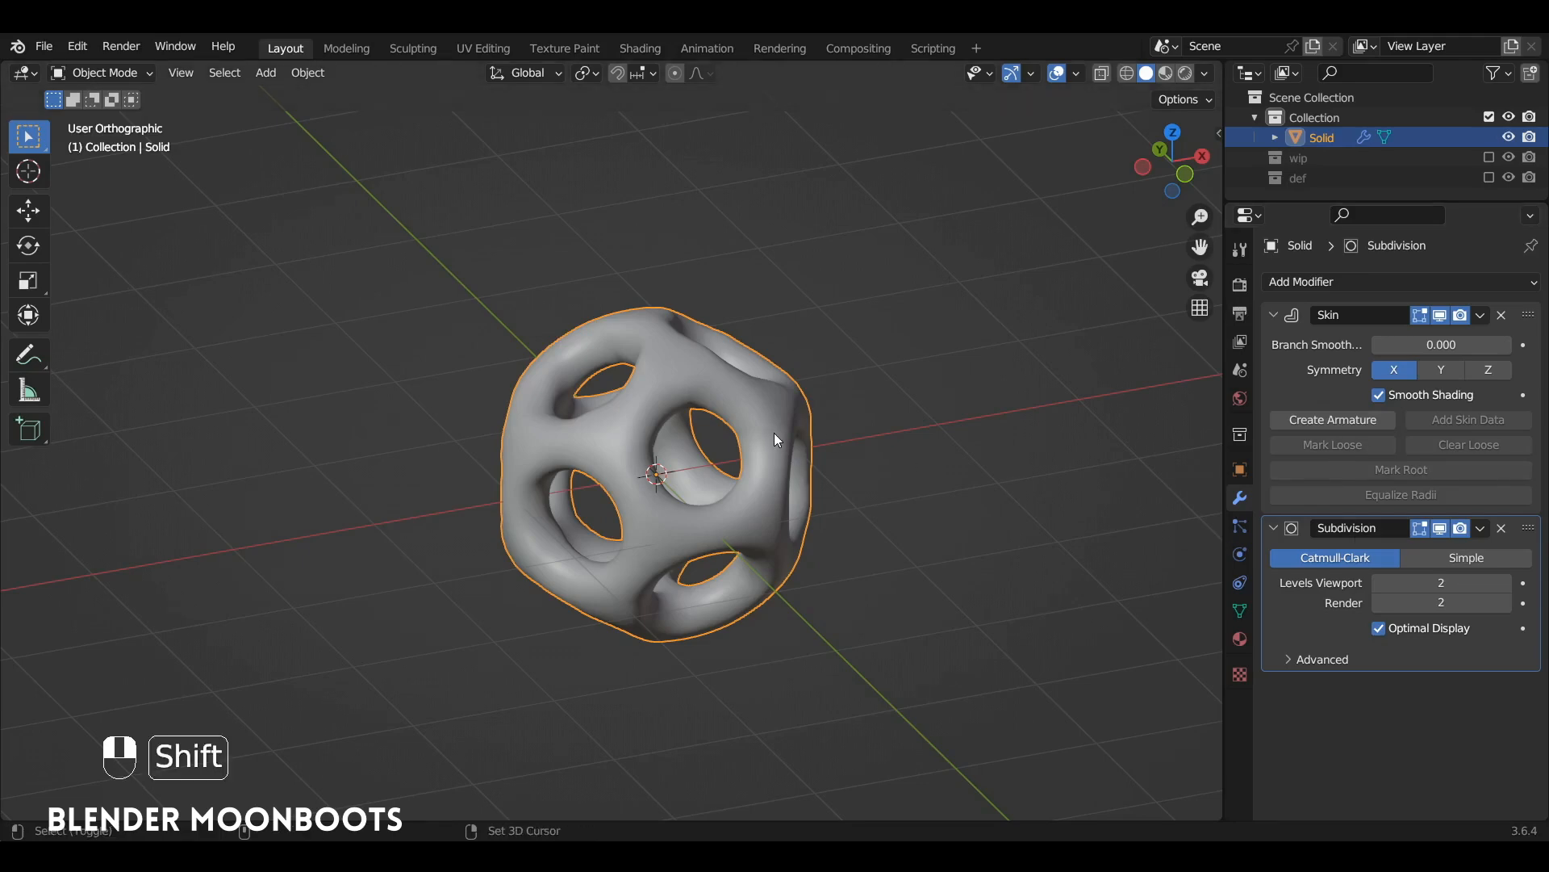
key(shift+d)
click(1049, 404)
key(m)
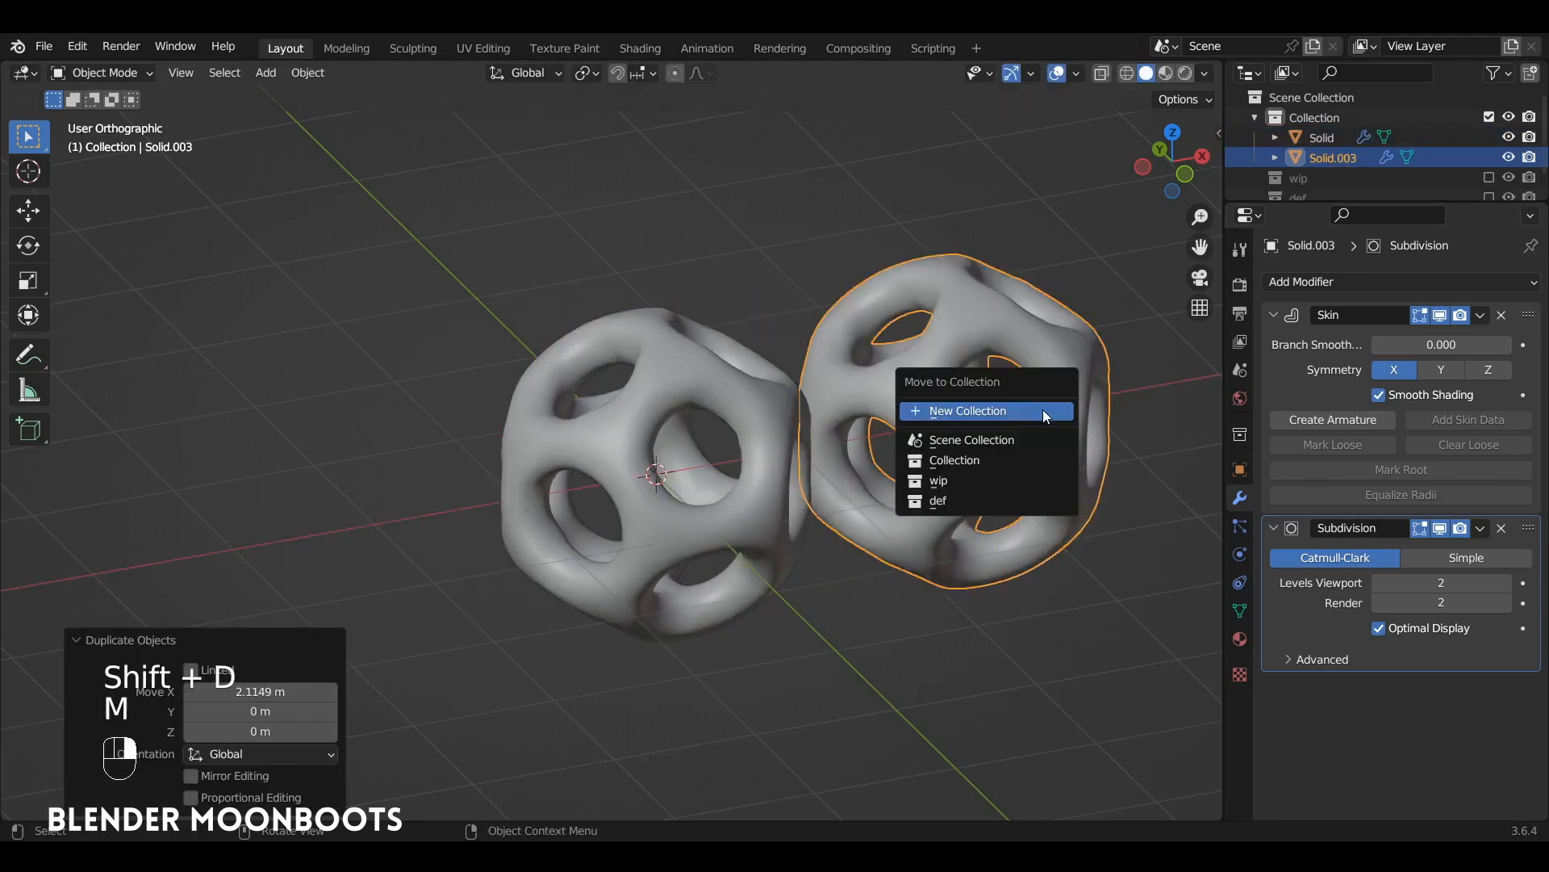
click(988, 484)
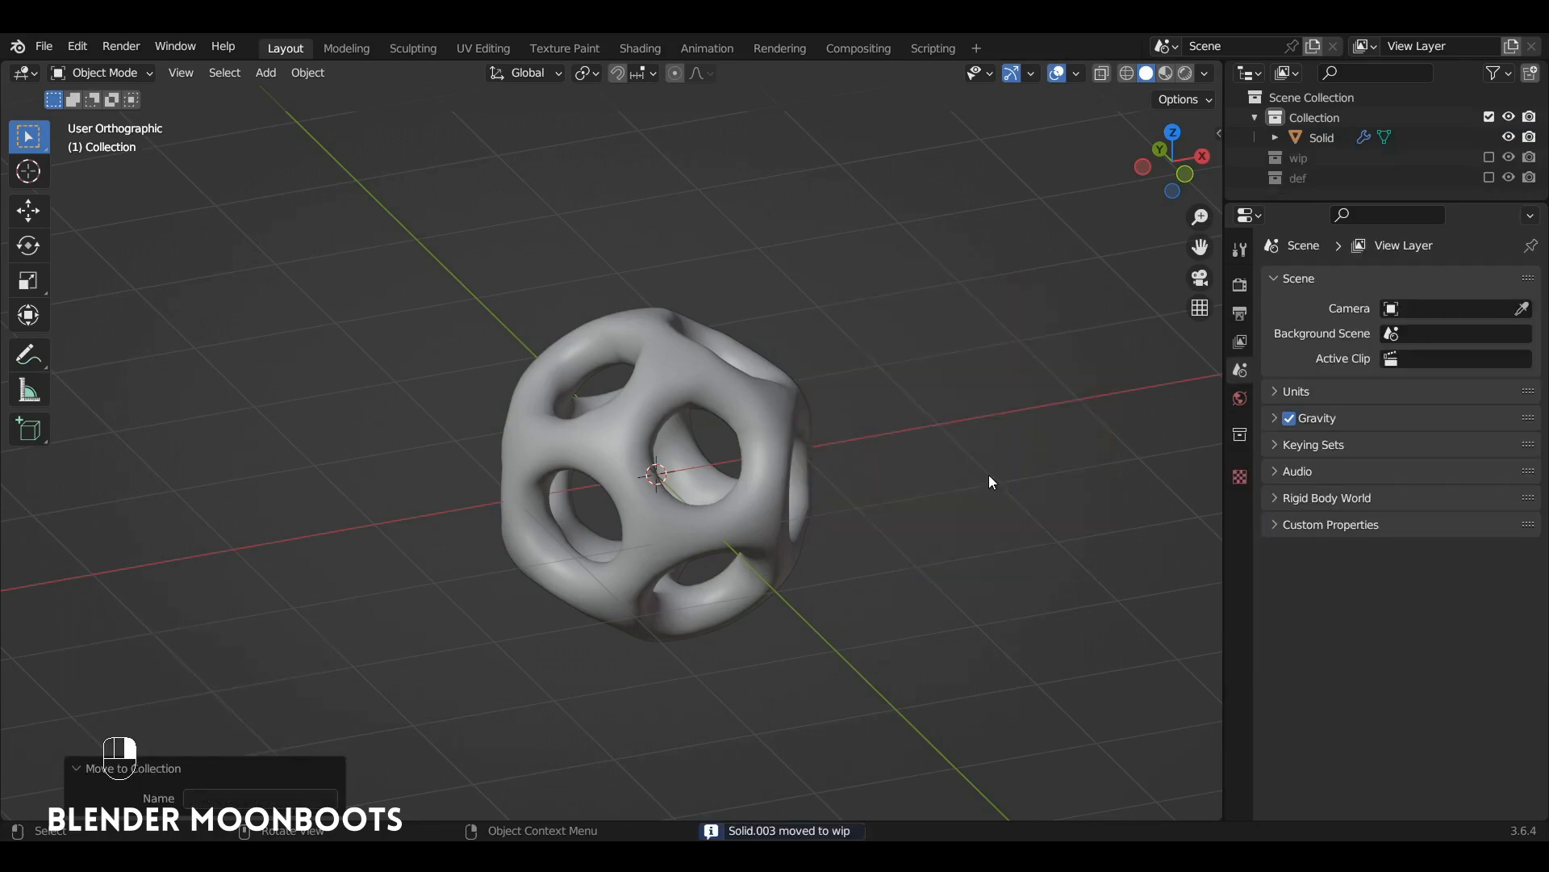
Select the original solid and apply its Skin modifier.
click(761, 414)
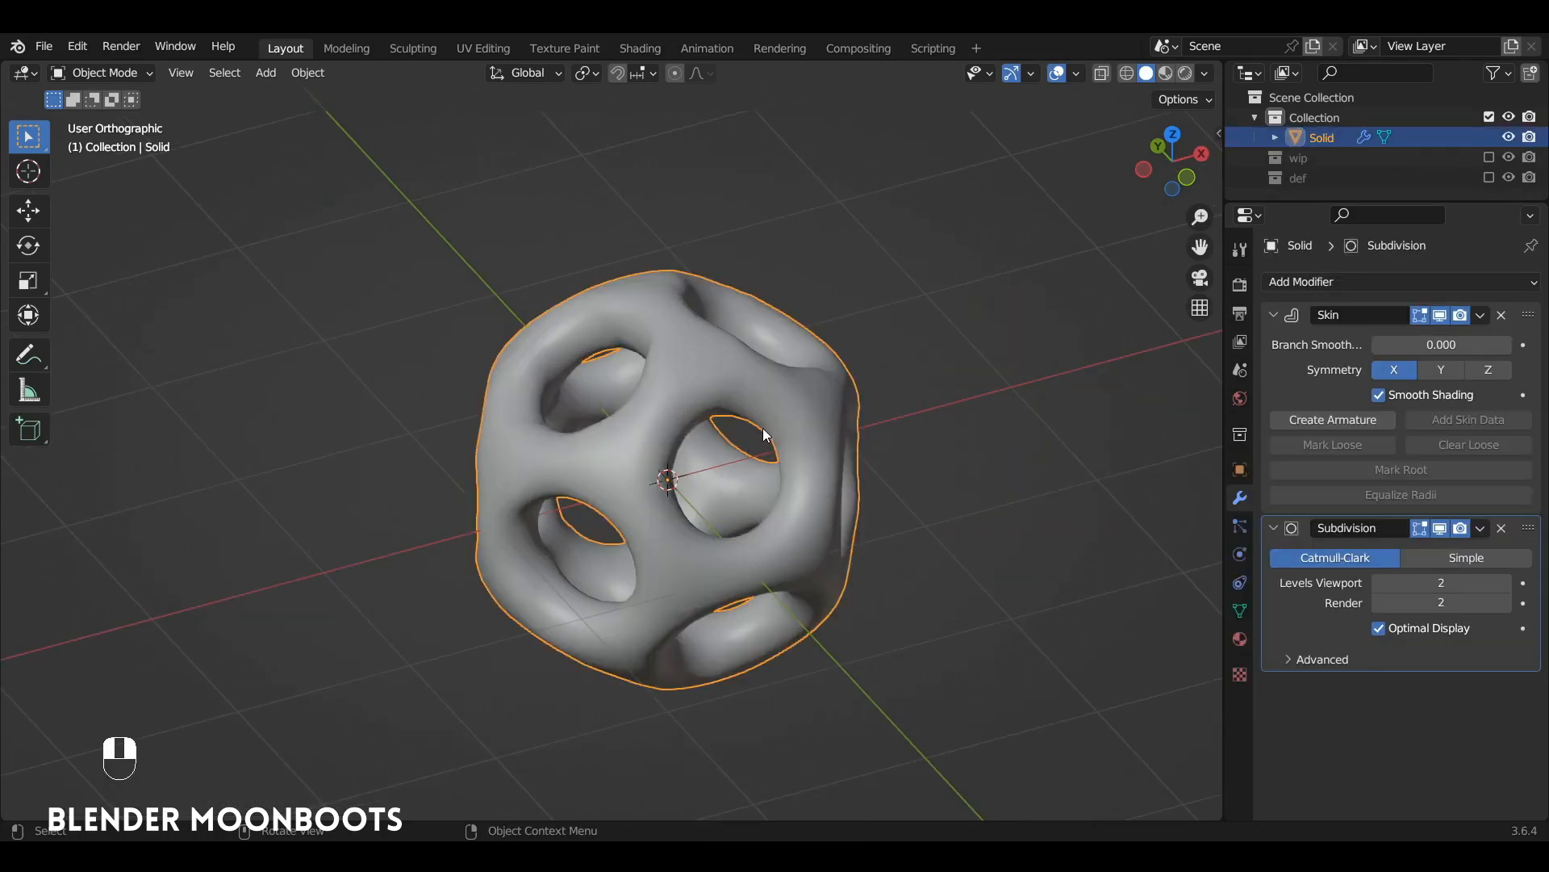
click(1480, 316)
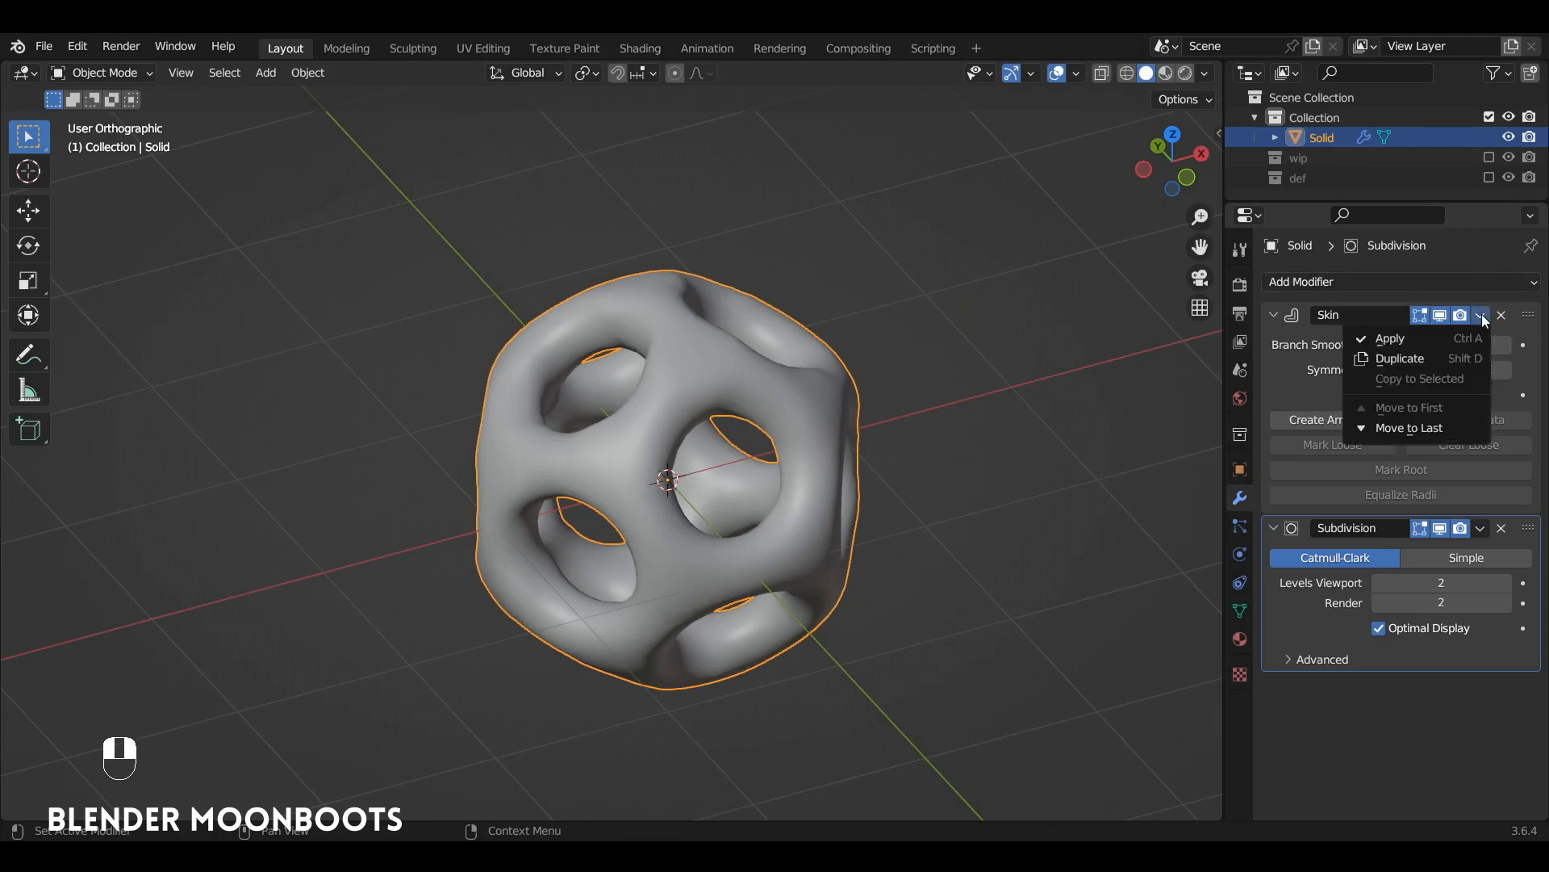
click(1461, 338)
Select two of the large outer faces where the lattice branches meet, using face selection in Edit Mode.
key(Tab)
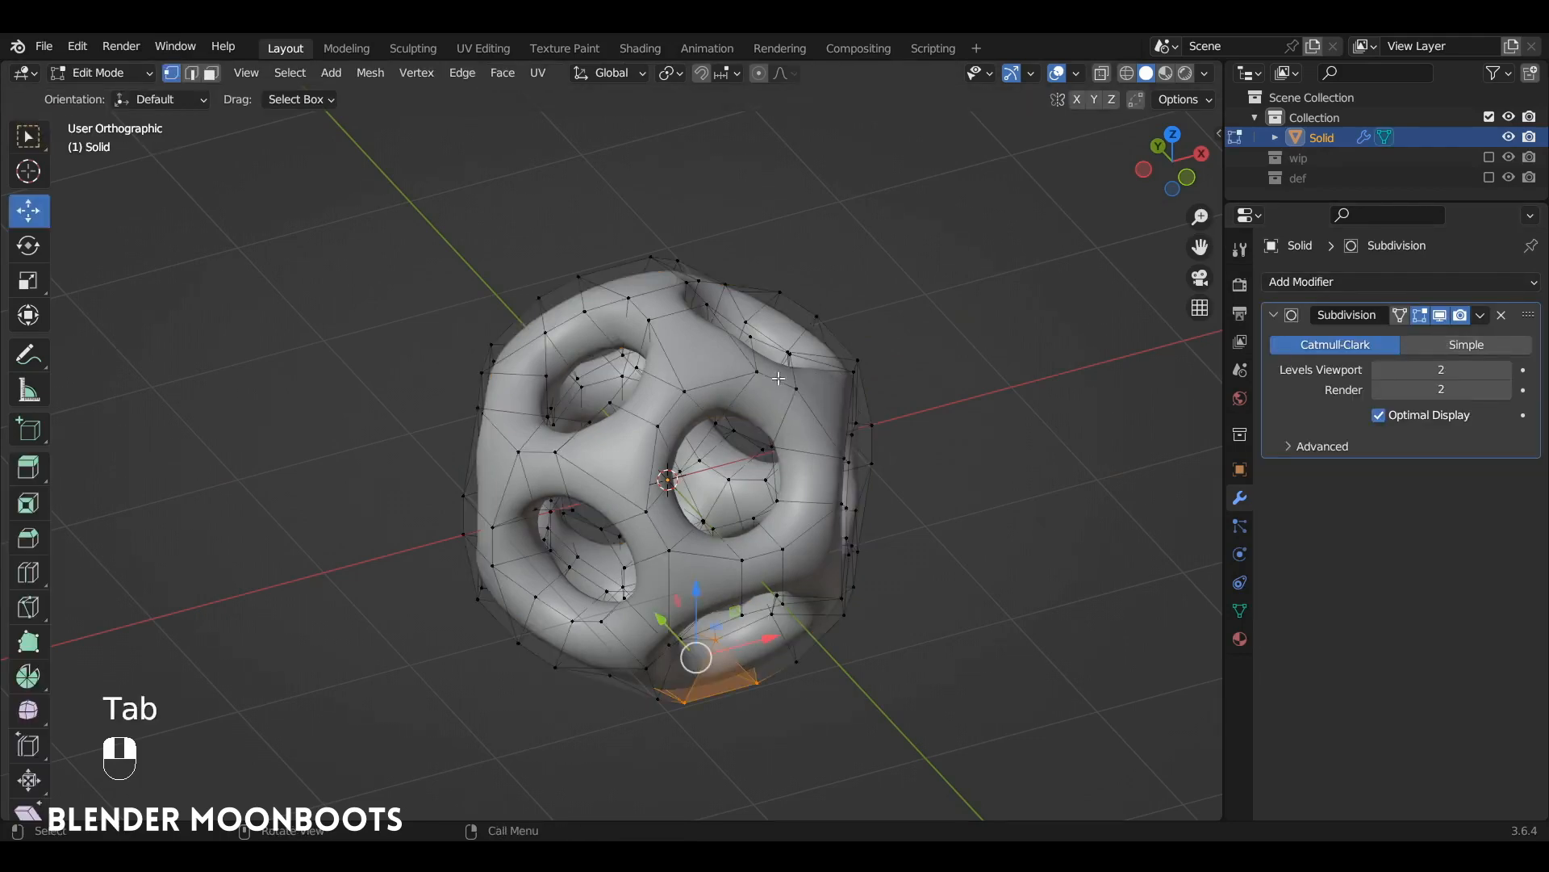
alt+middle_drag(764, 375, 881, 358)
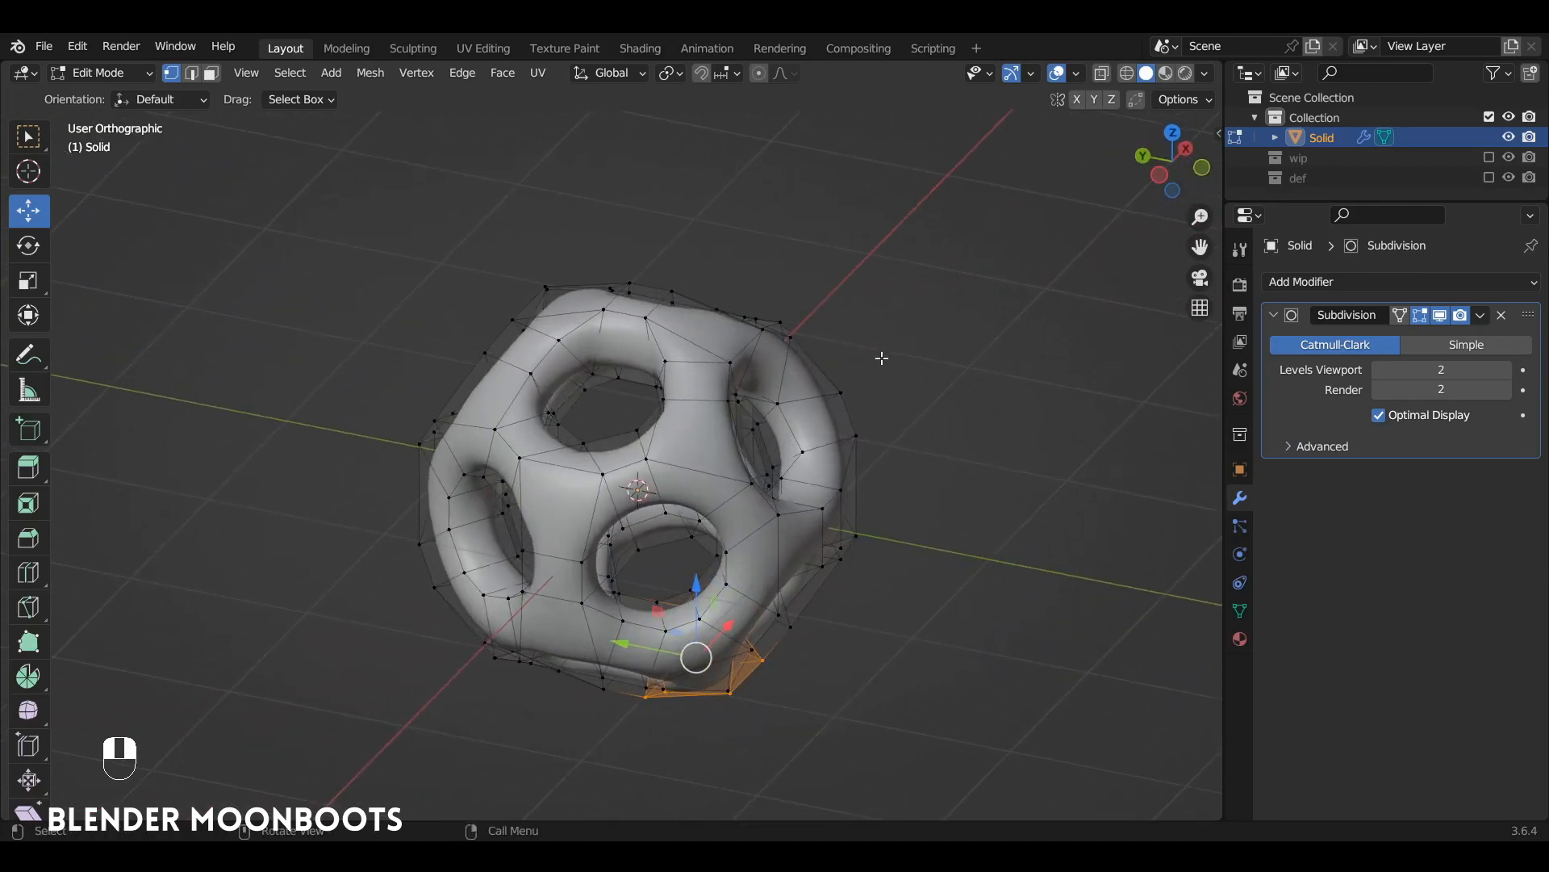
key(3)
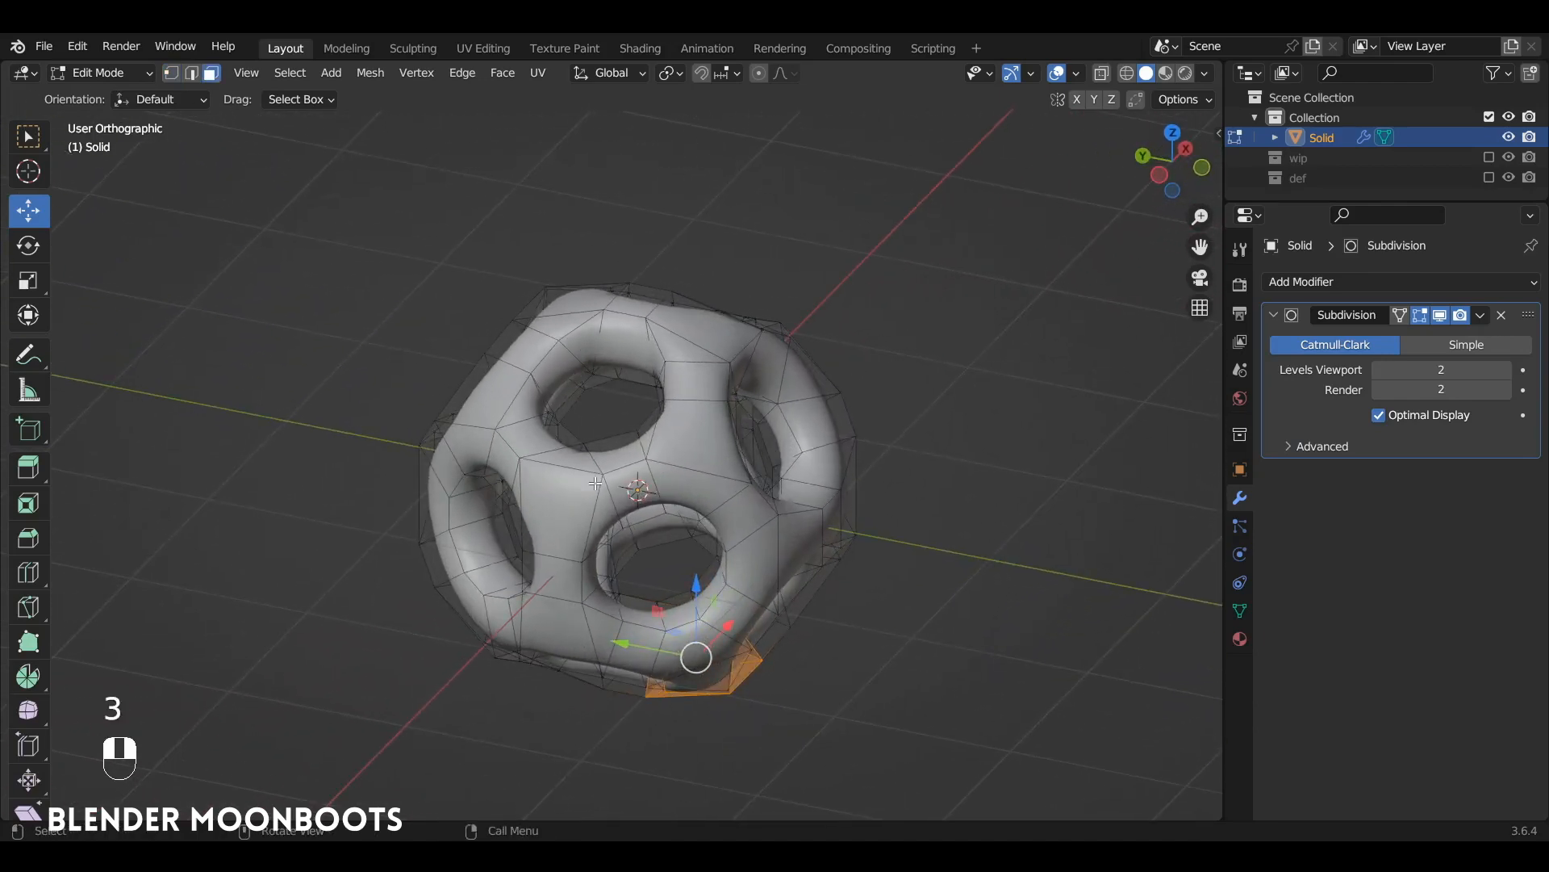
click(547, 513)
alt+middle_drag(547, 514, 836, 442)
shift+click(581, 444)
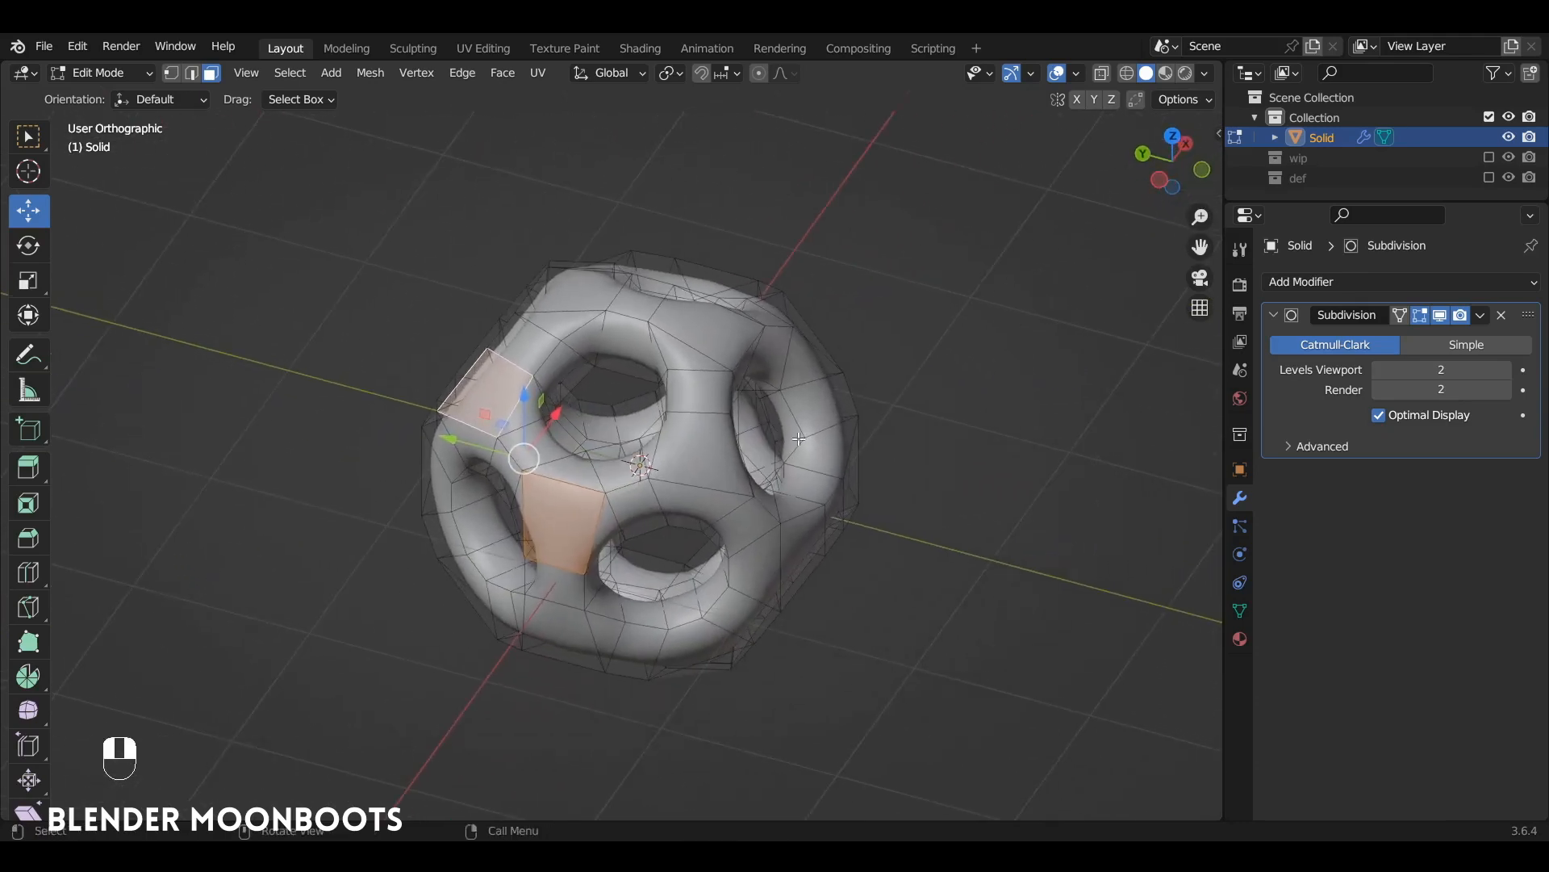
Extend the selection to all matching outer junction faces with Select Similar by Perimeter, adjusting its threshold.
key(shift+g)
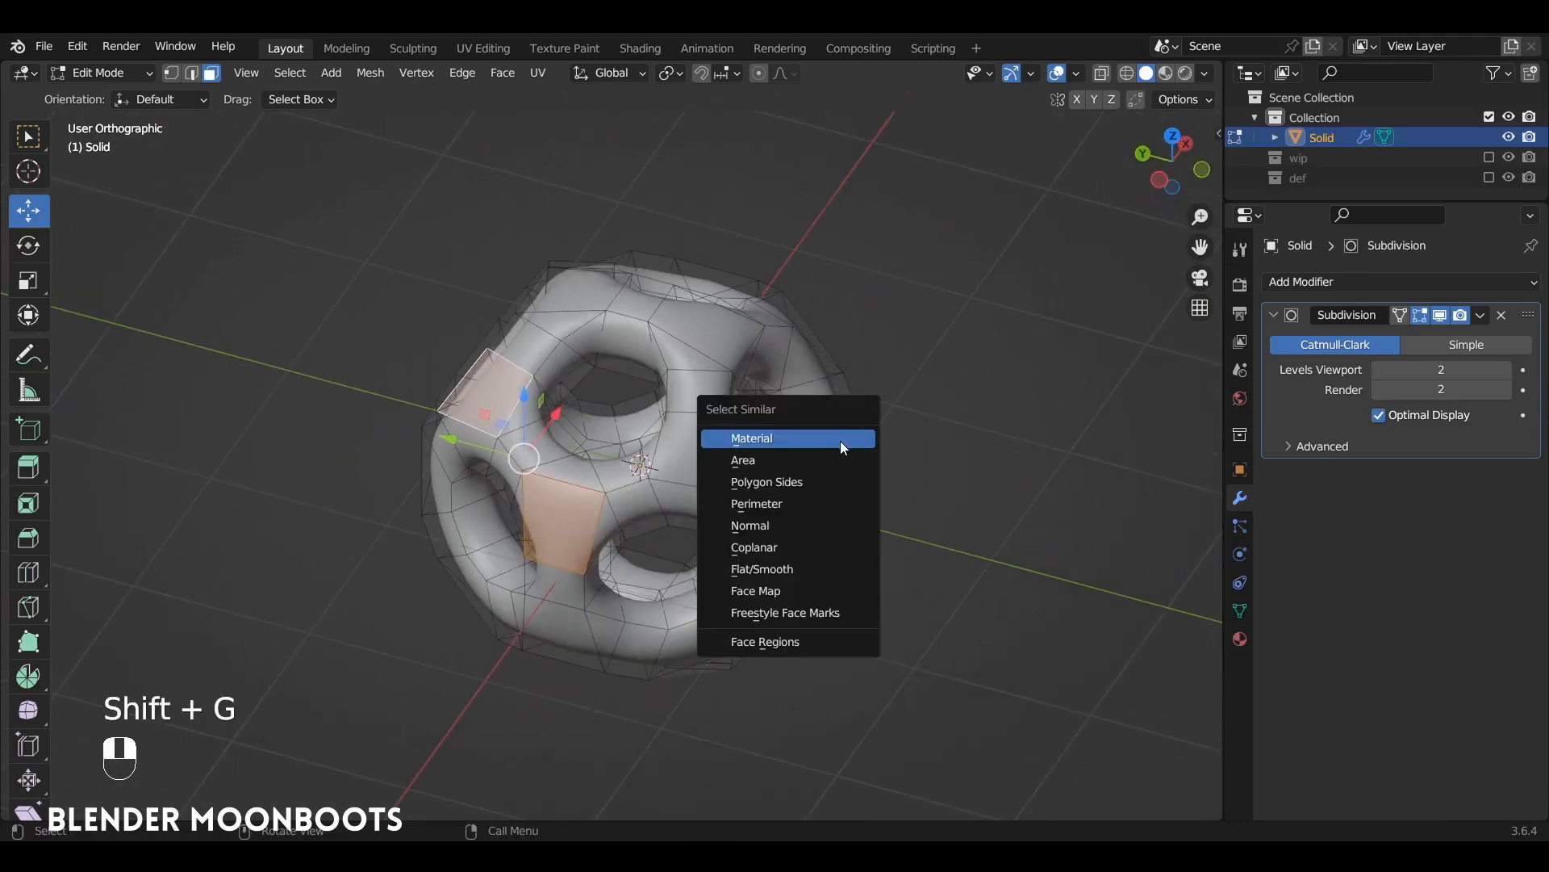
click(832, 506)
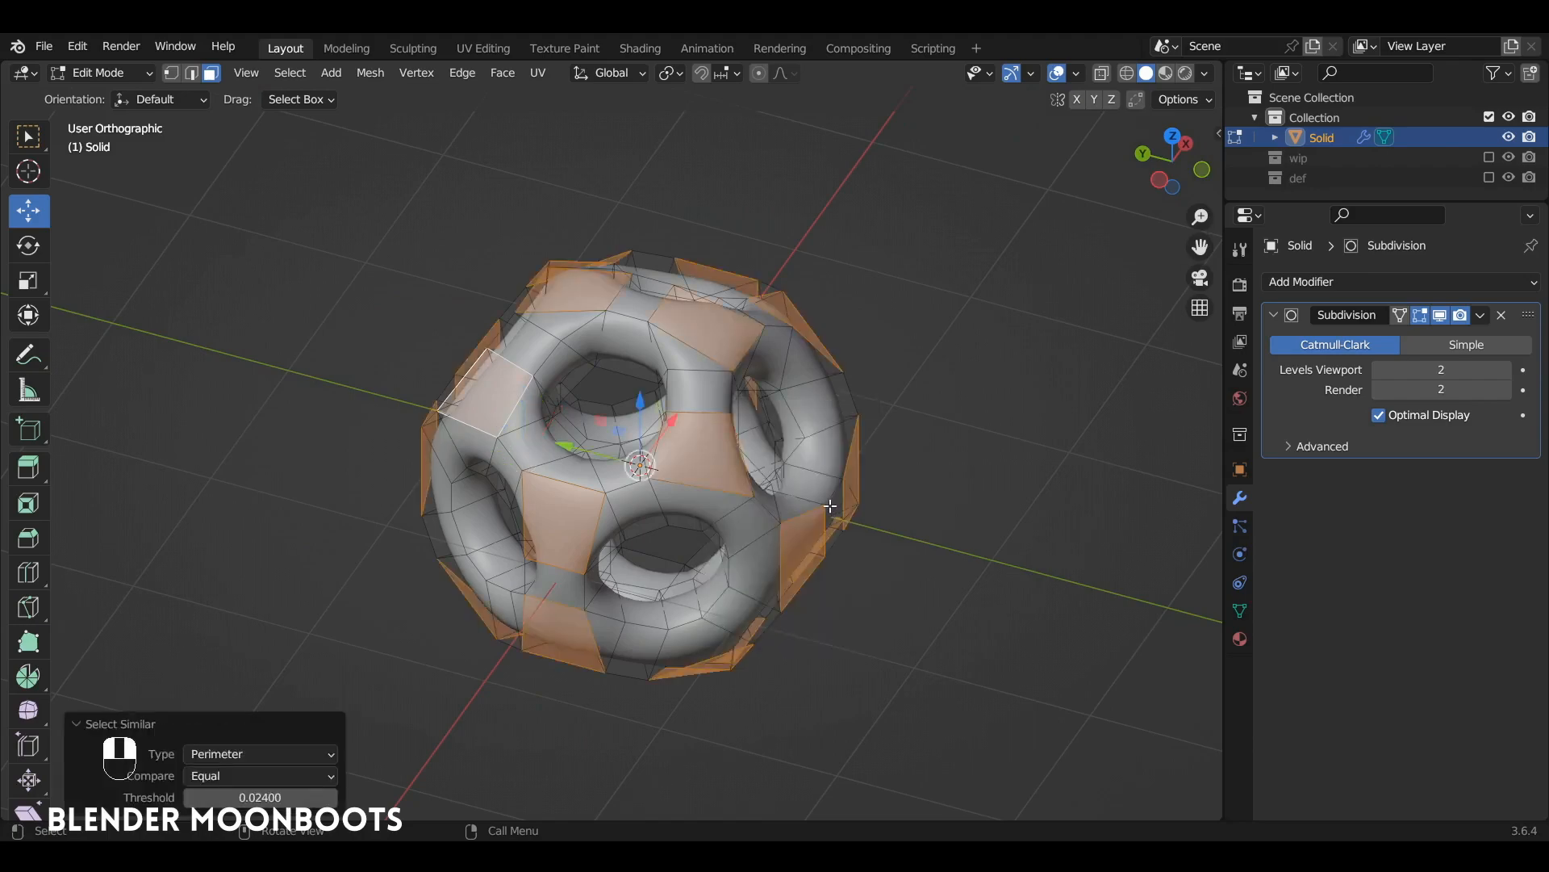
alt+middle_drag(830, 506, 255, 767)
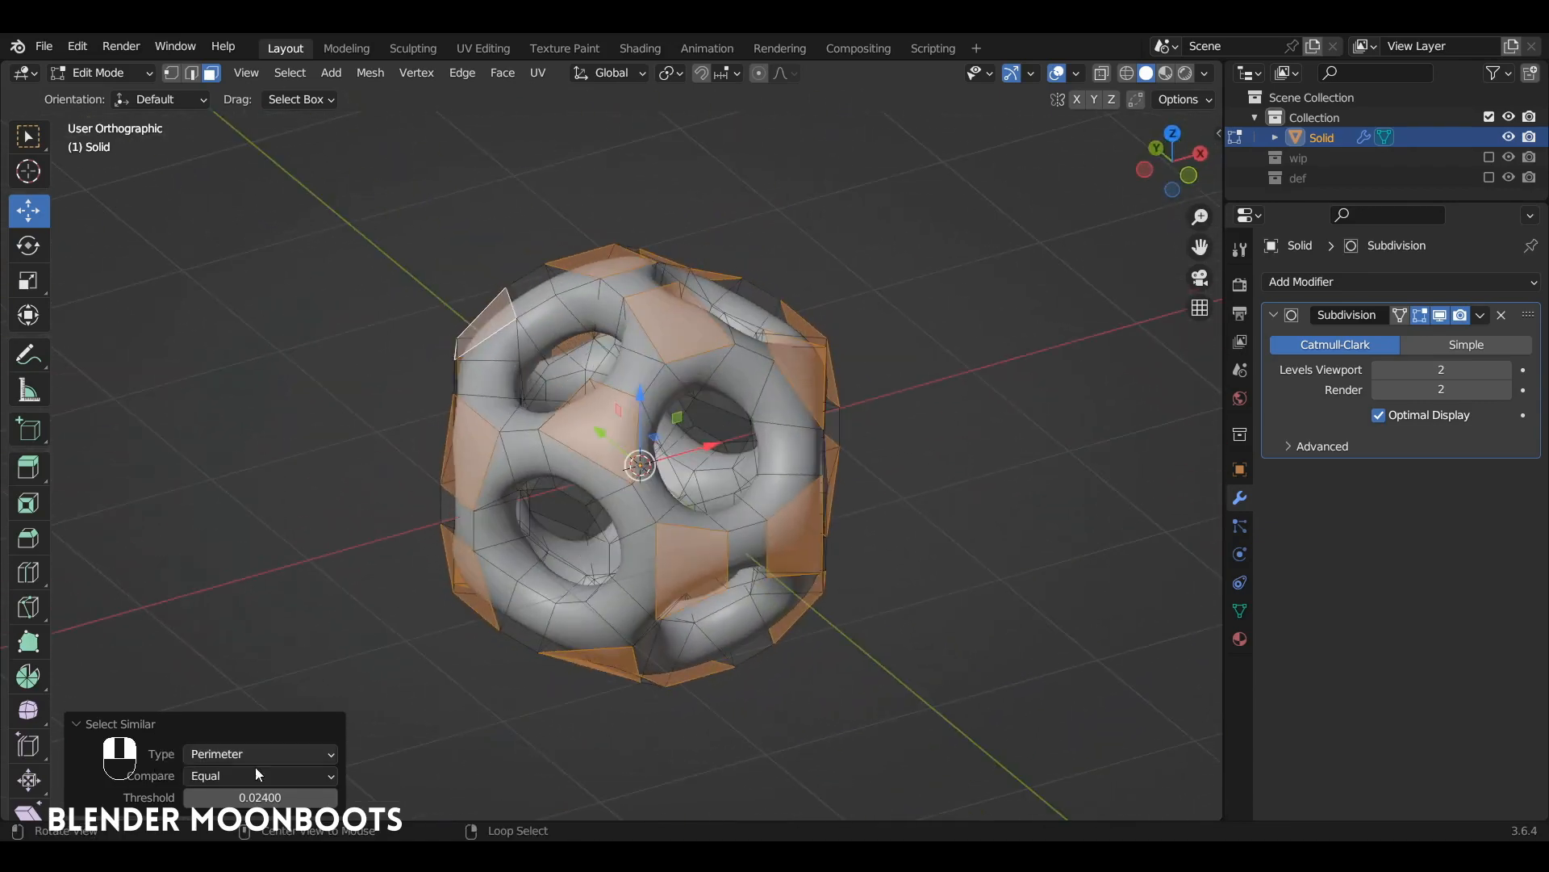
drag(302, 797, 342, 816)
mouse_move(718, 557)
alt+mouse_down()
mouse_move(638, 504)
mouse_move(484, 528)
mouse_move(535, 547)
mouse_move(715, 545)
alt+mouse_up()
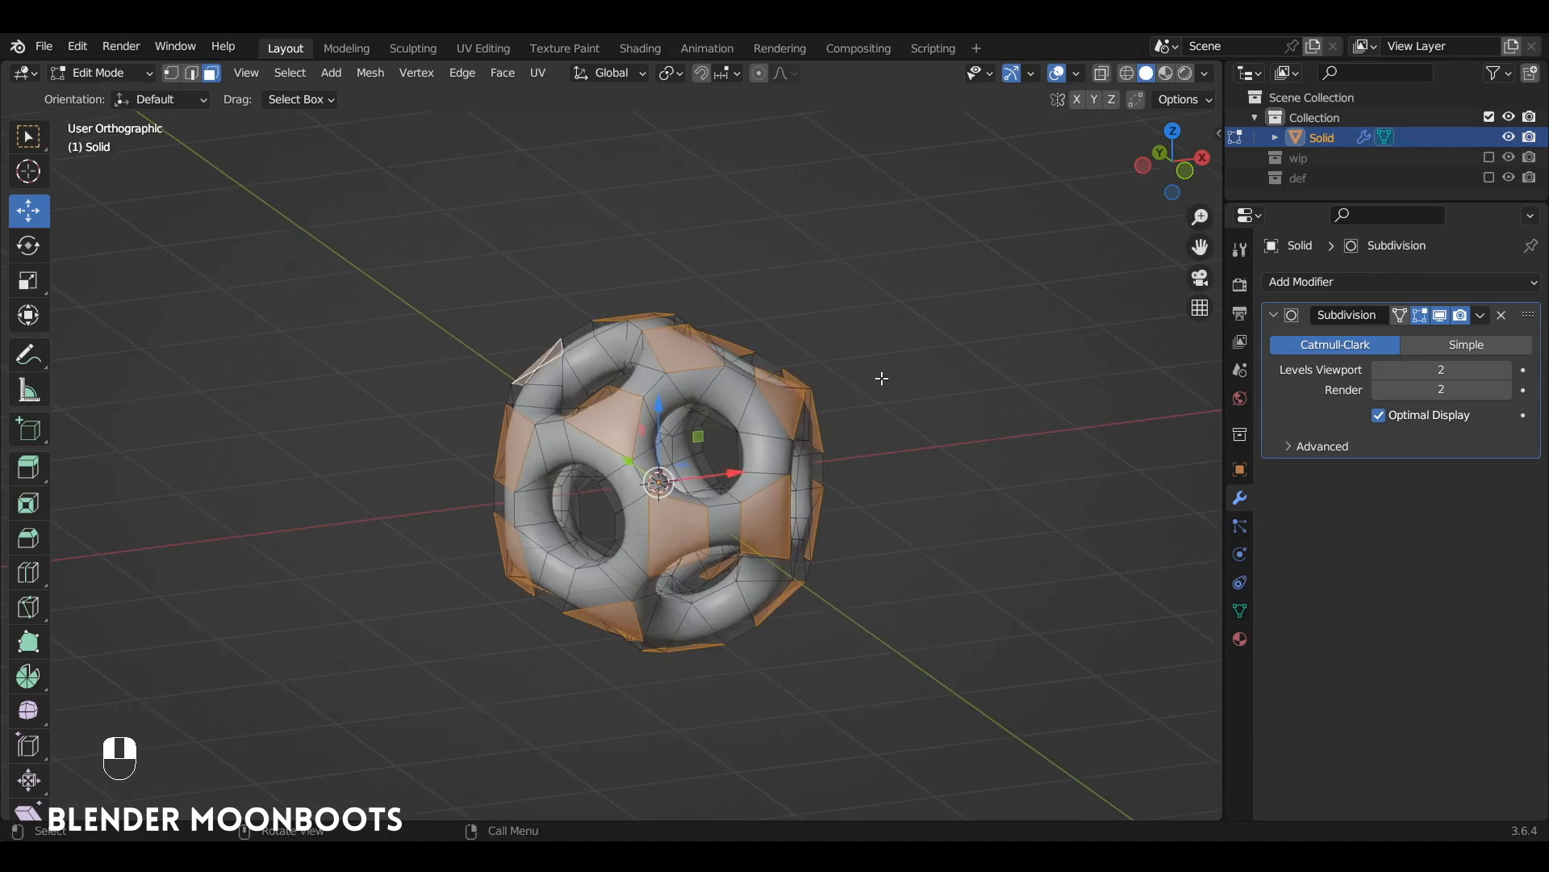
Inset the selected faces about 0.043 m with a depth of about 2.78 m to pull them out into spikes.
key(i)
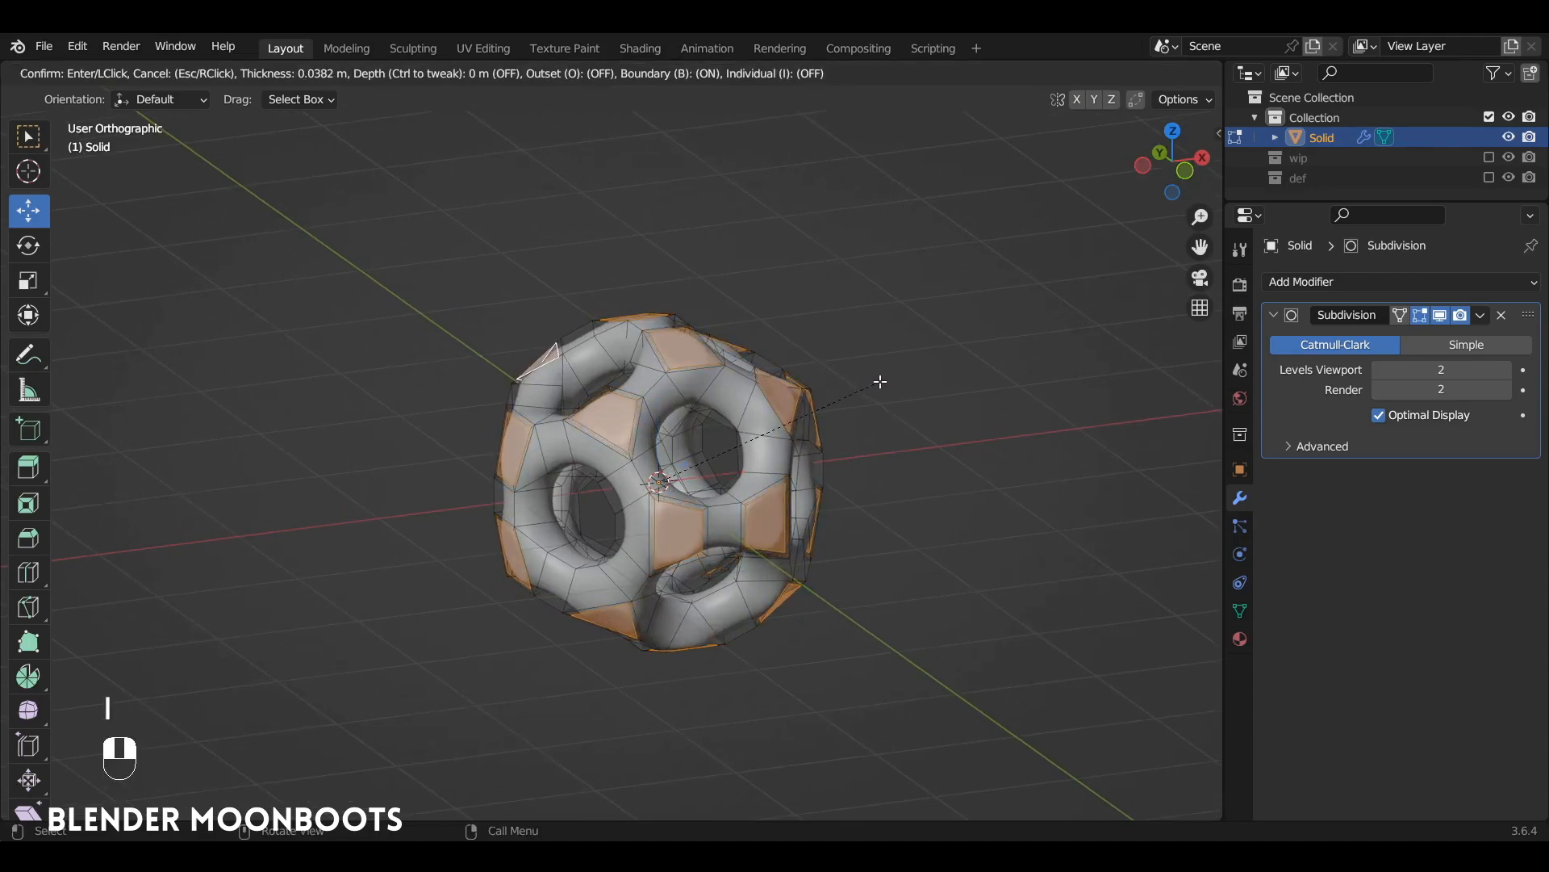
key(ctrl)
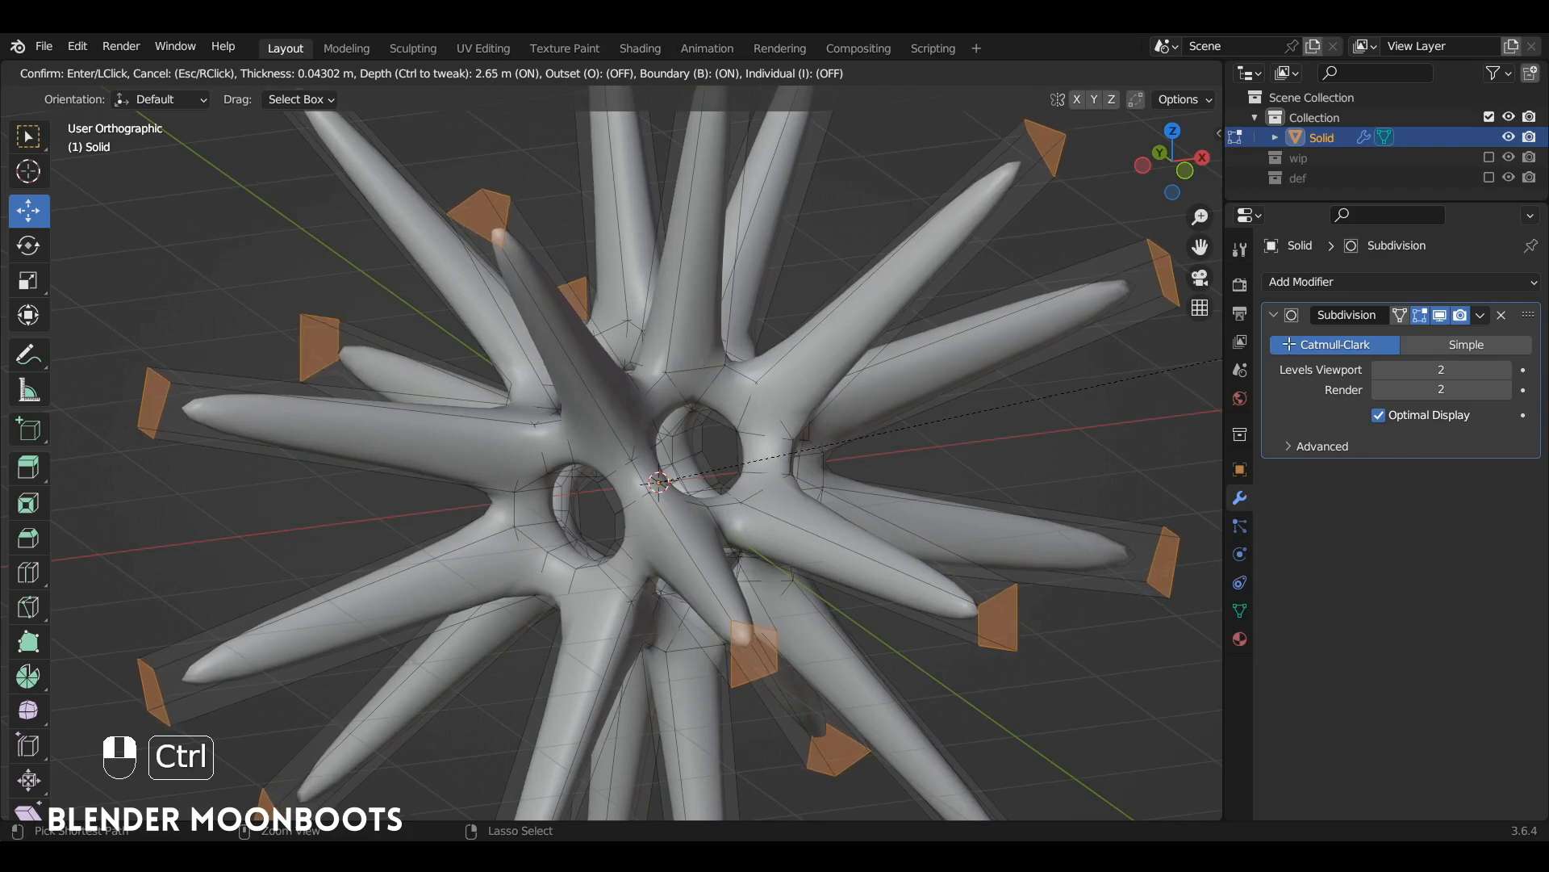
click(1280, 337)
alt+shift+middle_drag(875, 408, 662, 476)
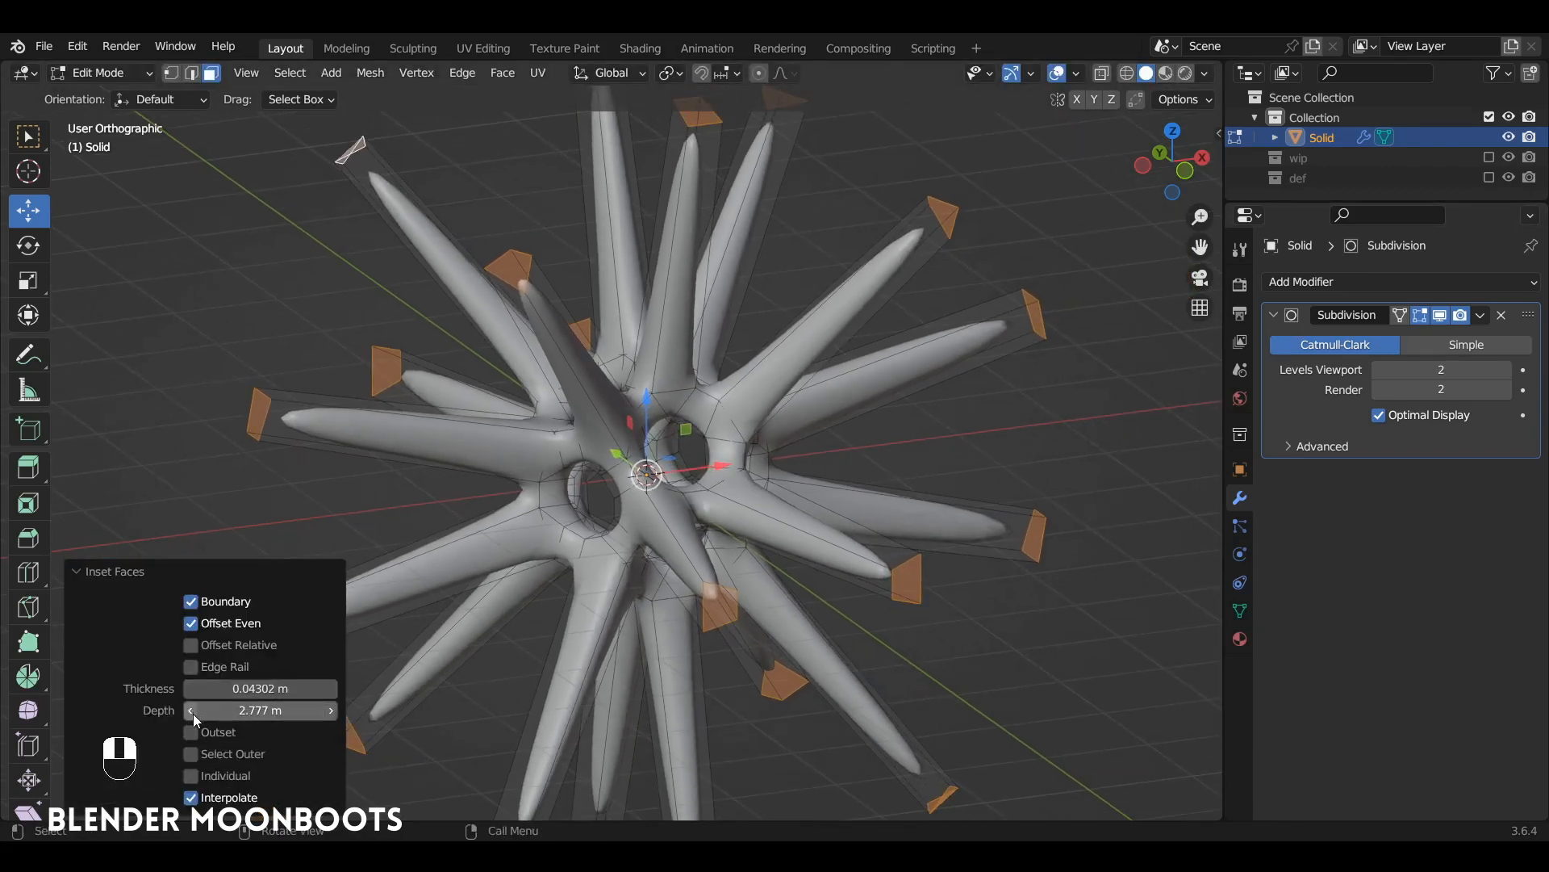
Set the inset's depth to about 2.261 m and increase its thickness to make the spikes more pointed.
drag(192, 710, 37, 705)
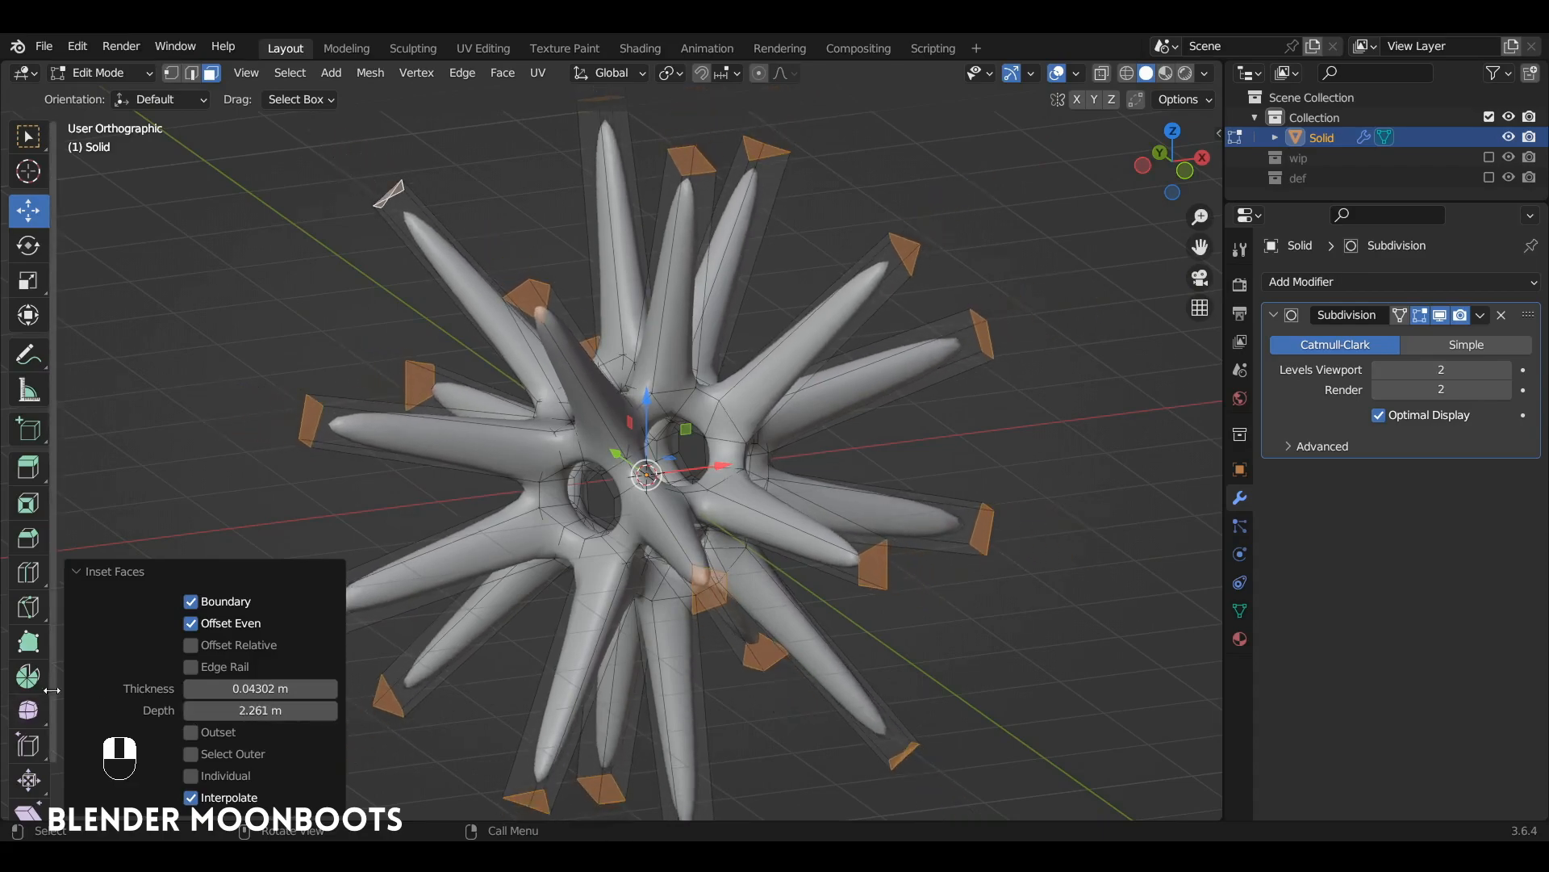
alt+drag(501, 476, 583, 395)
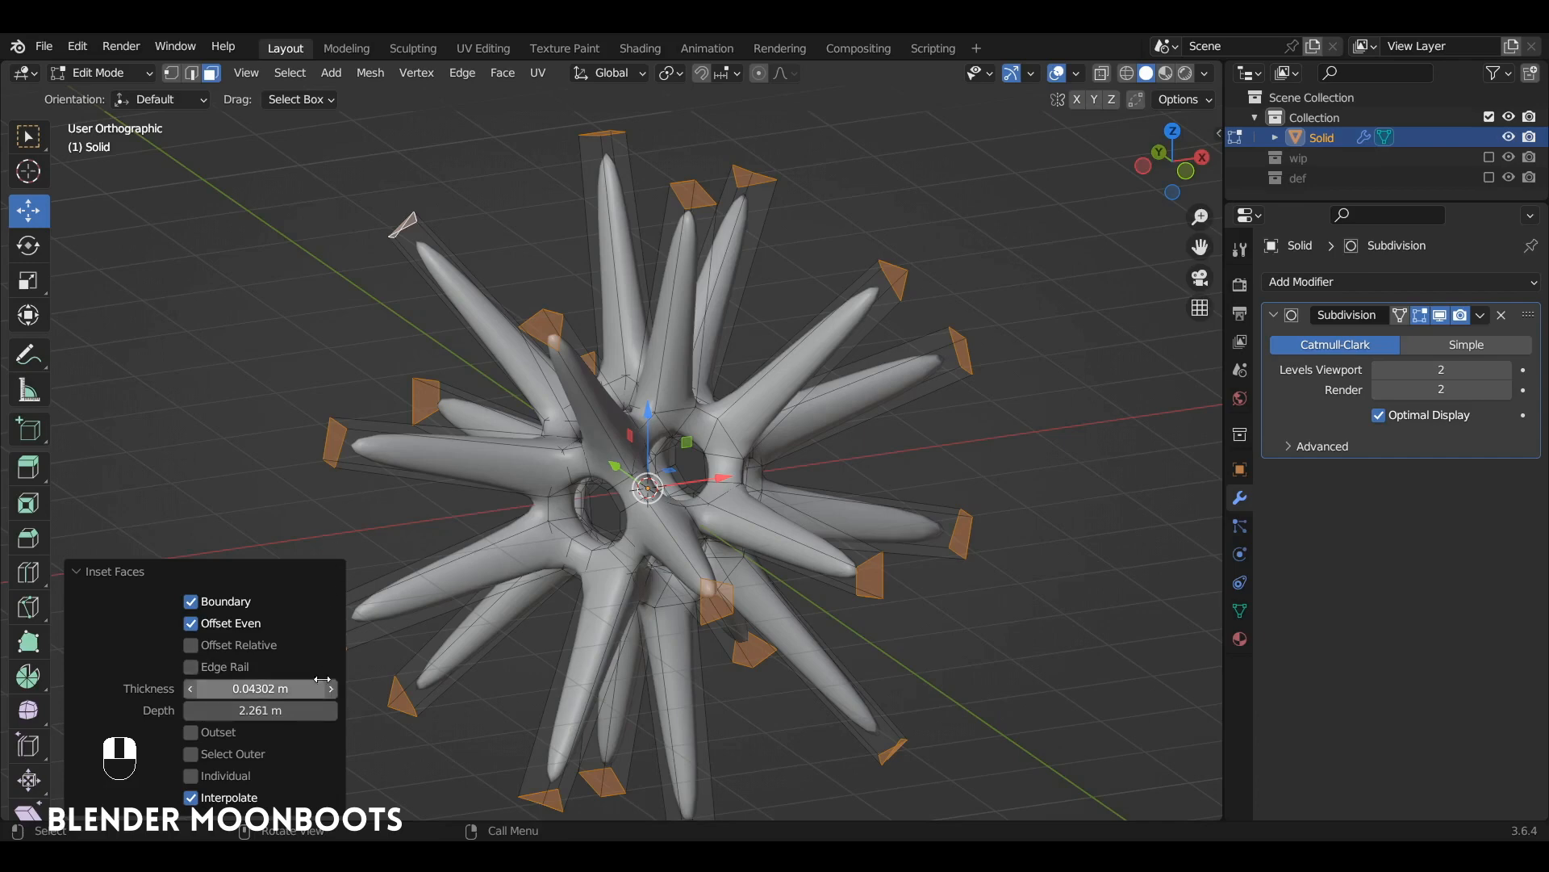
drag(334, 691, 386, 699)
alt+drag(764, 380, 806, 392)
Select the whole mesh, thin it slightly along its normals with Shrink/Fatten, and return to Object Mode.
key(Tab)
key(a)
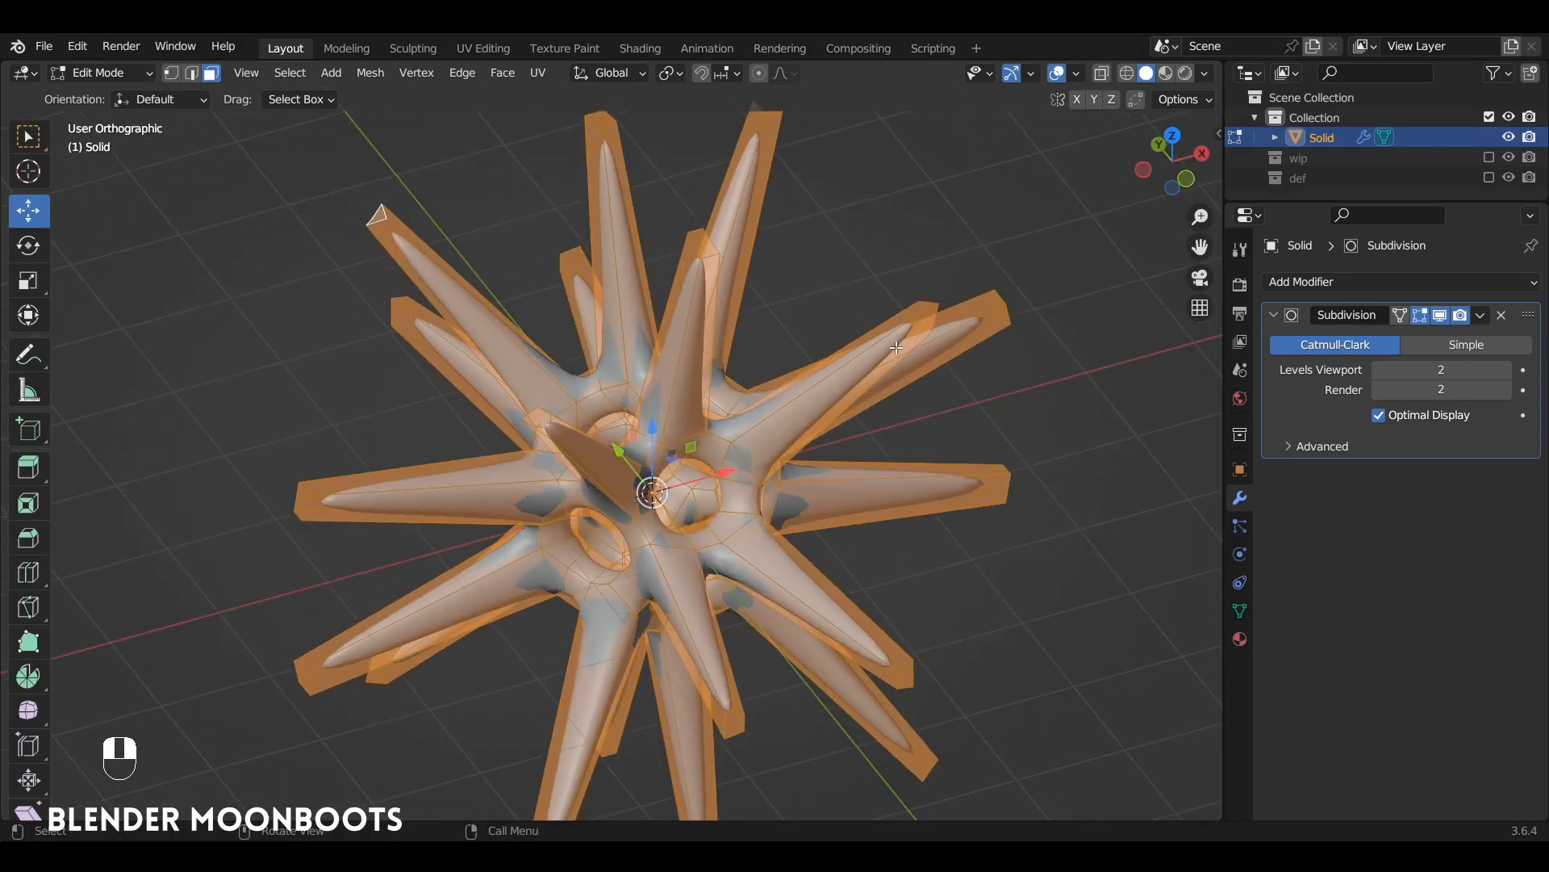
key(alt+s)
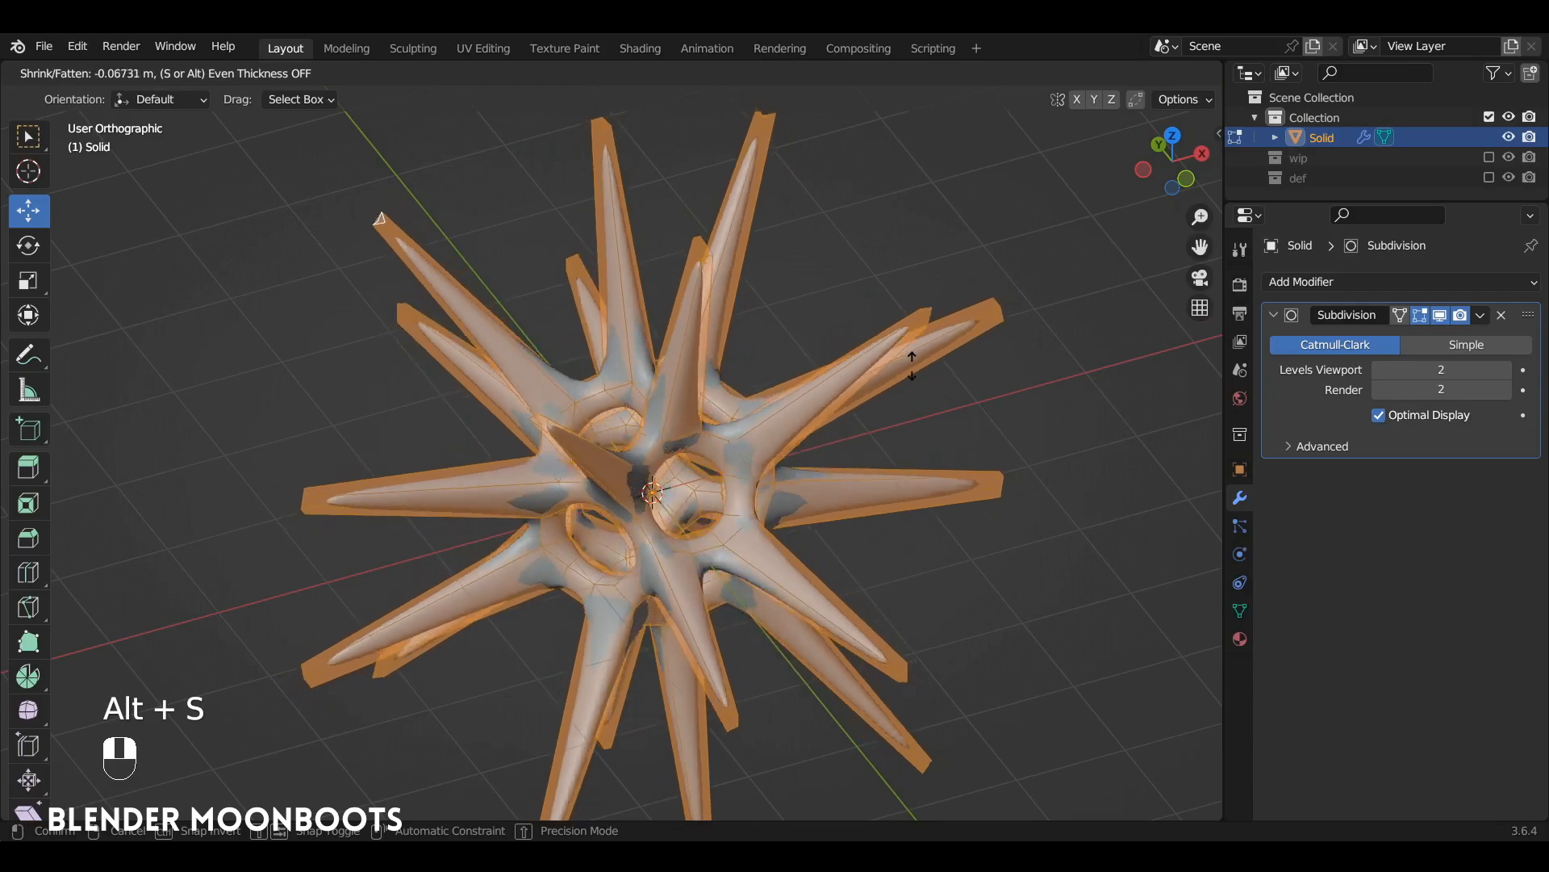
click(958, 365)
key(Tab)
alt+drag(932, 373, 912, 424)
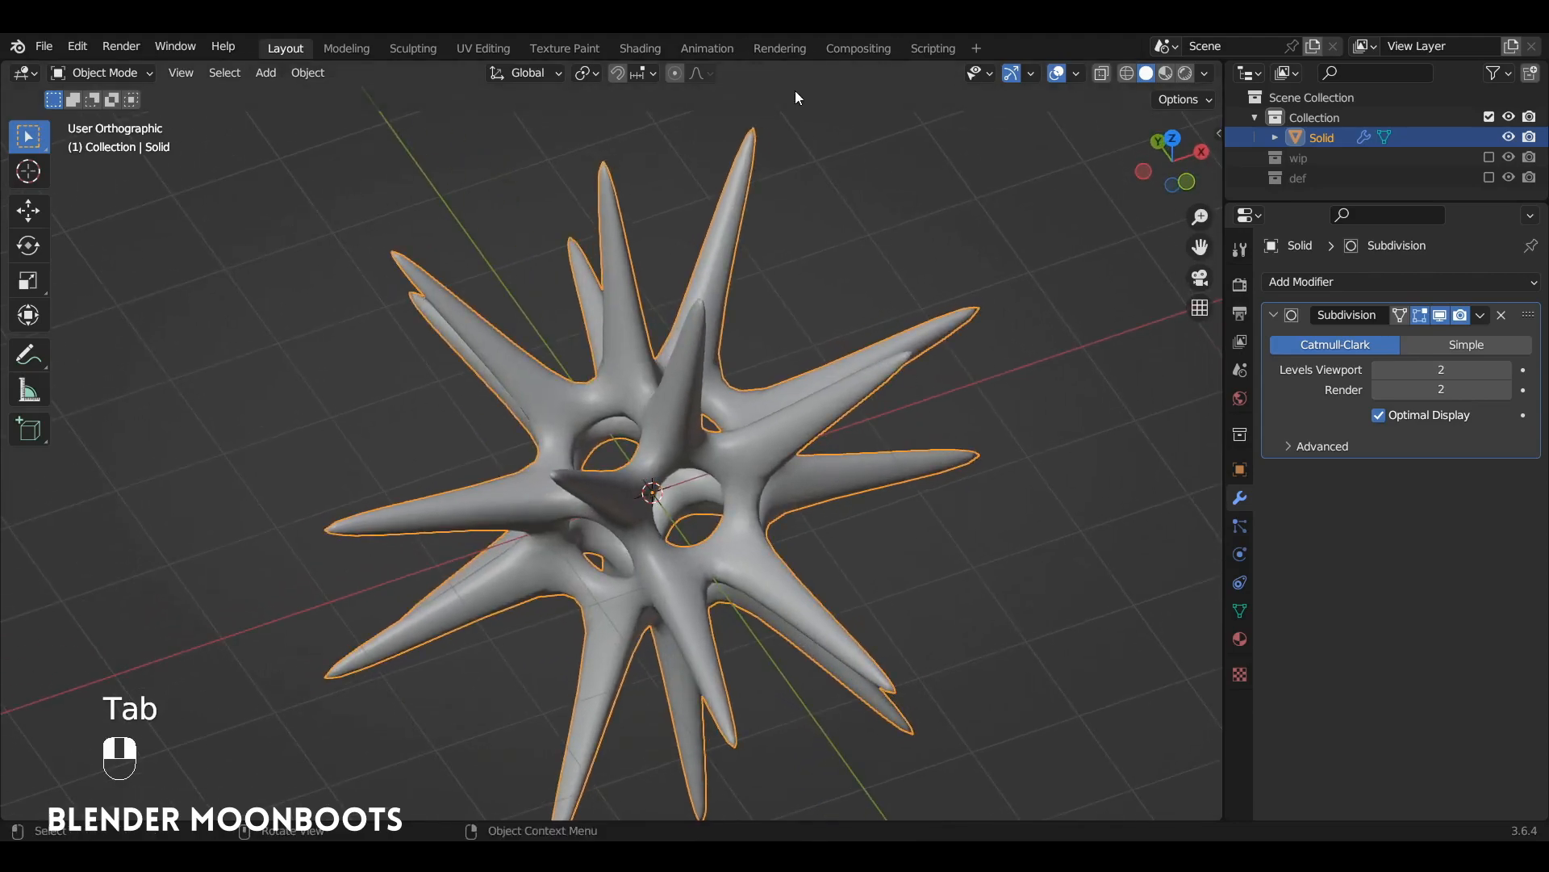
alt+drag(795, 97, 868, 321)
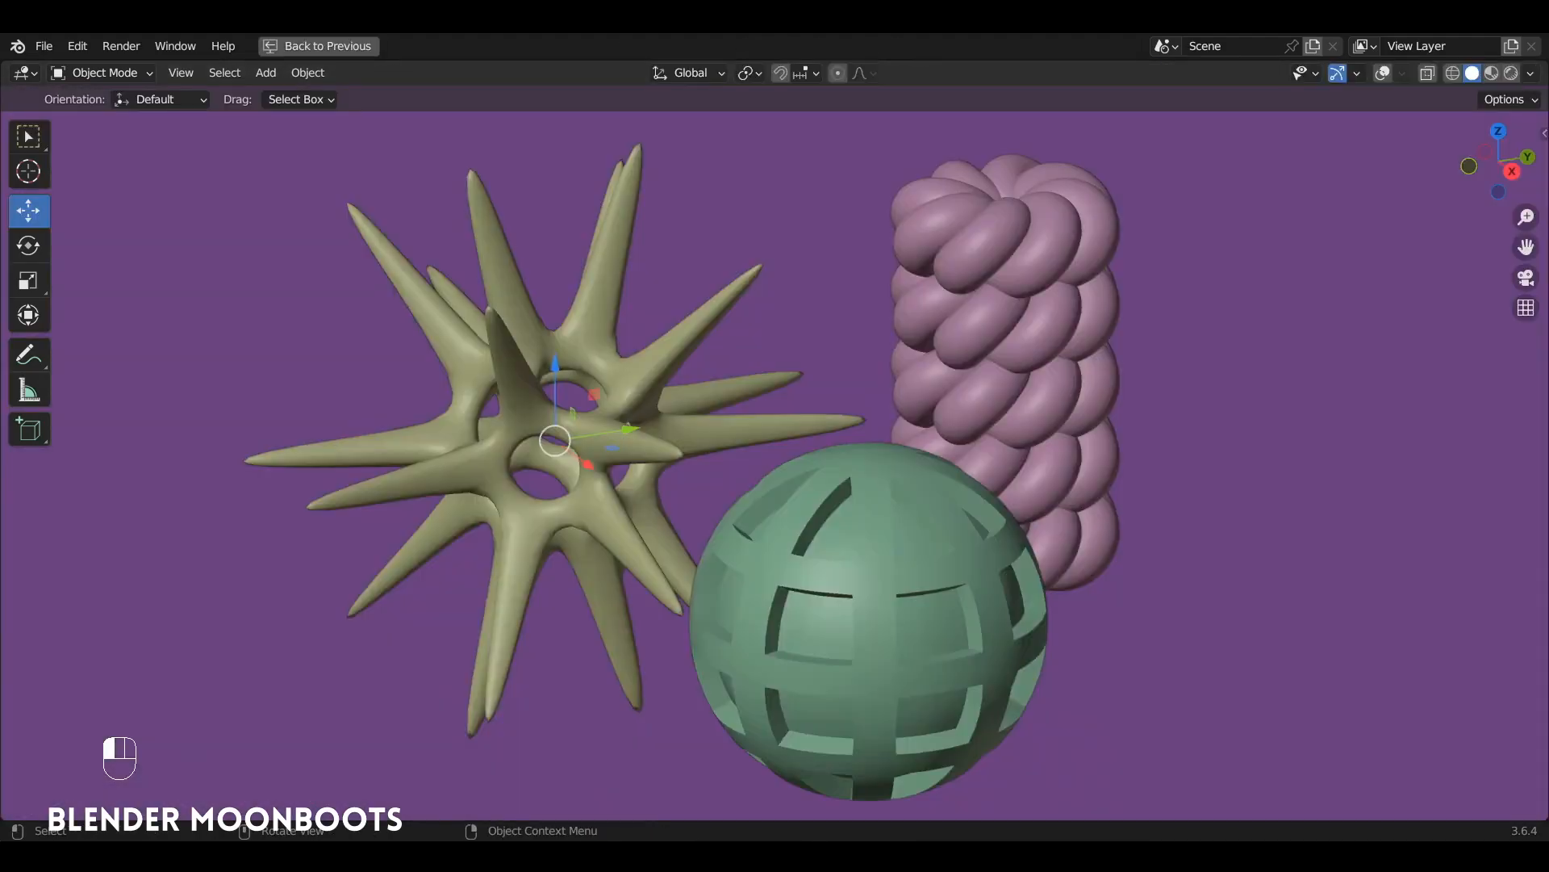